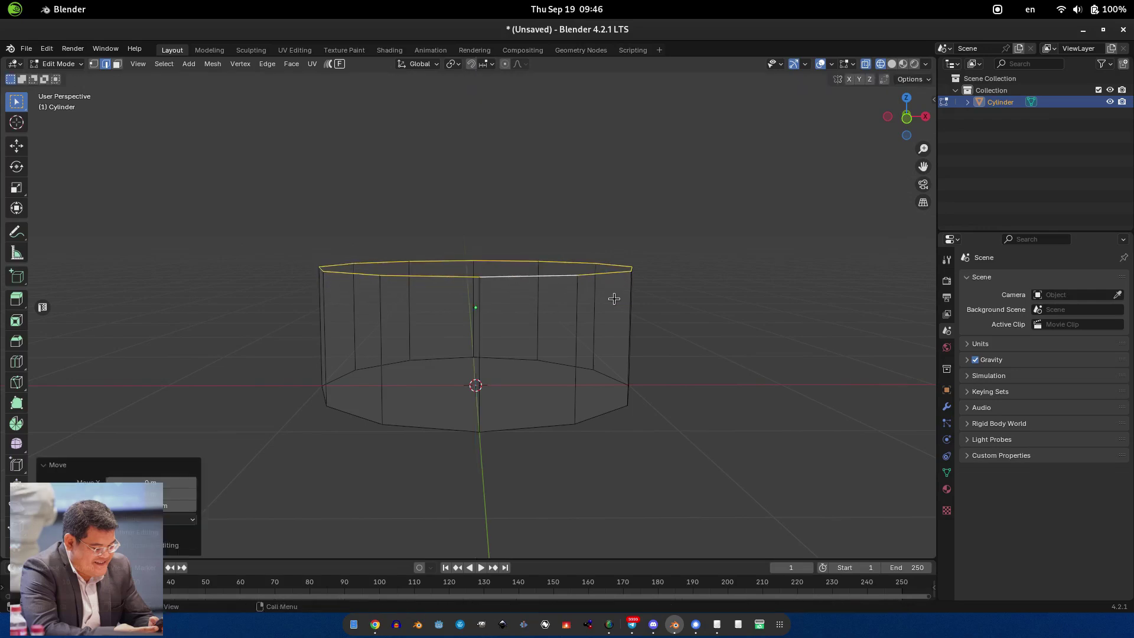
- Extrude the cylinder's top edge loop upward and scale it outward to form a flared rim
click(626, 281)
scroll(422, 269, up, 1)
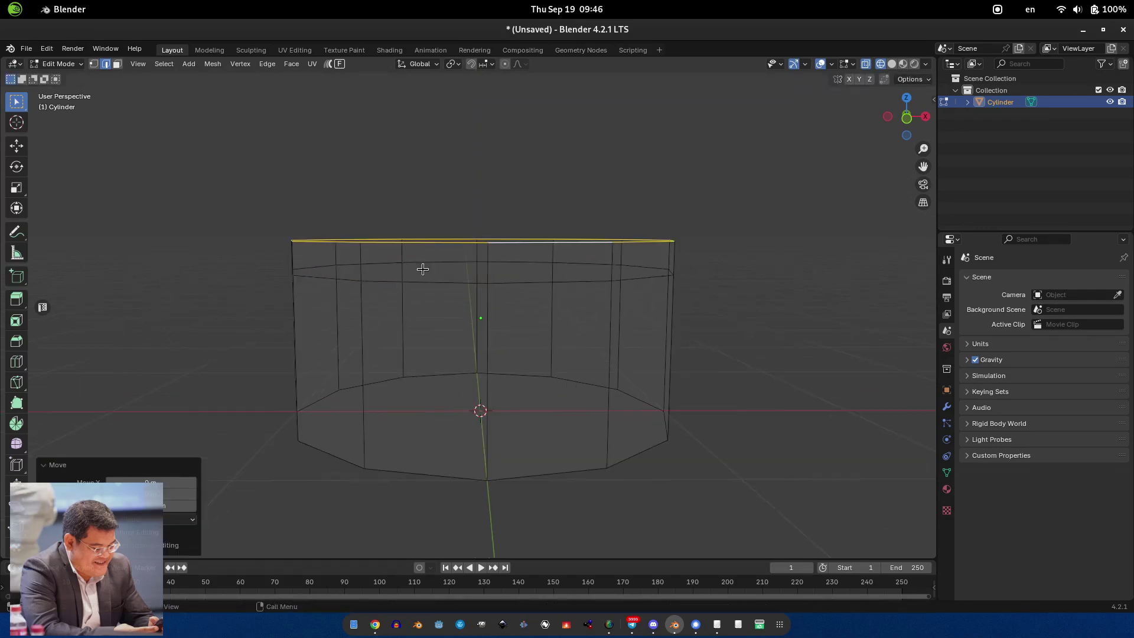
click(362, 261)
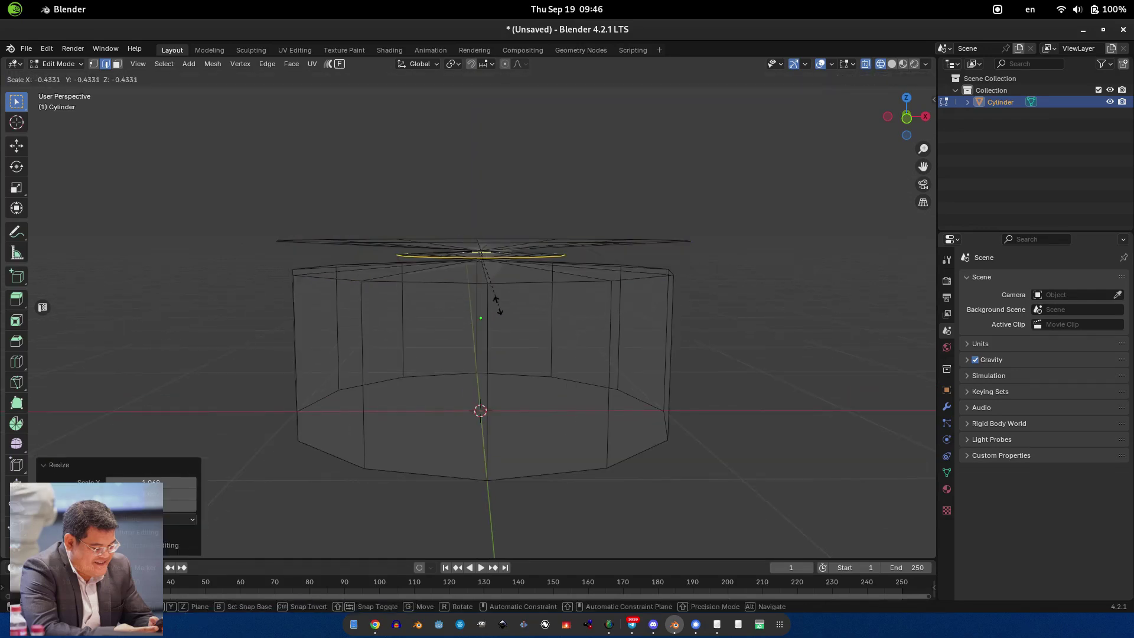
- Add edge loops across the flared rim band and extrude its face ring outward into a protruding lip
click(499, 302)
click(501, 301)
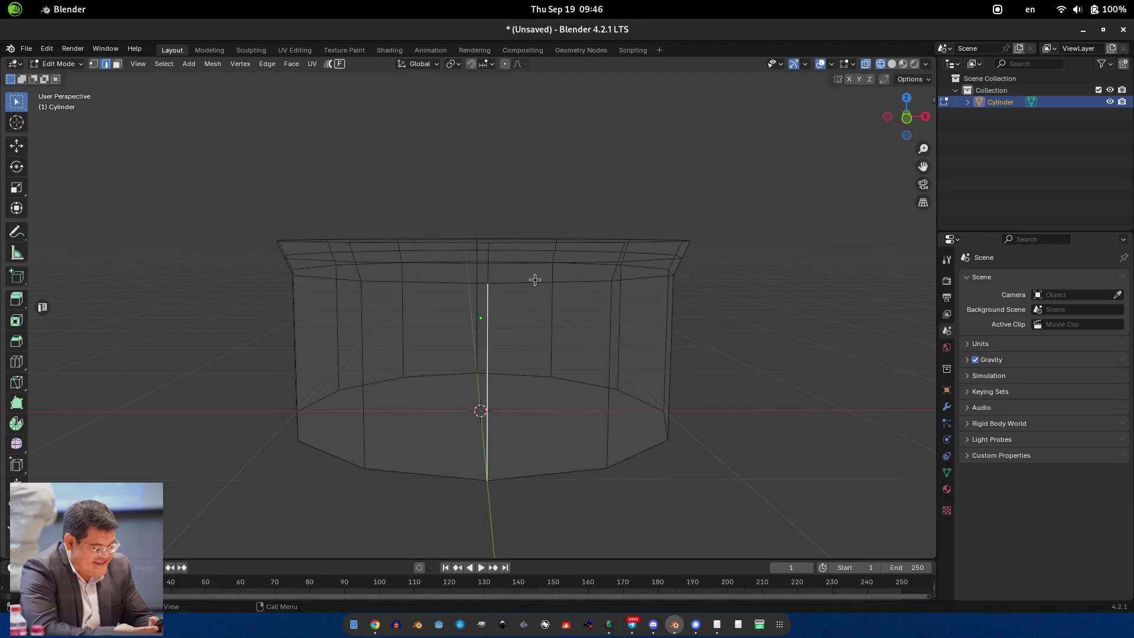
click(721, 305)
click(726, 302)
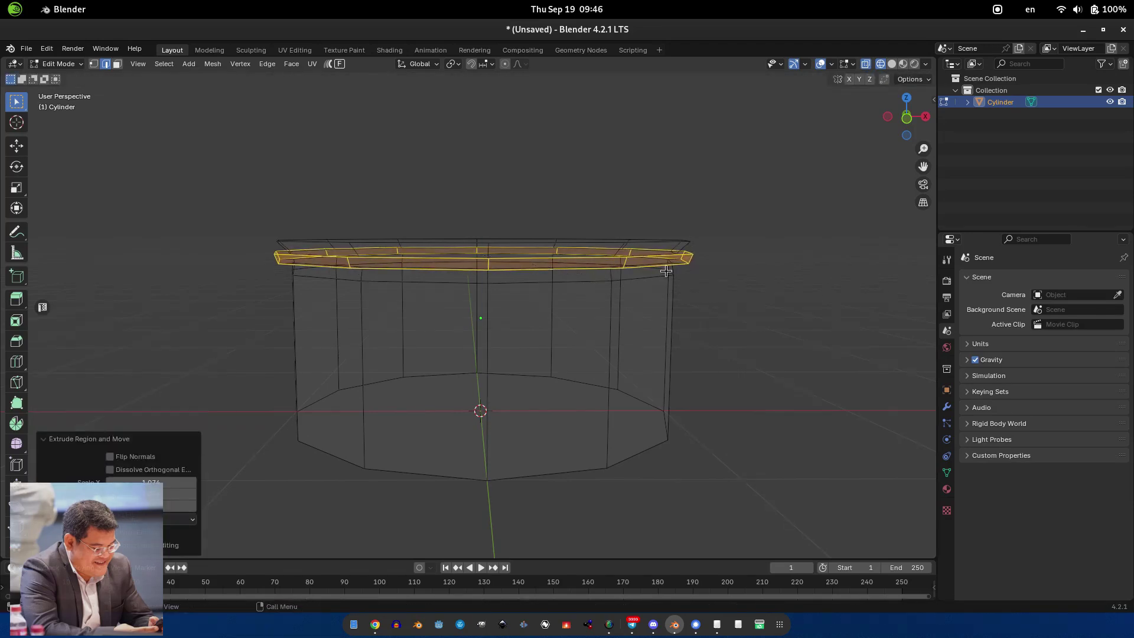
- Adjust the rim profile in left orthographic view, scaling the middle vertex ring inward to about 0.97
key(ctrl+KP_3)
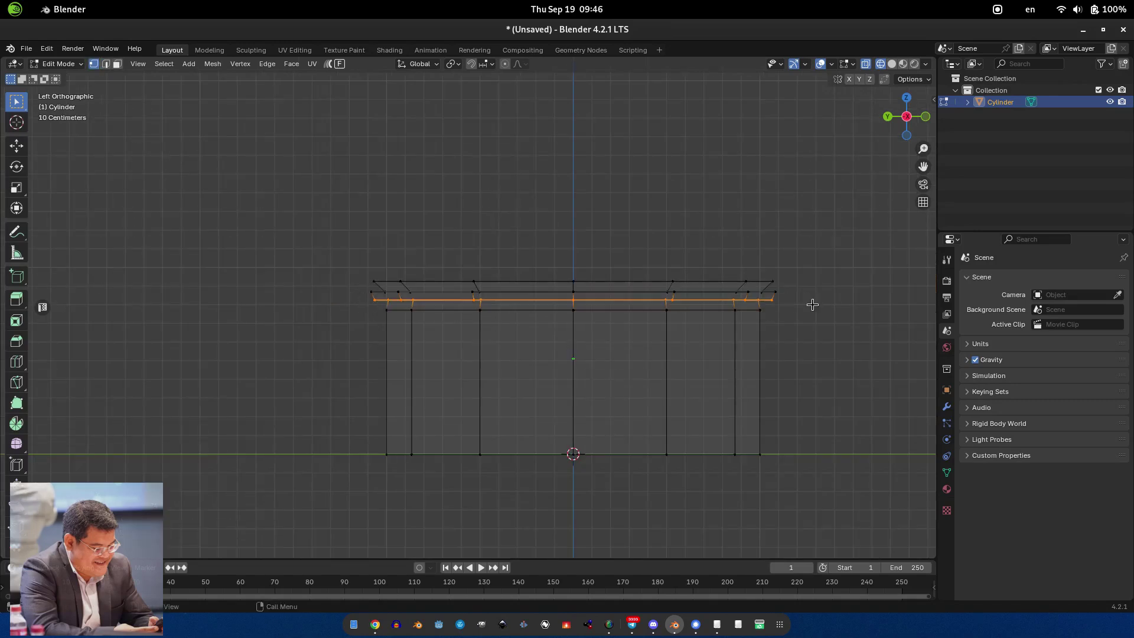
key(s)
click(641, 293)
drag(801, 298, 801, 297)
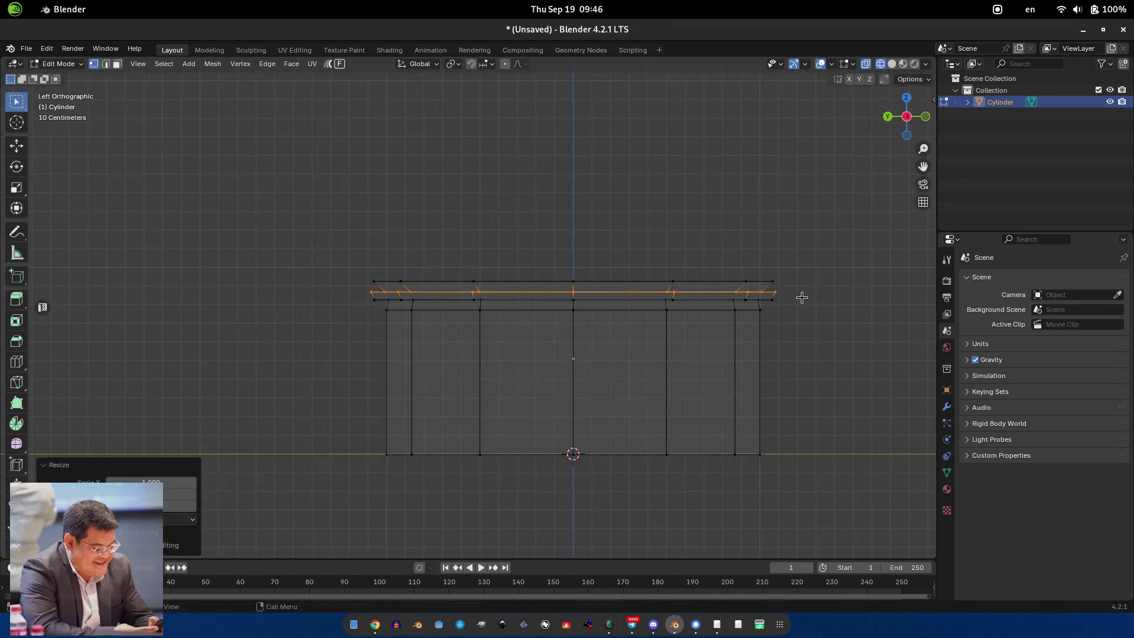
scroll(404, 293, up, 3)
click(707, 369)
scroll(604, 362, down, 3)
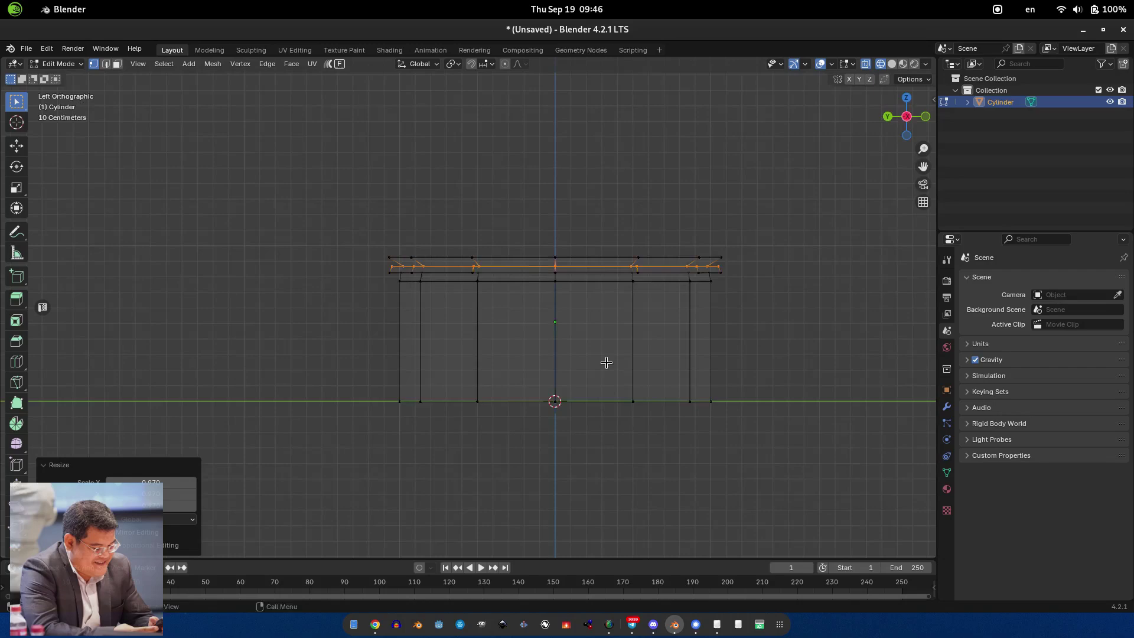
- Close the open bottom edge loop with Grid Fill and offset the grid so its lines follow the X and Y axes
middle_drag(605, 362, 493, 317)
key(2)
alt+click(494, 318)
click(512, 404)
alt+click(510, 329)
key(f)
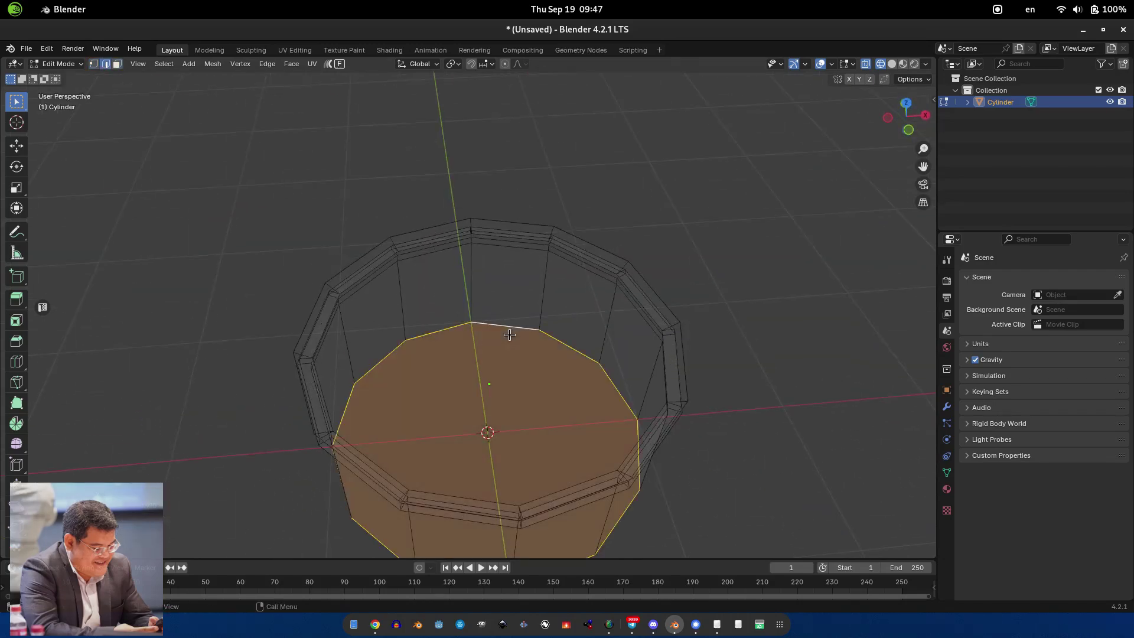
key(ctrl+z)
key(F3)
text(grid)
key(Return)
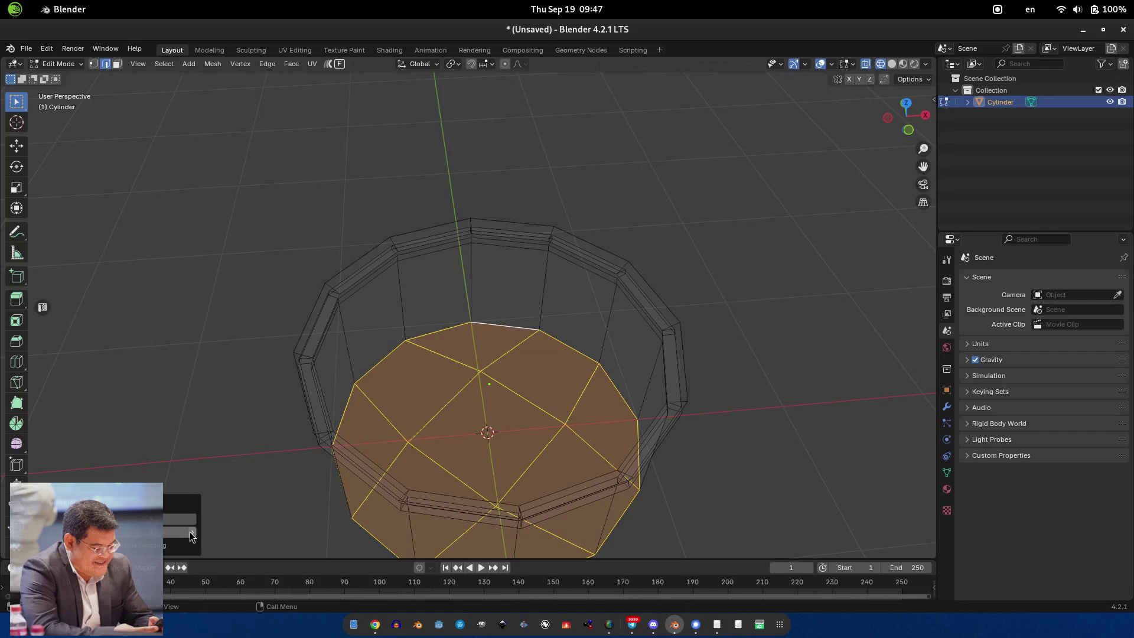
middle_drag(449, 384, 462, 370)
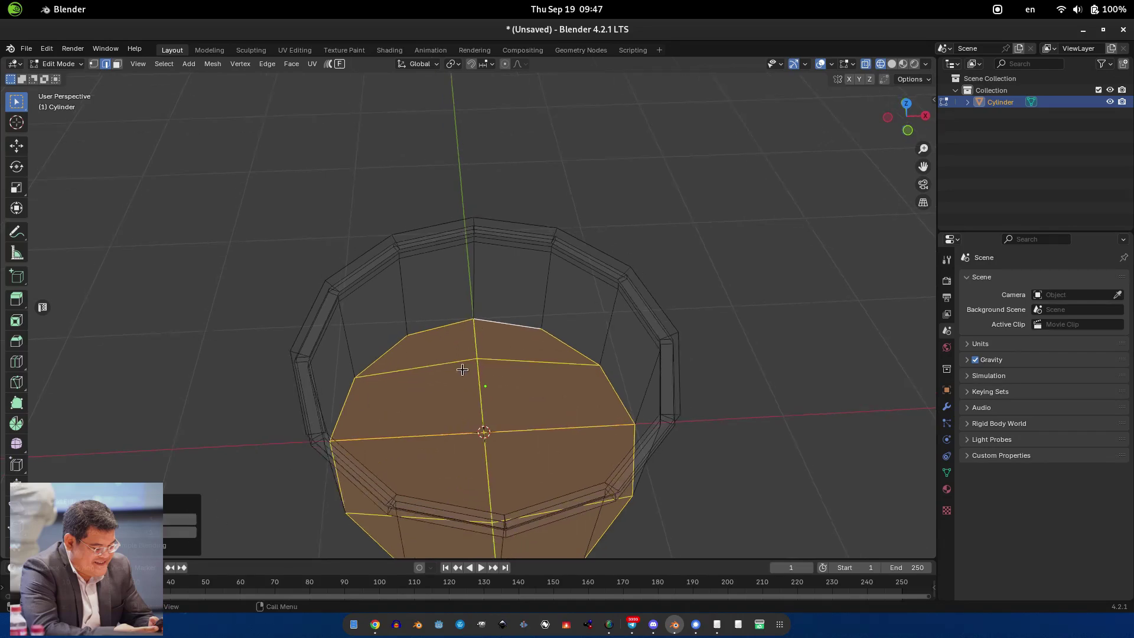
- Inset the bottom faces by about 0.053 m and slide a new wall edge loop close to the base
click(735, 423)
middle_drag(590, 387, 631, 376)
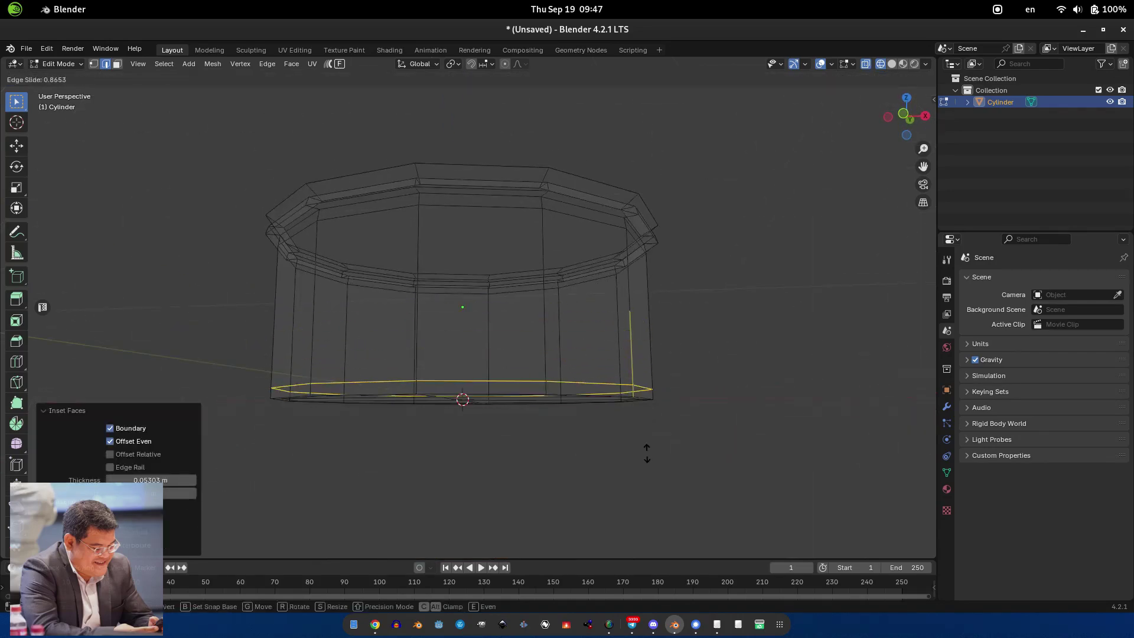
click(798, 431)
- Bevel the outer bottom edge loop with a width of about 0.0325 m and one segment
middle_drag(799, 431, 709, 378)
alt+click(664, 347)
click(674, 353)
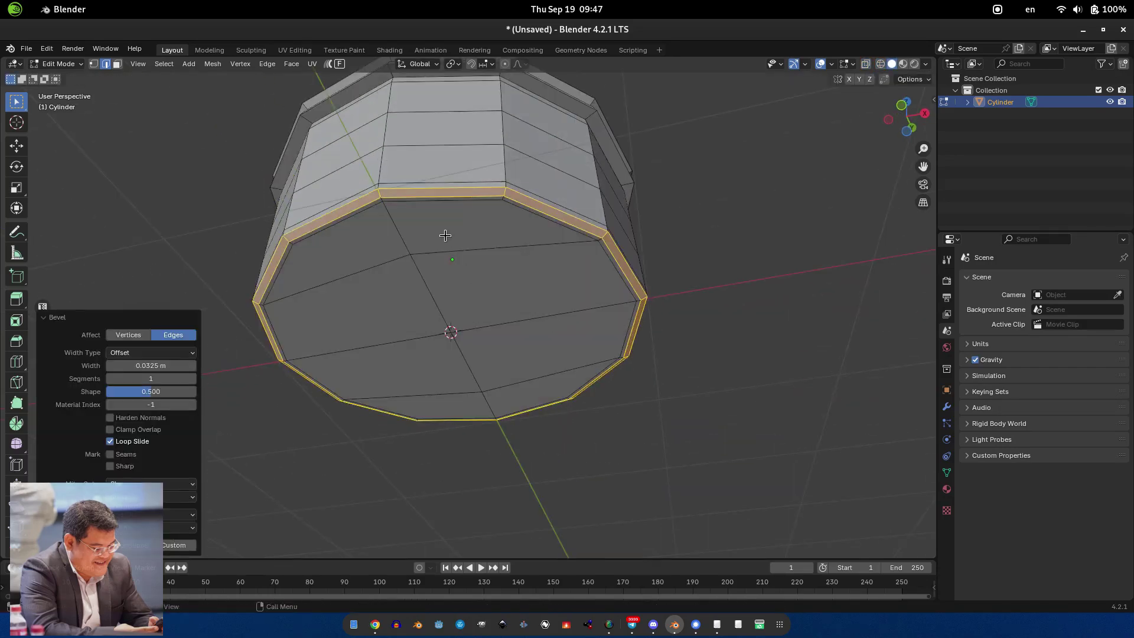
- Select all the inner bottom faces and scale them inward to about 0.95
key(alt+a)
key(3)
click(449, 225)
shift+click(330, 307)
shift+click(378, 348)
shift+click(413, 402)
shift+click(543, 349)
shift+click(490, 306)
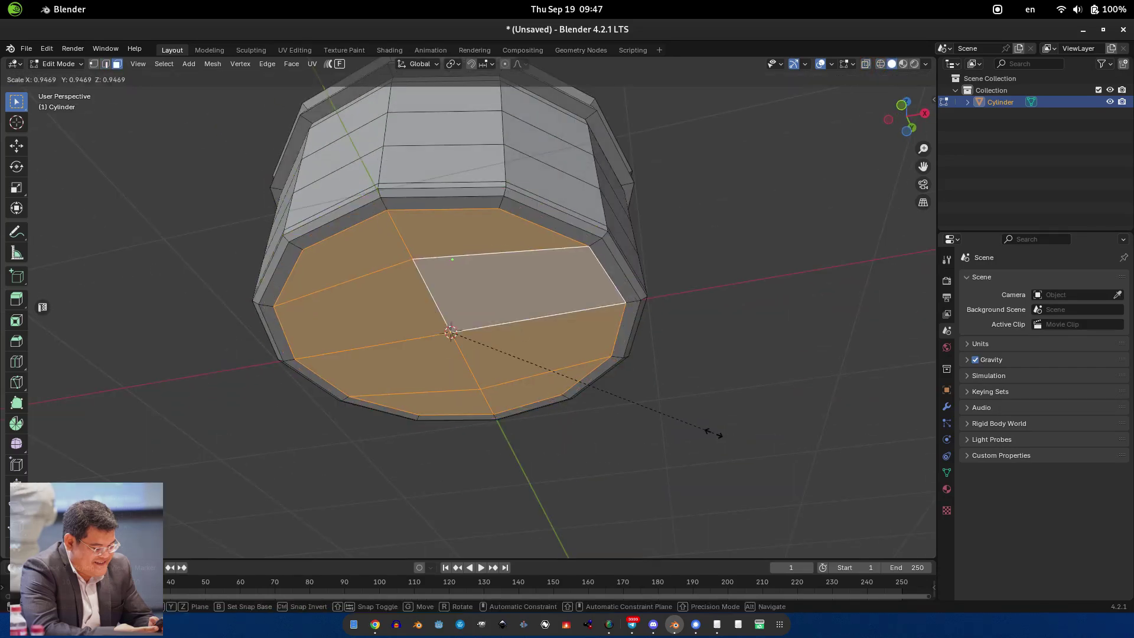
key(1)
- Return to Object Mode and add a Solidify modifier to the cylinder
middle_drag(490, 306, 355, 331)
scroll(355, 331, up, 3)
key(Tab)
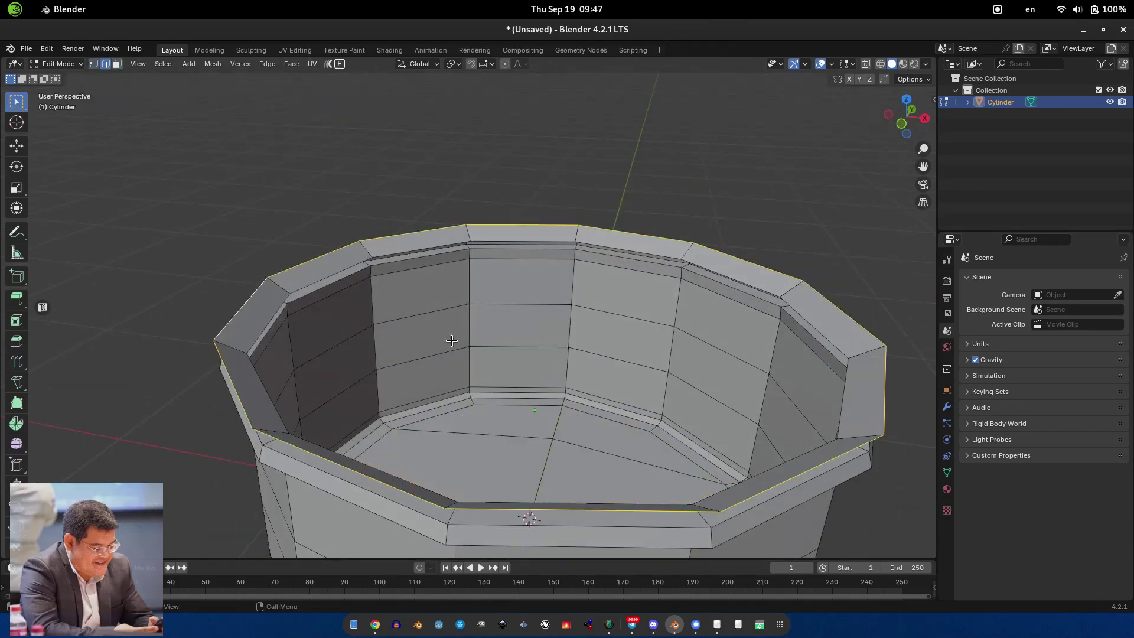
middle_drag(252, 299, 602, 374)
scroll(603, 374, down, 3)
click(947, 406)
click(1004, 278)
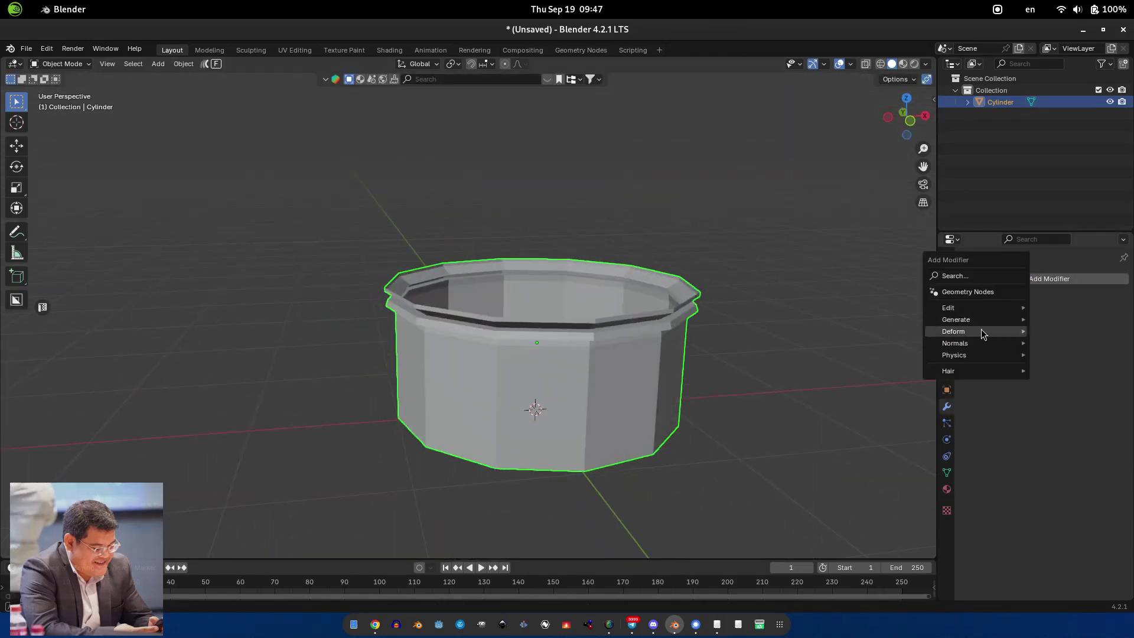
mouse_move(930, 340)
mouse_move(954, 320)
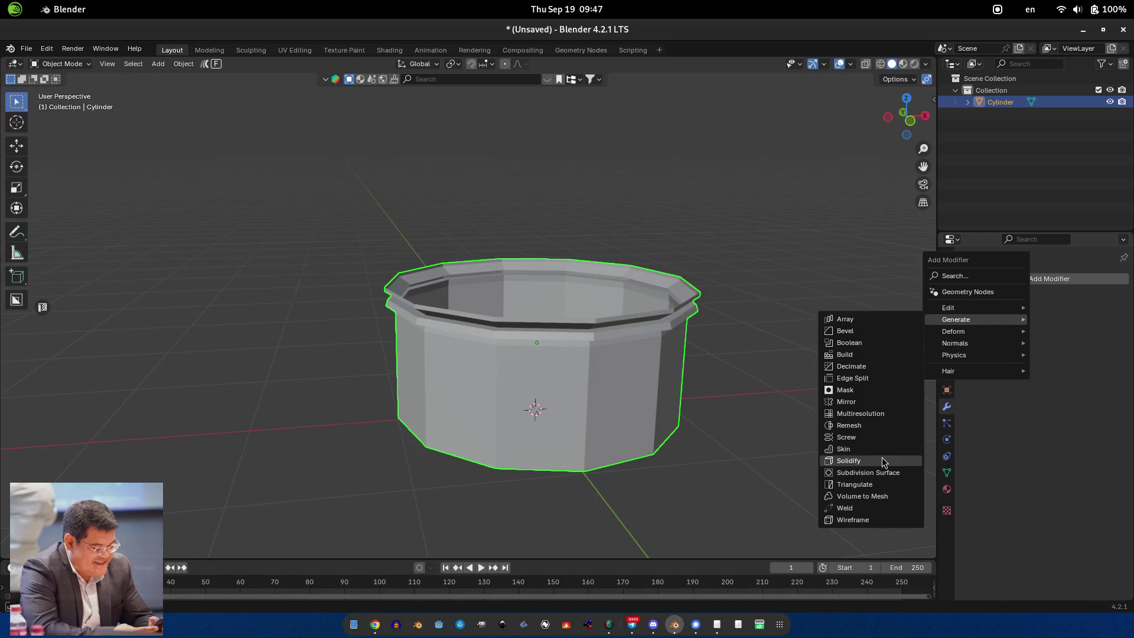
click(857, 461)
- Set a thin Solidify wall thickness and apply the modifier to the cylinder's mesh
scroll(738, 363, up, 5)
middle_drag(739, 362, 685, 343)
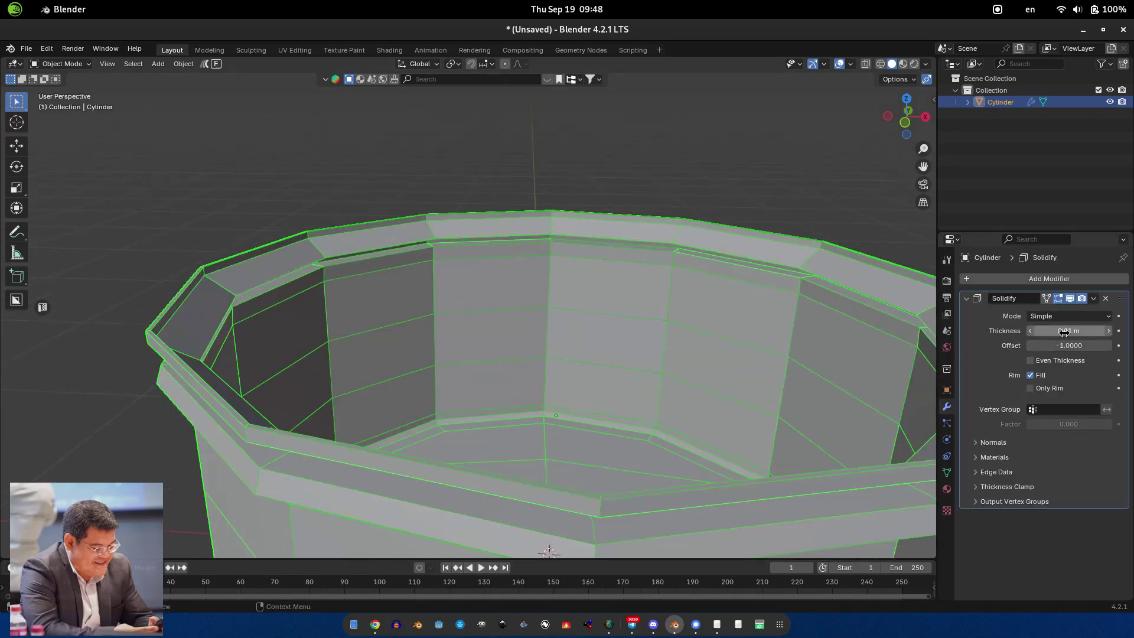
key(Return)
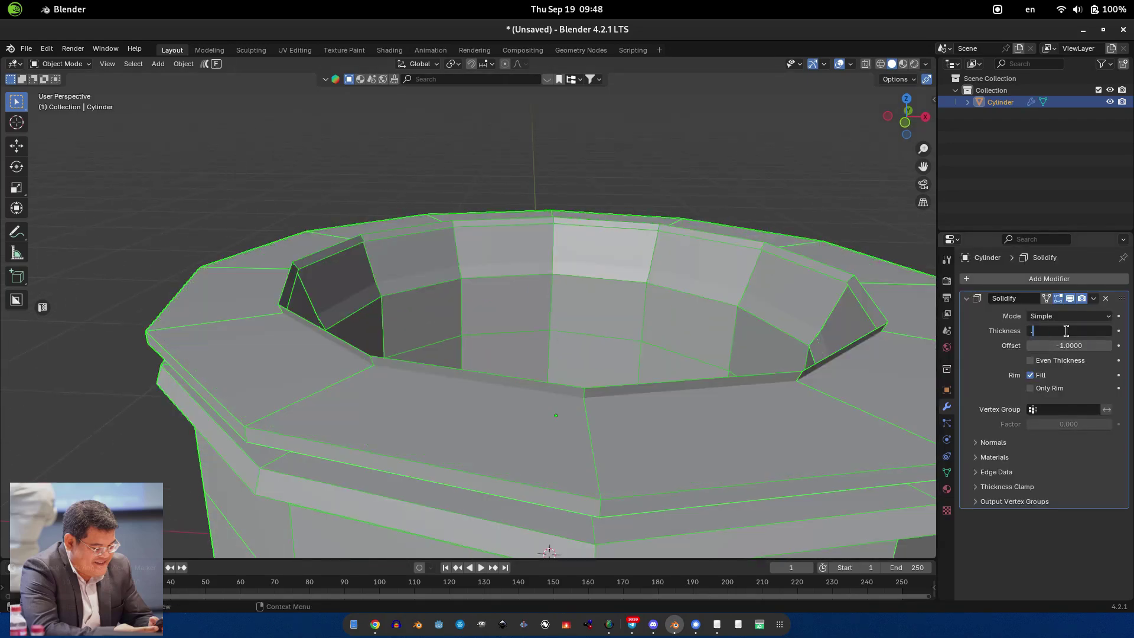
key(F3)
click(580, 321)
scroll(561, 372, down, 5)
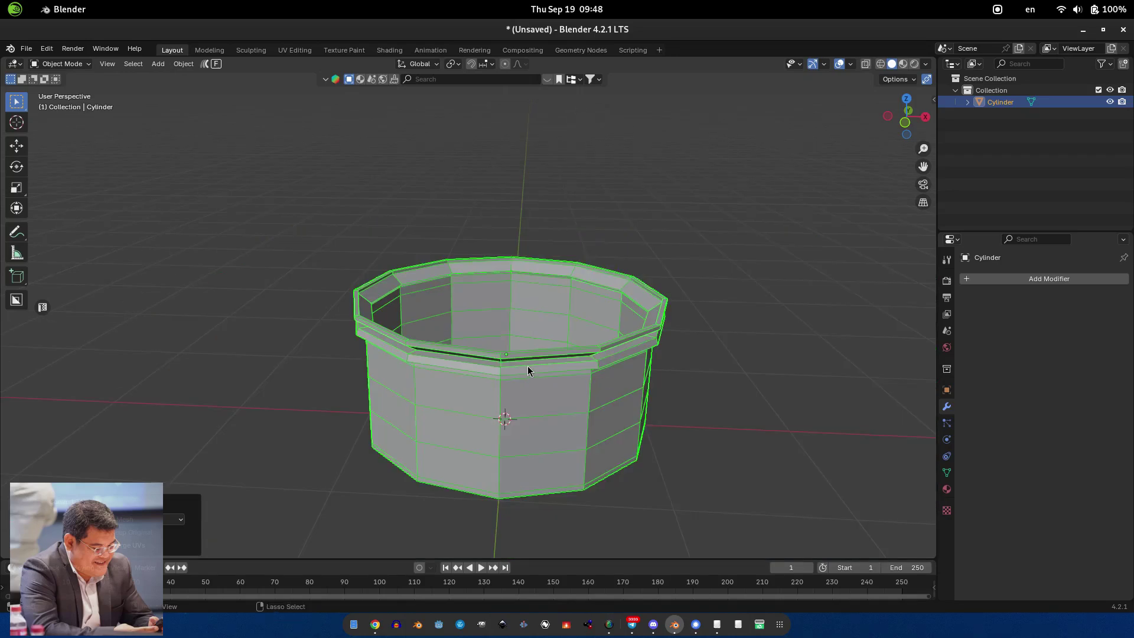
- Smooth the cylinder with an applied Subdivision Surface modifier and smooth shading
key(ctrl+2)
middle_drag(529, 367, 560, 360)
key(ctrl+a)
right_click(561, 360)
click(561, 358)
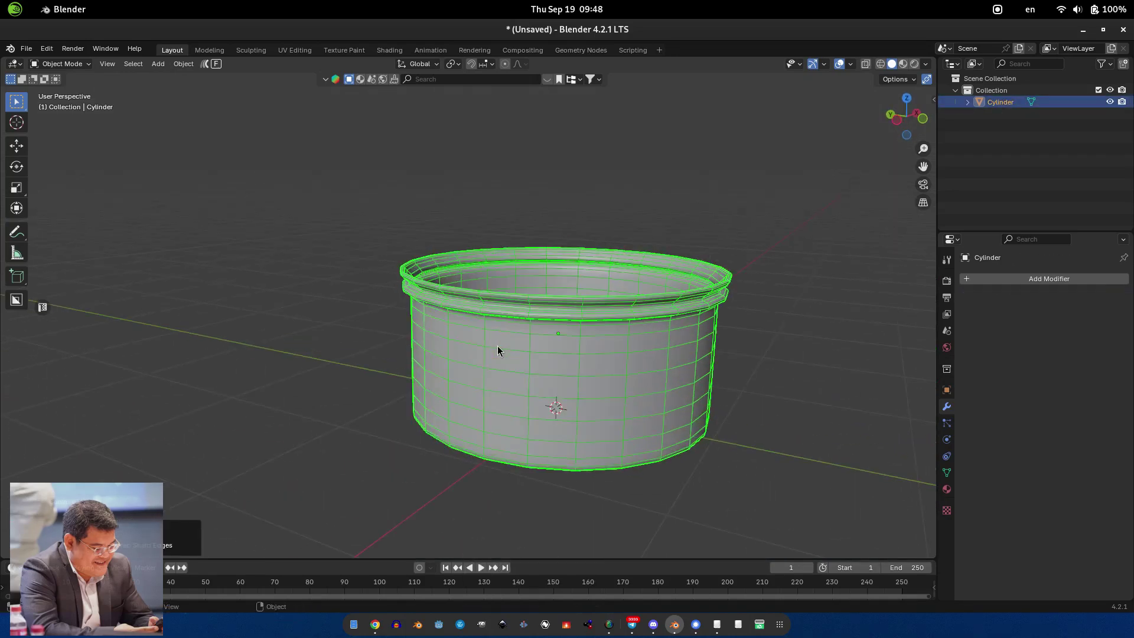
- Set the cylinder's origin to the 3D cursor and show it as wireframe in front view
key(KP_1)
key(shift+z)
scroll(436, 264, up, 2)
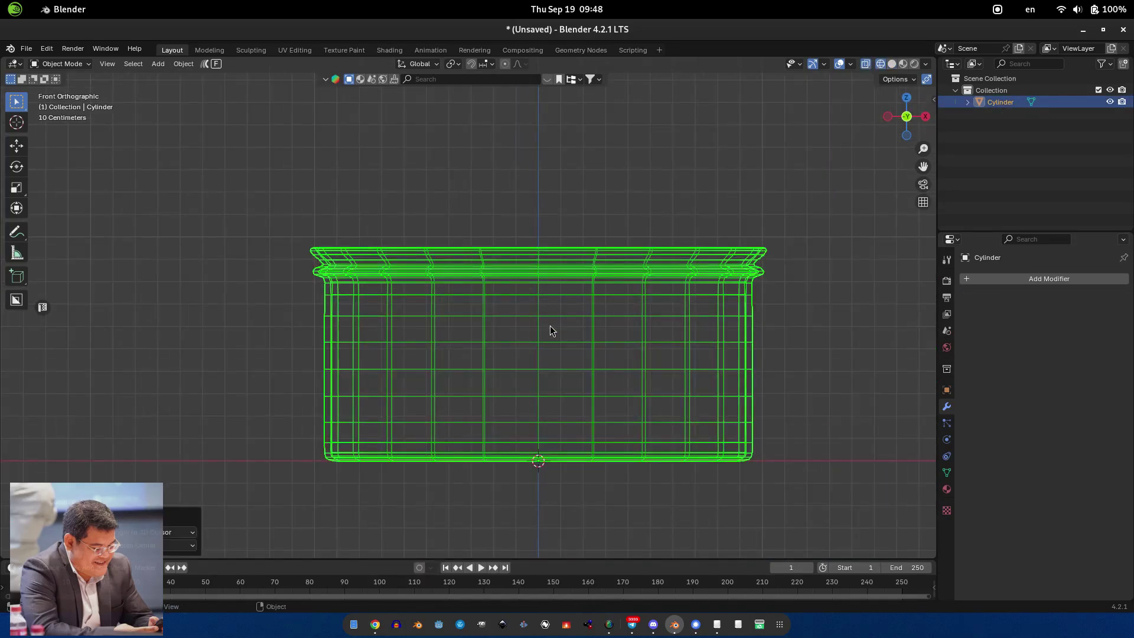
scroll(436, 264, down, 4)
key(shift+d)
click(508, 265)
key(shift+z)
middle_drag(508, 265, 614, 349)
scroll(451, 332, down, 1)
scroll(507, 320, up, 4)
key(Delete)
click(615, 349)
- In Edit Mode, scale the outer groove's edge loop below the rim and raise it along Z by about 0.01 m
scroll(697, 369, up, 2)
key(Tab)
middle_drag(696, 369, 530, 296)
key(s)
key(z)
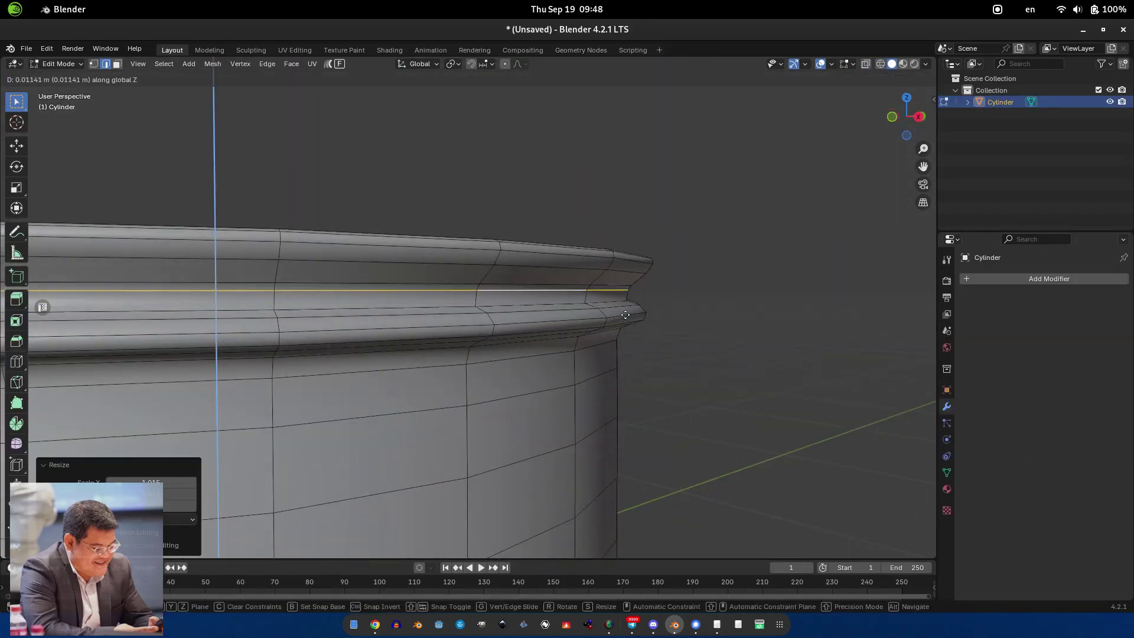
key(Return)
- Remove the redundant edges in the inner groove beneath the rim
mouse_move(598, 315)
middle_down()
mouse_move(716, 297)
mouse_move(650, 278)
mouse_move(631, 286)
mouse_move(573, 344)
mouse_move(577, 387)
mouse_move(597, 388)
mouse_move(601, 363)
mouse_move(615, 365)
middle_up()
key(shift+z)
key(shift+z)
key(x)
click(599, 378)
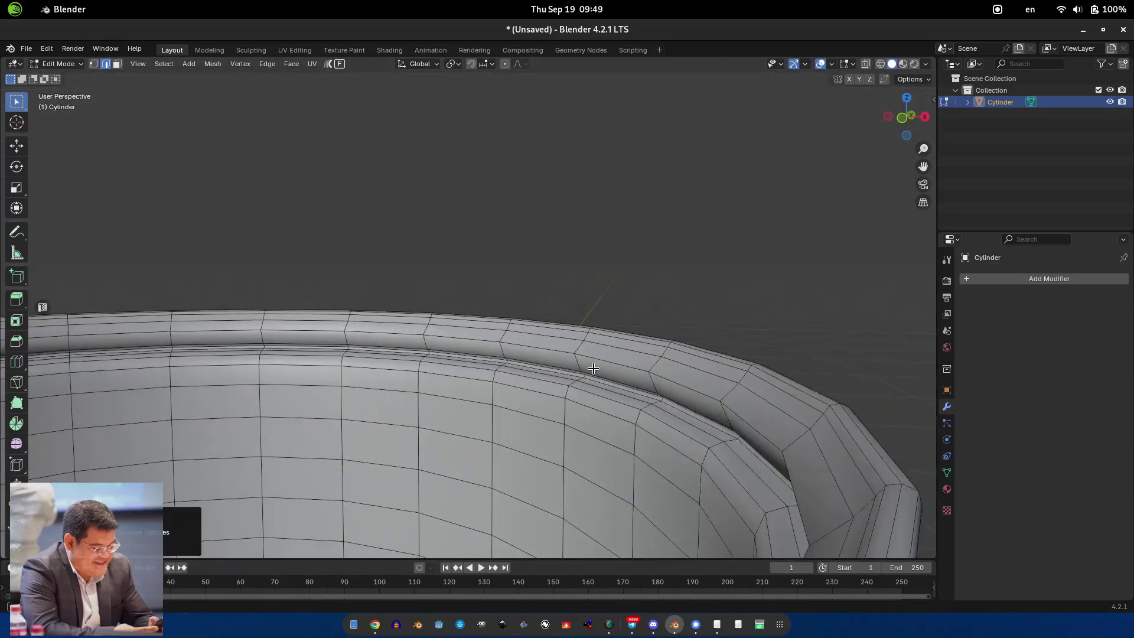
- Select the edge loop on the inside of the flared rim and scale it slightly inward
alt+click(615, 365)
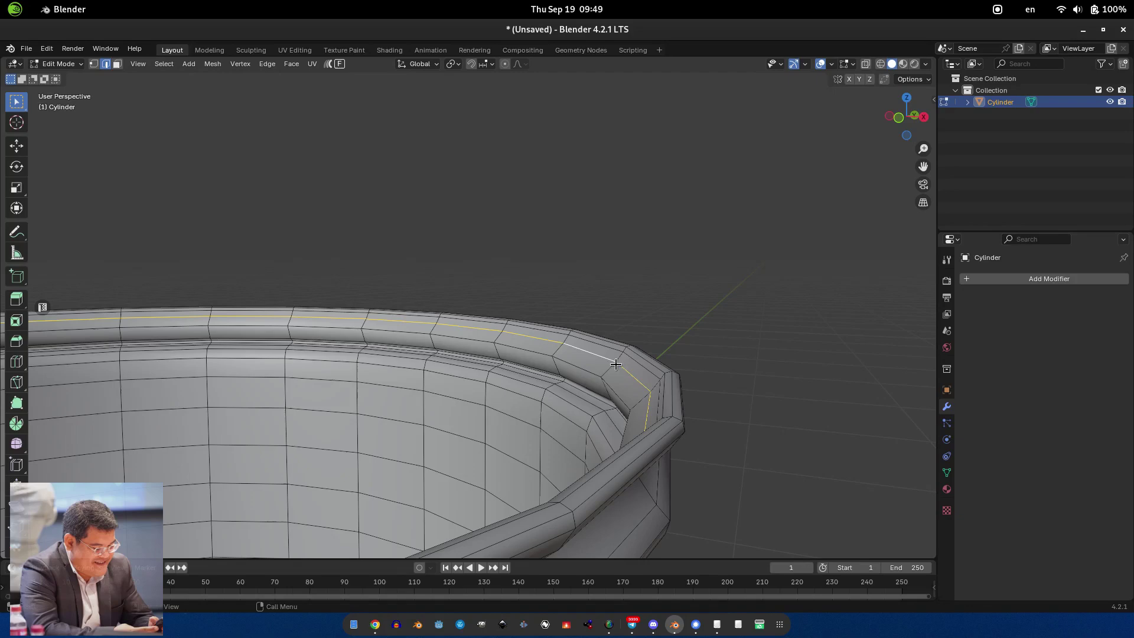
key(s)
click(734, 384)
middle_drag(734, 385, 614, 364)
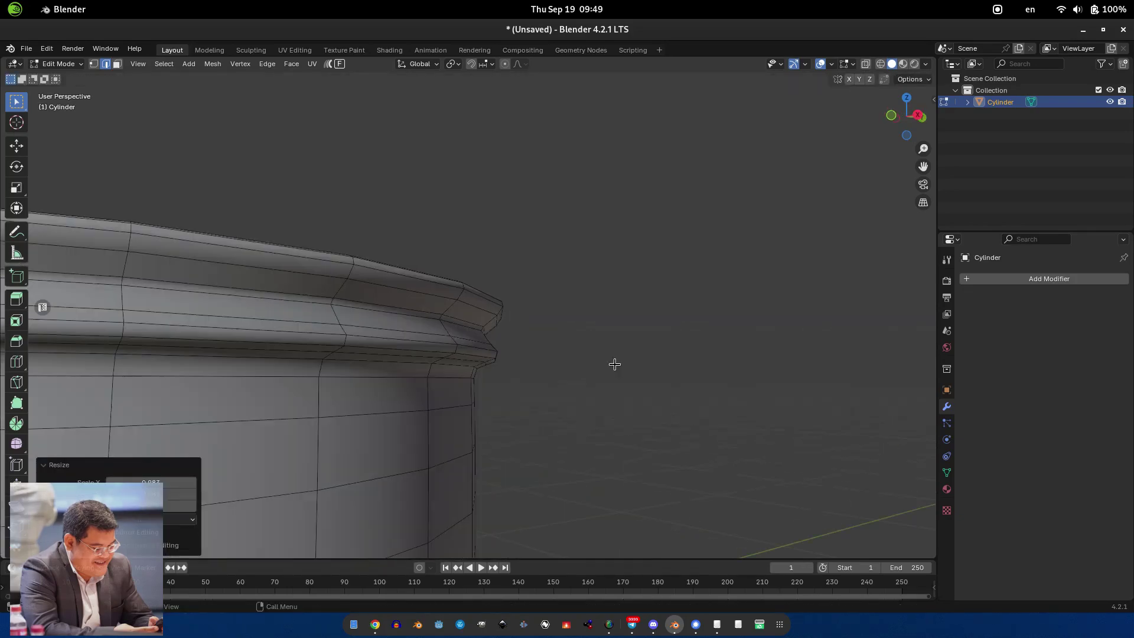
- Lower the outer groove's edge loop slightly along Z and scale it outward to about 1.013
key(x)
click(427, 318)
middle_drag(426, 318, 504, 340)
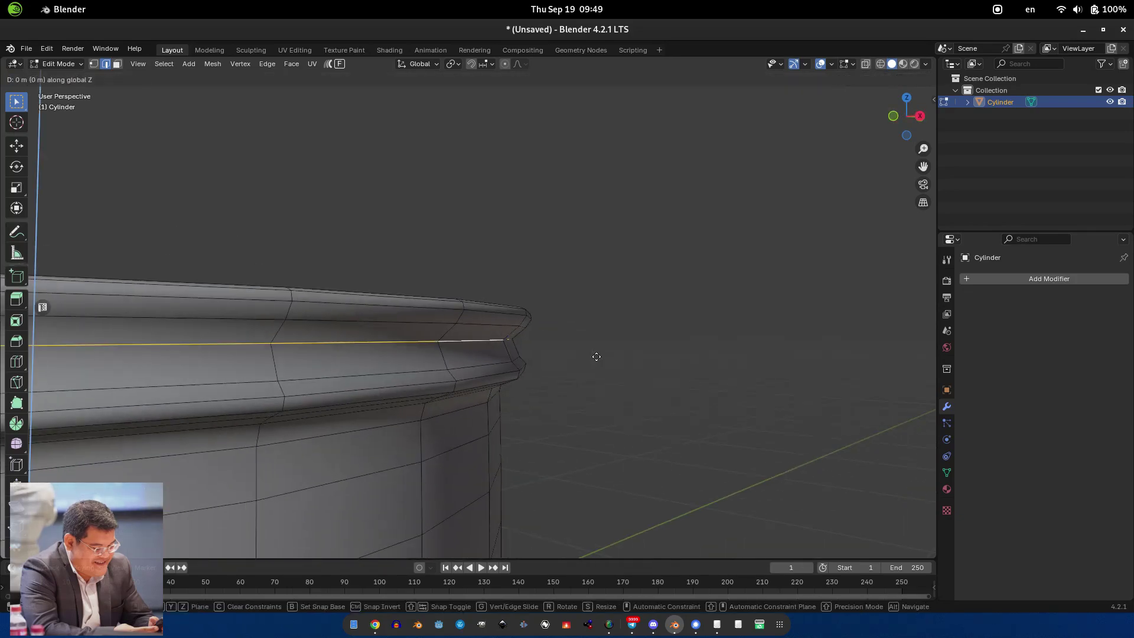
key(s)
click(601, 356)
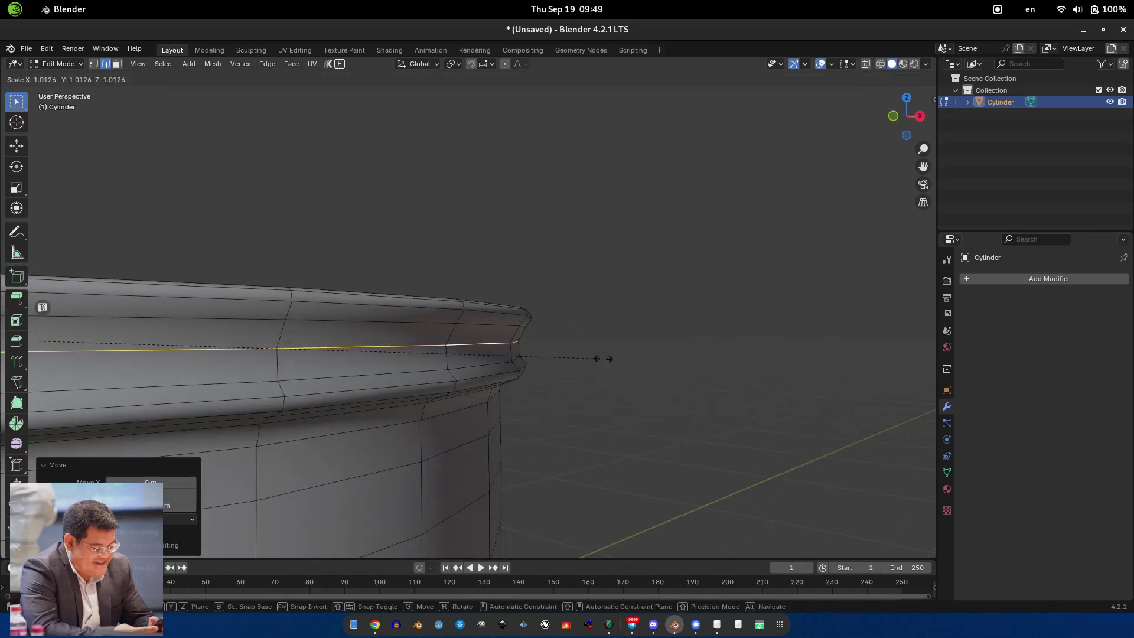
- Merge the ring of short edges in the inner groove between the rim and the wall
middle_drag(601, 357, 610, 434)
key(x)
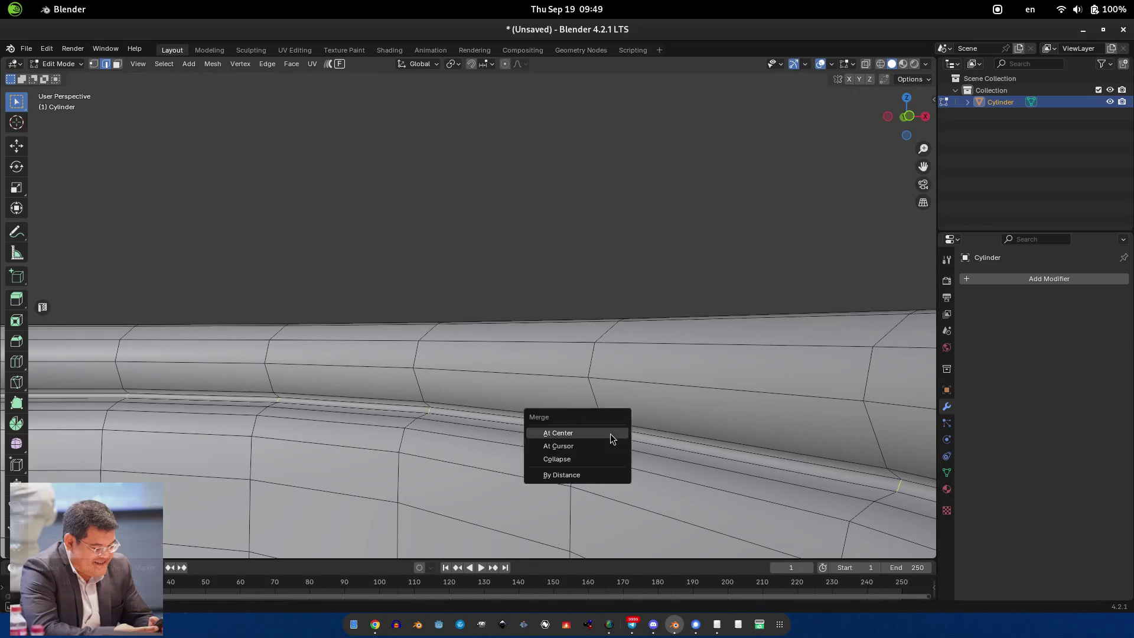
click(610, 434)
middle_drag(691, 425, 458, 364)
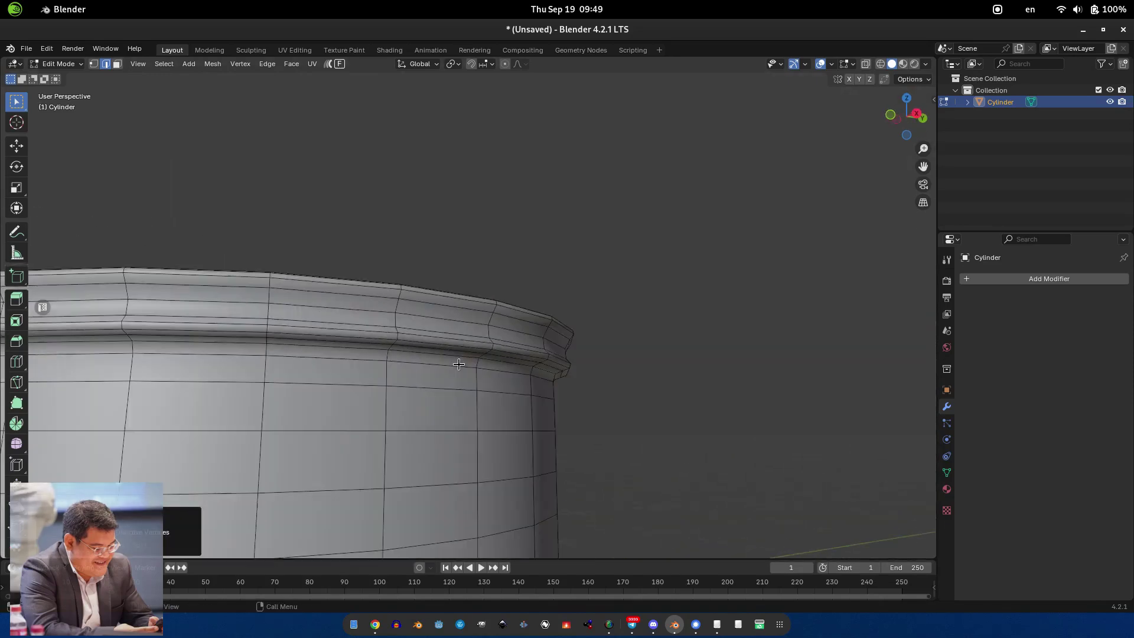
scroll(459, 364, down, 8)
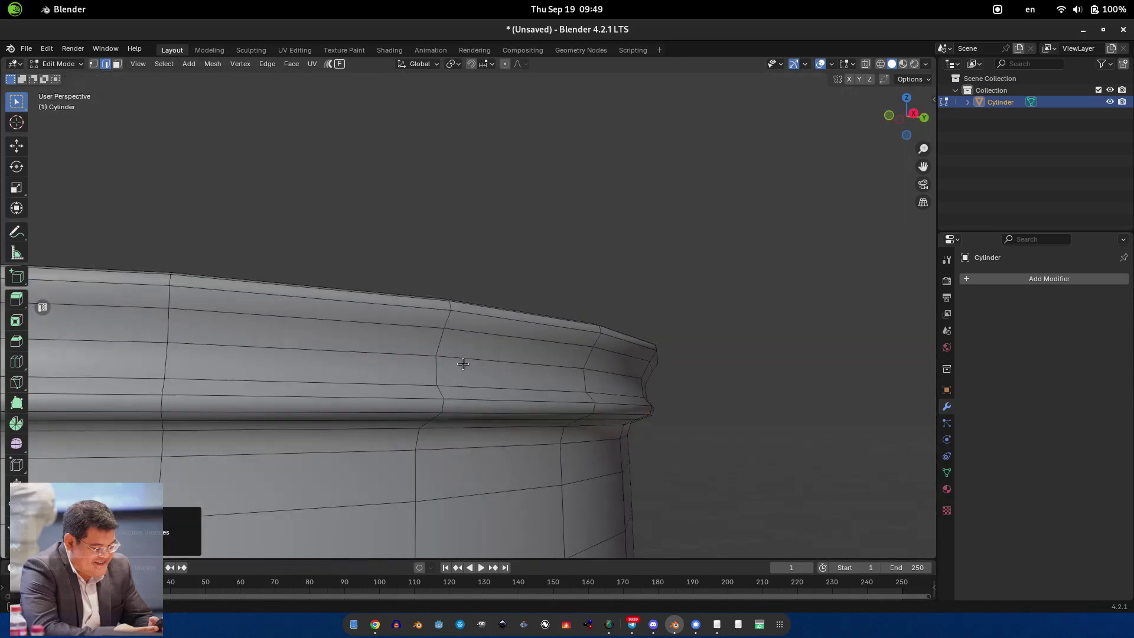
- Leave Edit Mode, deselect the cylinder and add a plane mesh in top view
key(Tab)
middle_drag(614, 341, 580, 435)
key(alt+a)
key(grave)
click(539, 356)
key(shift+a)
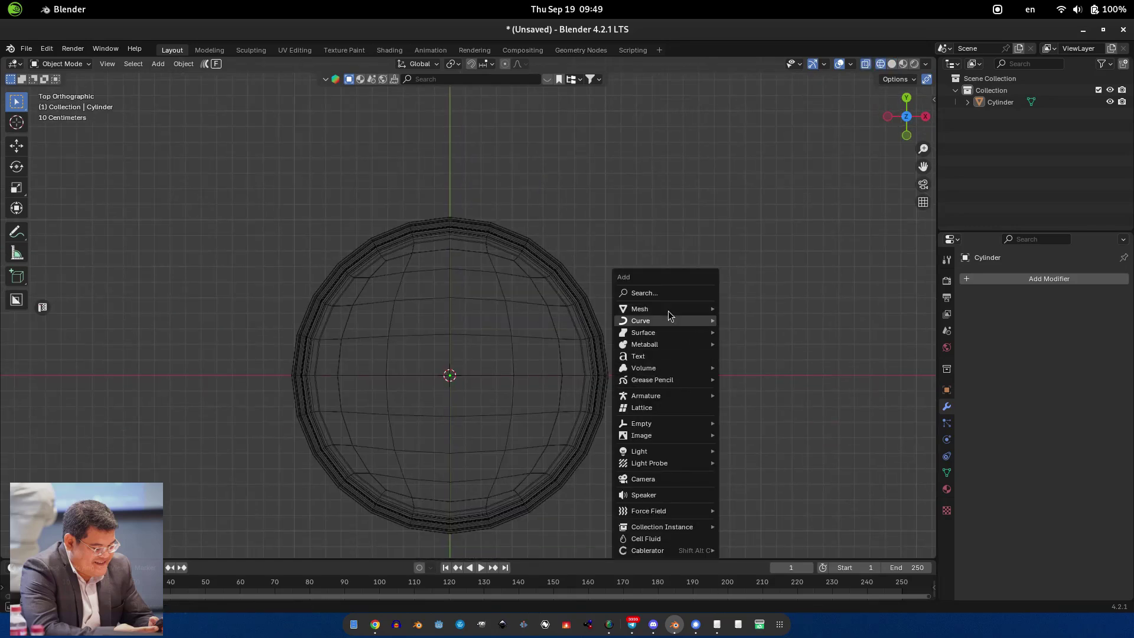
click(762, 322)
- Scale the plane down and move it about 1.35 m along X to the cylinder's side
key(s)
key(Return)
text(g)
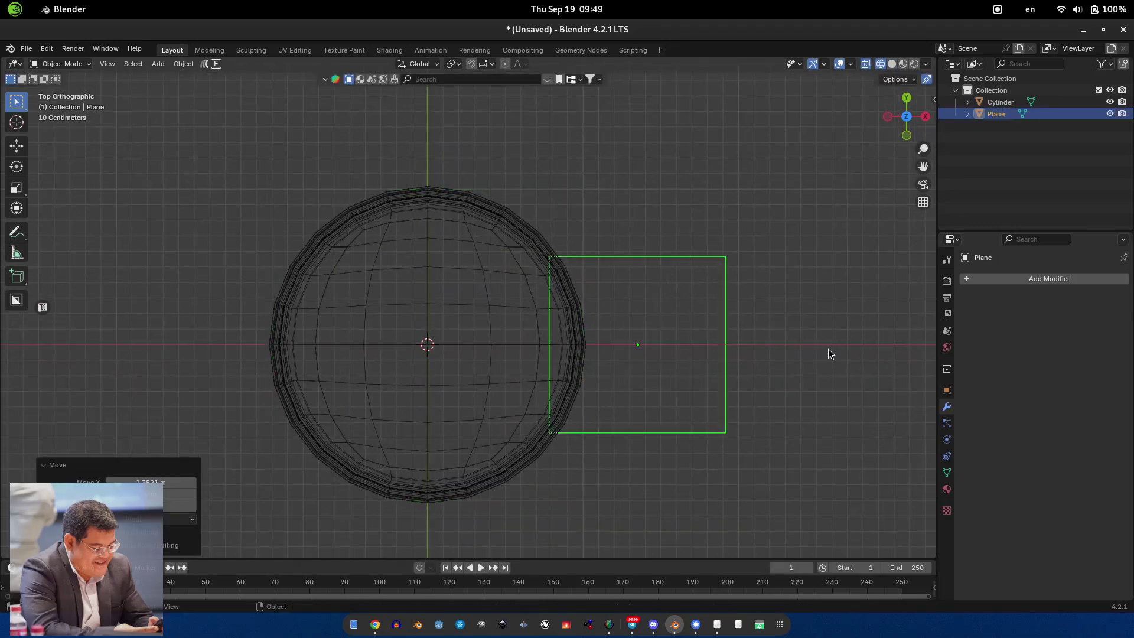
- Rotate the plane 90 degrees around the Y axis and enter its Edit Mode
text(y90)
key(Return)
key(Tab)
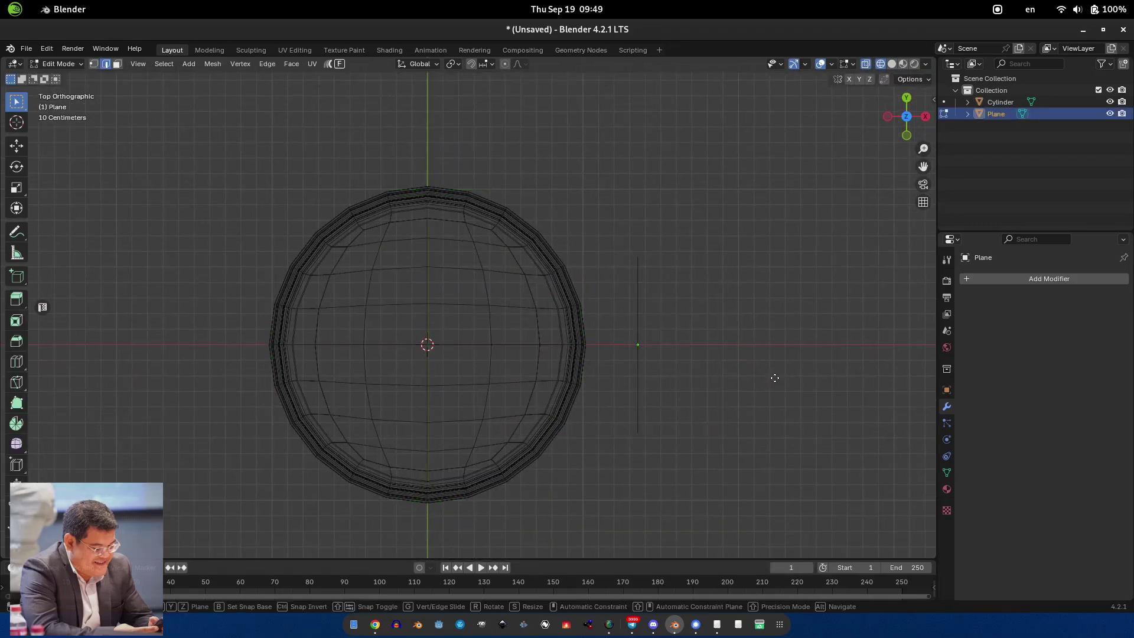
- Extrude the plane's two vertical side edges about 0.34 m along X toward the cylinder's wall
click(719, 377)
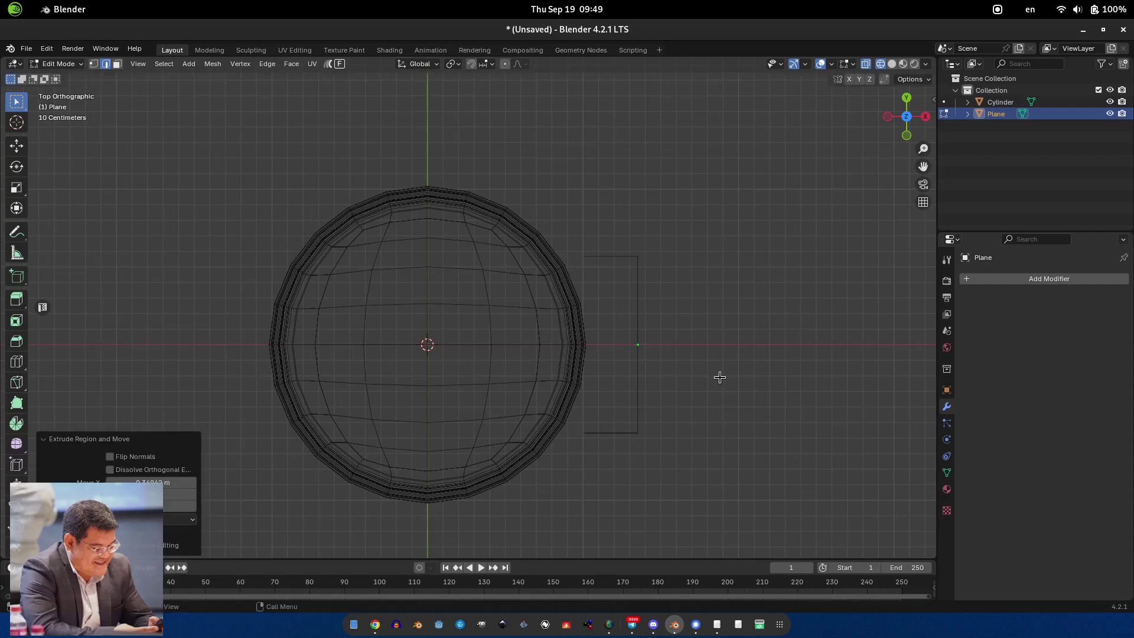
click(778, 398)
middle_drag(777, 398, 693, 408)
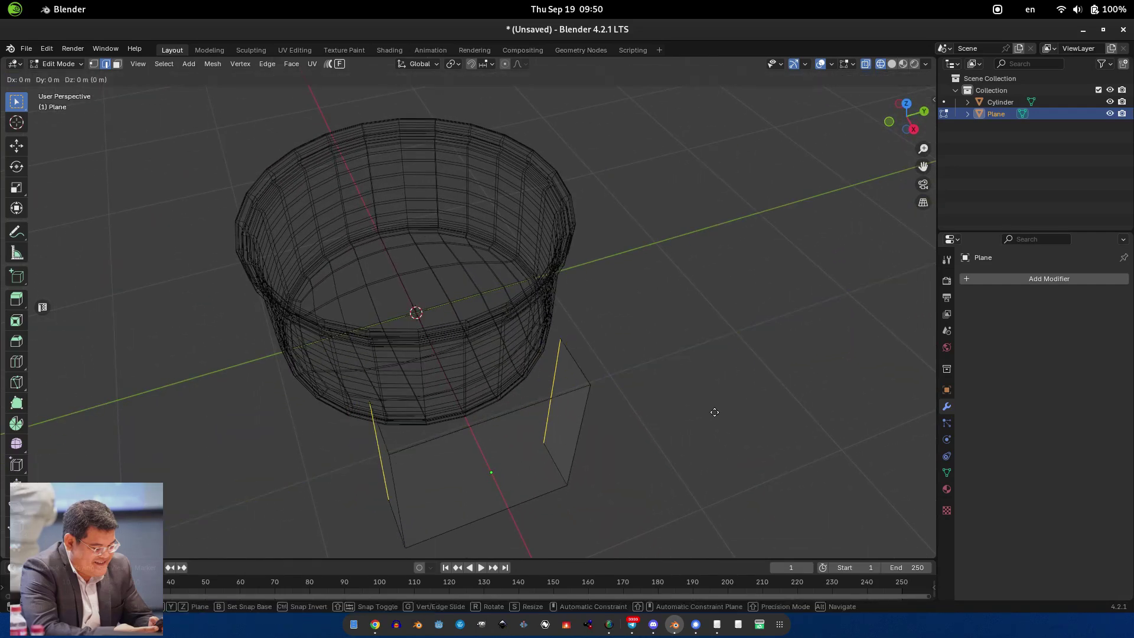
- Scale the extruded edges outward by about 1.7 with Z locked to form the handle's two mounting tabs, and leave Edit Mode
right_click(714, 411)
key(s)
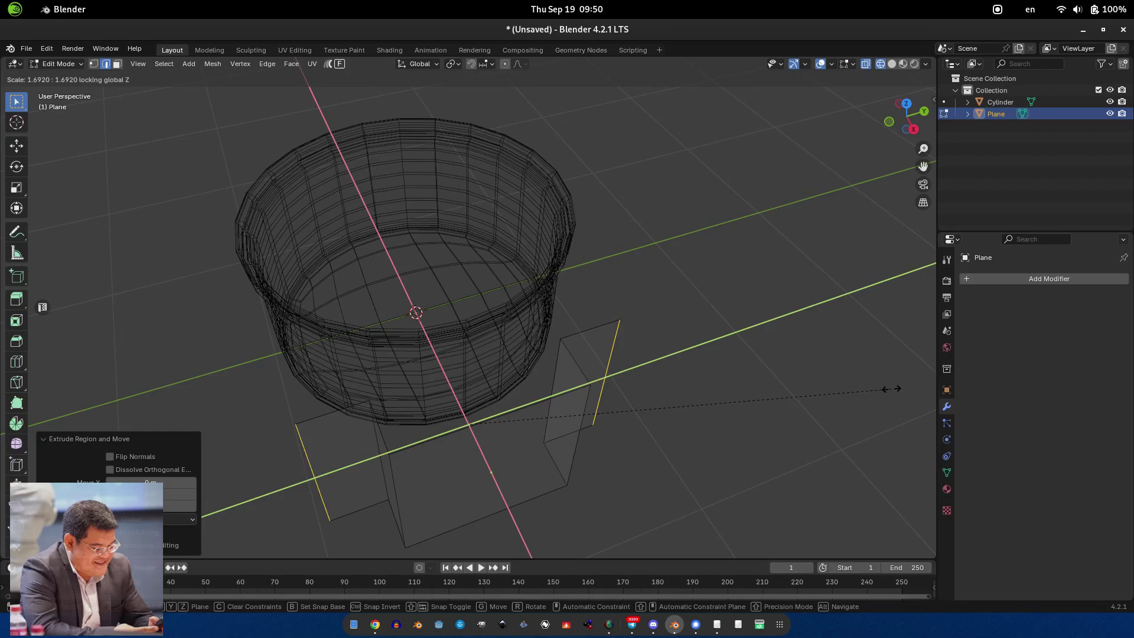
key(Return)
key(Tab)
- Scale the whole handle down and raise it beside the upper part of the pot's wall
key(s)
key(Return)
key(KP_1)
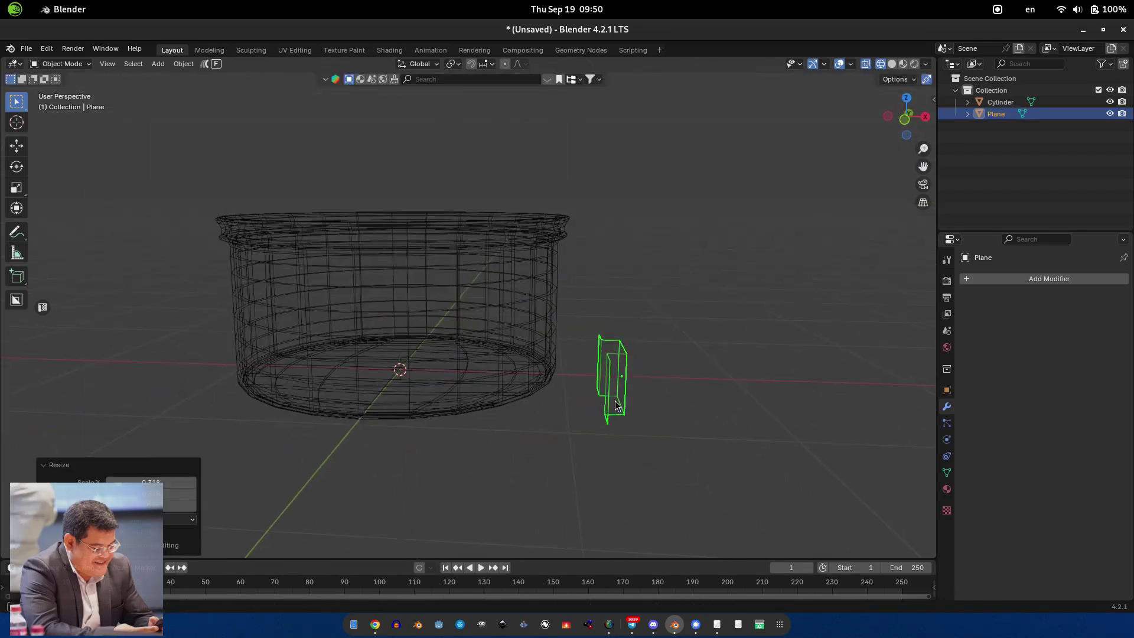
key(g)
click(612, 312)
middle_drag(611, 311, 477, 350)
key(s)
click(544, 367)
- Adjust the handle's height and shift it in the XZ plane so it sits against the pot wall just below the rim
scroll(477, 349, up, 5)
key(g)
key(z)
key(shift+y)
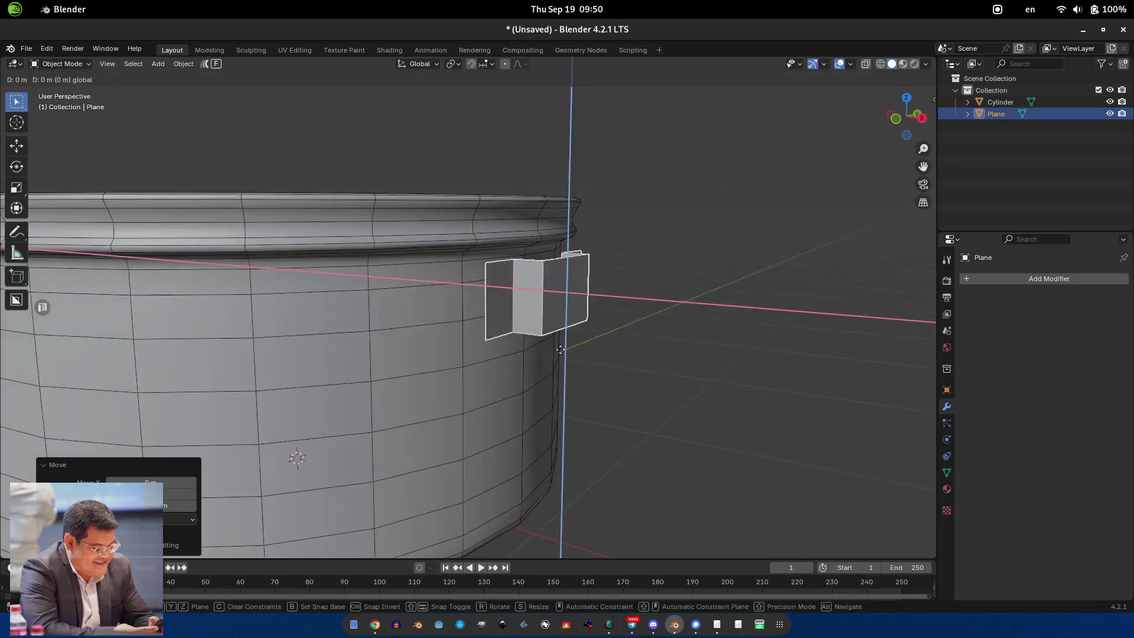
click(539, 355)
middle_drag(539, 355, 405, 374)
key(Tab)
key(g)
key(z)
click(572, 372)
key(Tab)
- Bevel the vertical fold edges of the handle in Edit Mode to round its bends
key(Tab)
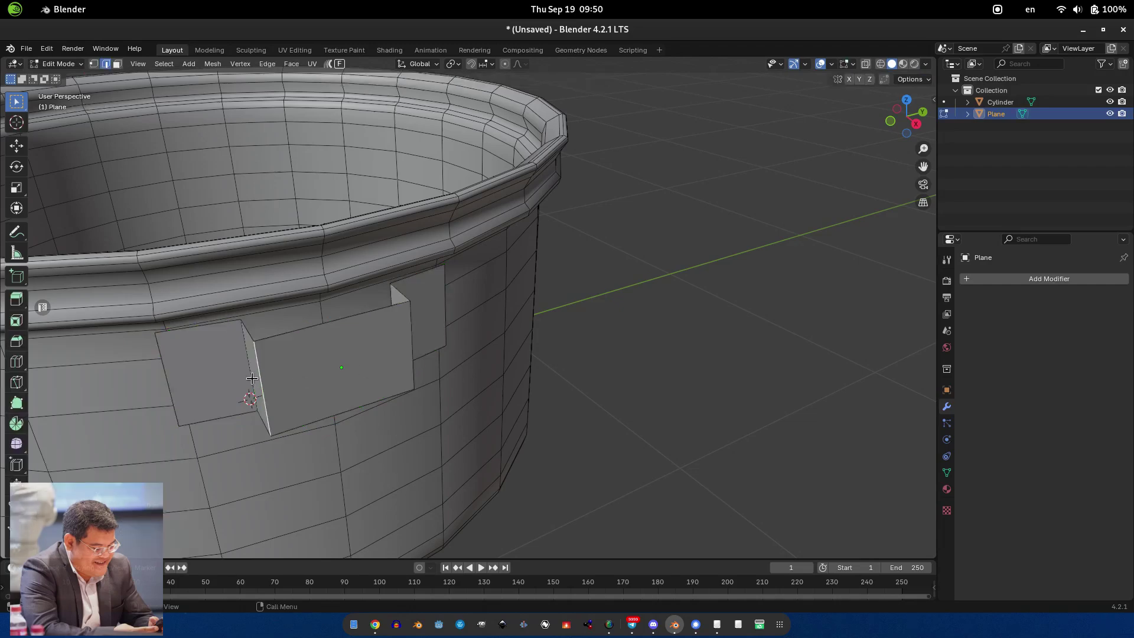
middle_drag(301, 382, 379, 289)
key(ctrl+b)
click(405, 314)
middle_drag(407, 247, 519, 349)
- Add a centred loop cut to the handle and smooth it with an applied level 2 Subdivision Surface modifier
key(ctrl+r)
click(379, 301)
right_click(379, 301)
right_click(435, 289)
key(Tab)
key(ctrl+2)
- Scale the handle down by about 0.7 and move it in the XZ plane against the pot's wall
key(s)
click(449, 330)
key(g)
key(shift+y)
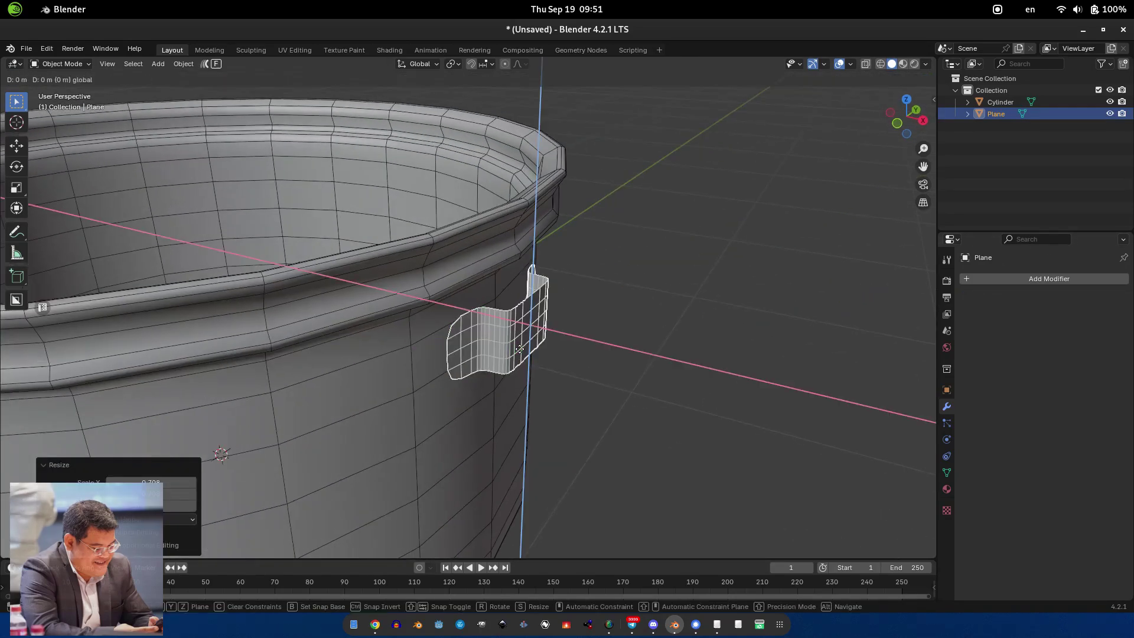
click(512, 355)
key(Tab)
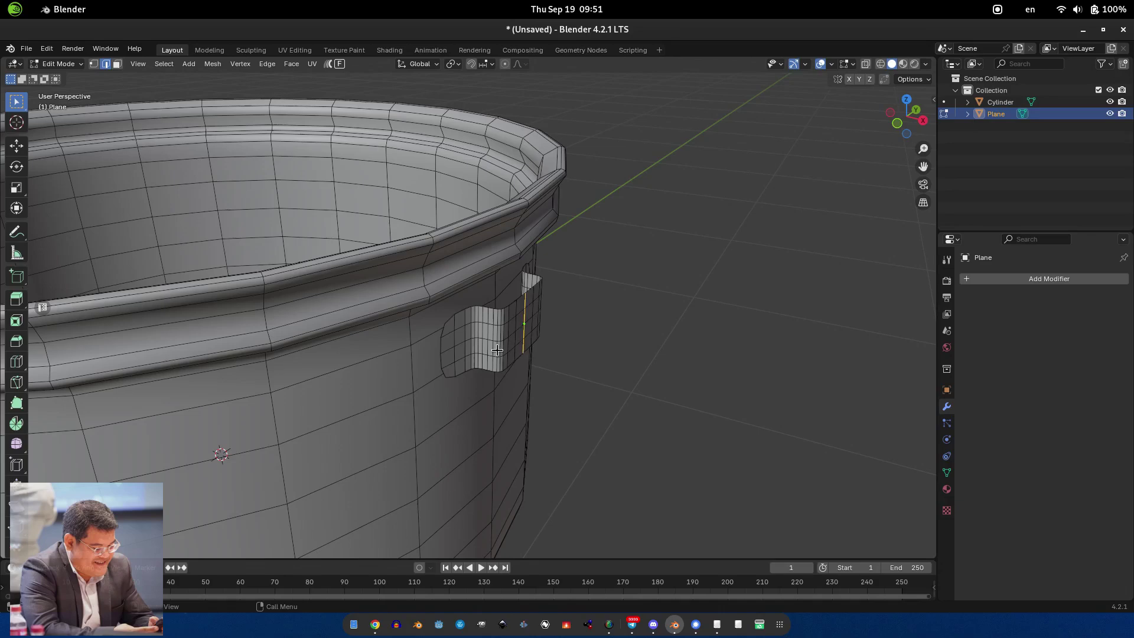
key(Tab)
- Give the handle thickness with a Solidify modifier and apply the modifier
mouse_move(994, 289)
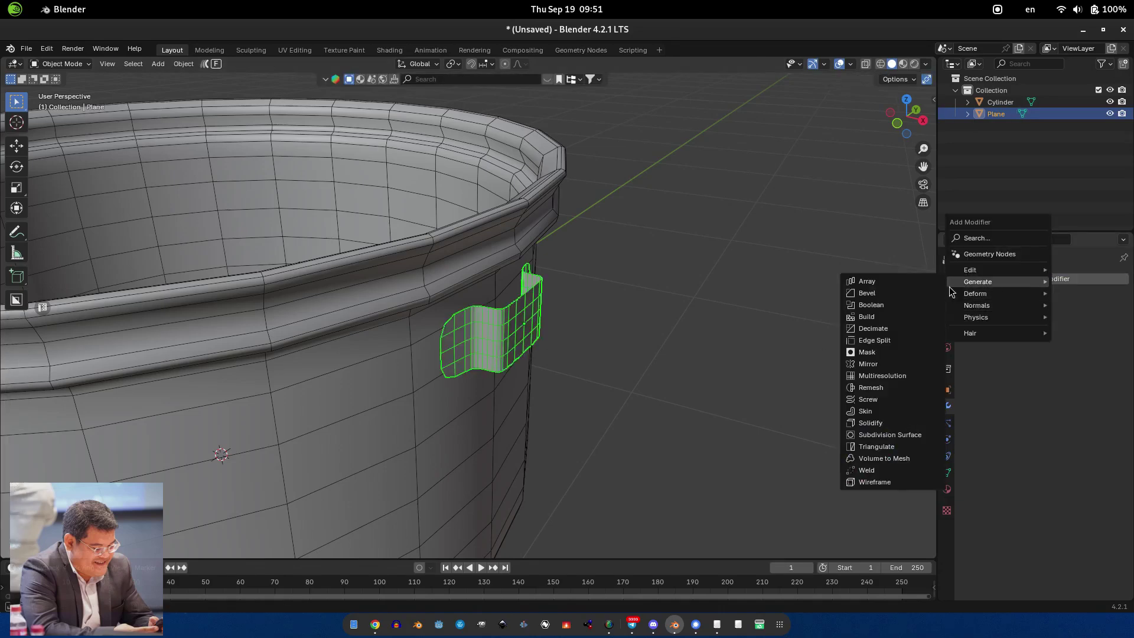
click(874, 423)
scroll(743, 380, up, 3)
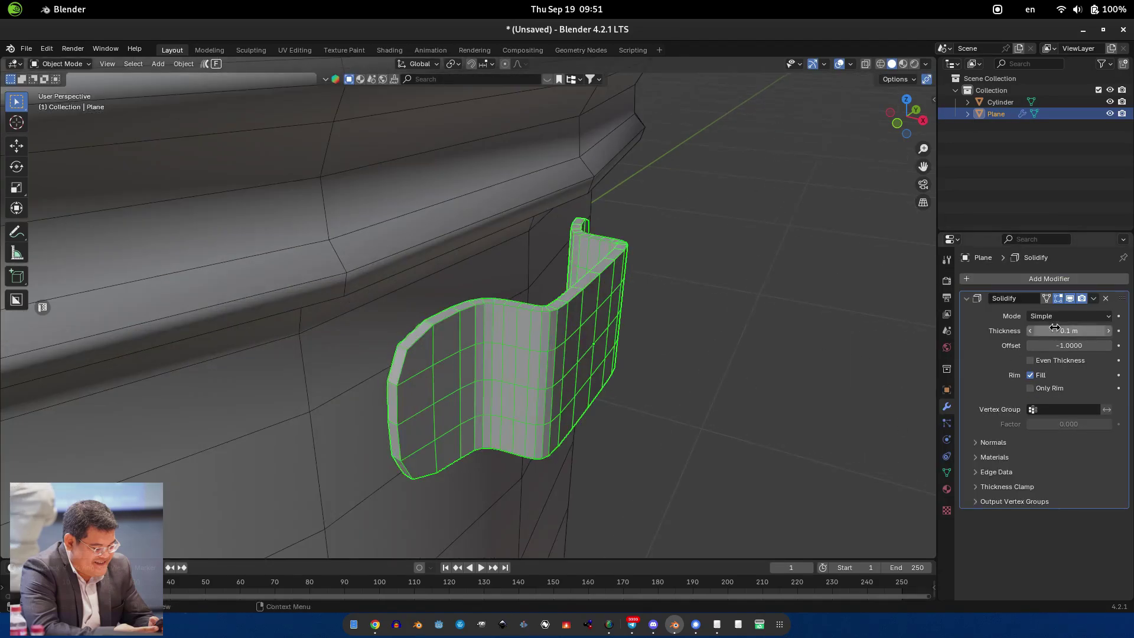
key(ctrl+a)
- Move the handle about 0.0055 m along X against the pot wall and shade it smooth
key(g)
key(x)
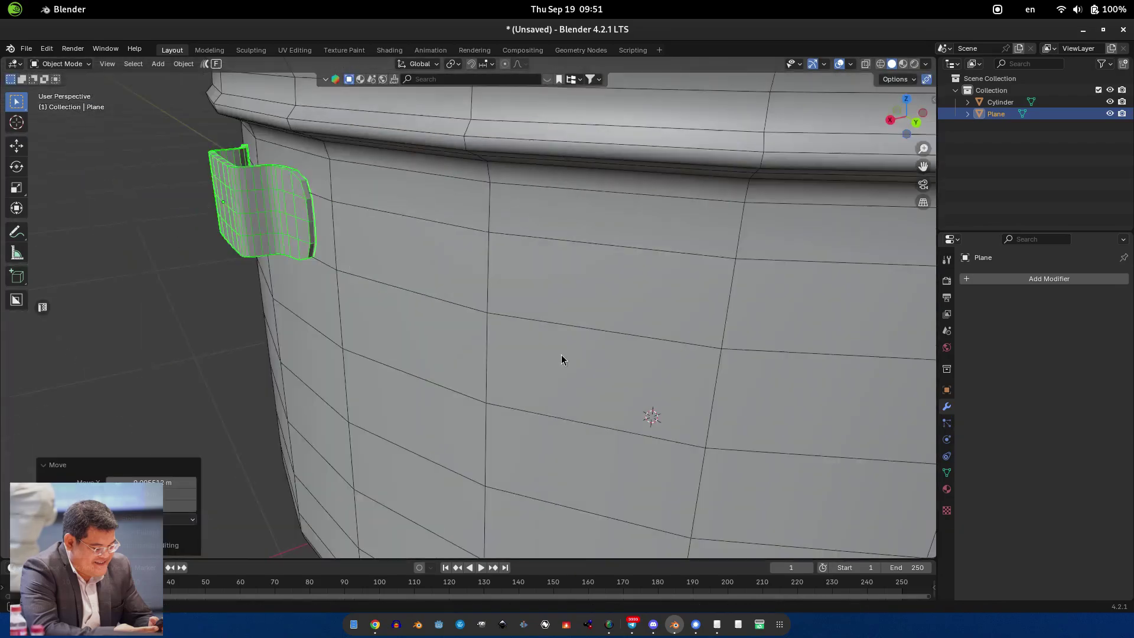
middle_drag(561, 355, 216, 231)
scroll(356, 251, down, 2)
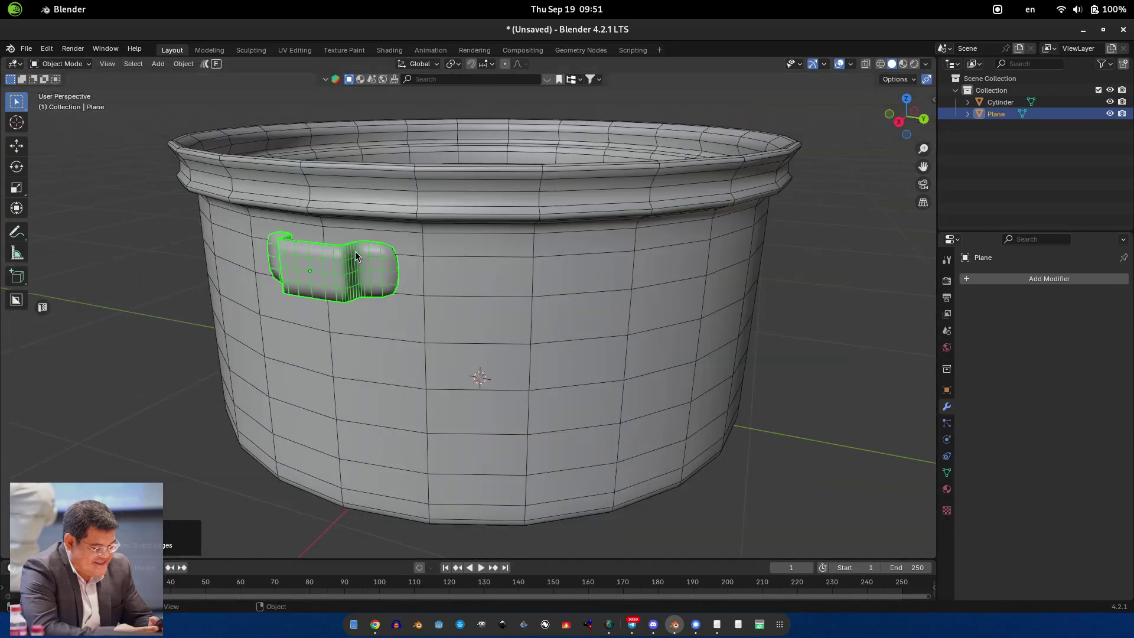
middle_drag(356, 254, 480, 313)
scroll(480, 313, up, 3)
- Select the border edge loops around the handle's inner and outer surfaces and bevel them, and leave Edit Mode
key(Tab)
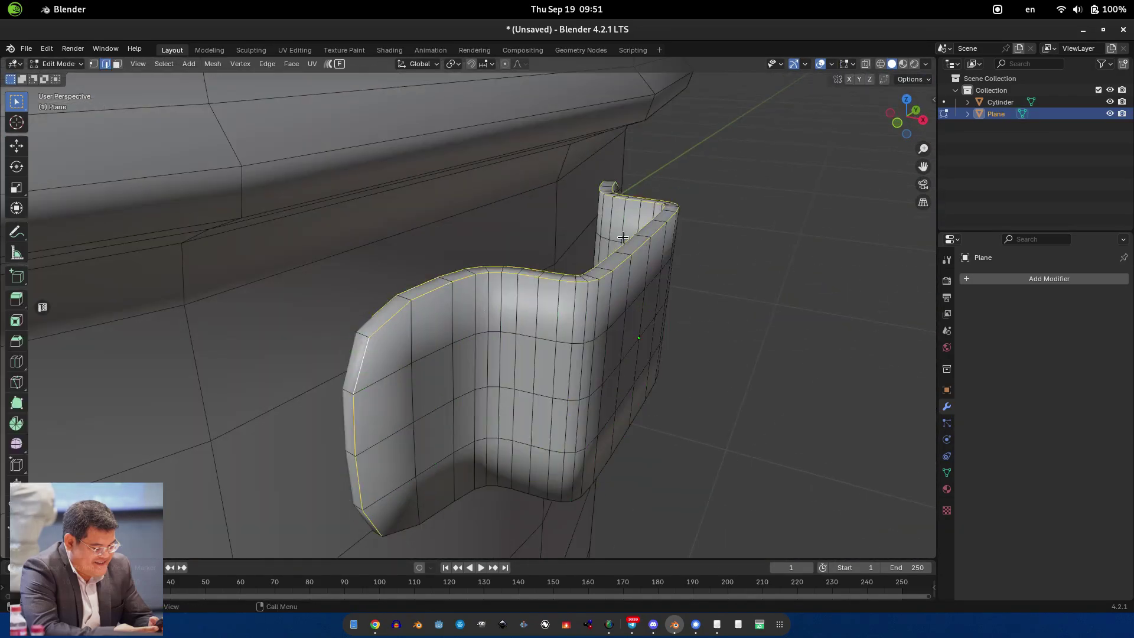
middle_drag(623, 237, 398, 251)
key(shift+z)
middle_drag(328, 162, 569, 392)
scroll(569, 392, down, 3)
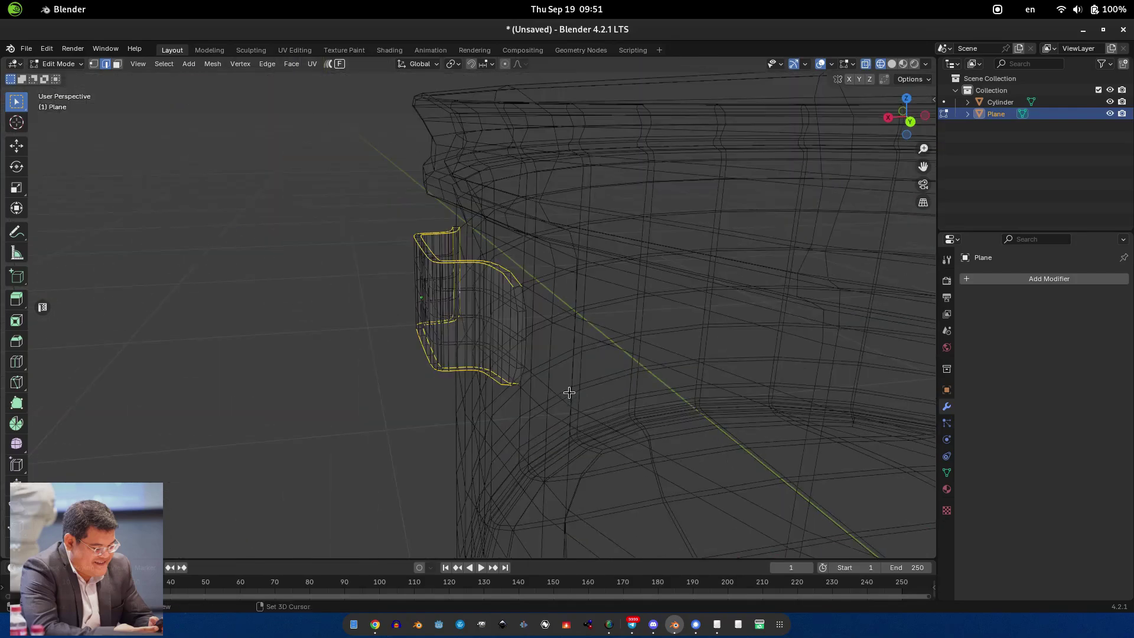
scroll(569, 392, up, 2)
shift+click(541, 401)
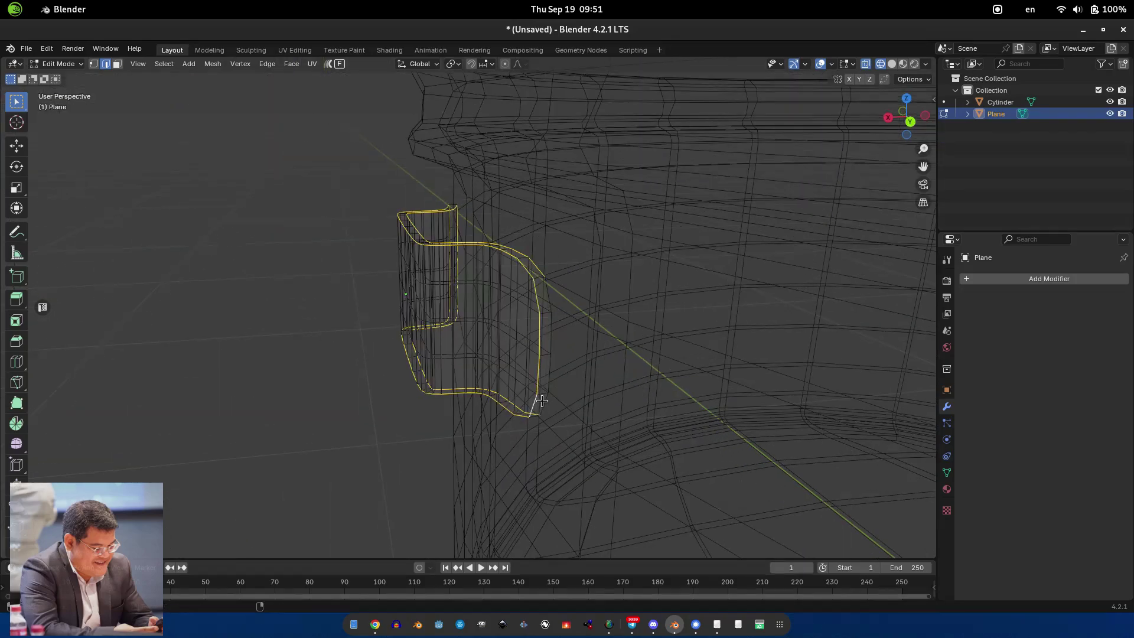
click(671, 390)
key(Tab)
middle_drag(672, 389, 1074, 559)
- Quit Telegram Desktop
right_click(632, 624)
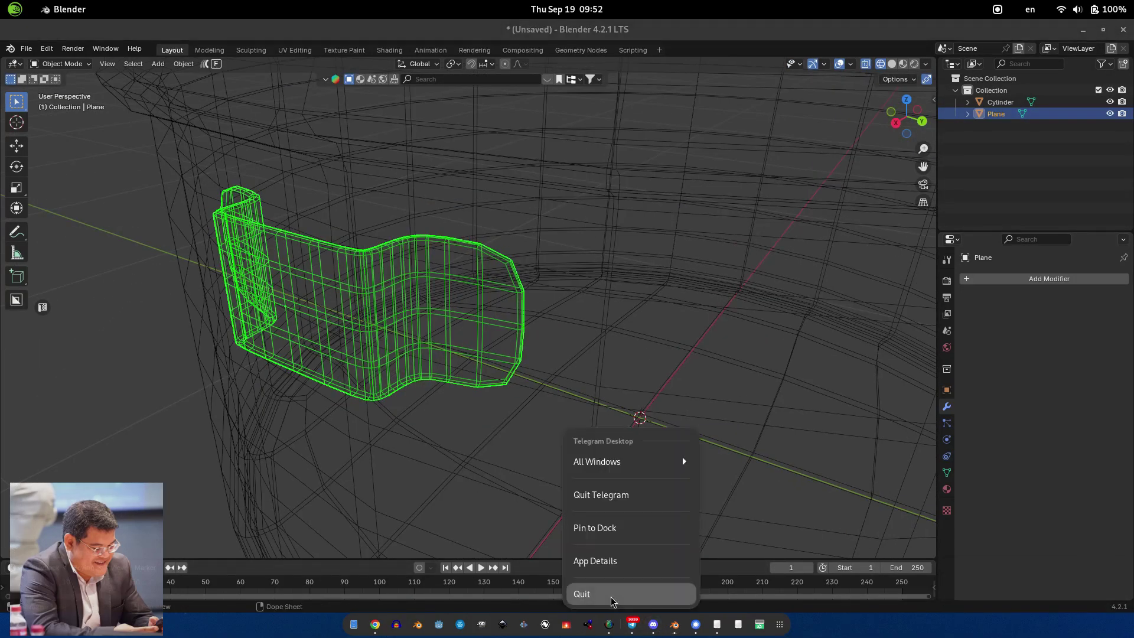
click(610, 595)
- Return the viewport to solid shading and shade the handle smooth
middle_drag(591, 472, 555, 372)
key(z)
click(621, 375)
scroll(590, 378, up, 3)
right_click(454, 338)
click(440, 353)
key(ctrl+z)
scroll(682, 409, down, 5)
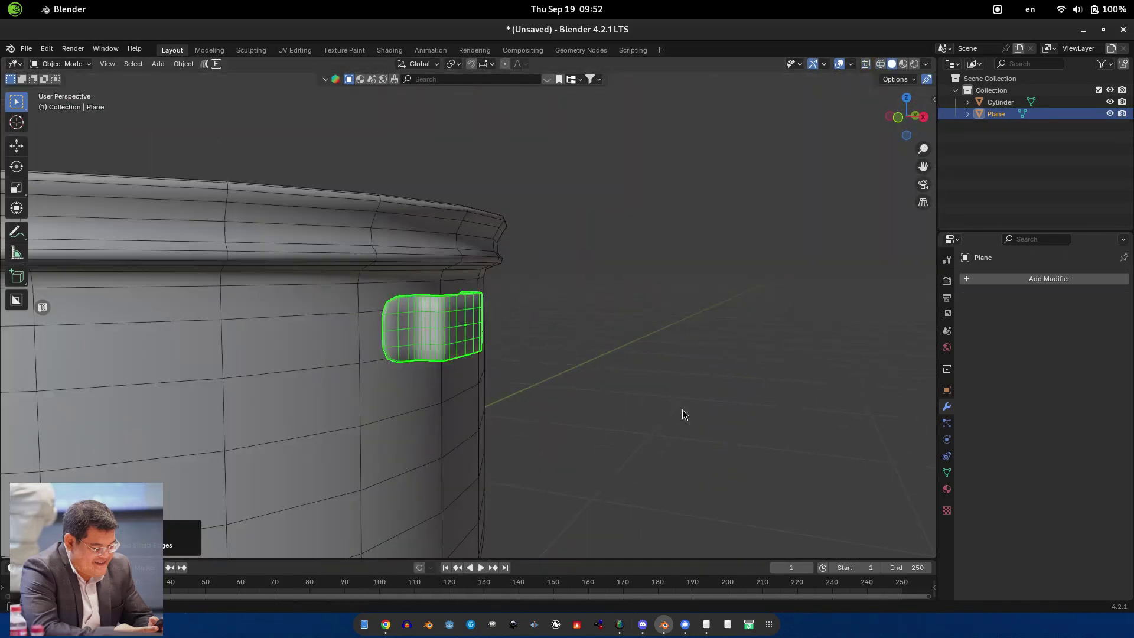
- Enter the handle's Edit Mode and select the centre vertex on the outer face of one mounting tab
key(Tab)
middle_drag(682, 410, 354, 348)
scroll(373, 350, up, 5)
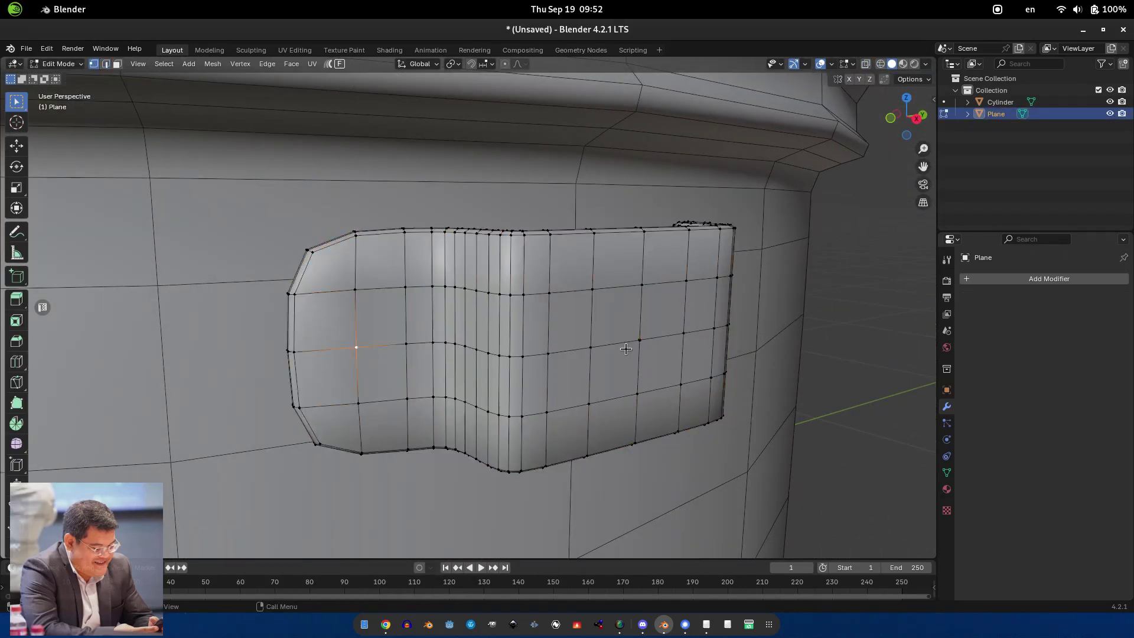
middle_drag(625, 349, 683, 344)
- Try LoopTools Curve on the selected tab vertex
right_click(591, 330)
mouse_move(608, 281)
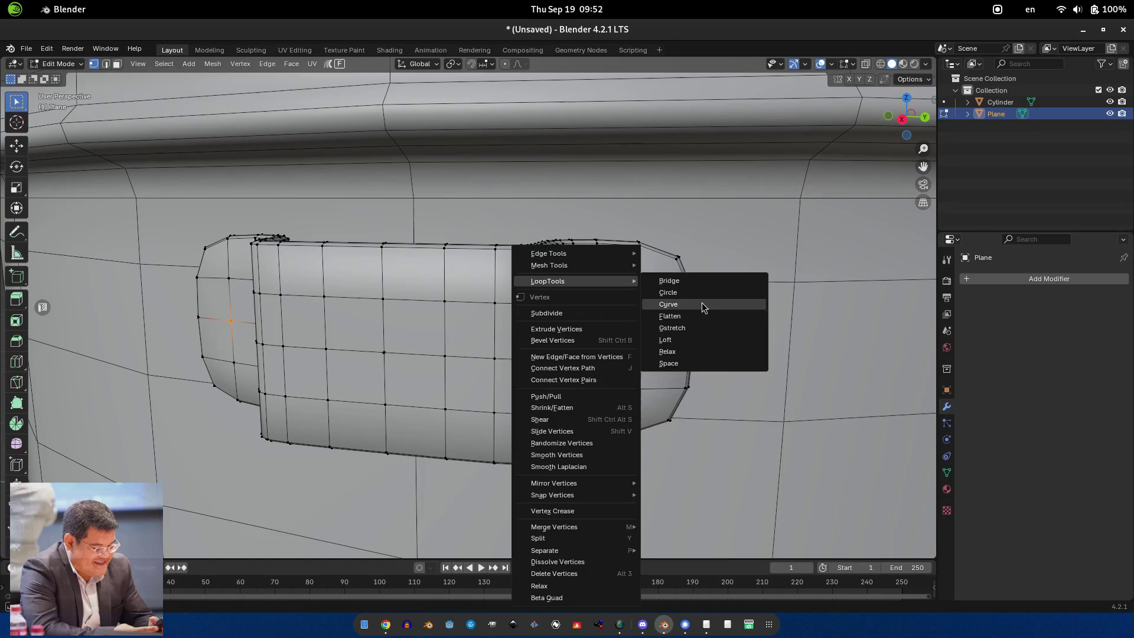
click(697, 304)
scroll(538, 376, down, 2)
scroll(538, 376, up, 2)
middle_drag(538, 376, 377, 351)
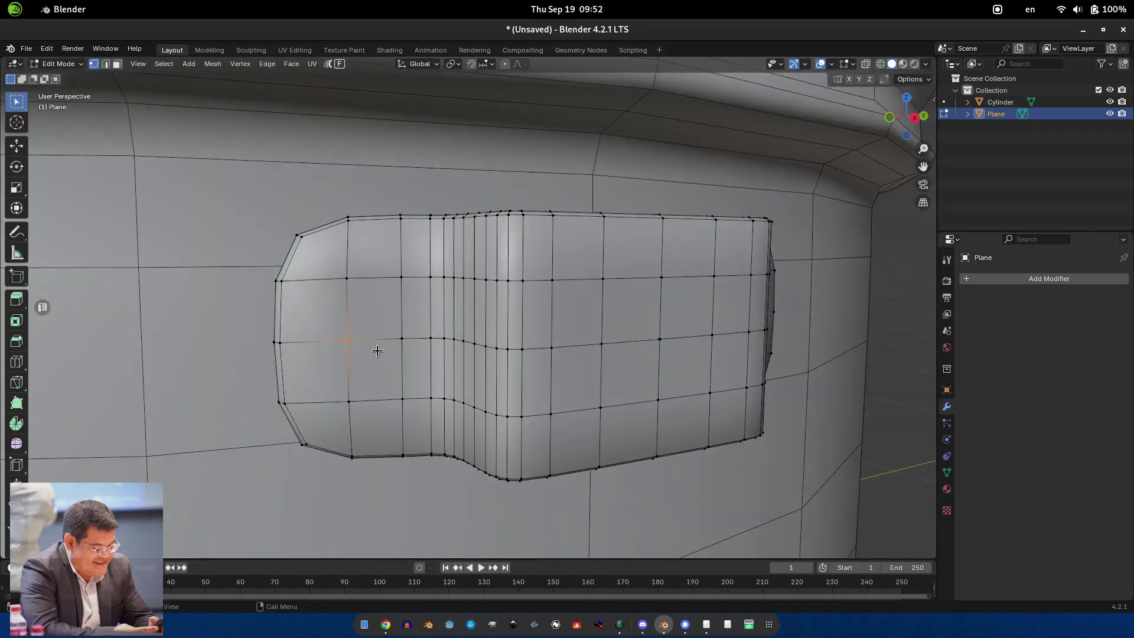
- Select the four faces surrounding the centre of the mounting tab
shift+click(333, 320)
middle_drag(334, 321, 355, 313)
scroll(354, 313, down, 2)
scroll(354, 313, up, 2)
- Try LoopTools Circle directly on the four selected tab faces, and undo it
right_click(354, 310)
mouse_move(354, 310)
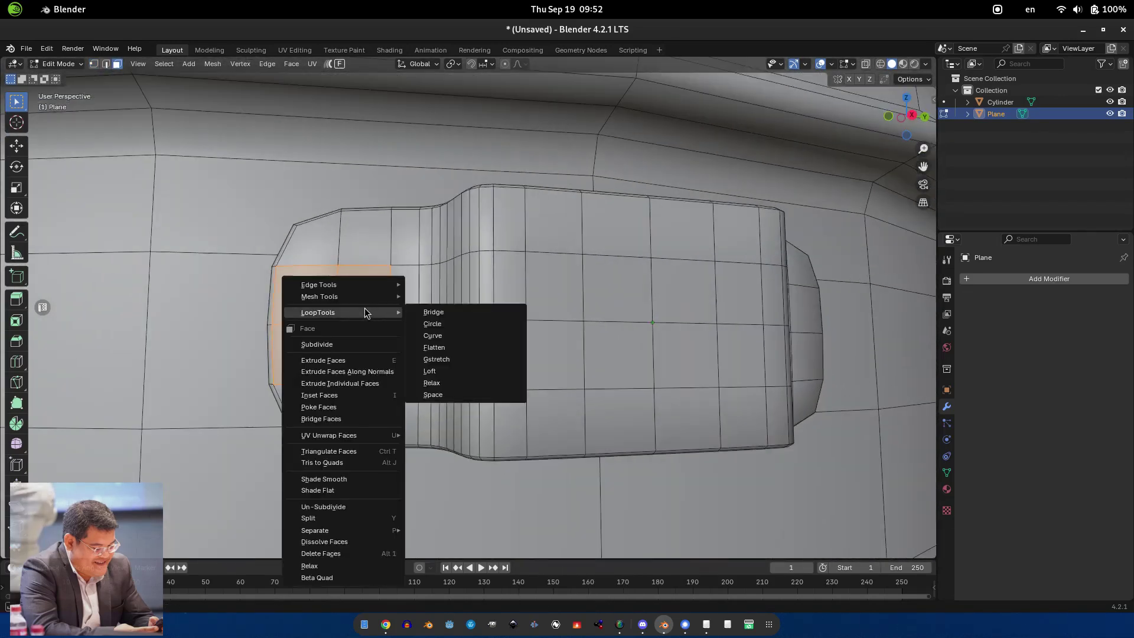
click(460, 326)
key(i)
key(Escape)
key(ctrl+z)
- Inset the four tab faces by about 0.15 m and round the inset area with LoopTools Circle
key(i)
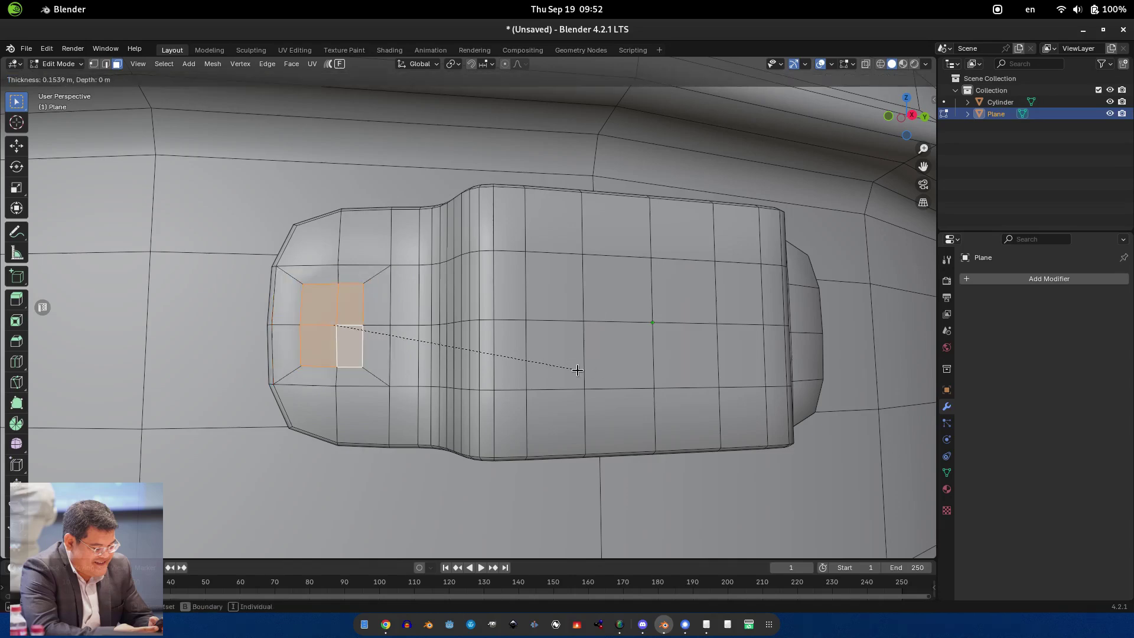
click(577, 372)
right_click(330, 323)
click(391, 333)
- Scale the rounded tab faces along Y and extrude them slightly outward as a rivet head
key(s)
key(y)
click(443, 336)
middle_drag(443, 337, 429, 349)
key(e)
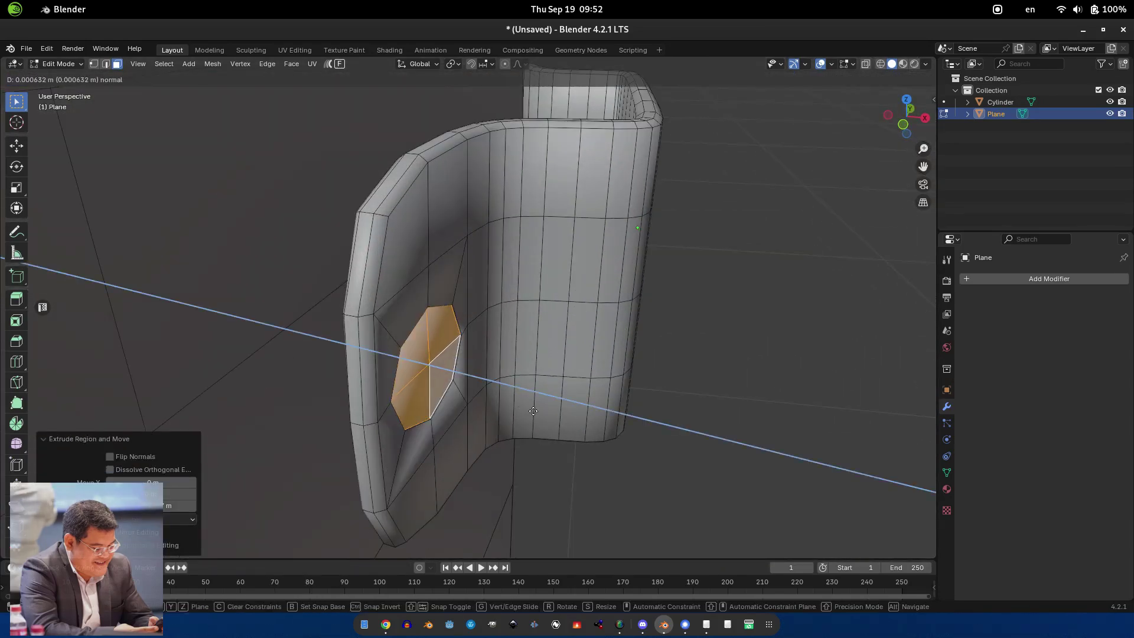
- Move the rivet's centre vertex outward along X to give the head a domed shape
key(1)
click(460, 385)
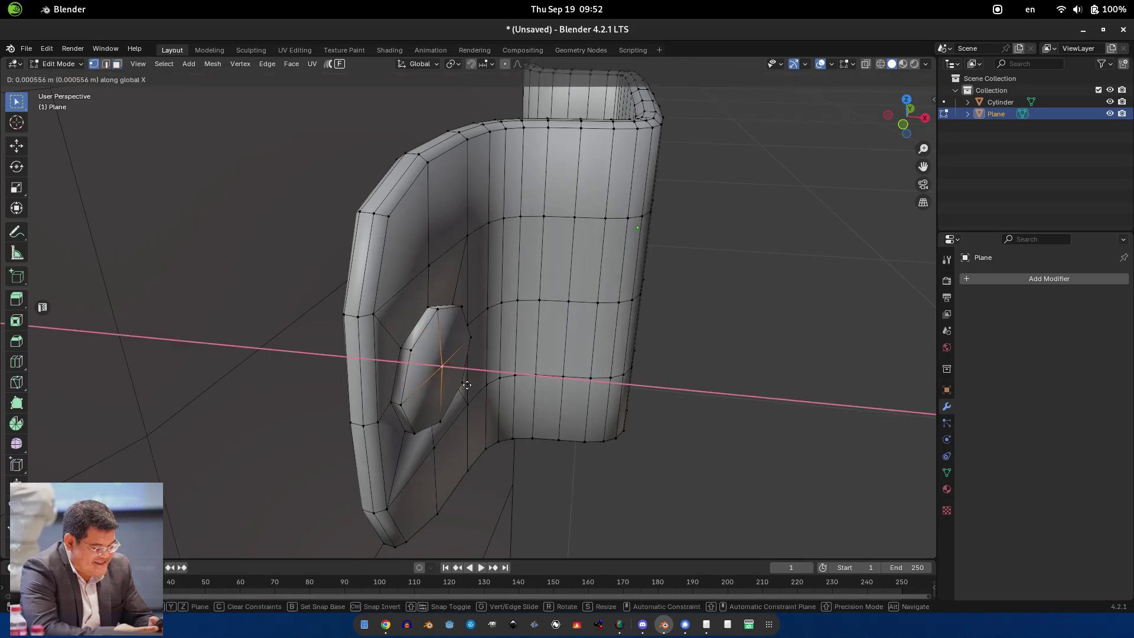
click(471, 386)
scroll(470, 385, up, 4)
middle_drag(470, 386, 567, 375)
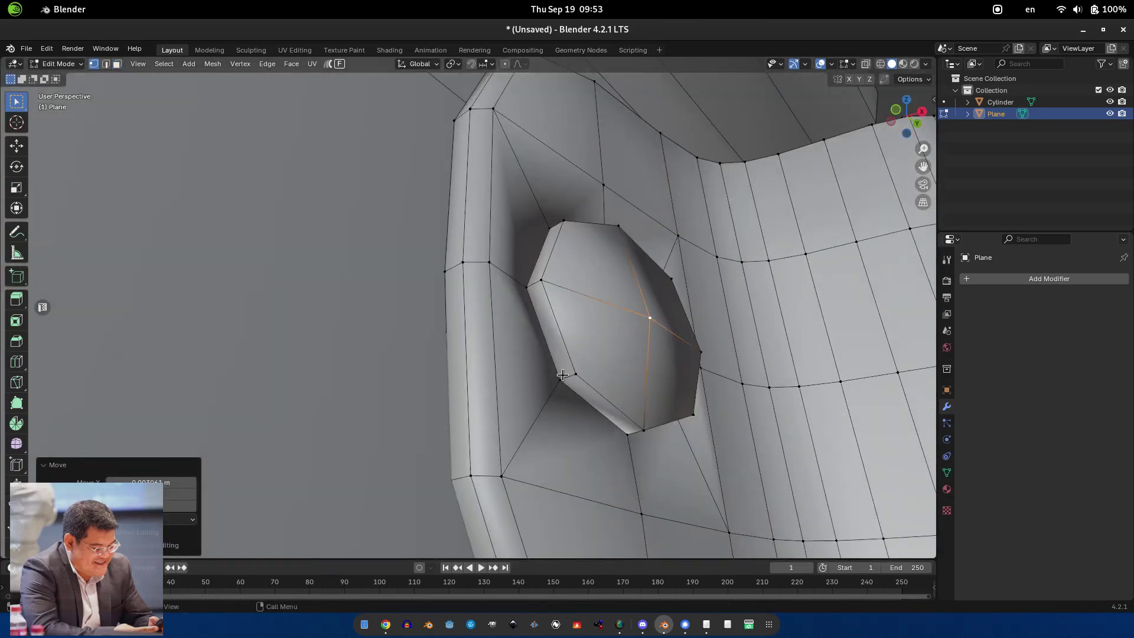
- Insert supporting edge loops around the rivet's side and base, and leave Edit Mode
key(ctrl+r)
click(556, 383)
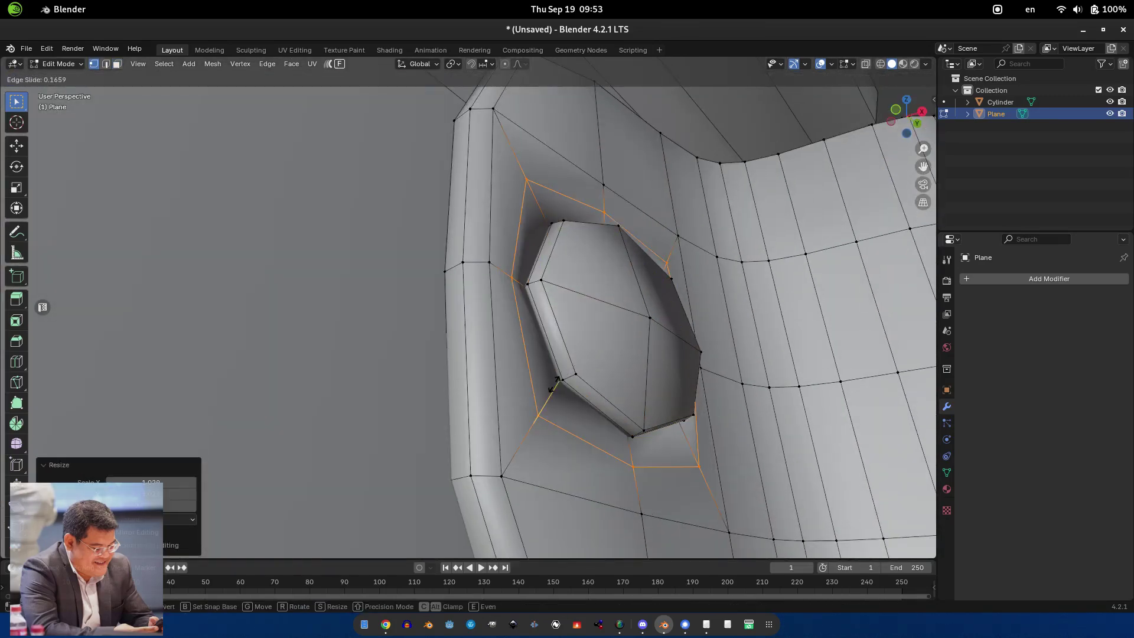
click(559, 353)
scroll(559, 352, down, 3)
middle_drag(559, 353, 661, 442)
key(2)
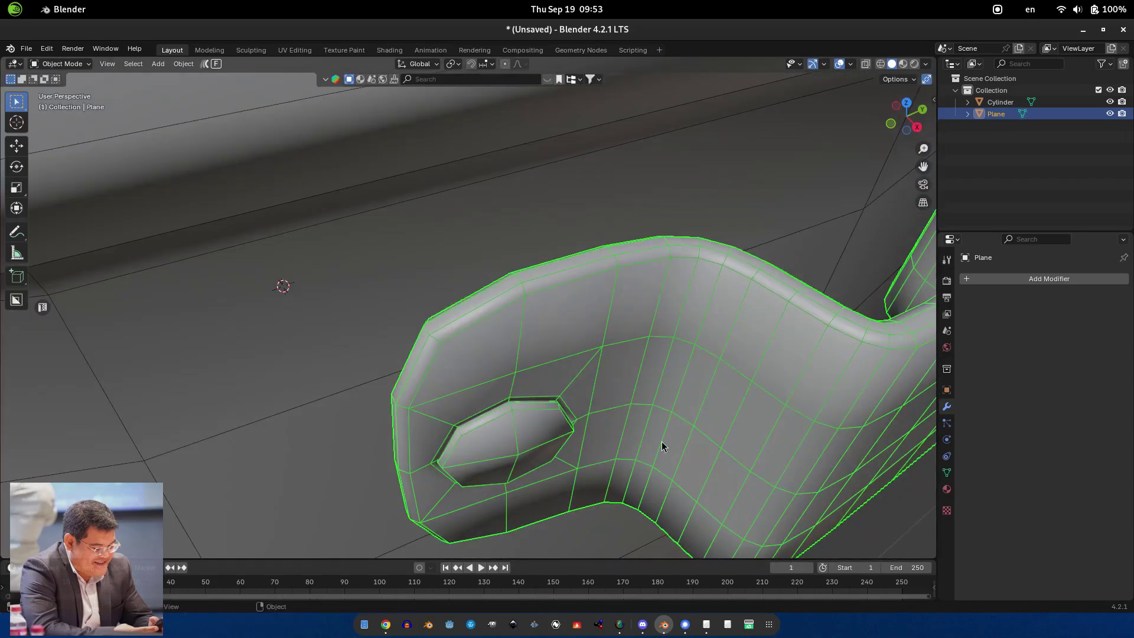
- Dissolve the surplus vertical edge loops at the handle's bends to simplify the mesh
scroll(662, 441, up, 2)
scroll(794, 369, down, 3)
middle_drag(793, 368, 550, 285)
scroll(550, 286, up, 2)
ctrl+alt+click(550, 285)
key(Escape)
scroll(547, 303, down, 3)
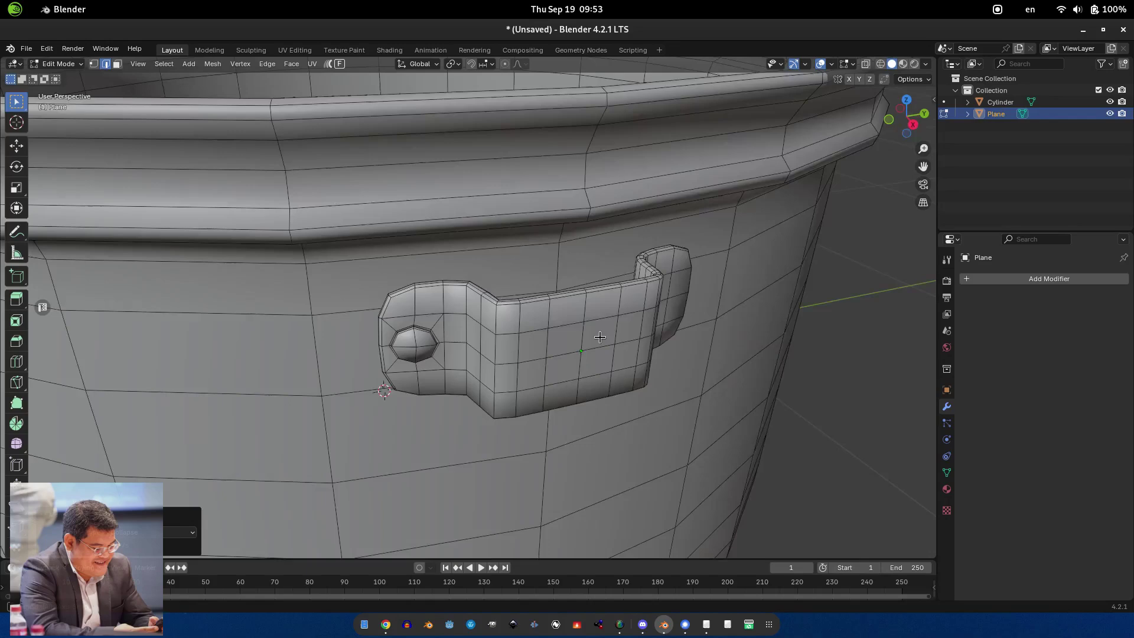
- Delete the half of the handle without the rivet, and leave Edit Mode
key(shift+z)
key(3)
key(l)
key(alt+a)
key(Tab)
- Duplicate the remaining handle half in place and mirror the copy to form the opposite side
key(shift+d)
key(Escape)
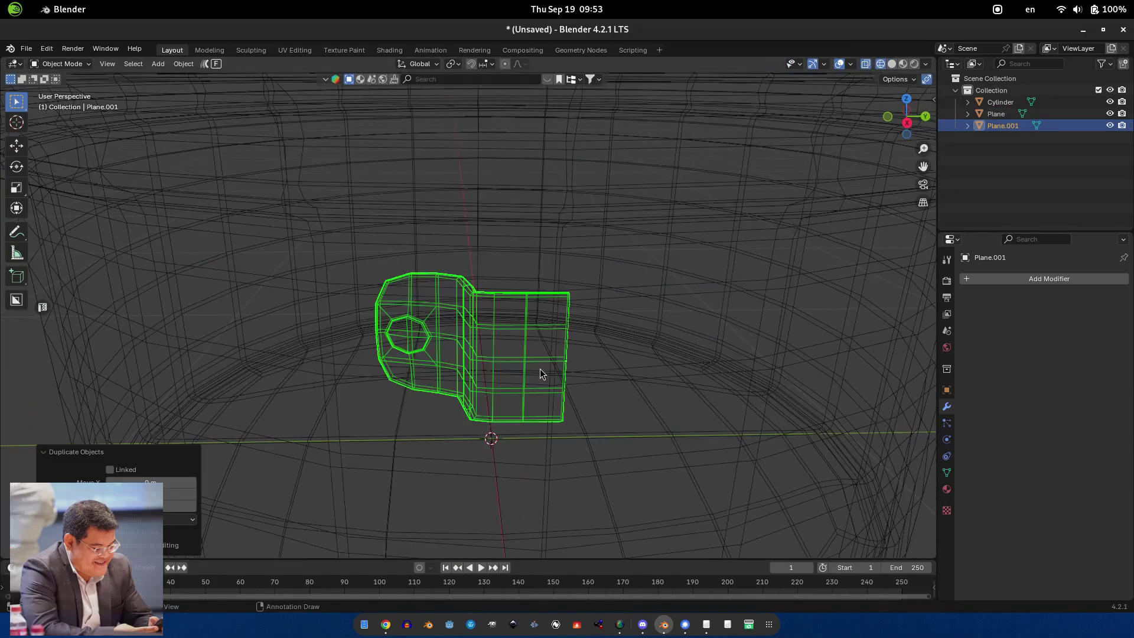
key(ctrl+m)
key(x)
key(Return)
- Join the two handle halves into one object and recalculate the normals of the whole mesh
key(shift+z)
key(ctrl+j)
key(q)
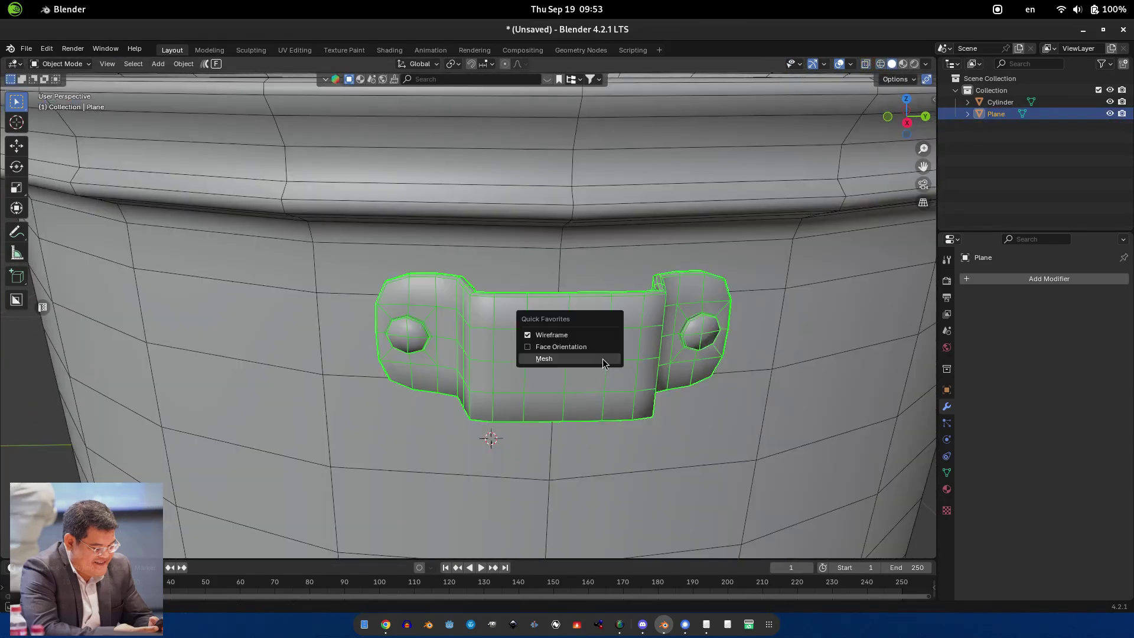
click(602, 359)
key(Tab)
key(a)
key(shift+n)
- Select the seam vertices at the middle of the handle and merge them by distance
key(shift+z)
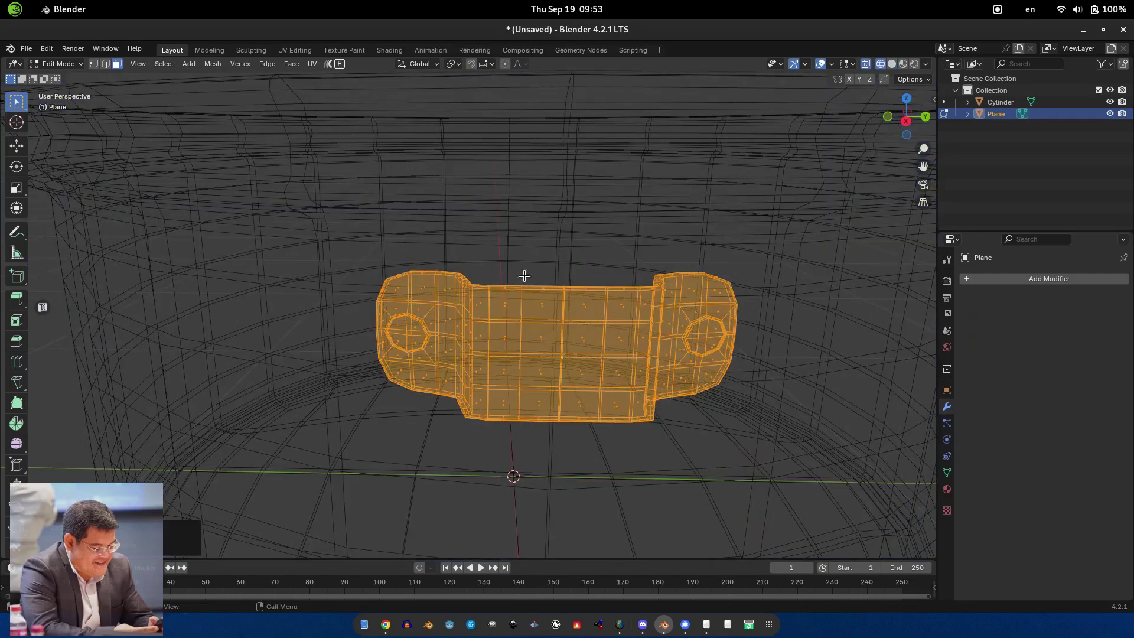
drag(598, 465, 597, 466)
key(m)
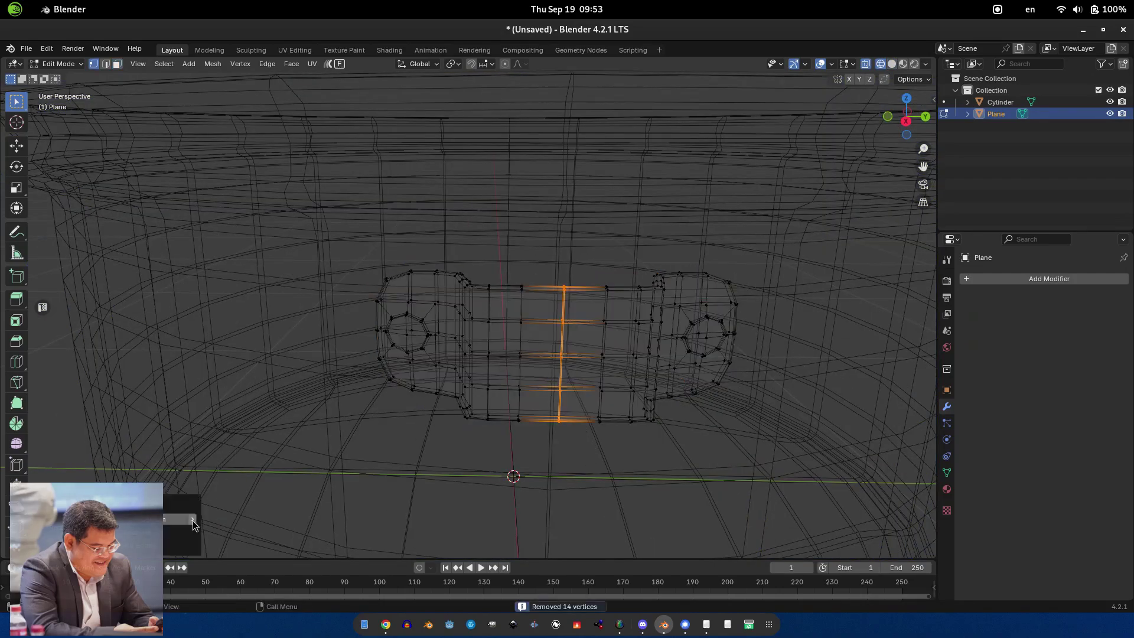
key(shift+z)
- Smooth the joined handle with a Subdivision Surface modifier and apply the modifier
scroll(599, 364, up, 5)
key(Tab)
click(543, 341)
key(ctrl+a)
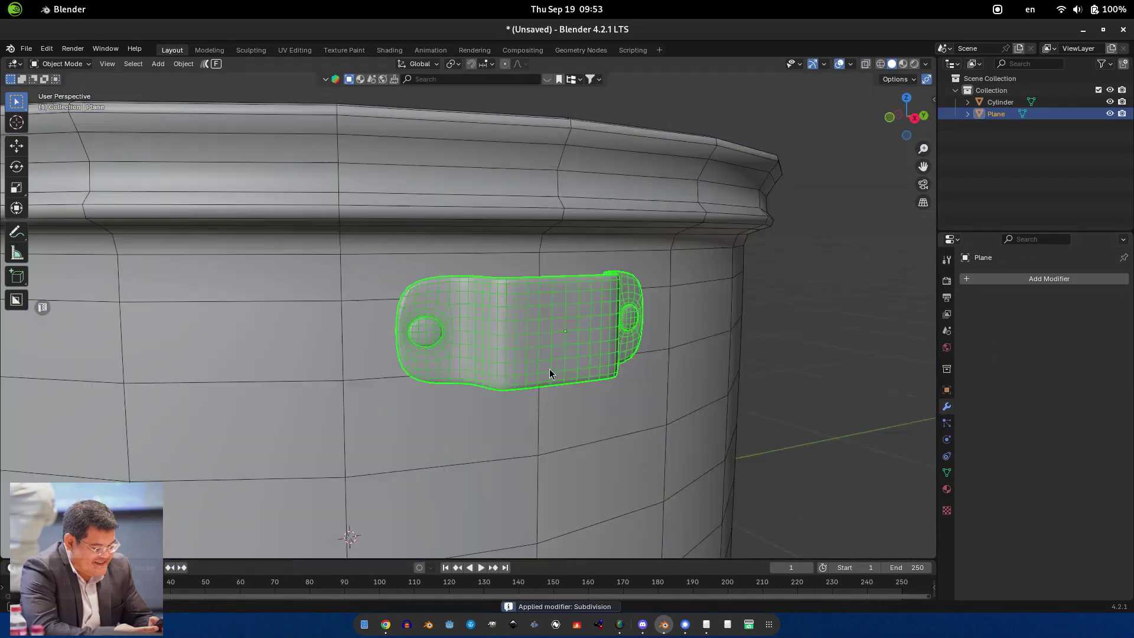
- Scale the handle up and move it in the XY plane so it stays attached to the pot's wall
mouse_move(549, 373)
middle_down()
mouse_move(540, 393)
mouse_move(557, 367)
mouse_move(539, 354)
mouse_move(574, 373)
mouse_move(633, 365)
mouse_move(531, 397)
middle_up()
scroll(532, 398, up, 4)
key(s)
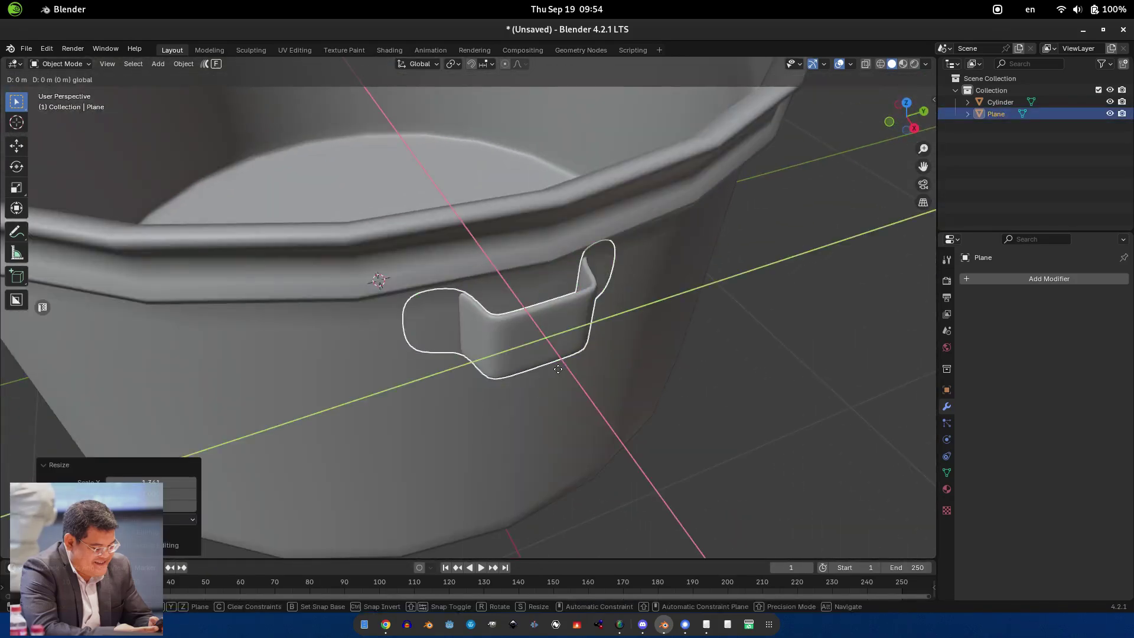
click(567, 375)
- Select the loops in the middle of the handle's grip and grow the selection four times to cover its outer section
key(shift+z)
middle_drag(572, 364, 499, 363)
key(Tab)
alt+click(503, 363)
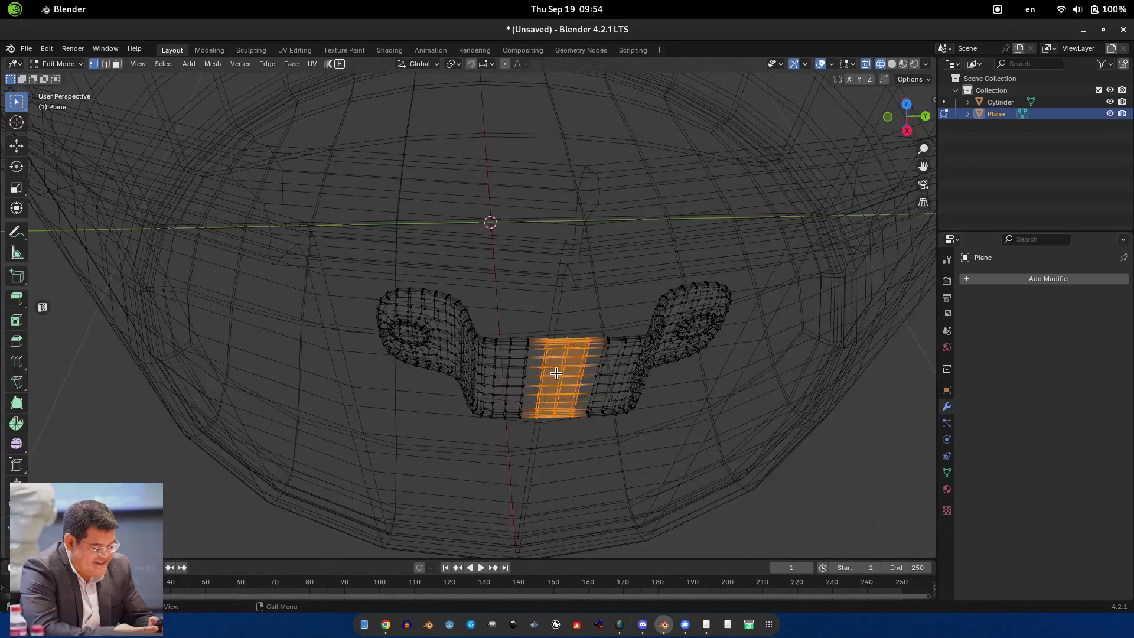
scroll(460, 396, up, 4)
key(ctrl+KP_Add)
key(ctrl+KP_Add)
key(ctrl+KP_Add)
key(ctrl+KP_Add)
- Move the selected grip section outward along X by about 0.036 m with proportional editing enabled
key(o)
middle_drag(528, 107, 460, 154)
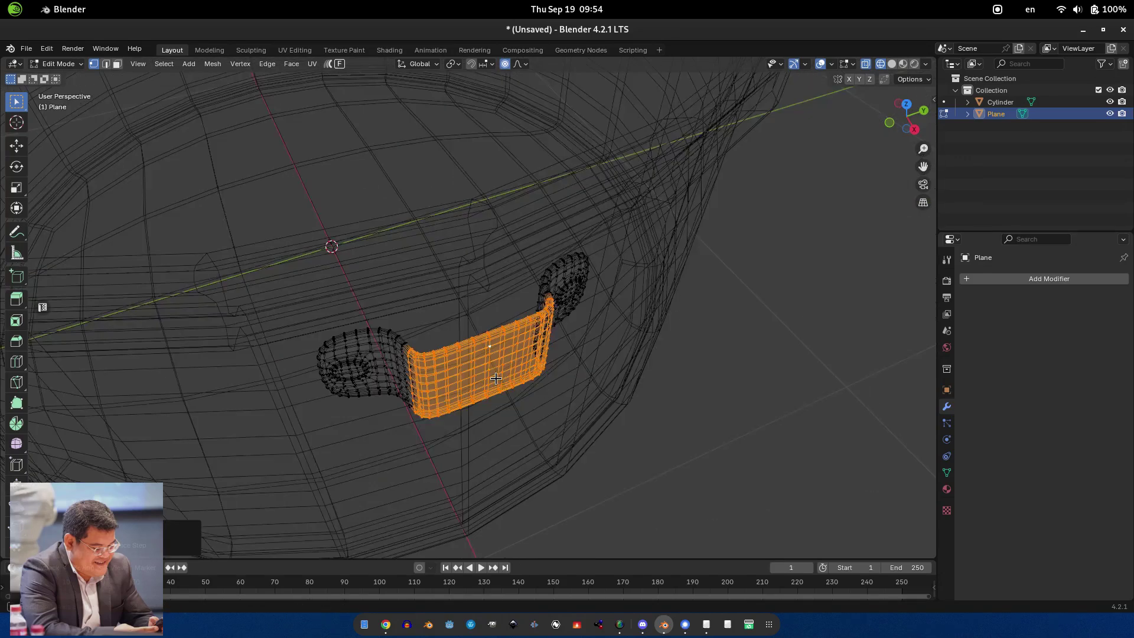
key(g)
key(x)
scroll(520, 394, down, 6)
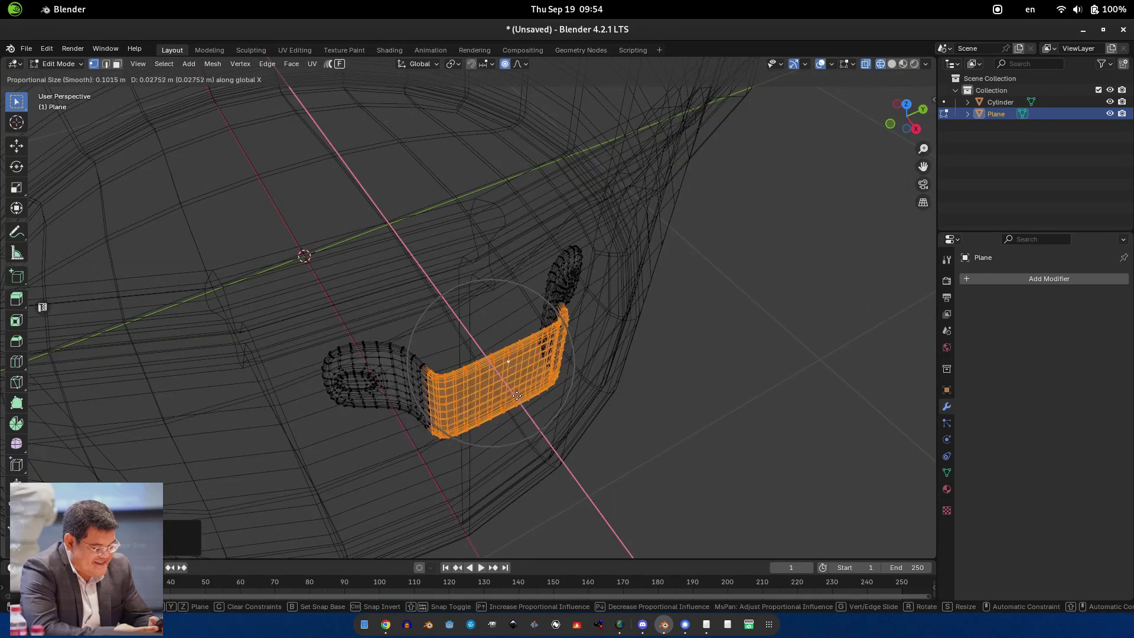
click(515, 405)
key(ctrl+KP_1)
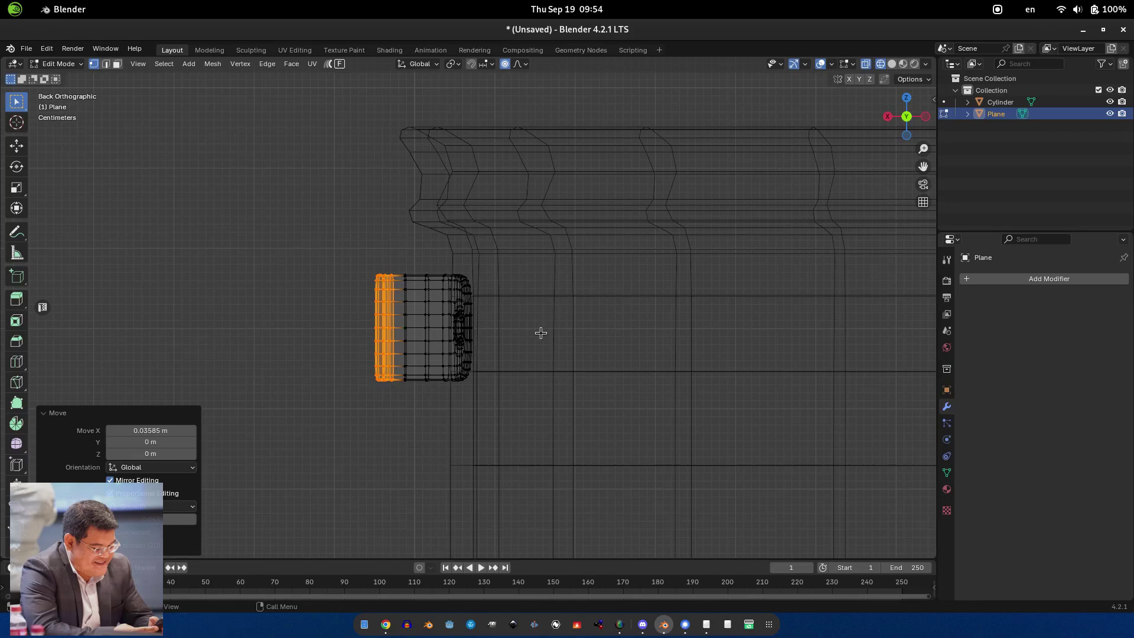
click(517, 335)
middle_drag(518, 336, 749, 408)
- Duplicate the handle and mirror the copy to the pot's opposite side by scaling it -1 along X
key(KP_7)
key(Tab)
click(371, 298)
middle_drag(688, 362, 147, 284)
click(585, 354)
scroll(604, 371, up, 4)
scroll(621, 384, down, 4)
key(shift+d)
text(sx-1)
key(Return)
- Join the pot and both handles into one object and recalculate the normals of the whole mesh
drag(147, 283, 619, 365)
key(ctrl+j)
key(q)
click(606, 360)
key(Tab)
key(a)
key(shift+n)
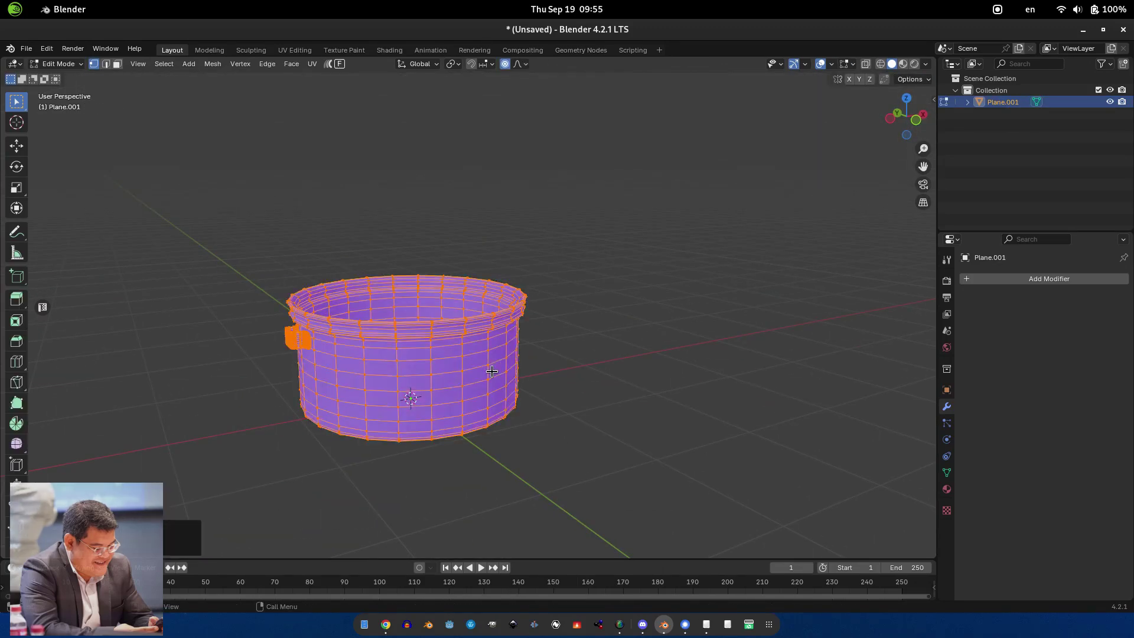
middle_drag(493, 372, 541, 423)
key(Tab)
click(527, 372)
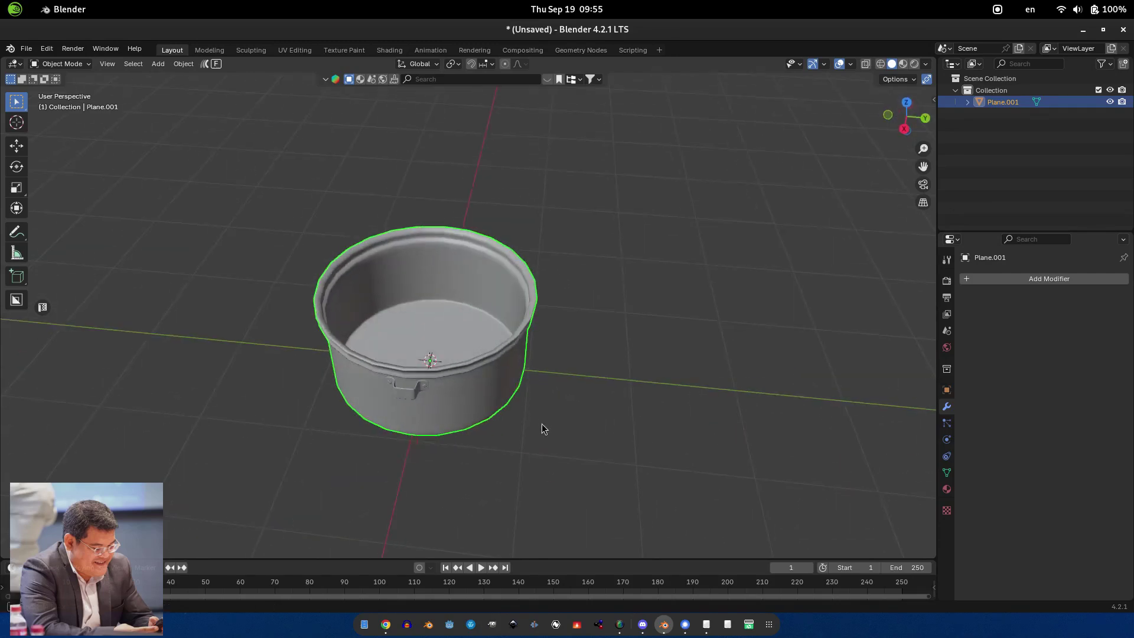
- Select all the linked geometry of both handles in the joined mesh
scroll(489, 395, up, 2)
key(Tab)
key(alt+a)
middle_drag(489, 395, 591, 366)
click(313, 434)
key(ctrl+l)
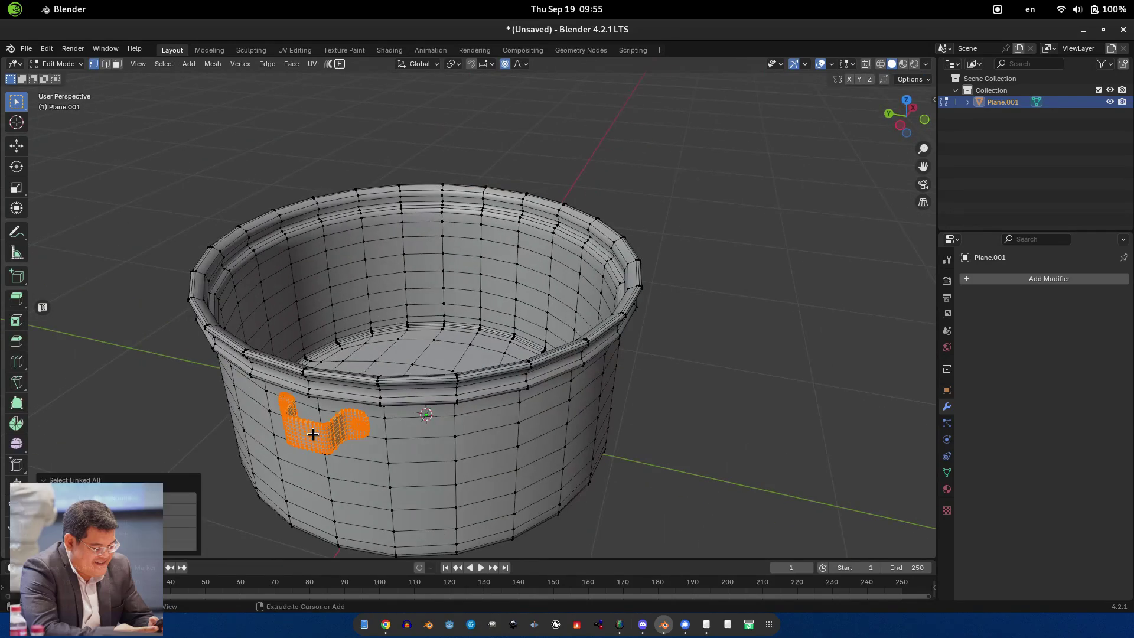
key(z)
click(213, 418)
- Reshape both handles by scaling them down slightly along Z
key(g)
key(z)
middle_drag(214, 418, 574, 201)
right_click(430, 450)
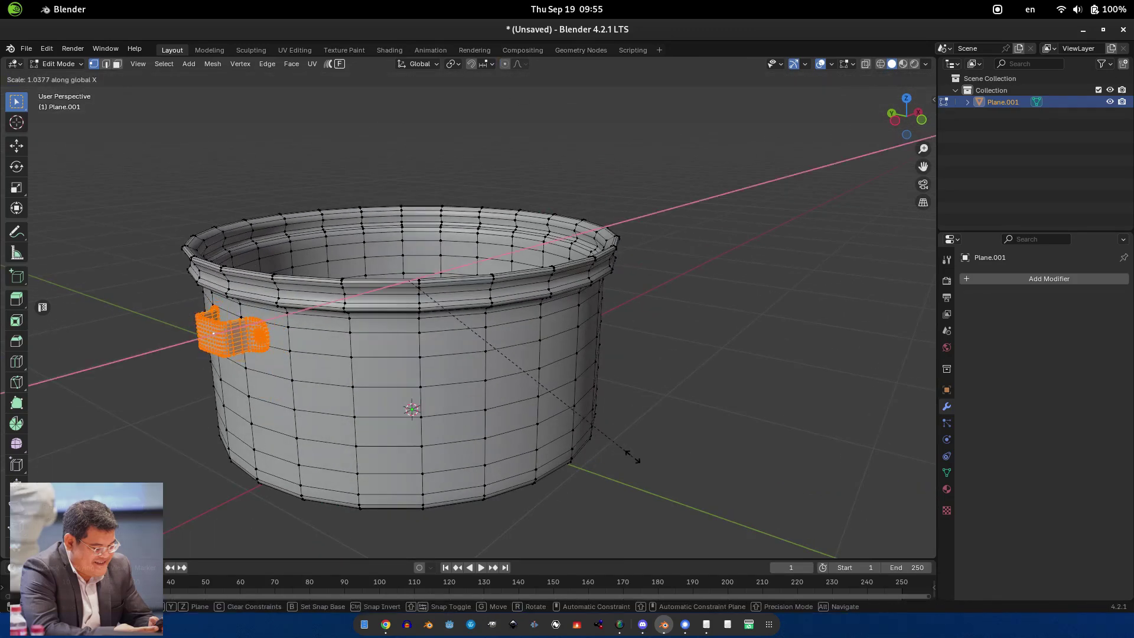
click(670, 462)
key(s)
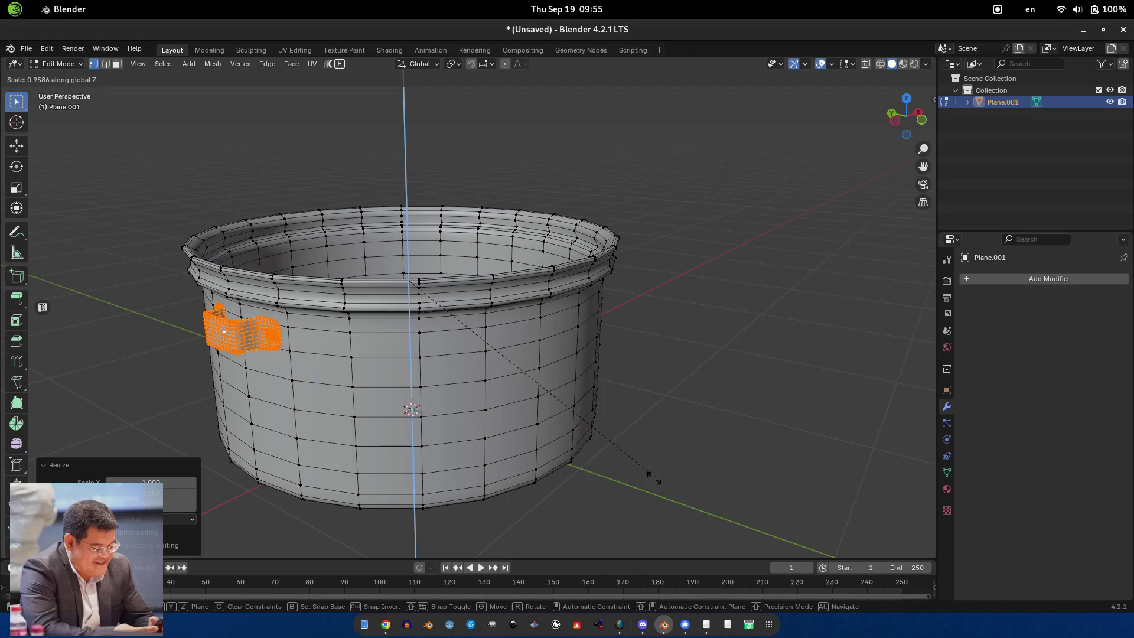
click(654, 480)
- Move both handles along Z to just below the rim and scale them along X to sit against the wall
scroll(641, 469, up, 6)
scroll(588, 425, down, 5)
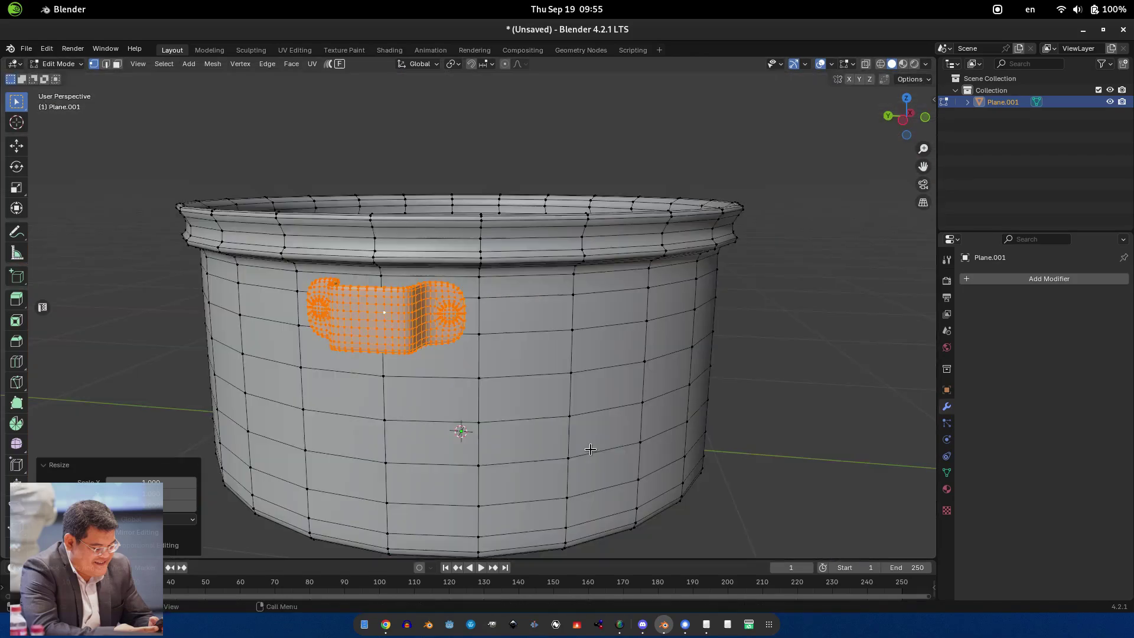
click(583, 469)
scroll(620, 435, down, 4)
middle_drag(620, 435, 768, 414)
scroll(767, 414, up, 6)
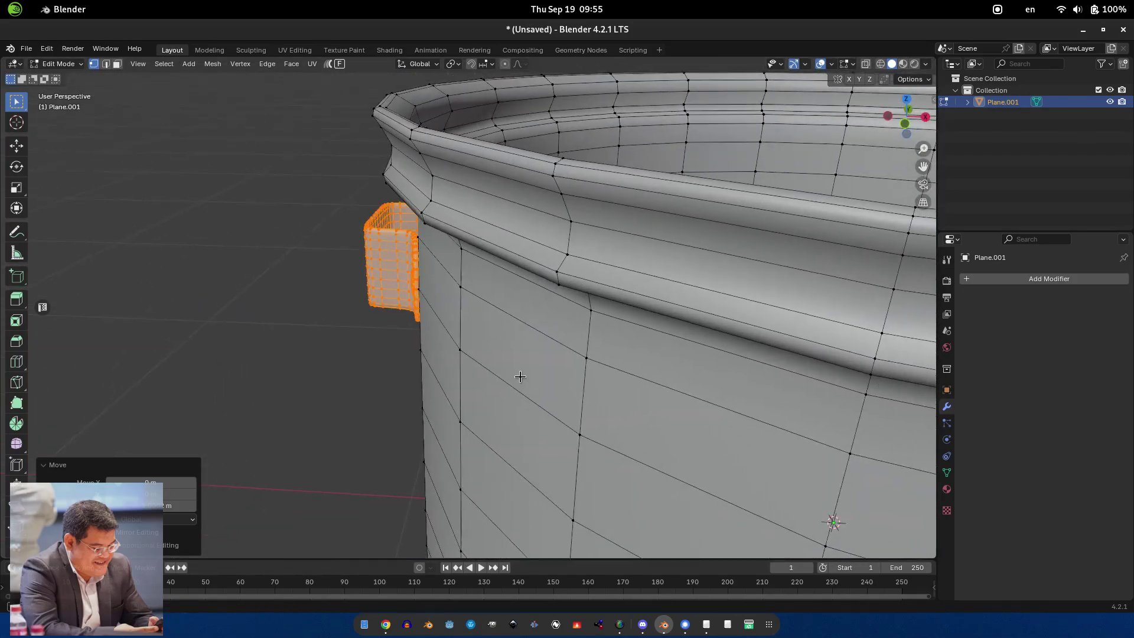
key(s)
key(x)
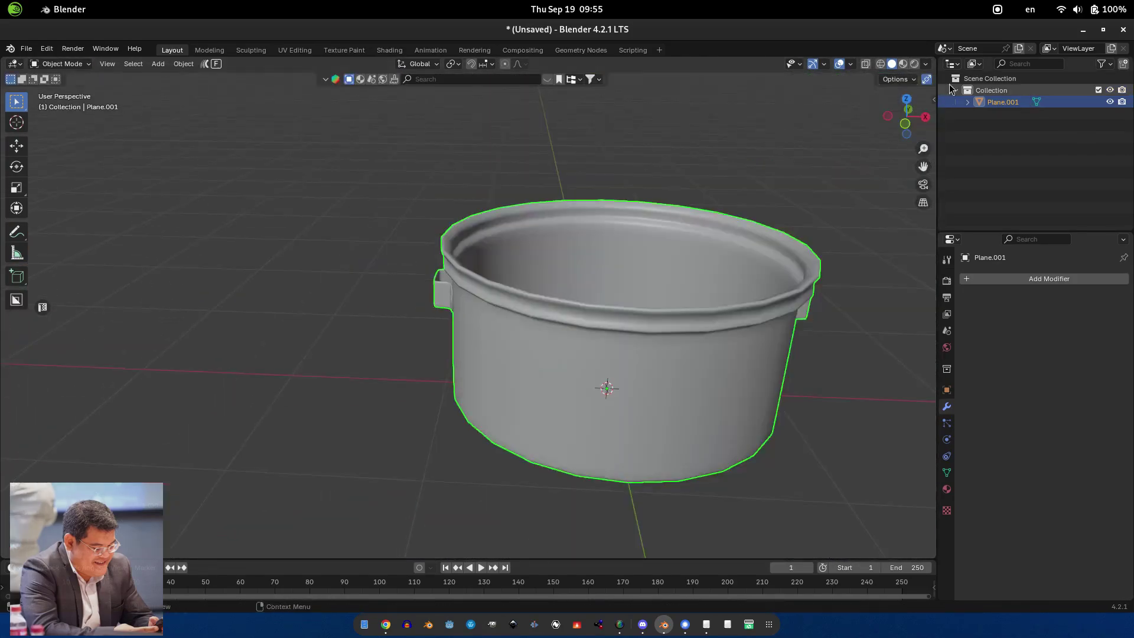
- Set the solid viewport lighting to MatCap with a brown clay material and inspect the handle and pot interior
click(926, 64)
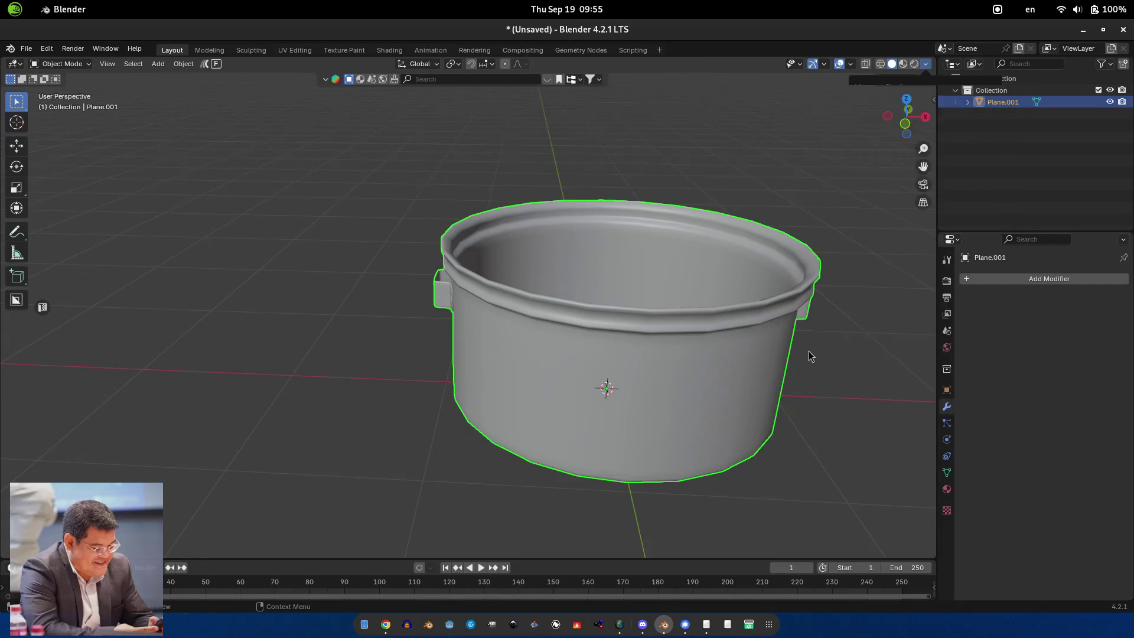
click(926, 64)
middle_drag(697, 278, 619, 287)
click(926, 64)
click(890, 166)
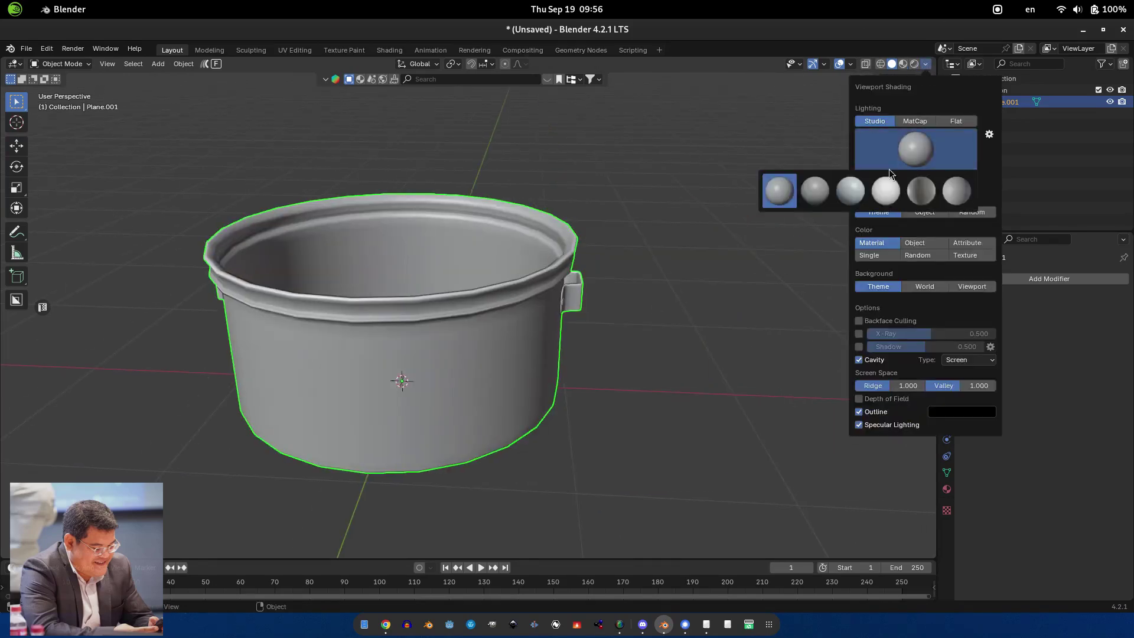
click(915, 120)
click(914, 151)
click(768, 223)
scroll(672, 307, up, 8)
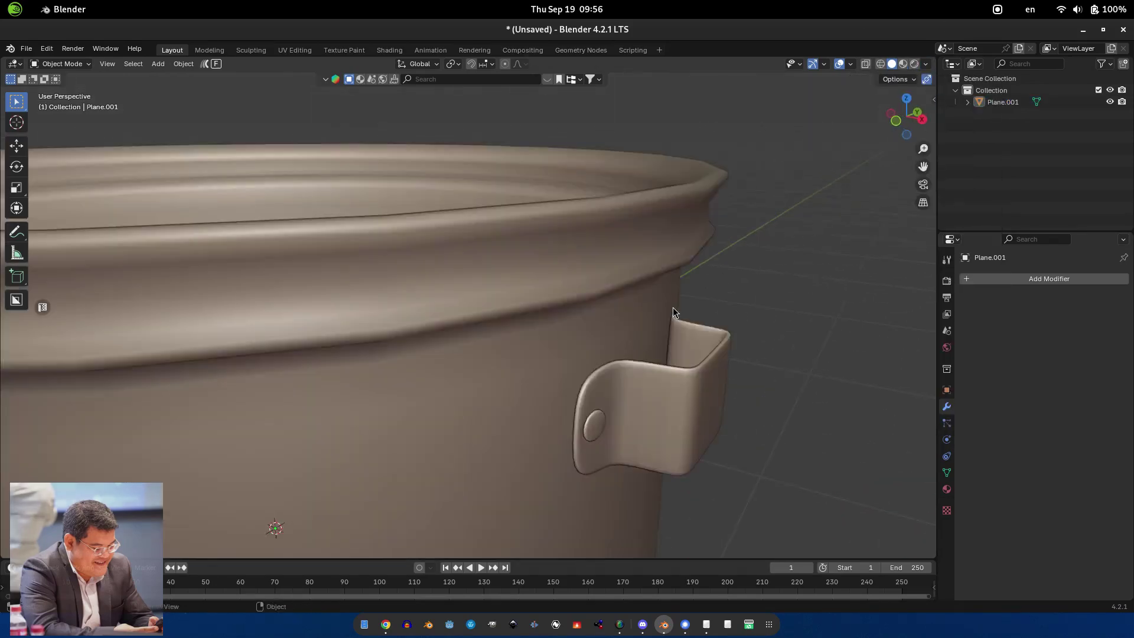
middle_drag(672, 307, 672, 345)
scroll(672, 345, down, 8)
click(569, 285)
middle_drag(568, 285, 508, 326)
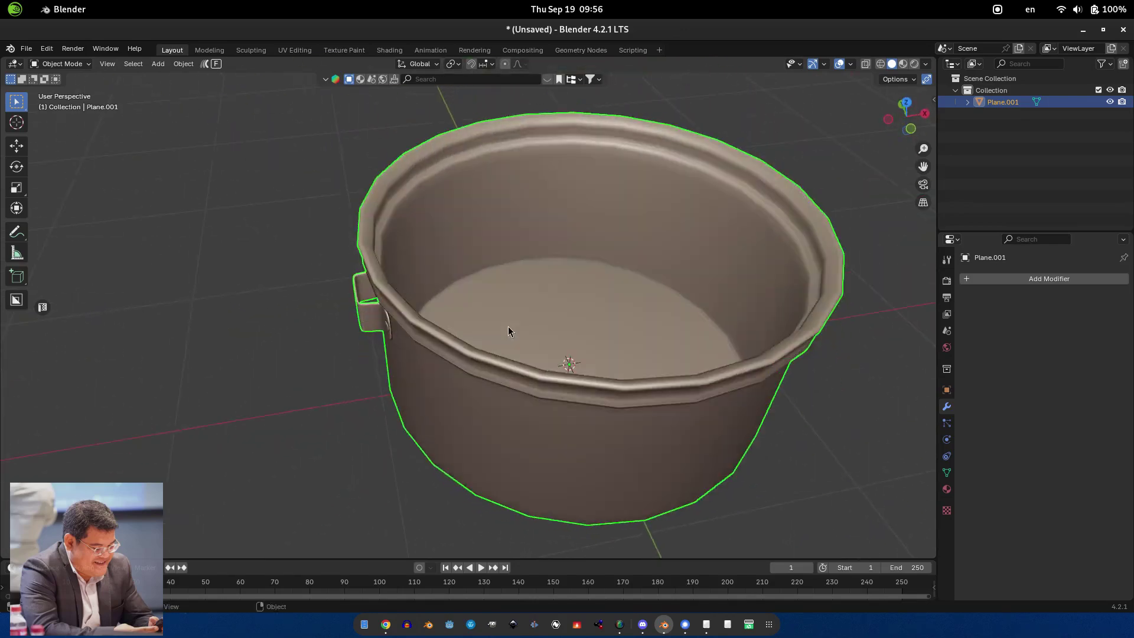
- Select the uppermost vertices of the pot's rim in front wireframe view and scale them slightly inward
key(KP_1)
key(shift+z)
scroll(551, 363, up, 5)
key(Tab)
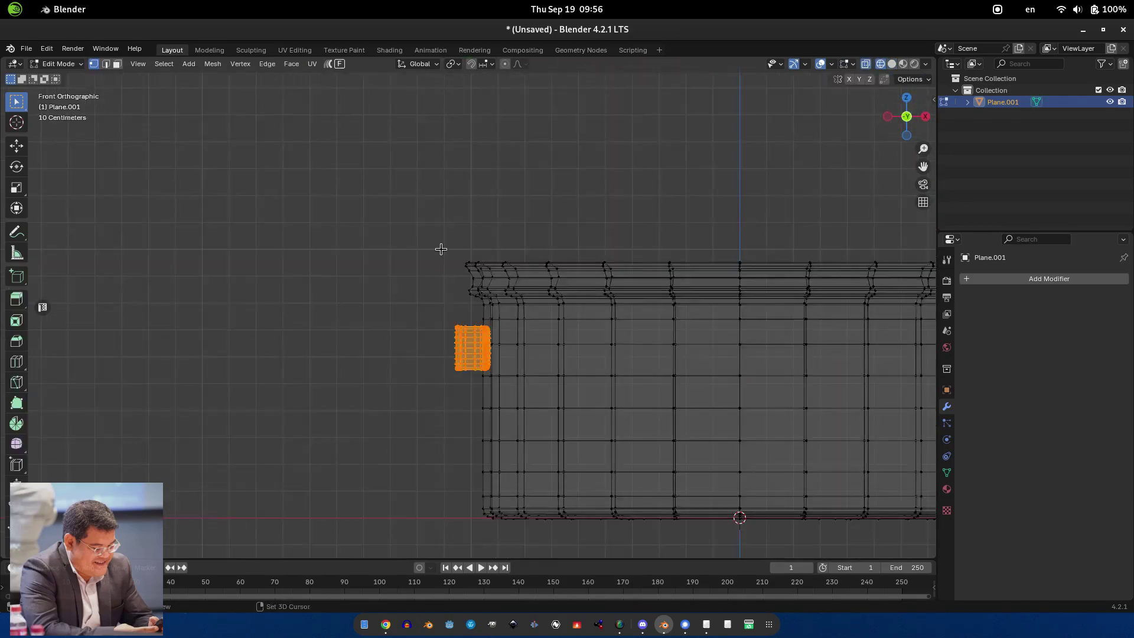
scroll(441, 248, down, 3)
drag(277, 209, 920, 268)
key(s)
click(861, 271)
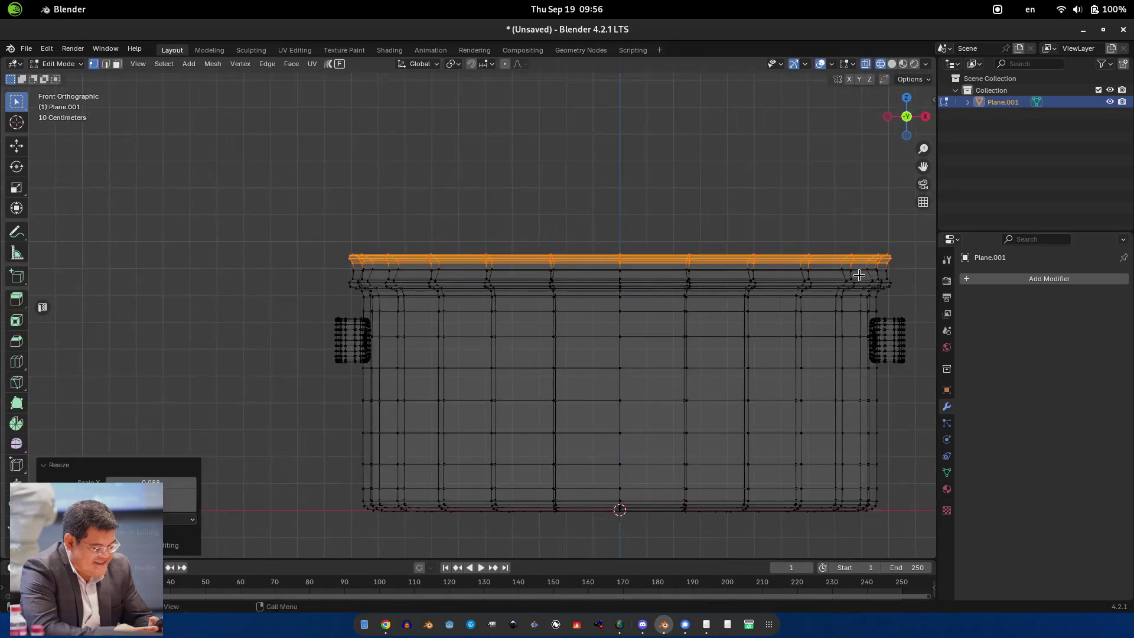
- Select the edge loop running around the inner side of the pot's rim
middle_drag(861, 271, 840, 265)
key(shift+z)
scroll(841, 266, up, 5)
mouse_move(414, 283)
middle_down()
mouse_move(262, 270)
mouse_move(496, 304)
mouse_move(549, 331)
middle_up()
key(x)
click(262, 270)
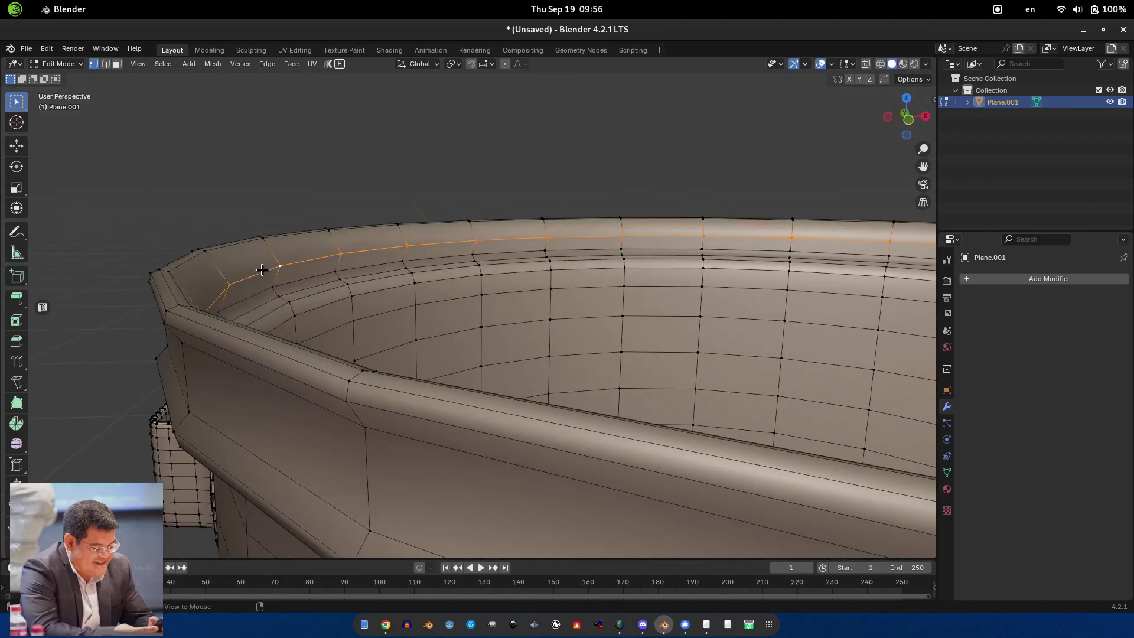
- Select the pot body's linked geometry and separate it from the handles into its own object
scroll(262, 270, down, 6)
scroll(497, 304, down, 4)
key(l)
key(h)
key(alt+h)
key(p)
click(549, 331)
key(Tab)
- Smooth the pot body with an applied level 1 Subdivision Surface modifier and join it with the handles again
click(569, 345)
key(ctrl+1)
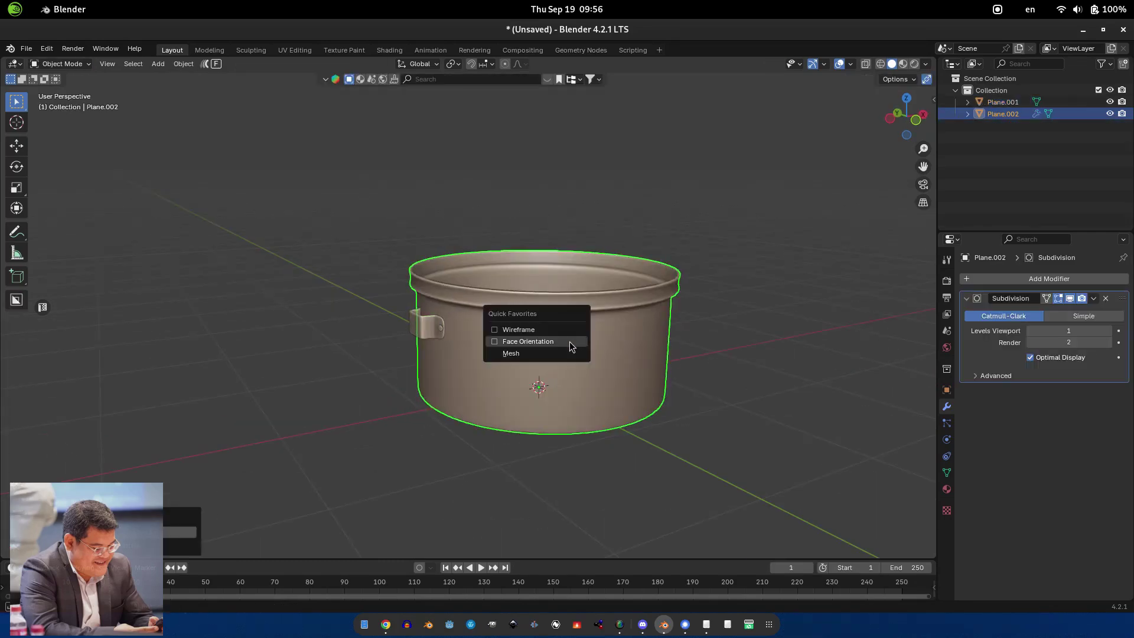
key(ctrl+z)
shift+click(400, 325)
key(ctrl+j)
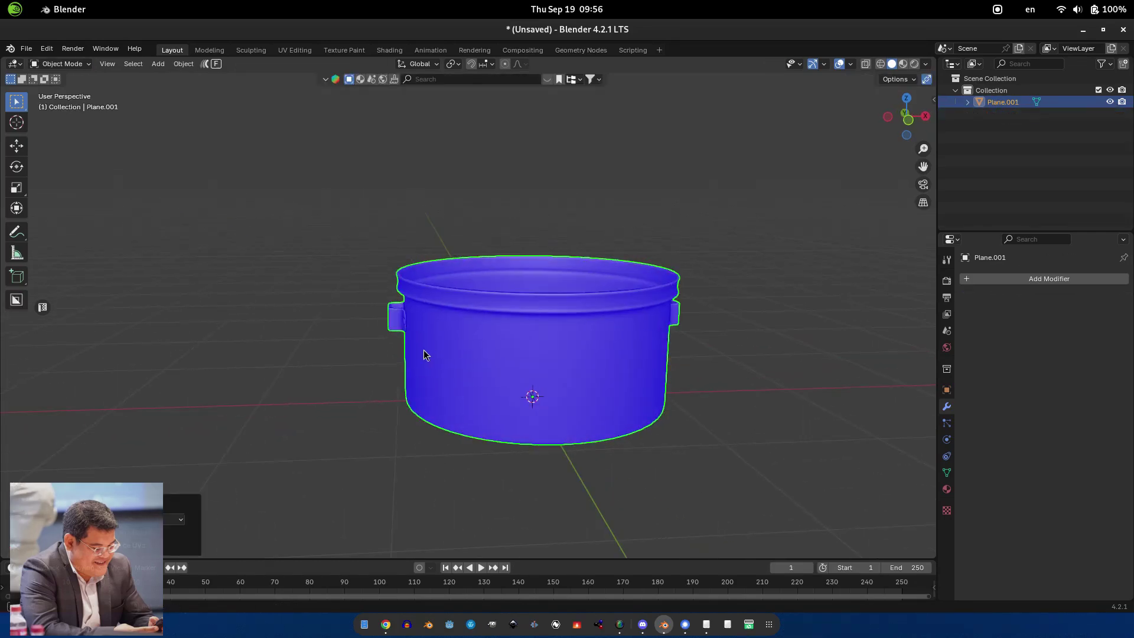
- Duplicate the pot in front wireframe view and stack the copy on its rim along Z
key(KP_1)
key(shift+z)
key(shift+d)
key(z)
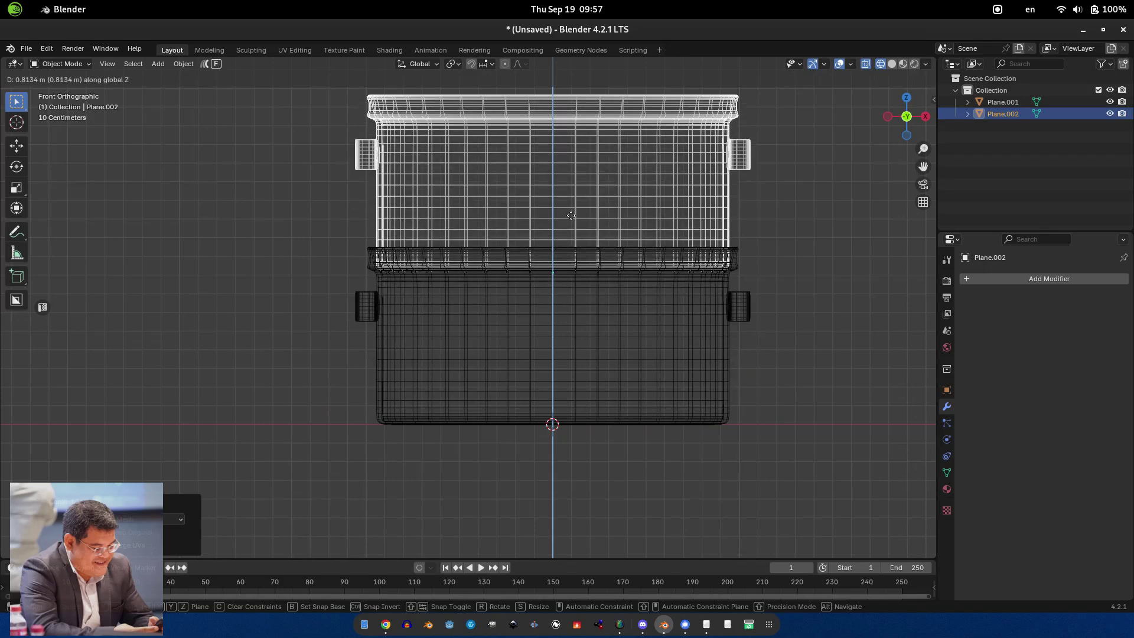
click(570, 248)
key(shift+z)
middle_drag(570, 248, 413, 354)
- Select the inner edge loop of the lower pot's rim and scale it to fit around the upper pot's base
click(413, 354)
scroll(232, 363, up, 5)
key(Tab)
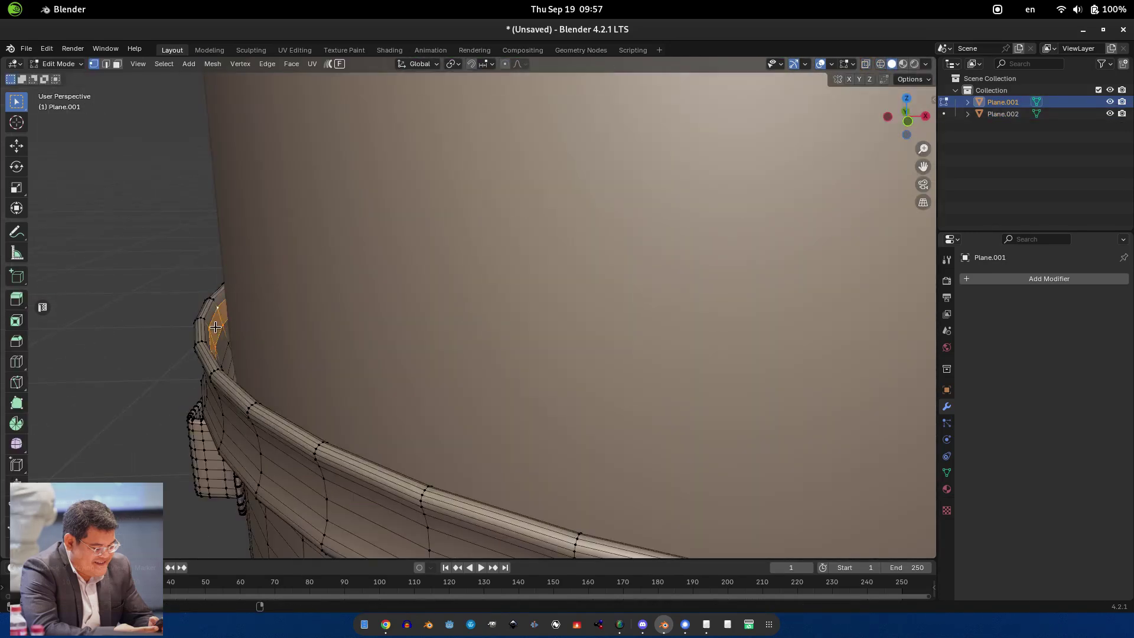
key(s)
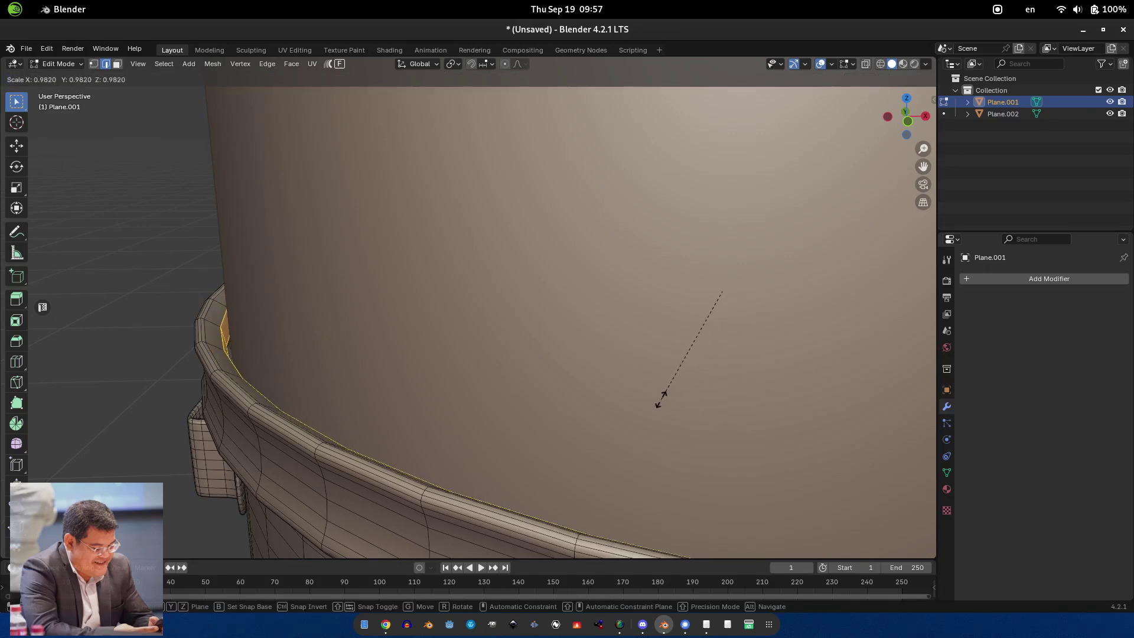
right_click(662, 399)
right_click(517, 390)
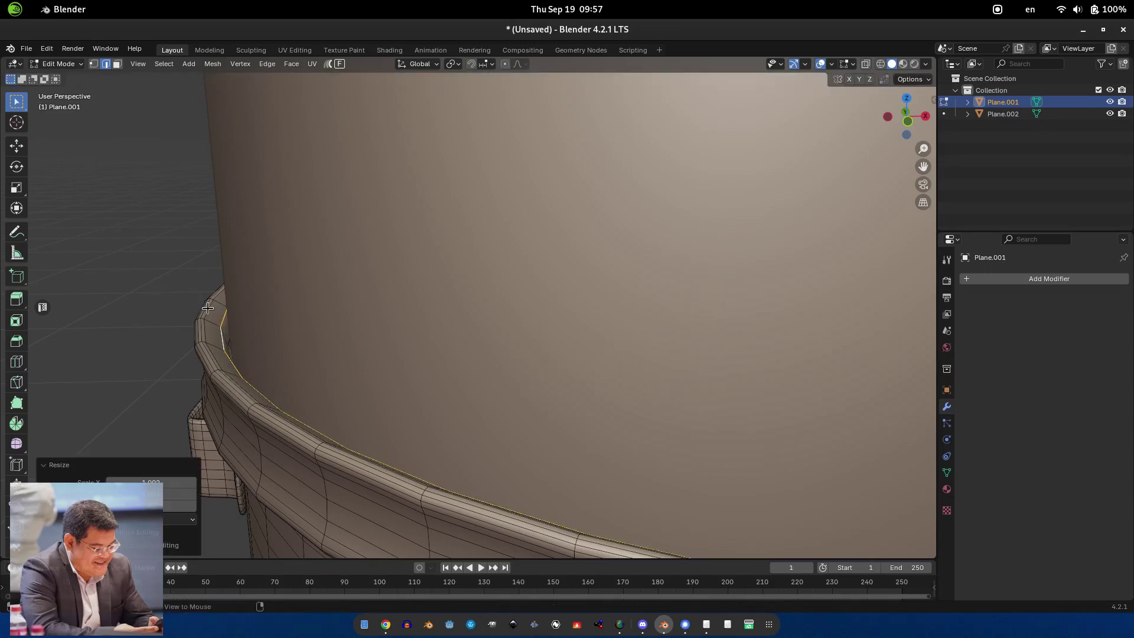
- Refine the fit of the lower pot's rim by rescaling its inner edge loops slightly
alt+click(259, 405)
key(s)
right_click(511, 362)
middle_drag(511, 363, 339, 451)
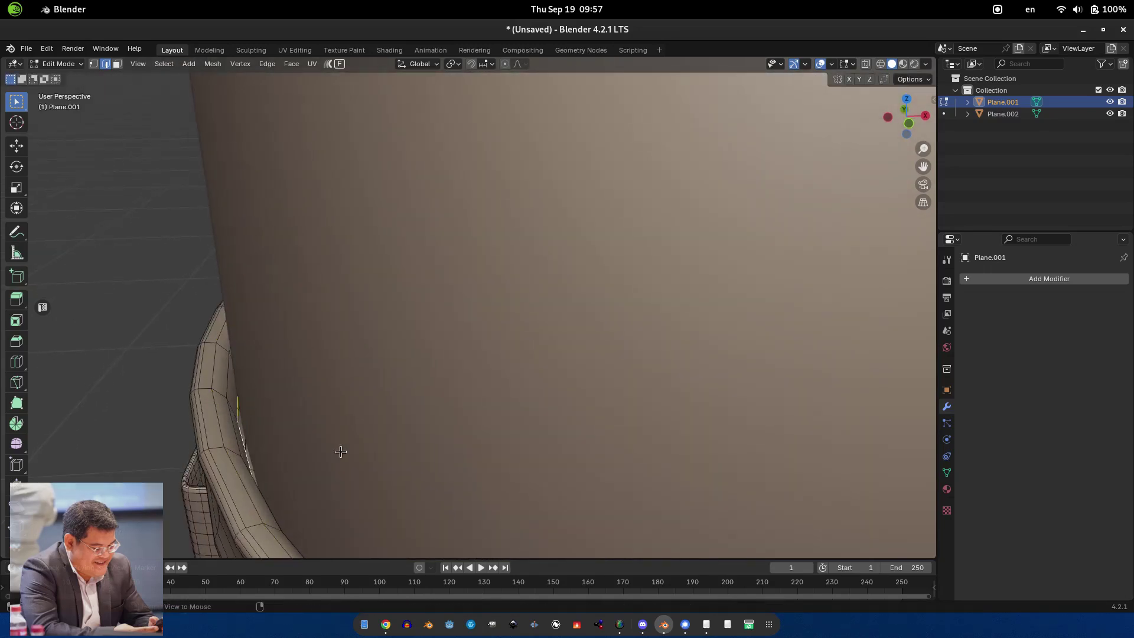
key(s)
right_click(571, 485)
scroll(571, 484, down, 5)
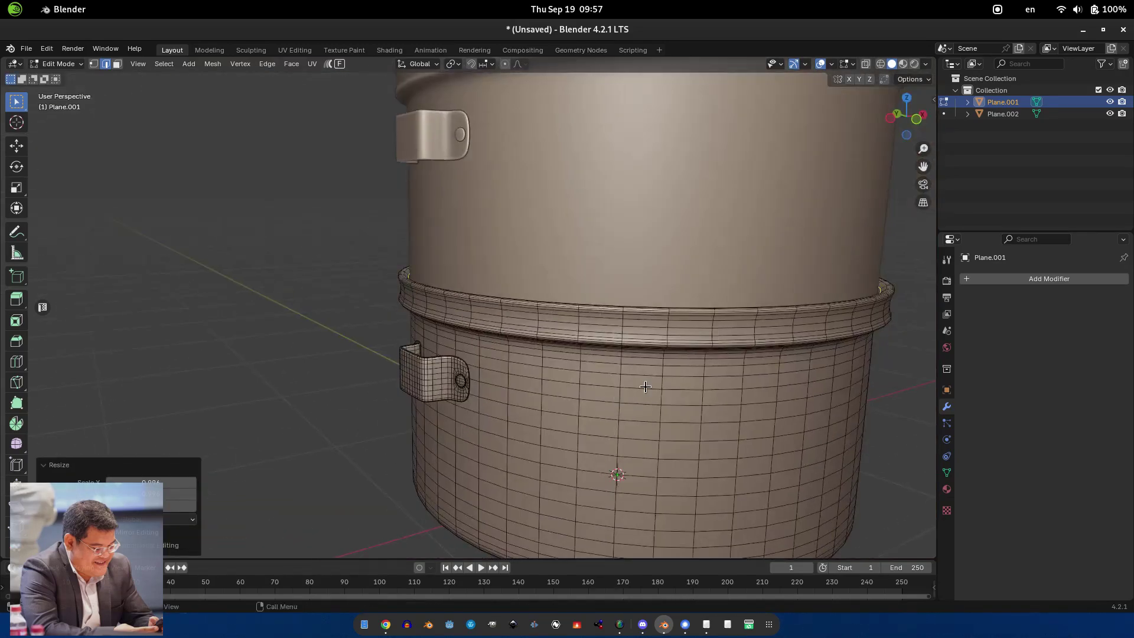
- Leave mesh editing and delete the upper copy of the pot
key(Tab)
click(569, 296)
key(Delete)
scroll(476, 437, up, 5)
key(ctrl+z)
scroll(476, 437, down, 2)
- Duplicate the edited pot upward along Z to test the stacking, and delete that copy
key(shift+d)
key(z)
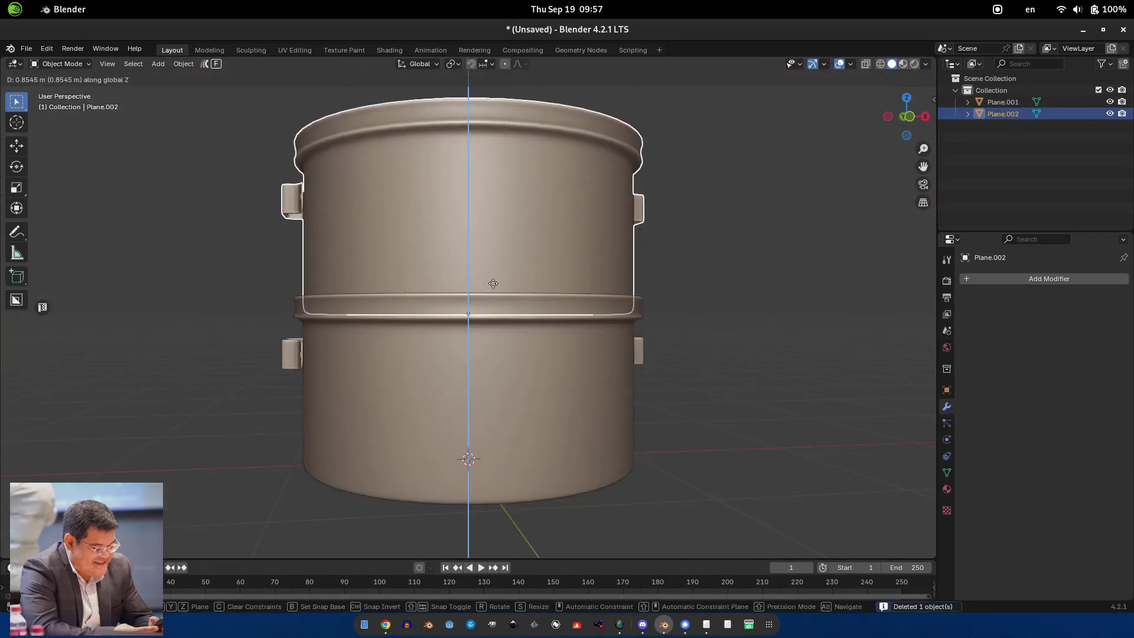
click(571, 351)
scroll(570, 352, down, 3)
scroll(532, 313, up, 3)
key(Delete)
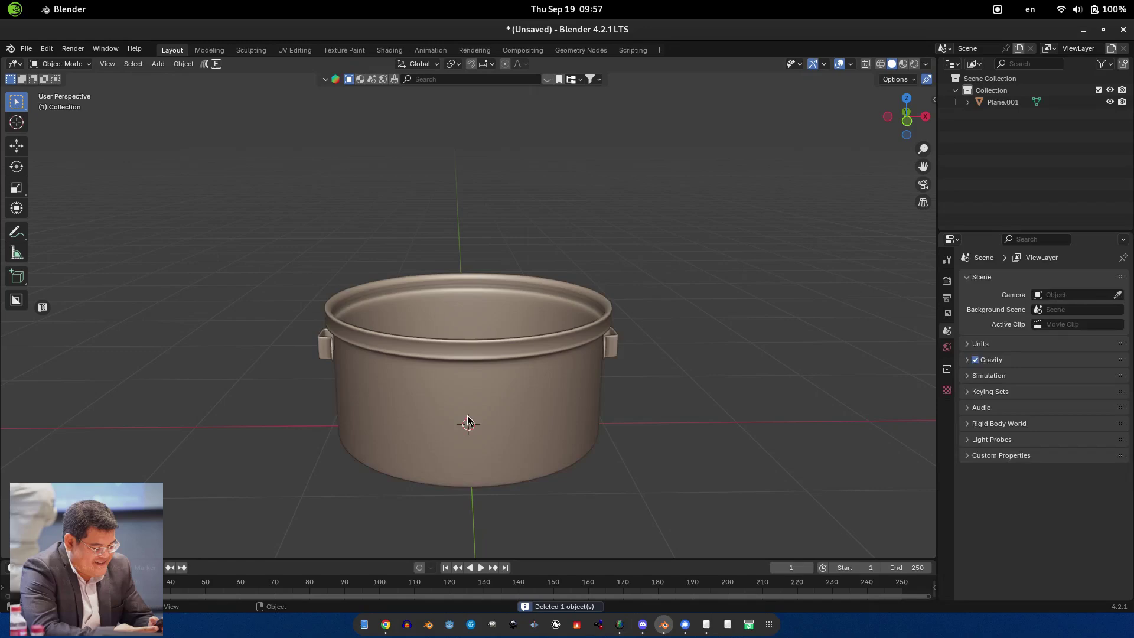
- Try stacking three copies of the pot by duplicating each one upward along Z
click(454, 445)
right_click(454, 444)
click(495, 430)
scroll(494, 429, up, 2)
key(shift+d)
key(z)
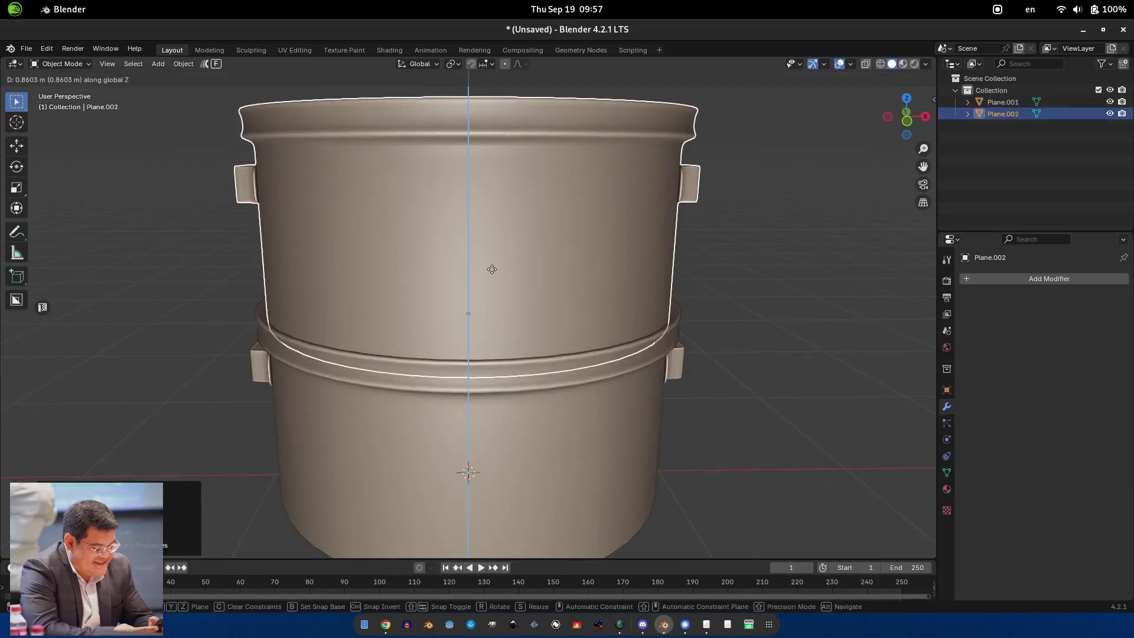
click(492, 269)
key(shift+d)
key(z)
click(532, 490)
key(KP_1)
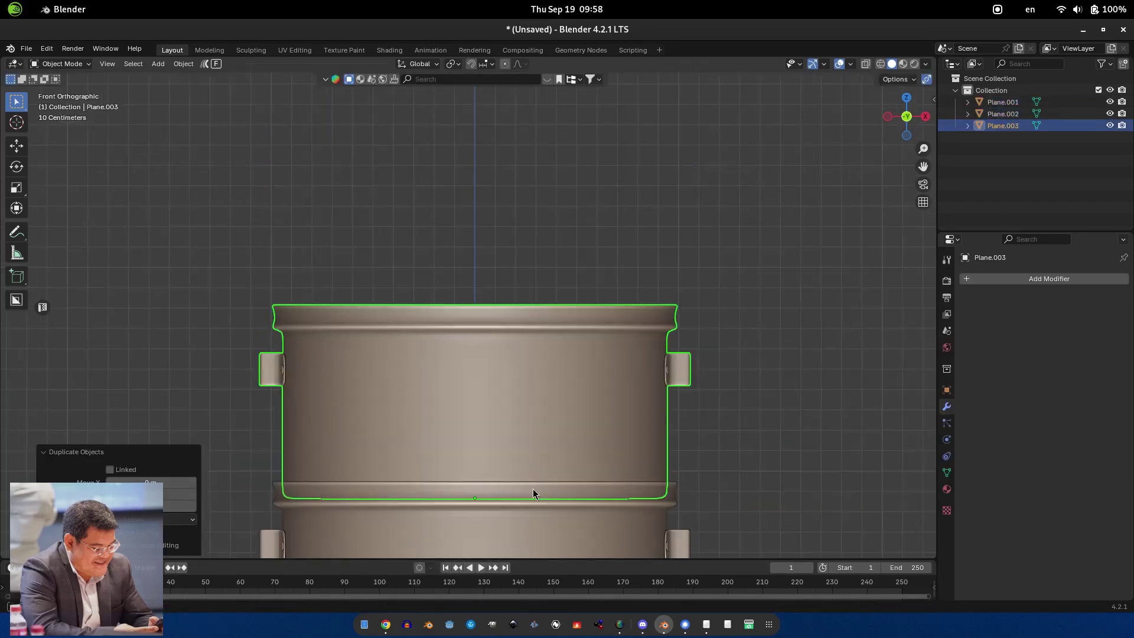
key(shift+d)
key(z)
click(531, 238)
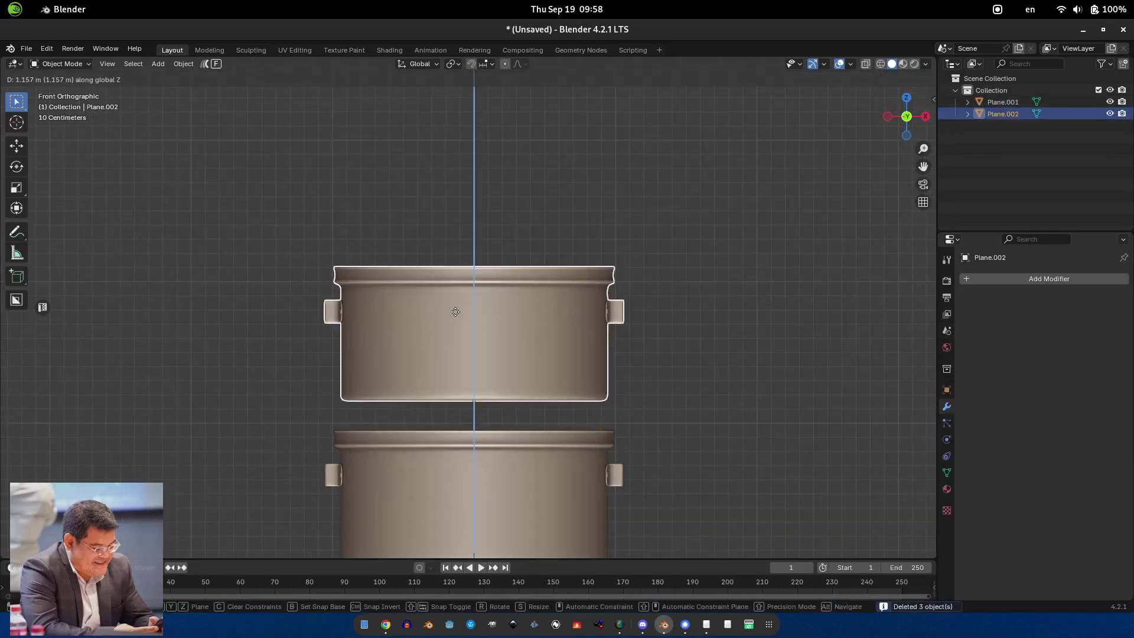
- Rebuild the stack of four pots by placing three new duplicates above the original along Z
click(454, 359)
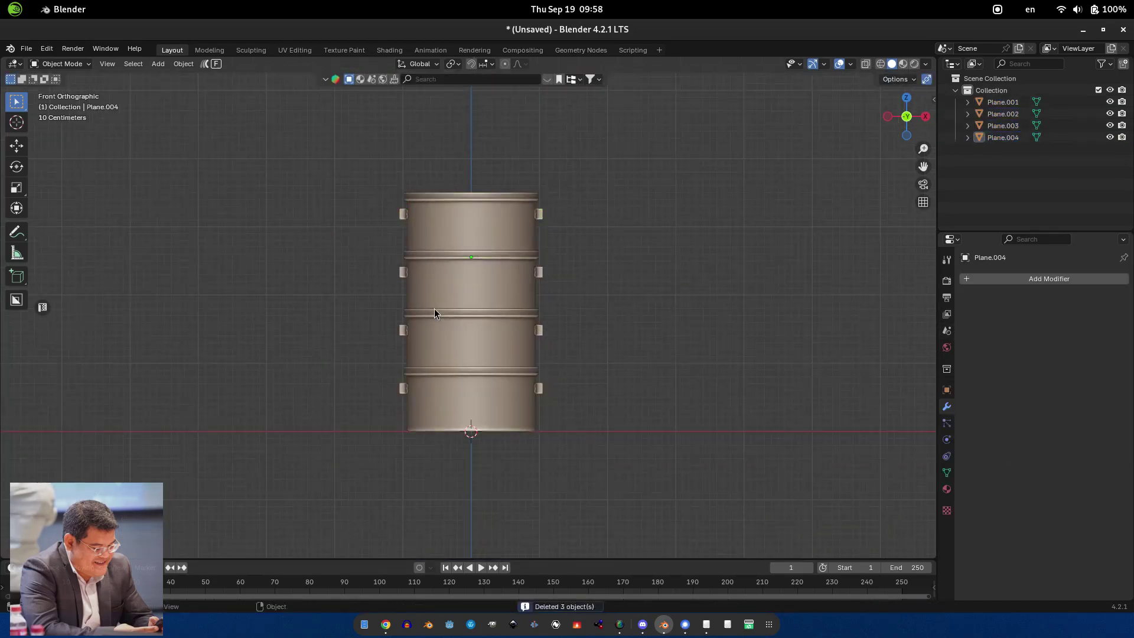
middle_drag(435, 311, 382, 364)
- Show the stack of four pots in wireframe from the front
key(KP_1)
key(shift+z)
shift+middle_drag(669, 441, 627, 445)
key(shift+a)
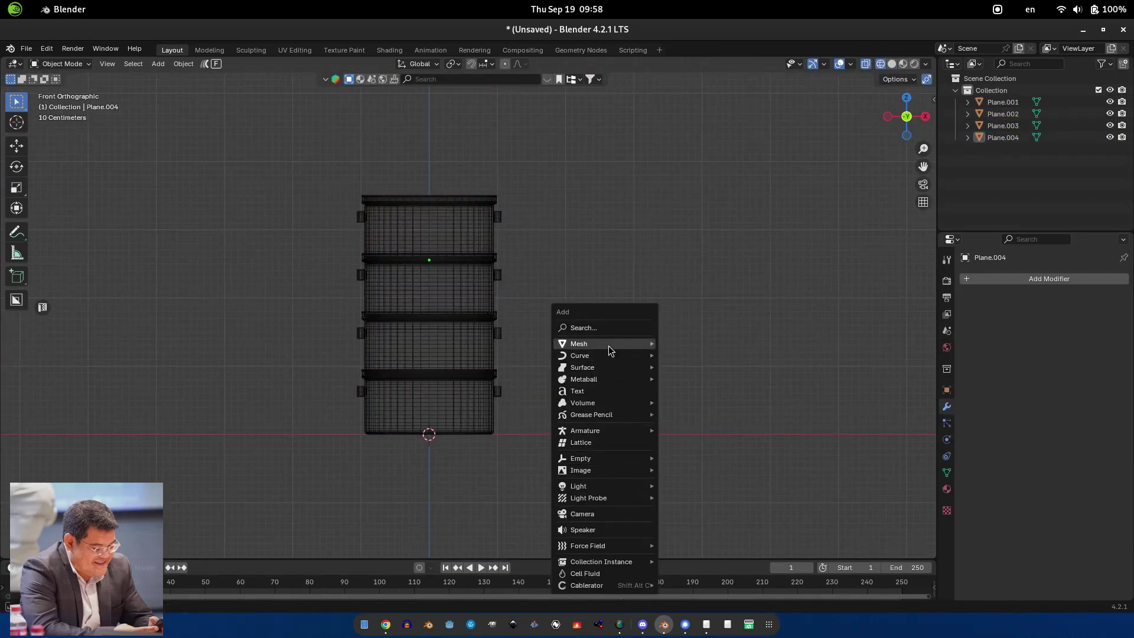
mouse_move(644, 343)
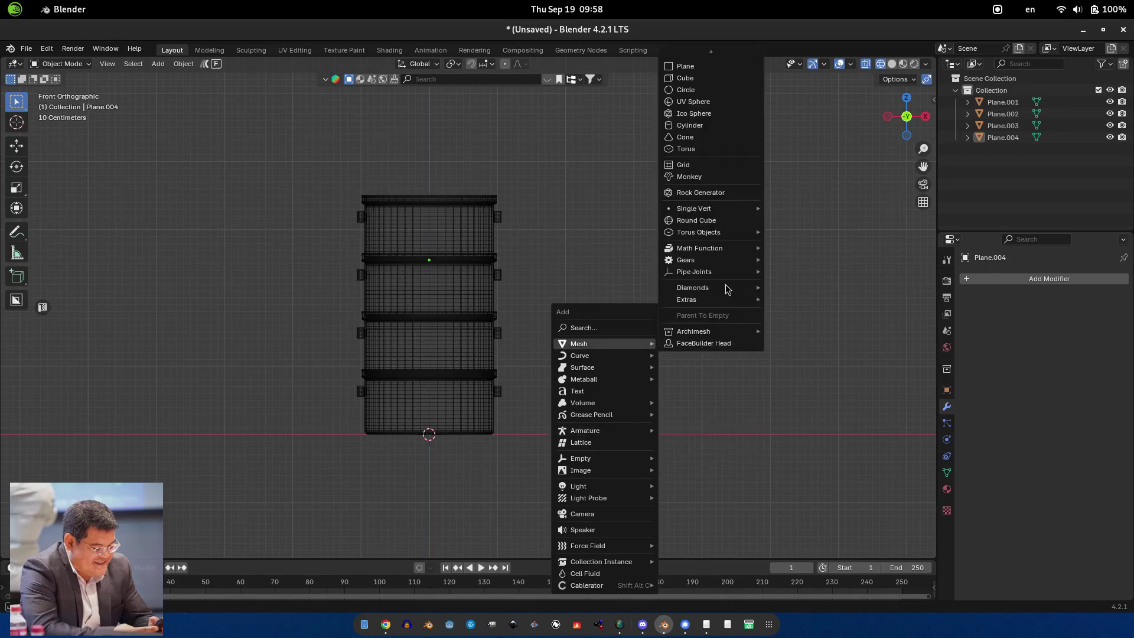
click(771, 210)
scroll(530, 427, up, 3)
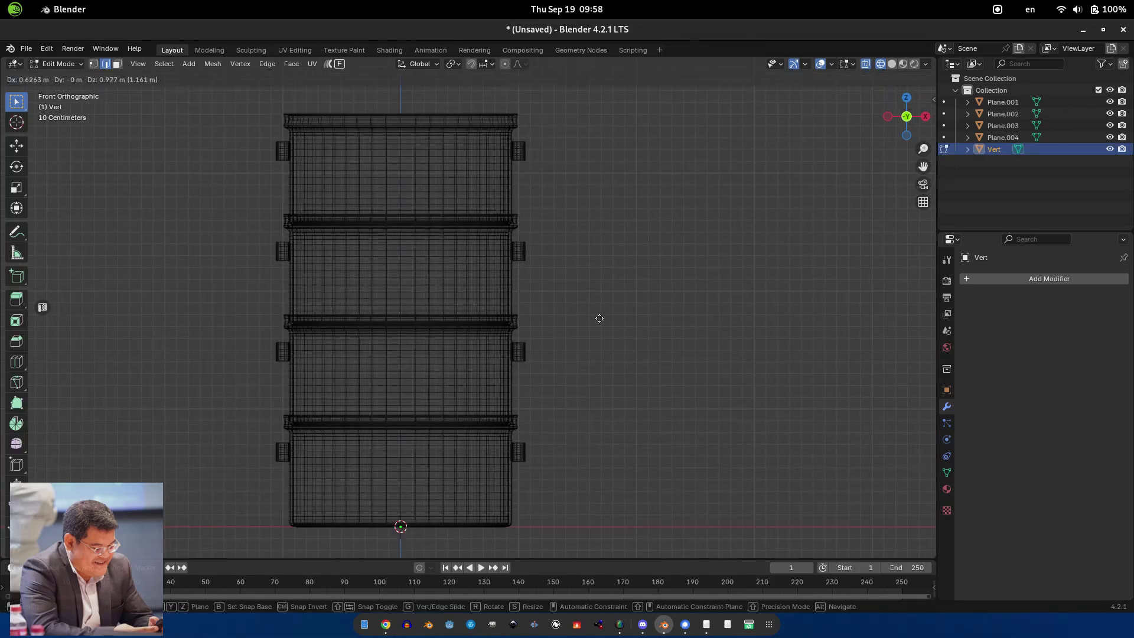
click(215, 474)
key(Tab)
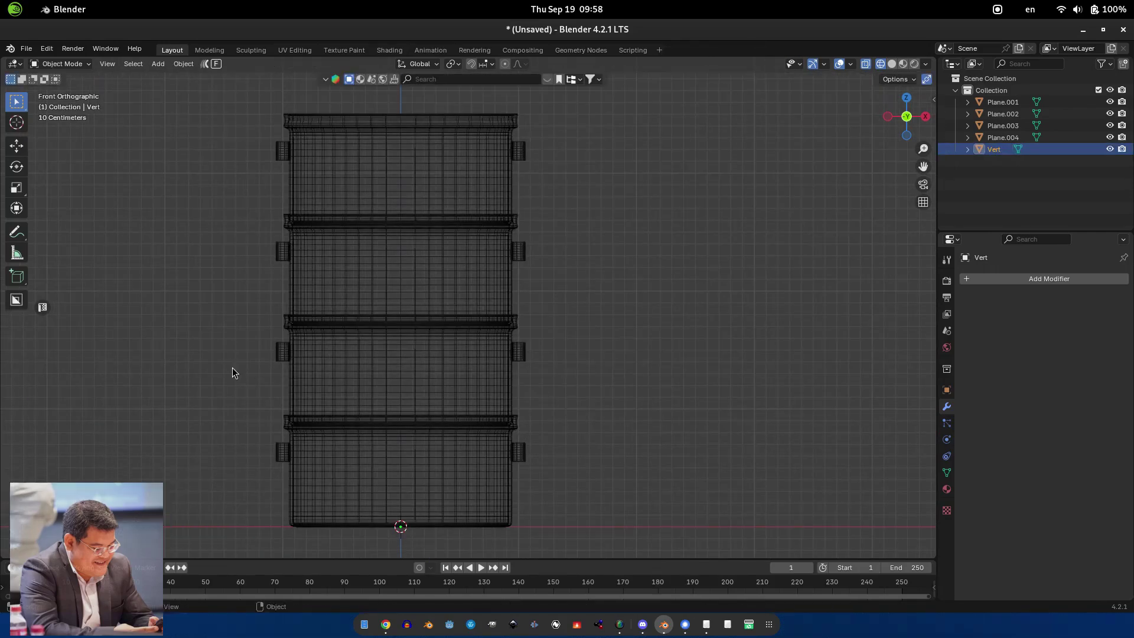
key(g)
key(z)
click(453, 527)
shift+middle_drag(600, 319, 618, 383)
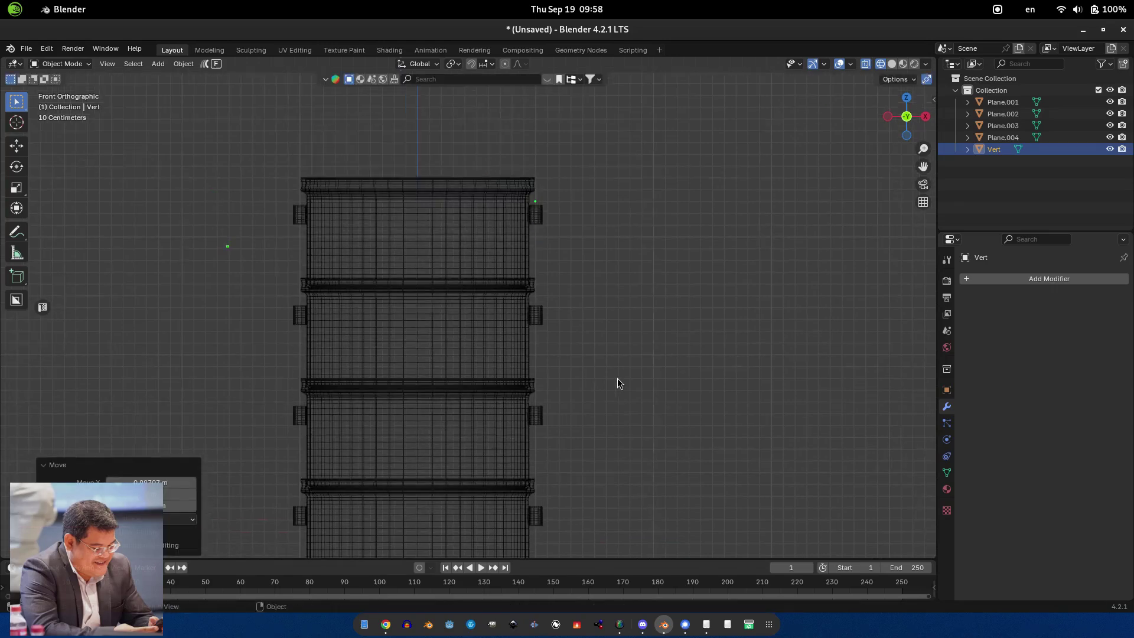
click(963, 153)
key(Tab)
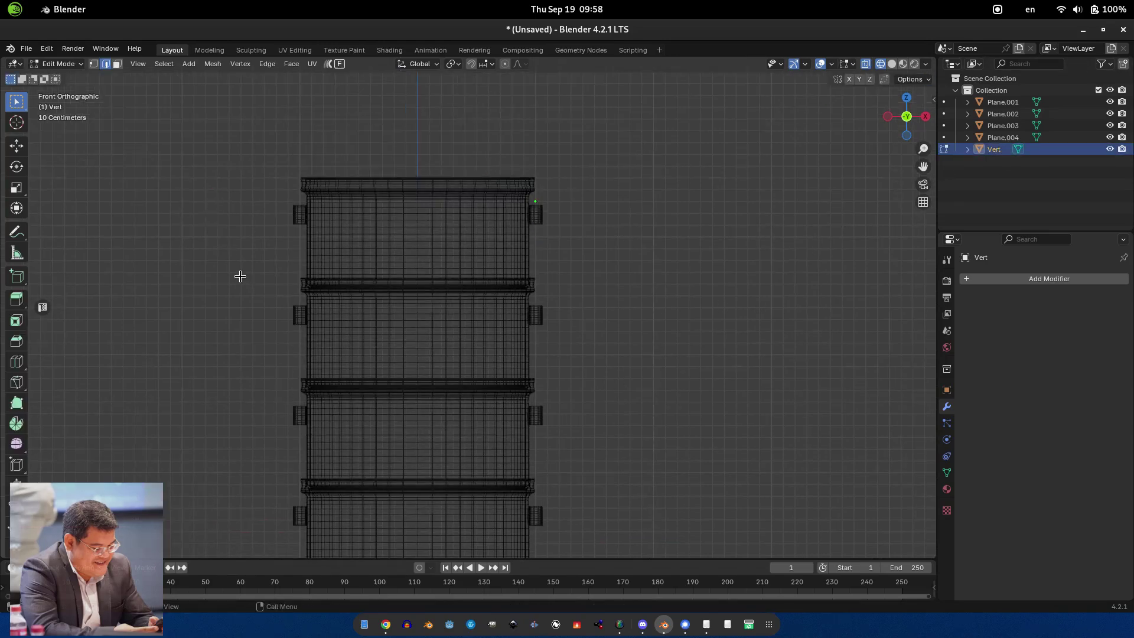
shift+middle_drag(591, 341, 557, 243)
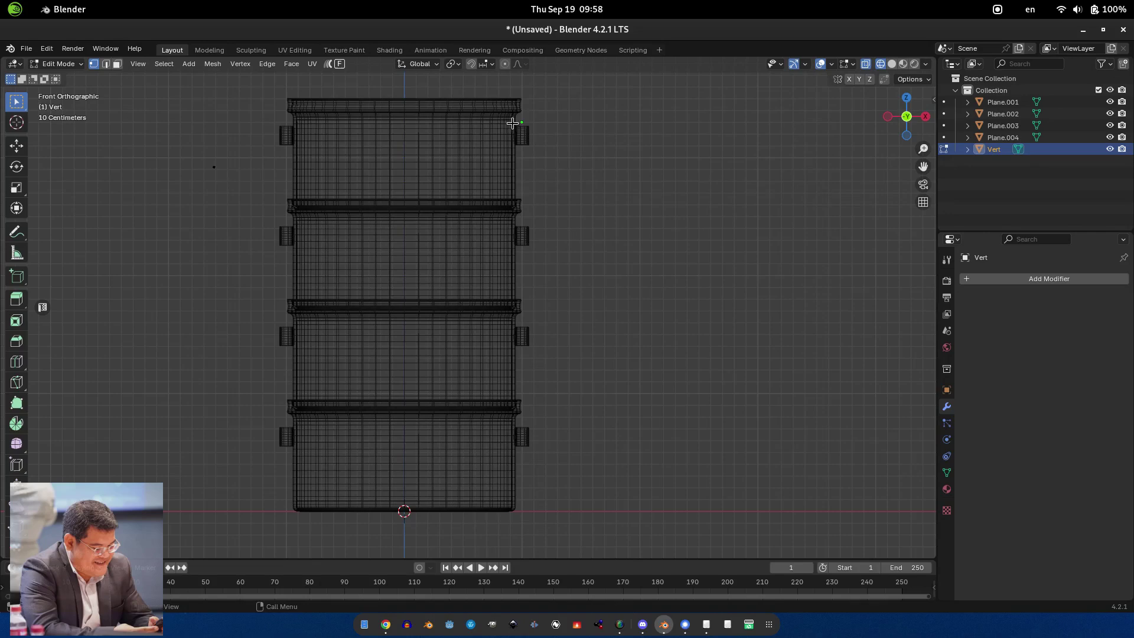
key(Tab)
key(Delete)
- Add a single-vertex mesh object and place its vertex at the topmost pot's +X handle, just below the rim
key(shift+a)
mouse_move(608, 346)
mouse_move(672, 217)
click(780, 210)
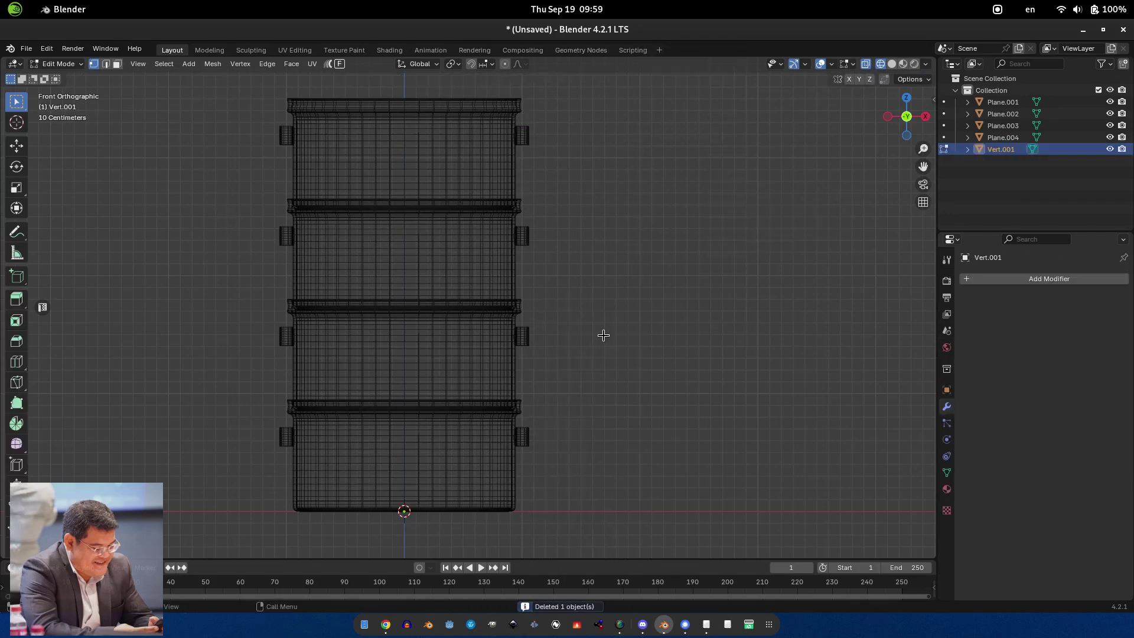
key(g)
key(z)
key(Return)
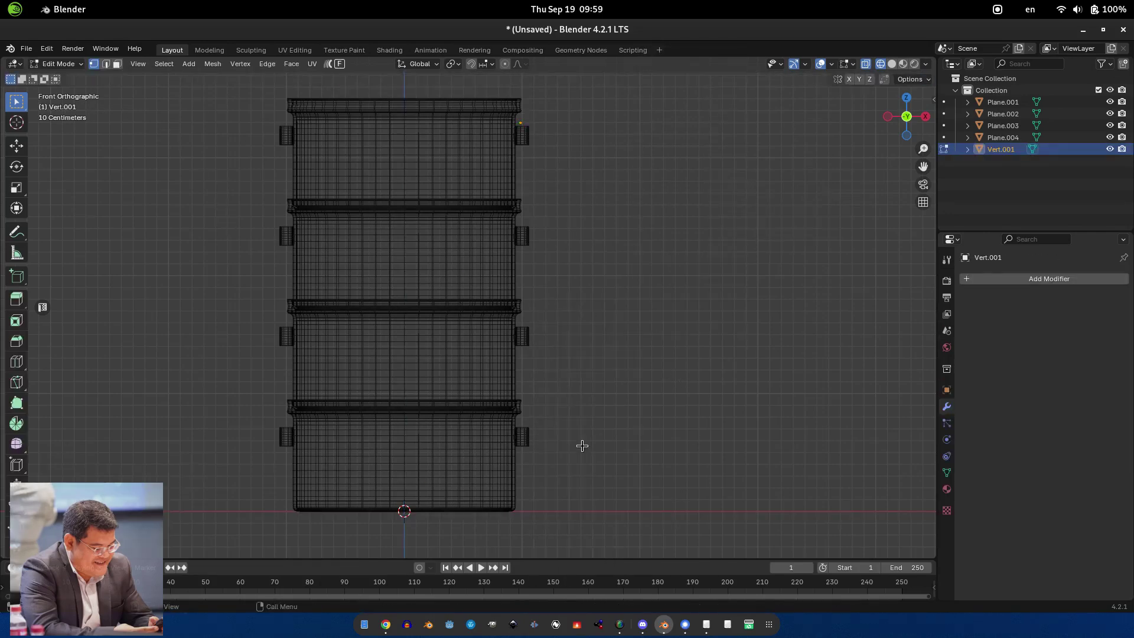
- Extrude the vertex into a wire running down past the lowest handle, outward, up above the rim, inward and up again
scroll(543, 473, up, 4)
scroll(588, 532, down, 2)
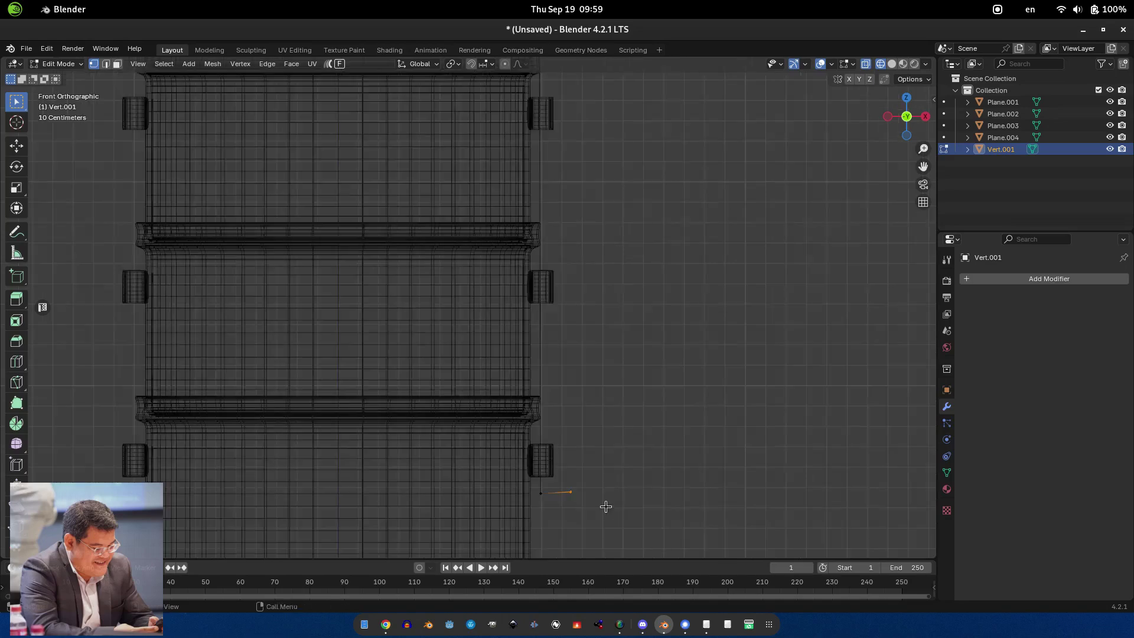
ctrl+right_click(554, 205)
scroll(585, 228, down, 4)
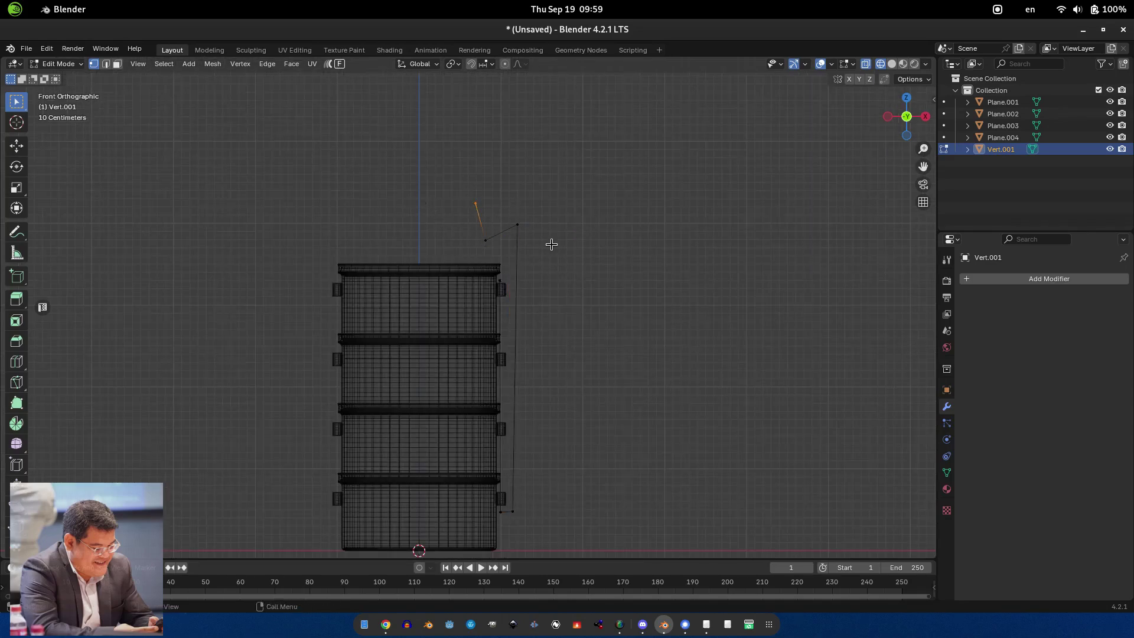
- Align the wire's long outer run vertically by scaling it to 0 along X, and scale the upper bend's points to 0 along Z
drag(510, 532, 511, 533)
key(s)
key(x)
key(0)
key(Return)
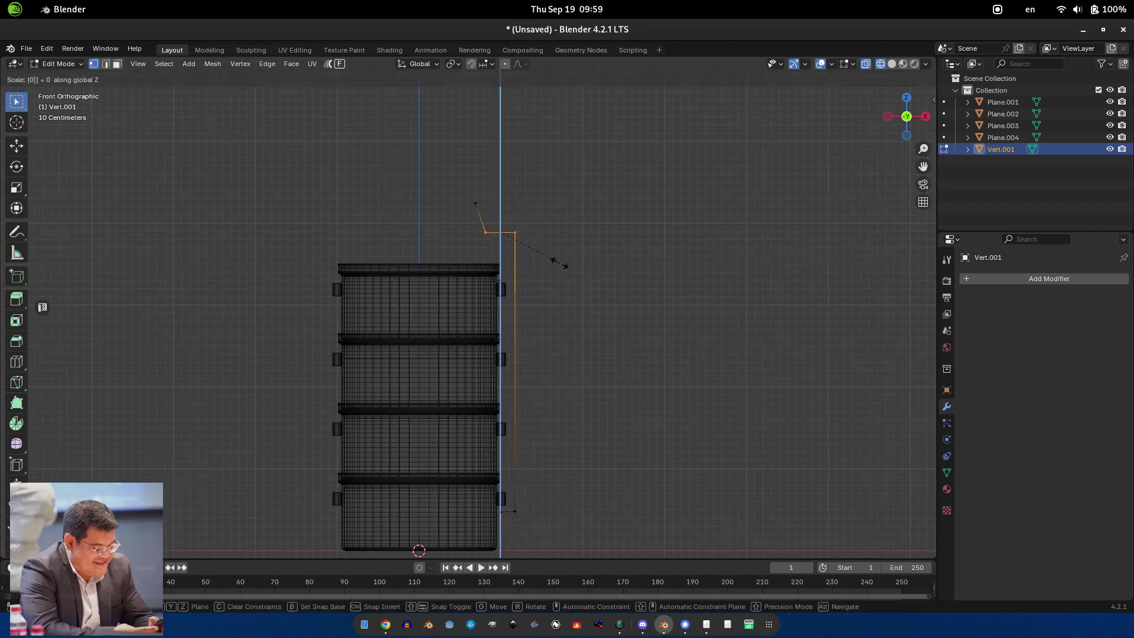
key(Return)
scroll(550, 219, up, 2)
click(551, 250)
- Align the wire's top segment vertically by scaling it to 0 along X, and reposition it above the pot's rim
drag(463, 145, 508, 207)
key(s)
key(x)
key(0)
key(Return)
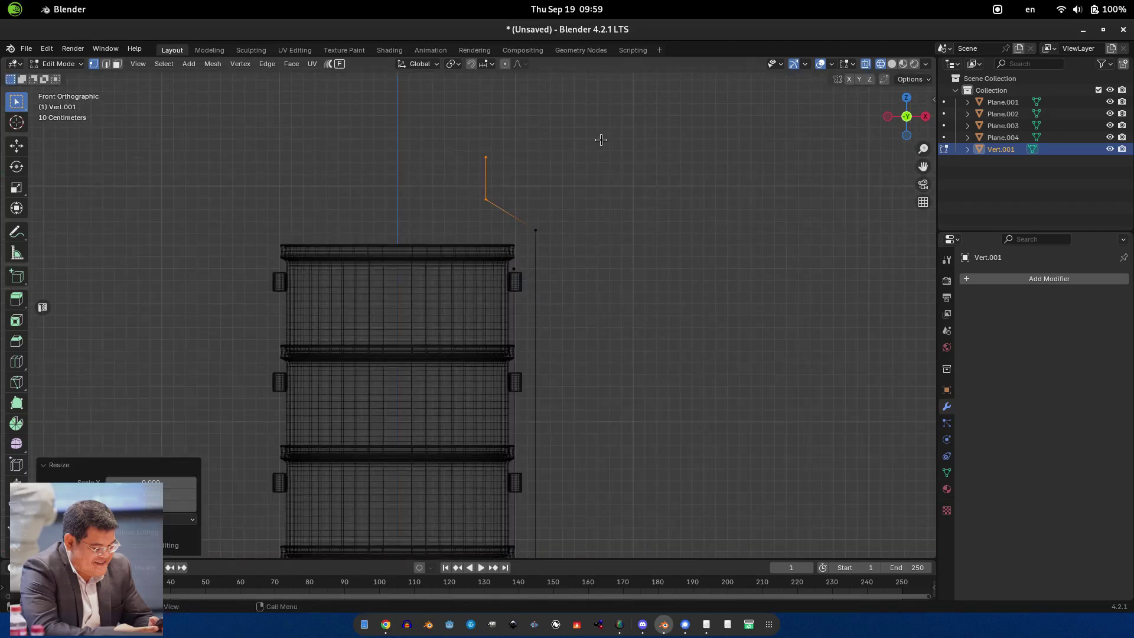
key(g)
click(542, 212)
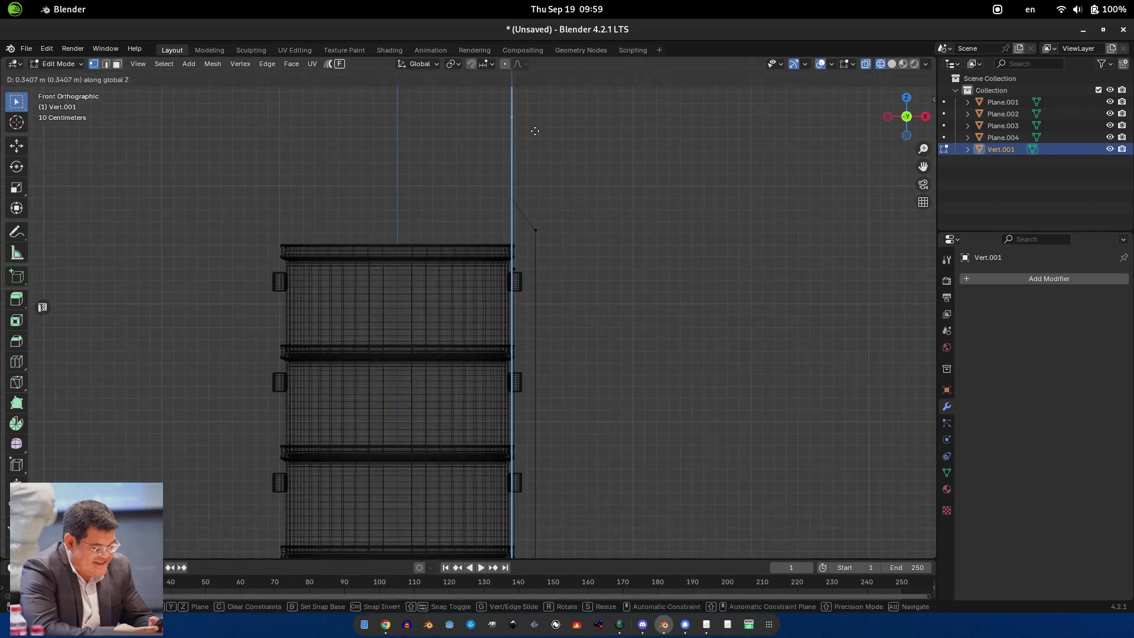
click(551, 208)
- Level the wire's short bottom segment below the lowest handle
drag(458, 183, 509, 275)
key(KP_Decimal)
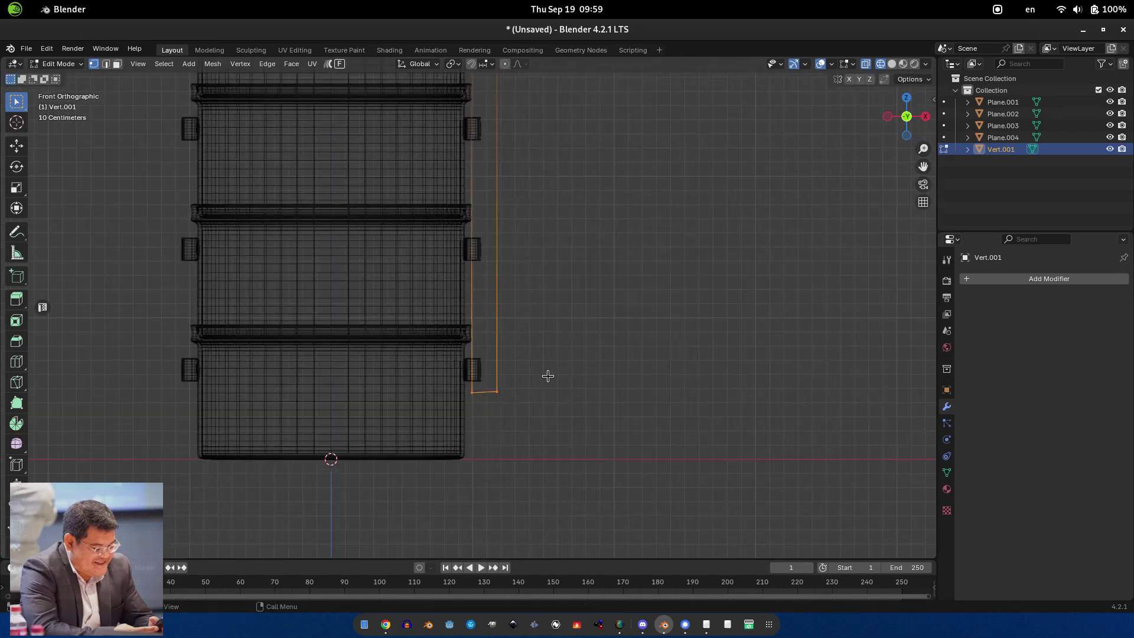
click(552, 378)
scroll(544, 372, down, 2)
shift+scroll(537, 367, up, 3)
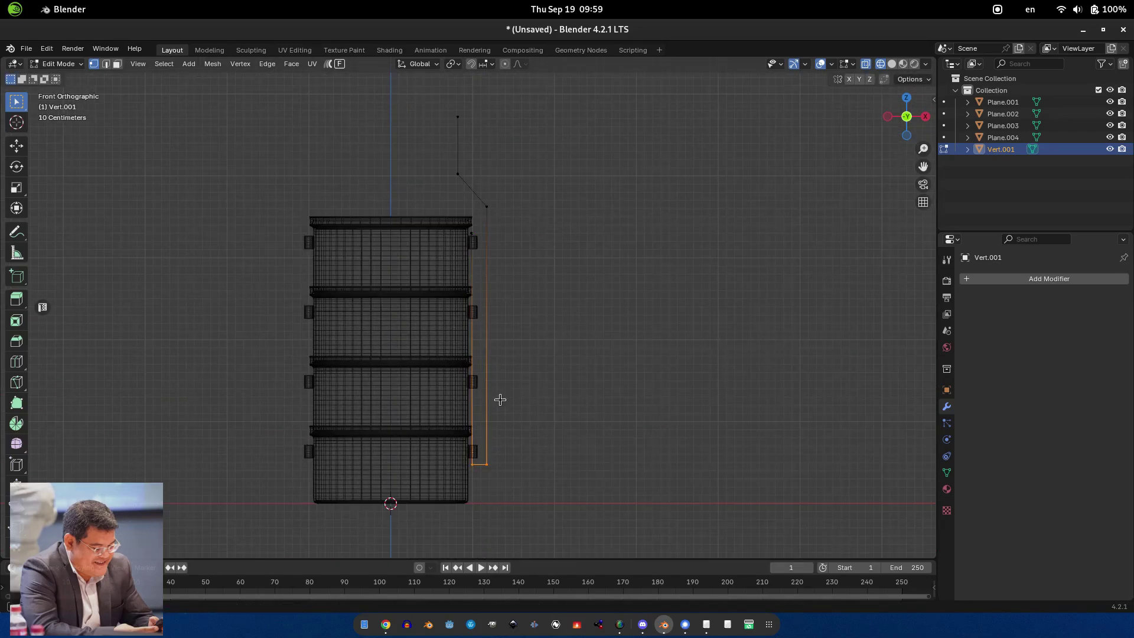
- Leave mesh editing, convert the wire object to a curve, and return to the solid front view
key(Tab)
middle_drag(498, 397, 955, 434)
key(Escape)
right_click(467, 183)
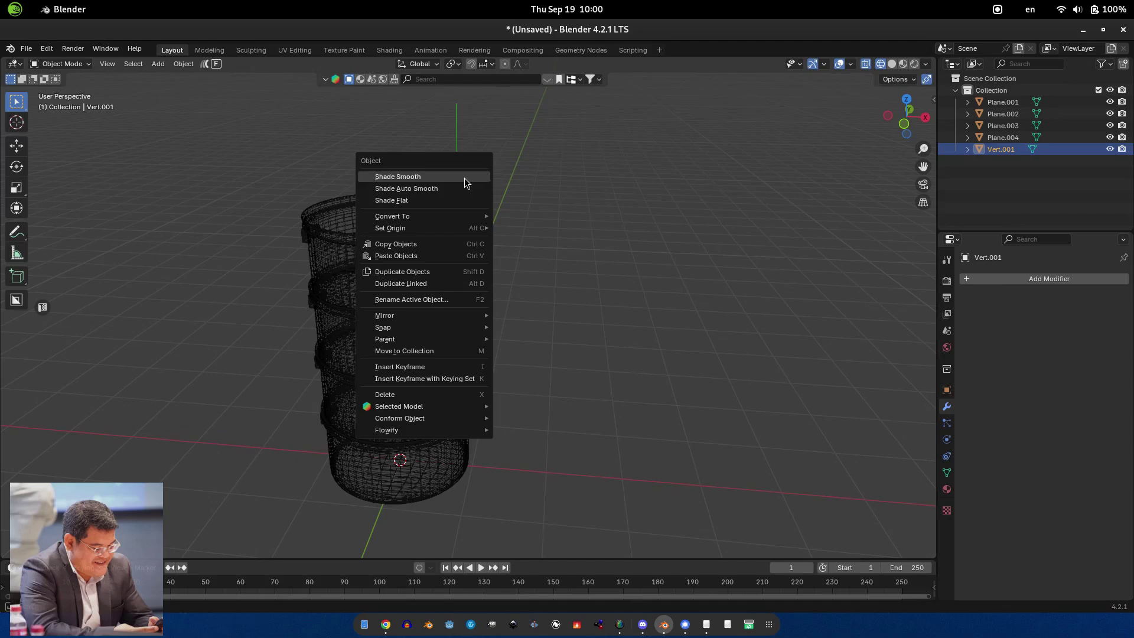
click(537, 228)
key(KP_1)
key(shift+z)
- Subdivide the curve's bottom segment and move its middle point down along Z to form a shallow V
scroll(549, 358, up, 3)
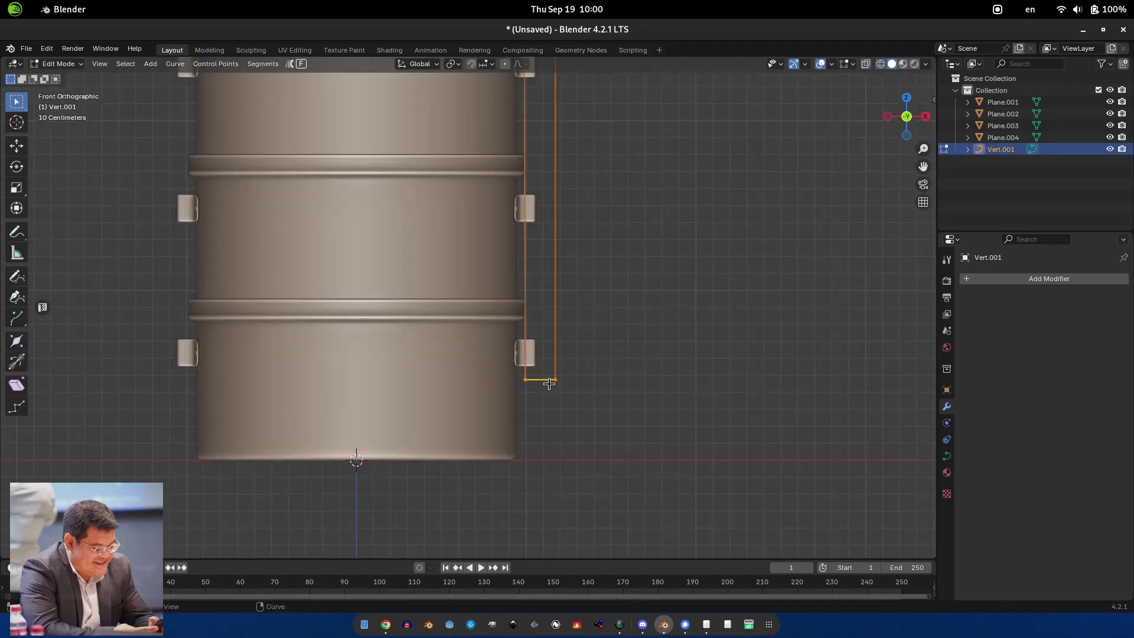
key(Tab)
right_click(505, 296)
key(Escape)
scroll(590, 384, up, 3)
key(Tab)
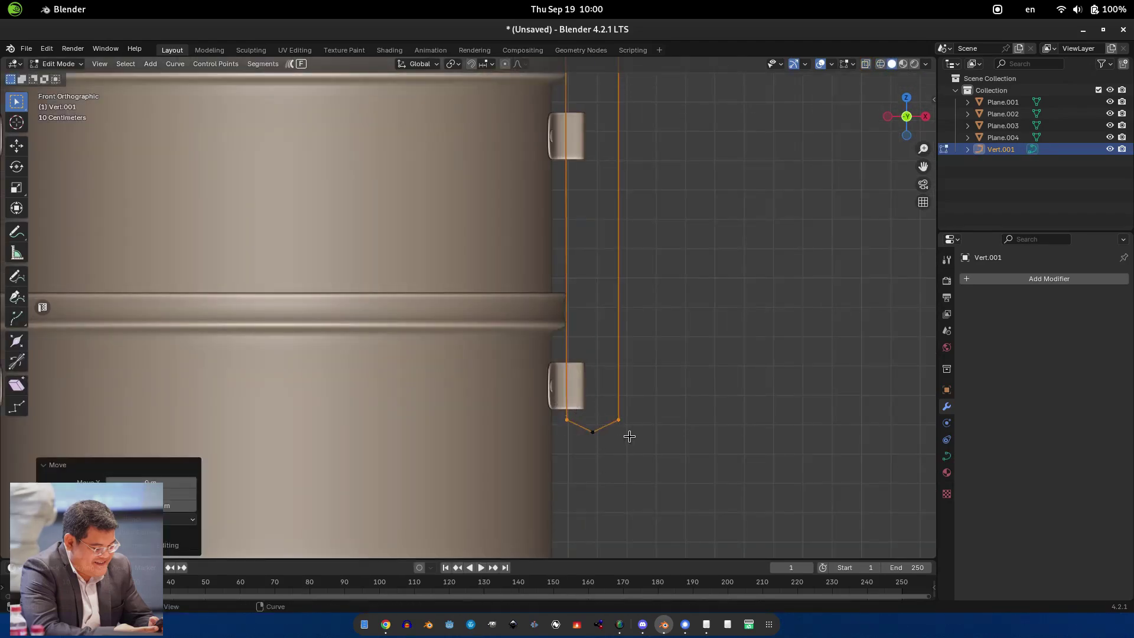
- Give the wire curve a round bevel with a depth of 0.019 m
click(946, 456)
click(981, 472)
scroll(1054, 534, down, 3)
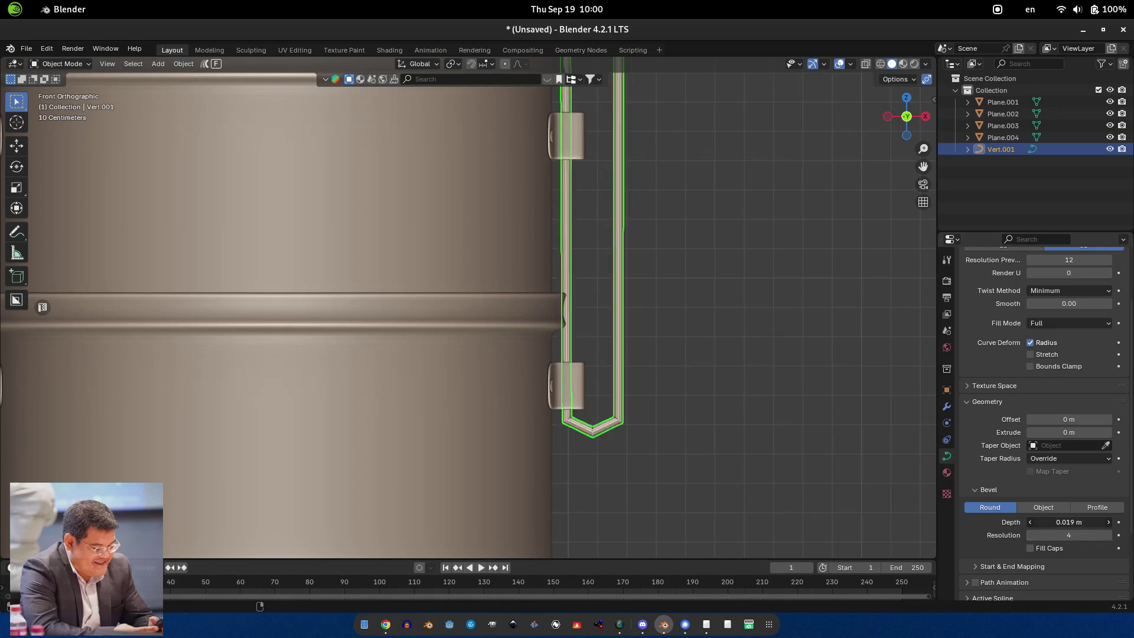
drag(1069, 522, 1093, 522)
middle_drag(650, 384, 704, 453)
scroll(703, 453, up, 1)
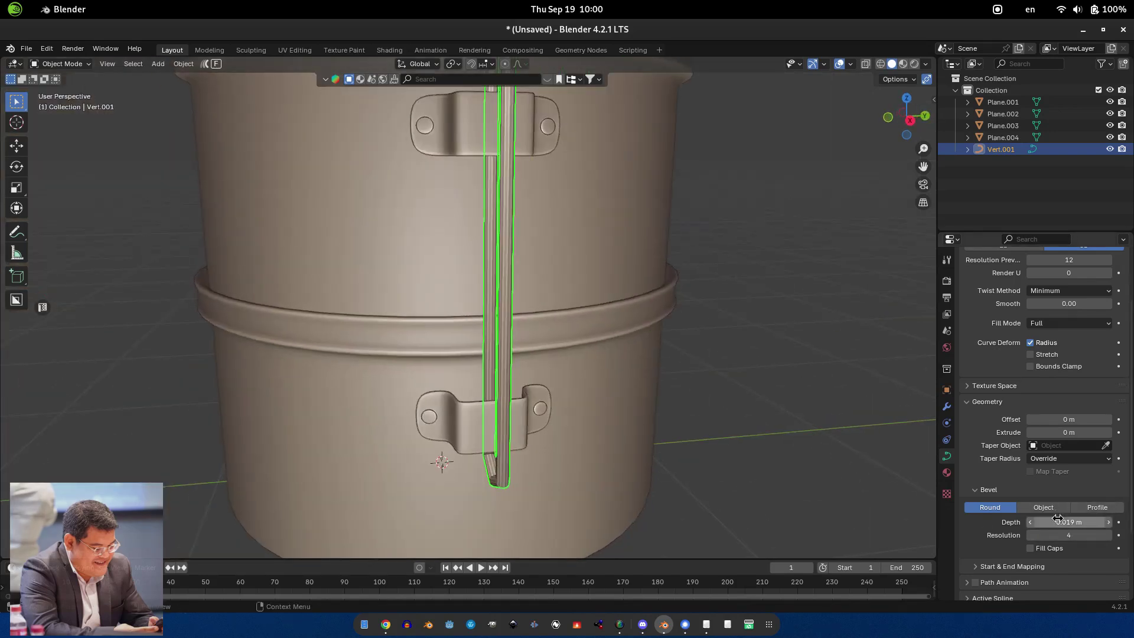
- Try a bevel depth of 0.1 m on the curve, and settle on 0.02 m
text(0.1)
key(Return)
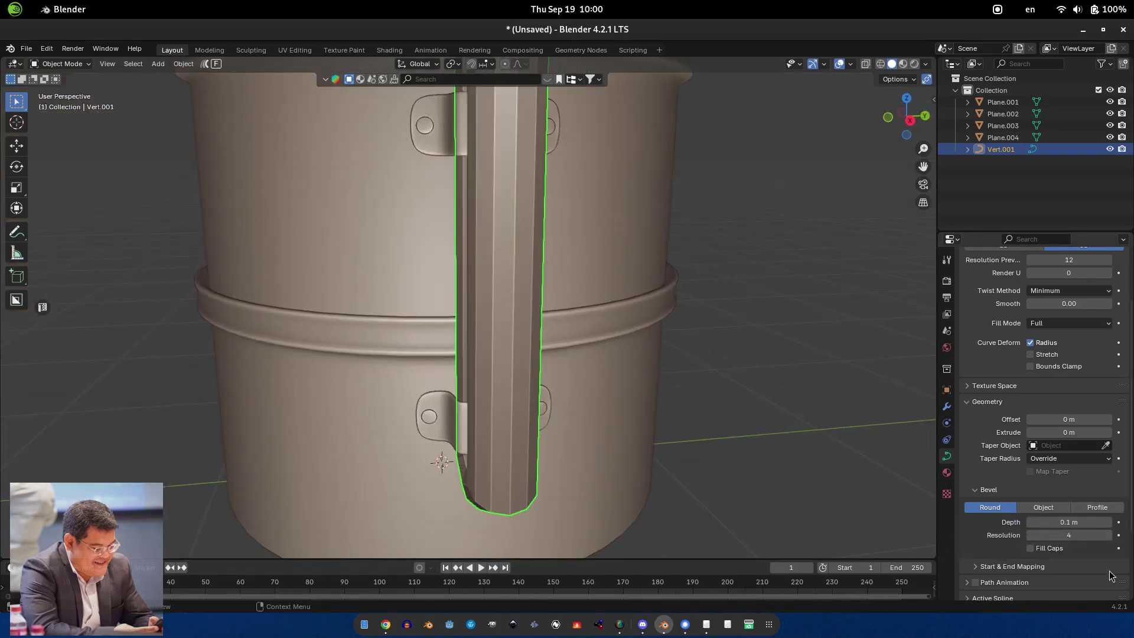
key(Return)
click(1070, 523)
text(.0)
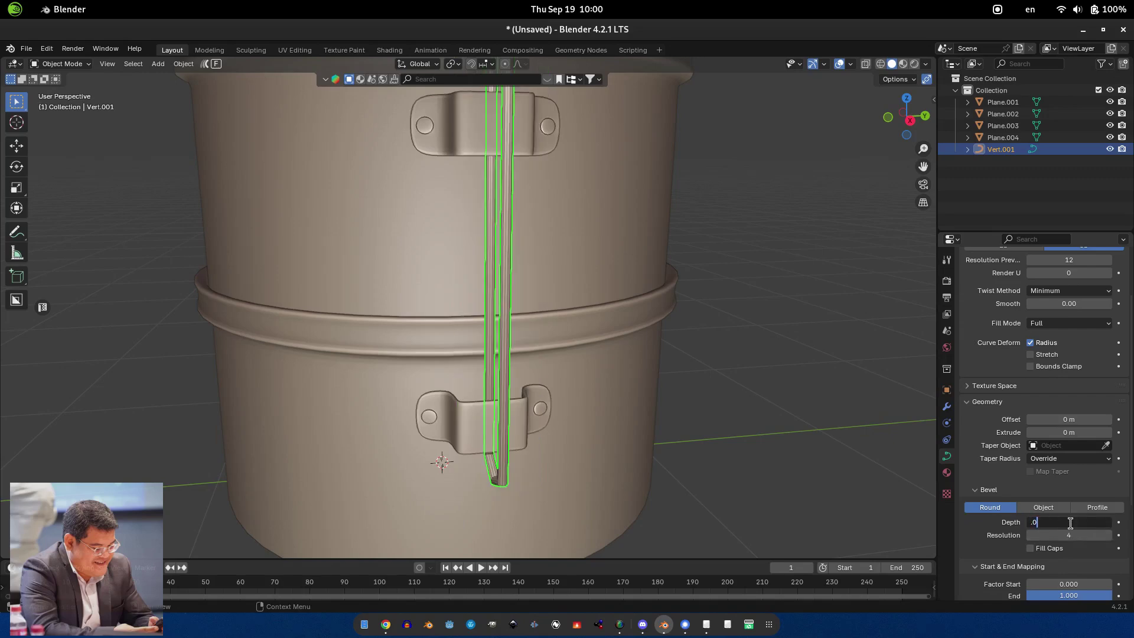
text(2)
key(Return)
- Edit the curve in the wireframe front view and shift its inner vertical run slightly along X at the handles
middle_drag(731, 441, 782, 439)
key(KP_1)
key(shift+z)
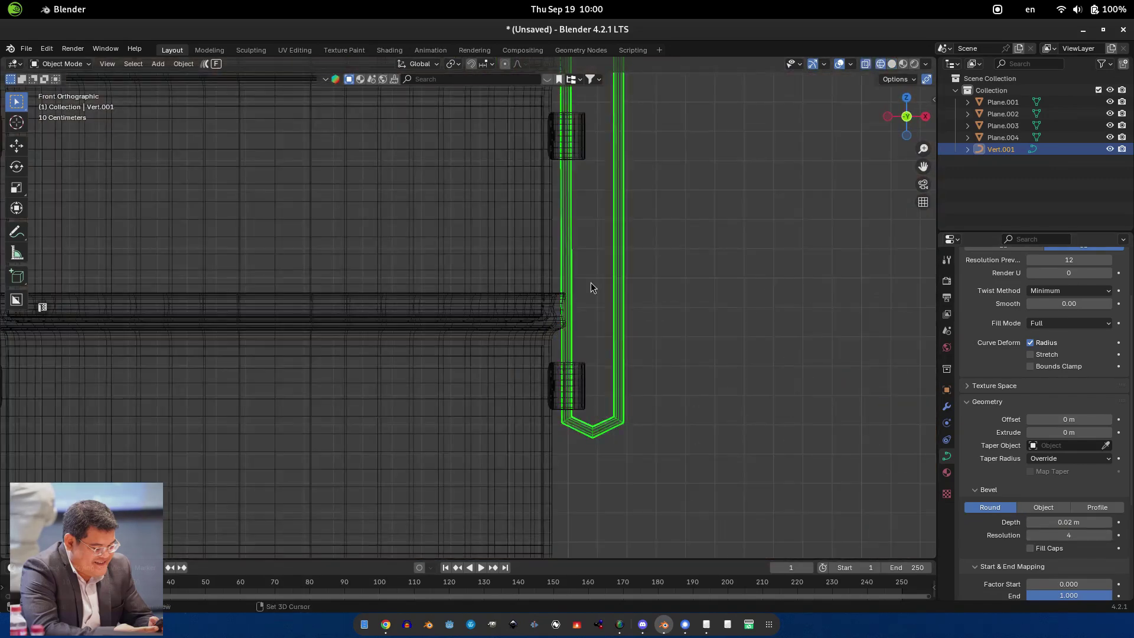
scroll(592, 288, down, 6)
key(Tab)
scroll(618, 385, up, 4)
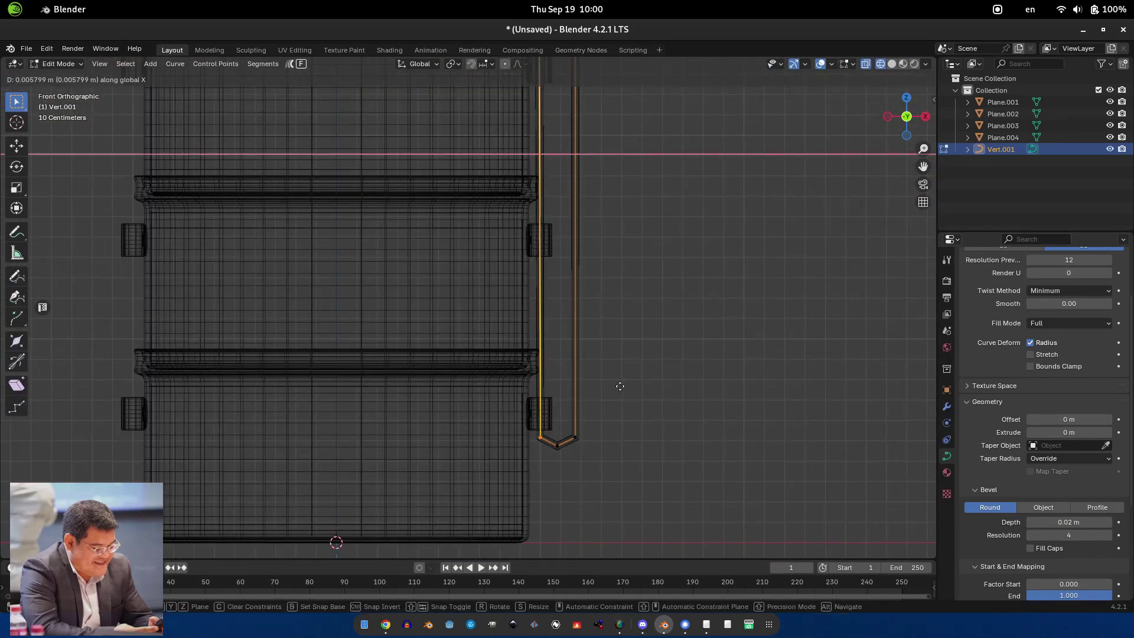
click(620, 387)
scroll(540, 312, up, 3)
scroll(506, 248, down, 7)
scroll(543, 399, up, 2)
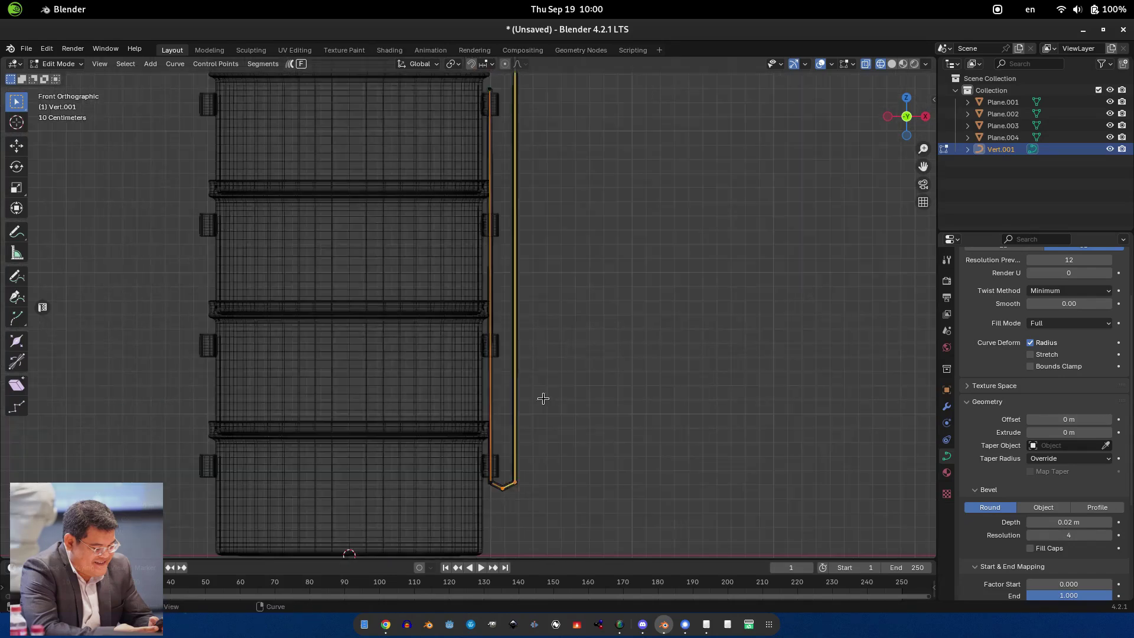
- Move the curve's outer vertical run along X, closer to the pot handles
scroll(544, 398, up, 1)
drag(499, 406, 509, 380)
scroll(535, 413, down, 4)
drag(545, 147, 508, 289)
scroll(660, 370, up, 3)
key(g)
key(x)
key(Escape)
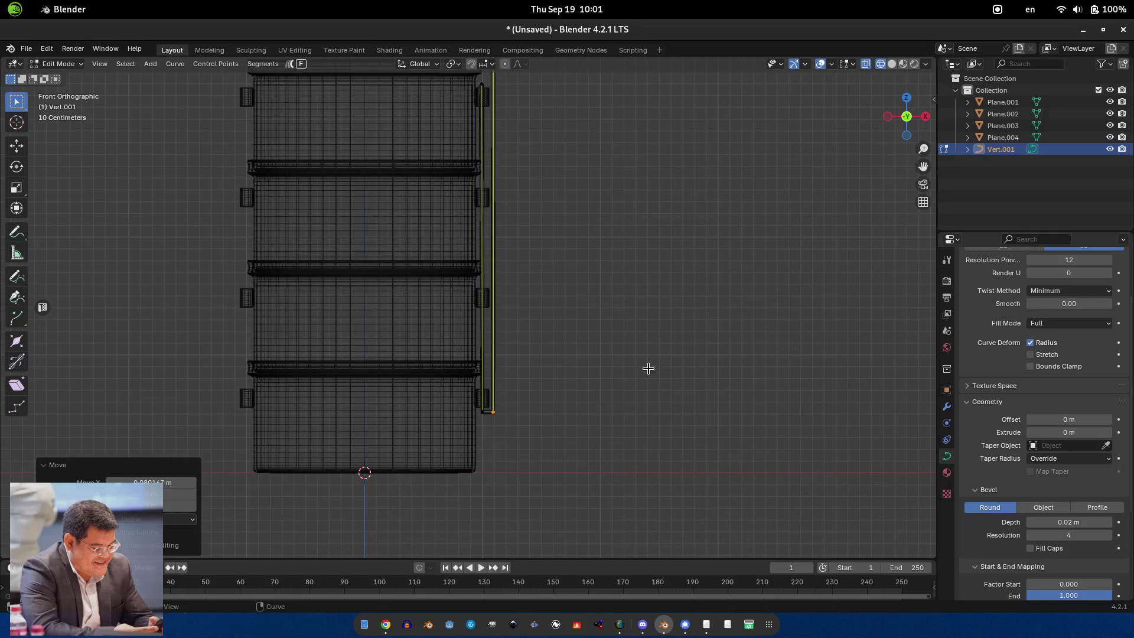
- Fine-tune the inner vertical run along X by about 0.017 m so it passes through the handle loops
scroll(542, 378, up, 3)
key(g)
key(Escape)
scroll(531, 401, down, 4)
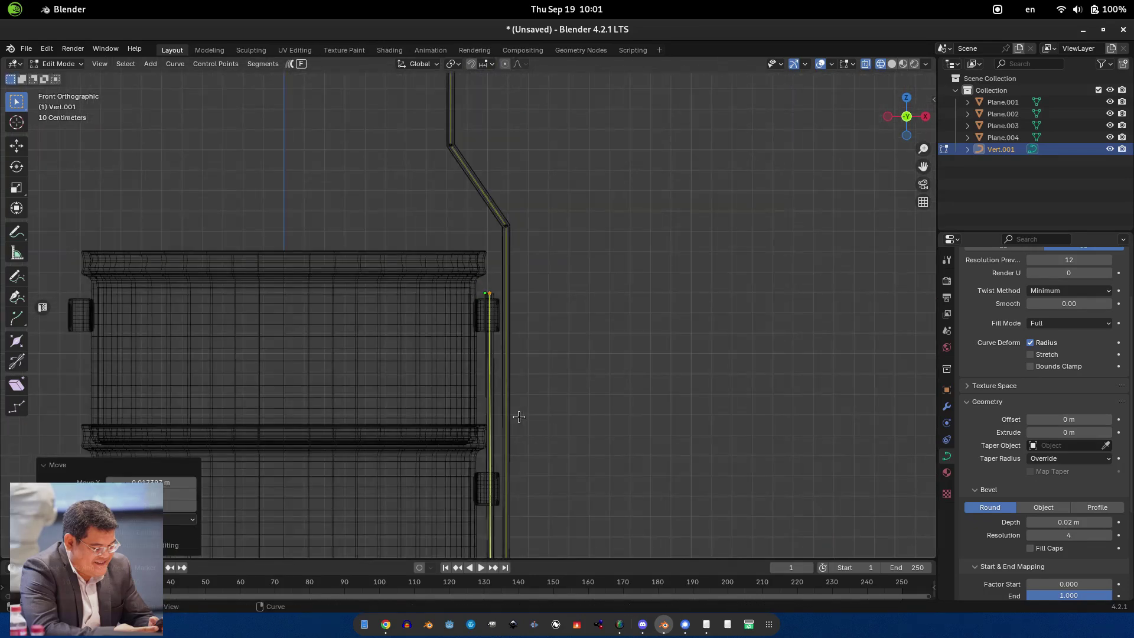
scroll(580, 425, up, 2)
- Move the curve's top segment about 0.05 m outward along X and adjust the upper bend's height along Z
key(g)
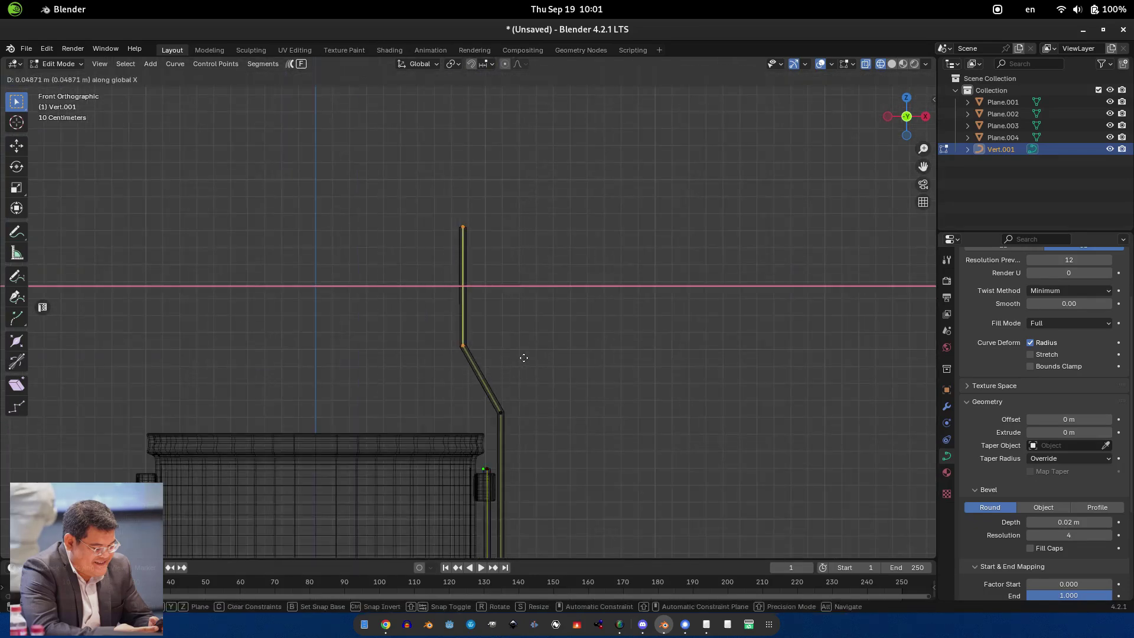
click(524, 358)
click(513, 417)
click(516, 374)
key(shift+z)
middle_drag(615, 433, 421, 337)
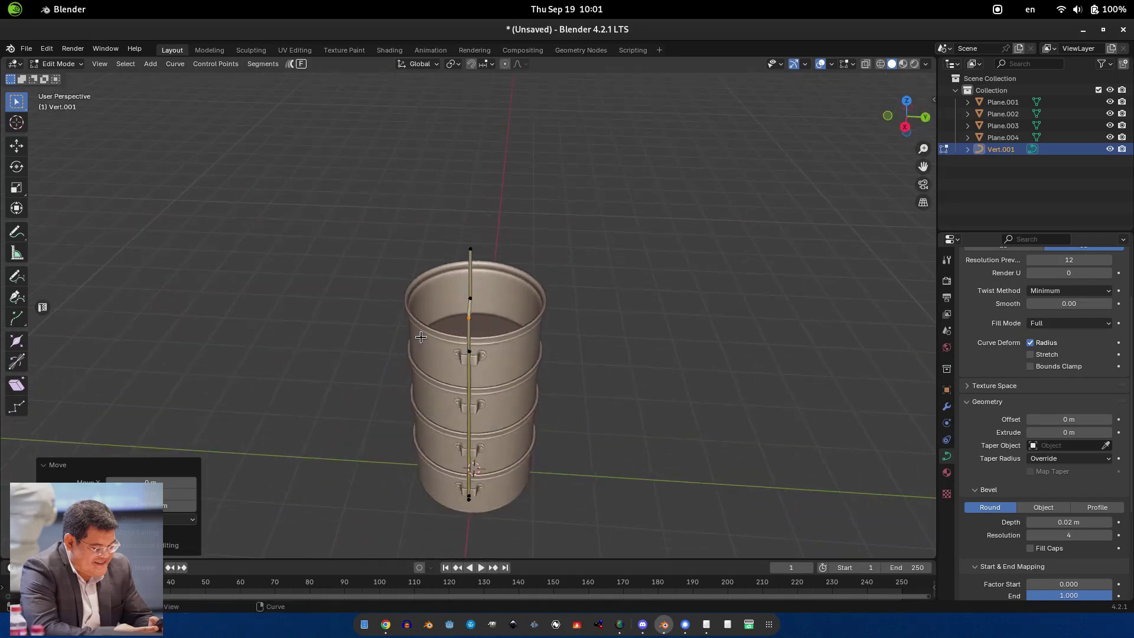
- Convert the bevelled curve to a mesh and open it for mesh editing
click(578, 421)
scroll(407, 425, up, 6)
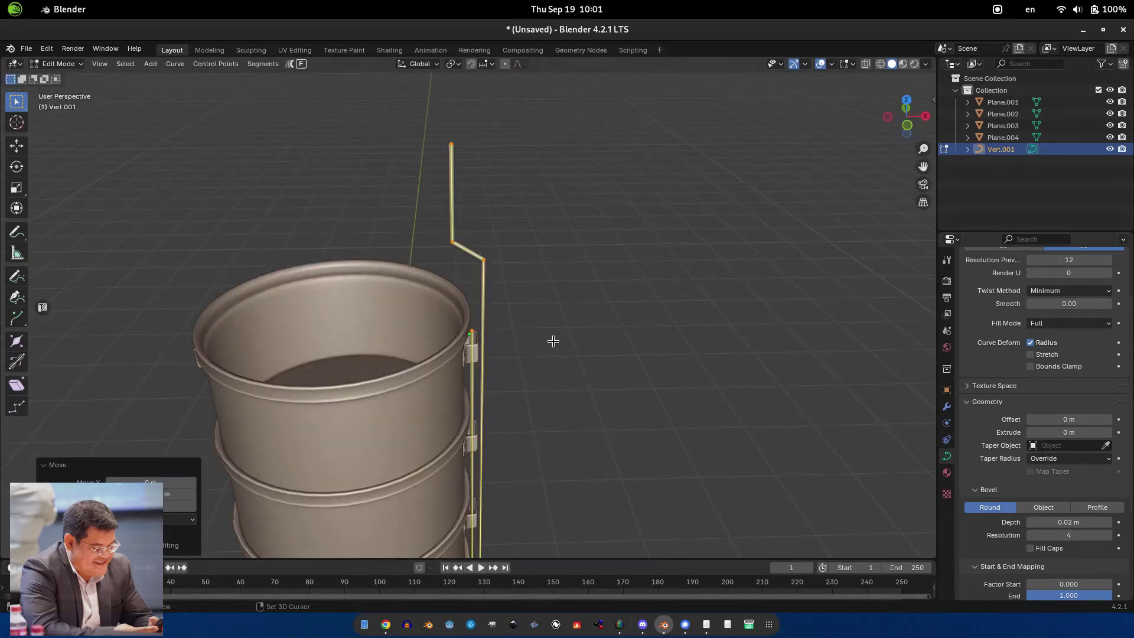
key(Tab)
key(q)
click(566, 307)
scroll(566, 307, down, 3)
key(Tab)
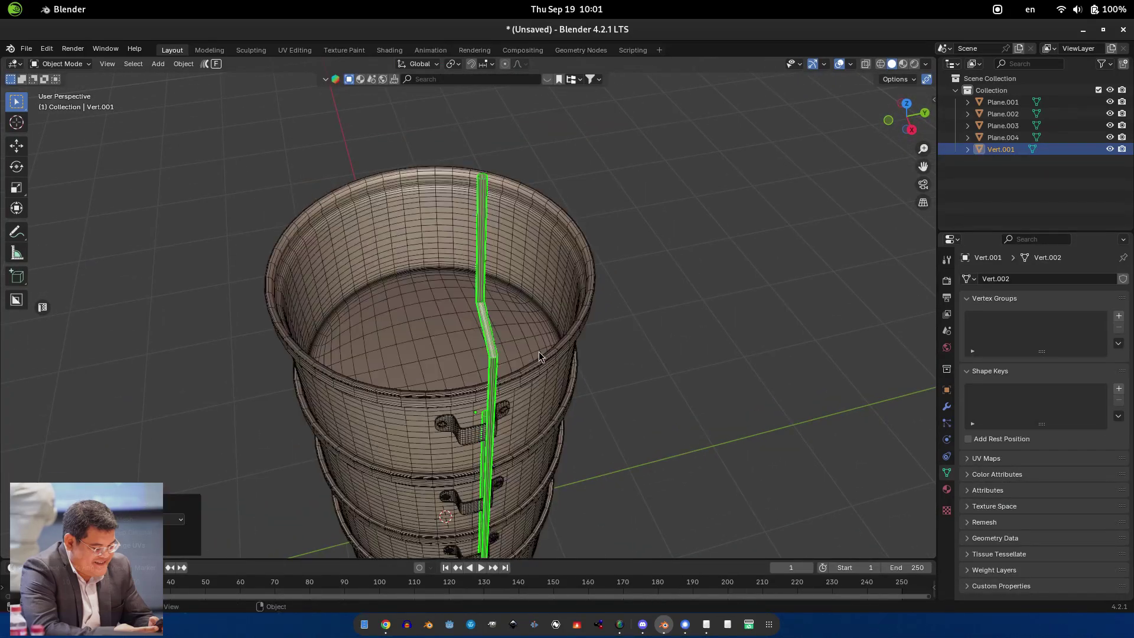
- Collapse the bar's narrow corner edges with Merge so its rounded cross-section becomes rectangular
scroll(416, 306, up, 5)
middle_drag(417, 302, 531, 216)
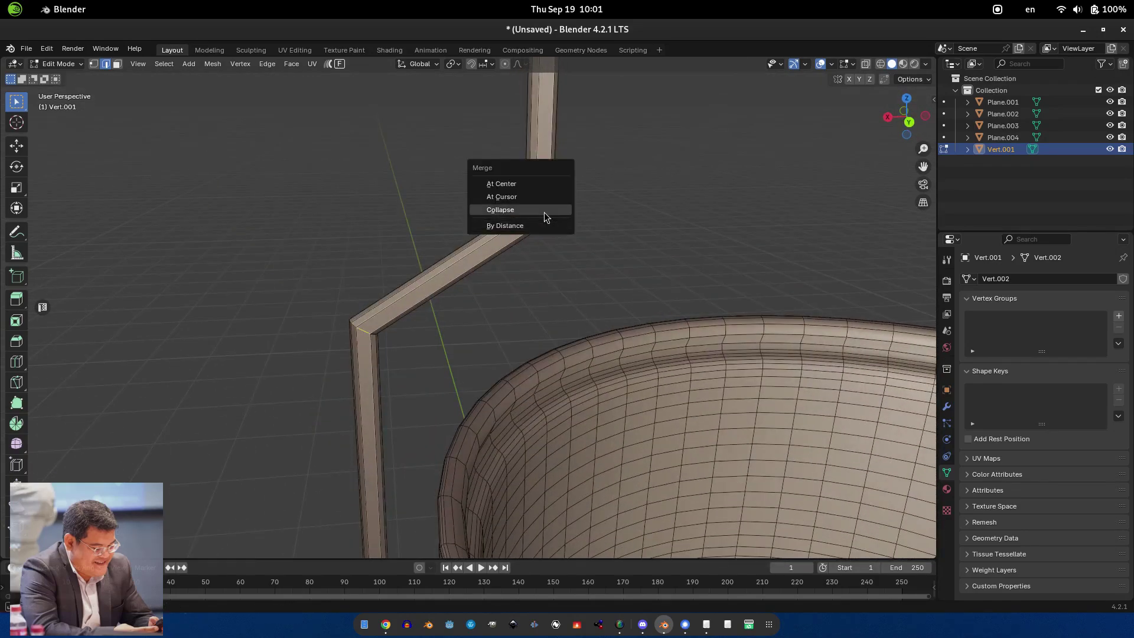
click(544, 210)
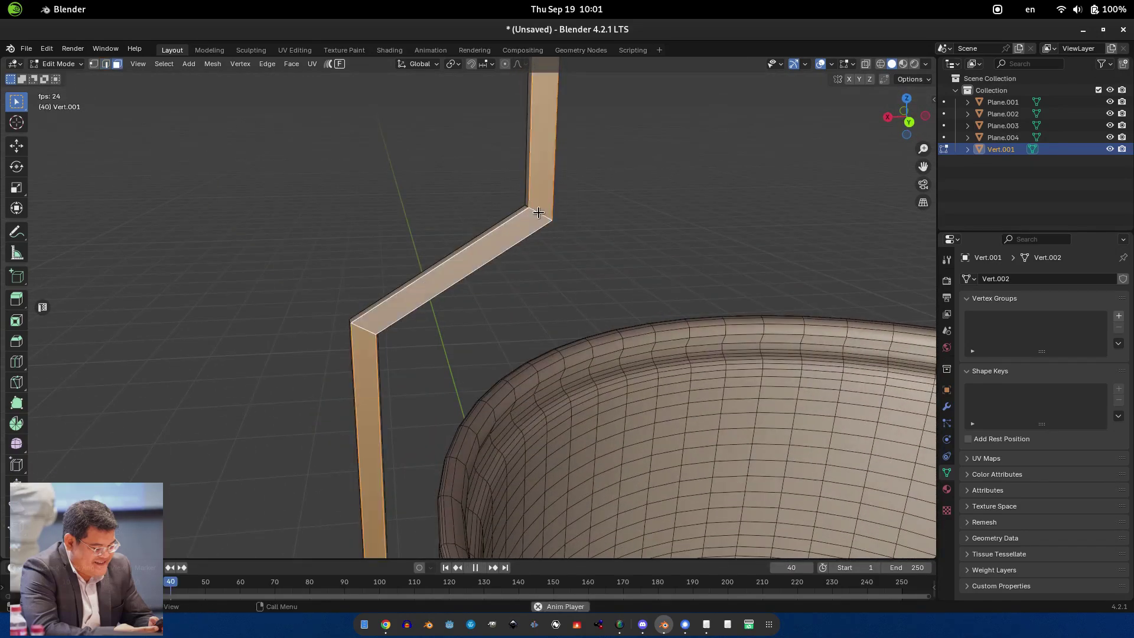
key(space)
- Extrude the strap's selected side faces and move them outward to widen the strap
scroll(538, 212, down, 3)
middle_drag(538, 212, 527, 315)
scroll(525, 337, up, 3)
key(a)
key(e)
click(550, 381)
key(g)
click(495, 295)
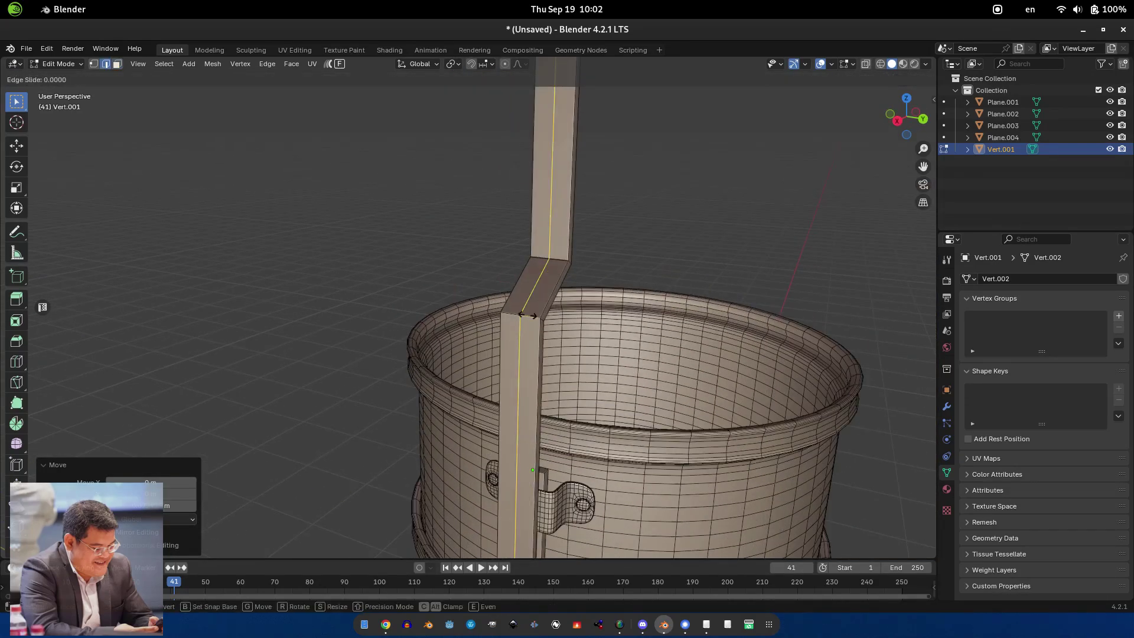
- Add a lengthwise centre loop cut along the strap and bevel the edges at its upper bends
click(526, 315)
scroll(530, 337, up, 3)
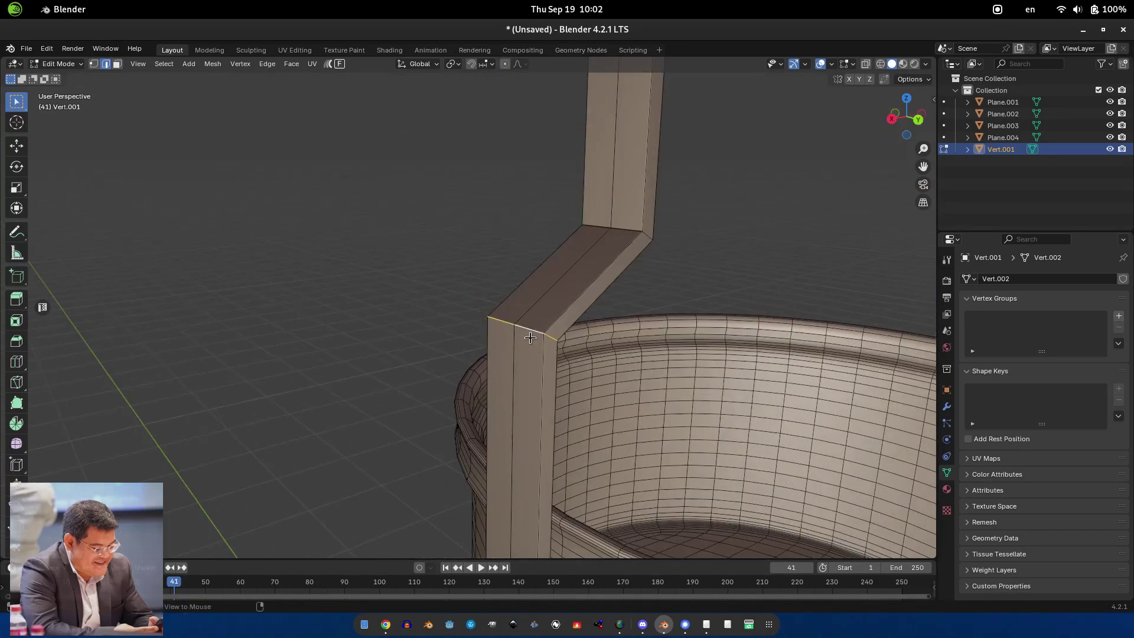
click(696, 346)
scroll(649, 354, down, 3)
middle_drag(611, 367, 468, 260)
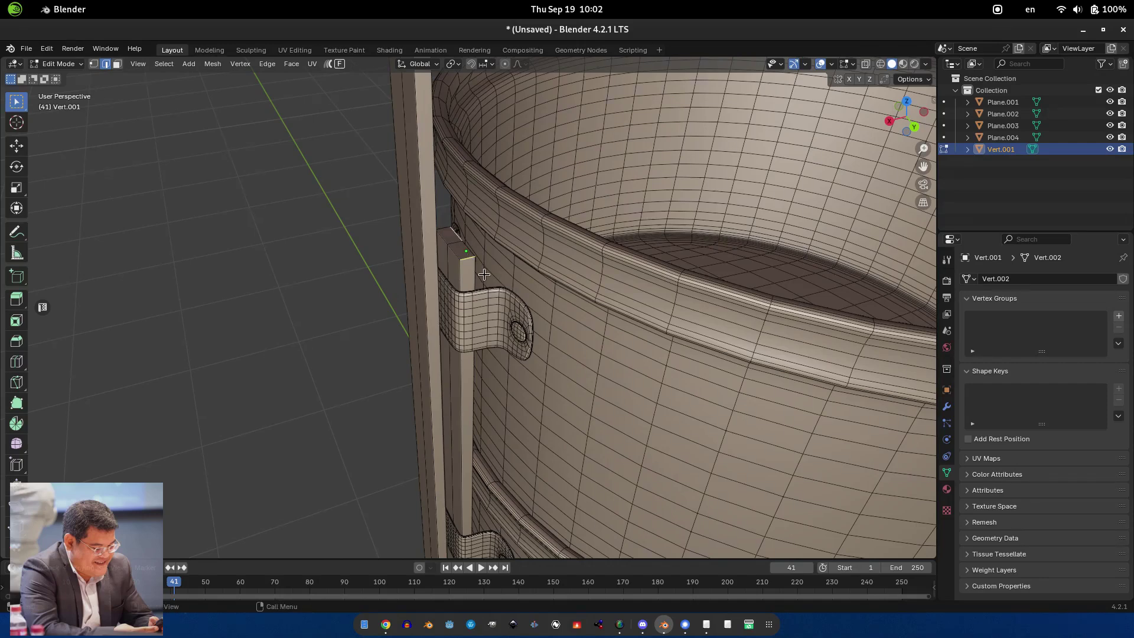
- Raise the centre edge at the top end of the strap's inner run to give it a peaked tip
key(g)
click(452, 242)
scroll(445, 419, up, 4)
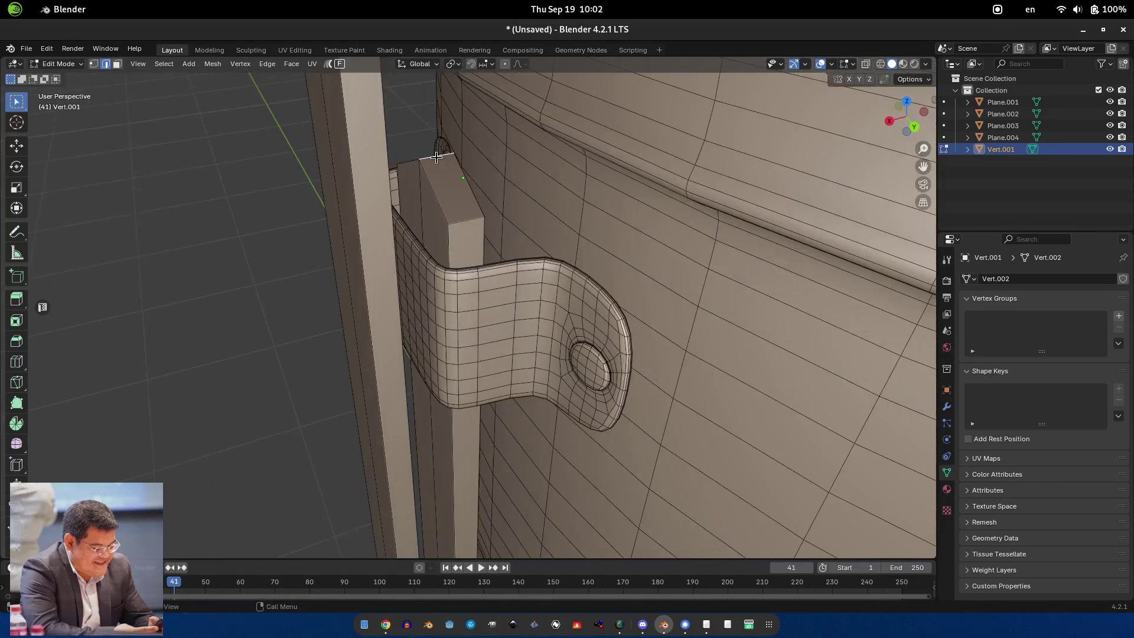
click(644, 409)
- Bevel the corner edges of the strap's lower U-turn with a width of 0.0158 m and one segment
middle_drag(644, 410, 485, 330)
scroll(504, 426, up, 4)
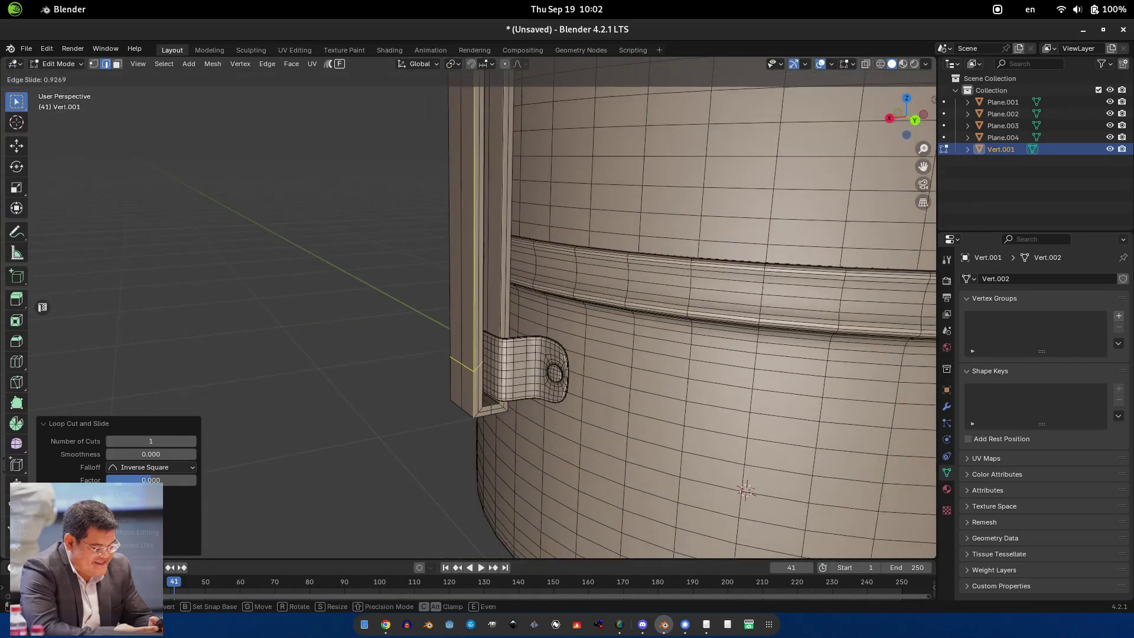
click(463, 410)
scroll(531, 396, up, 3)
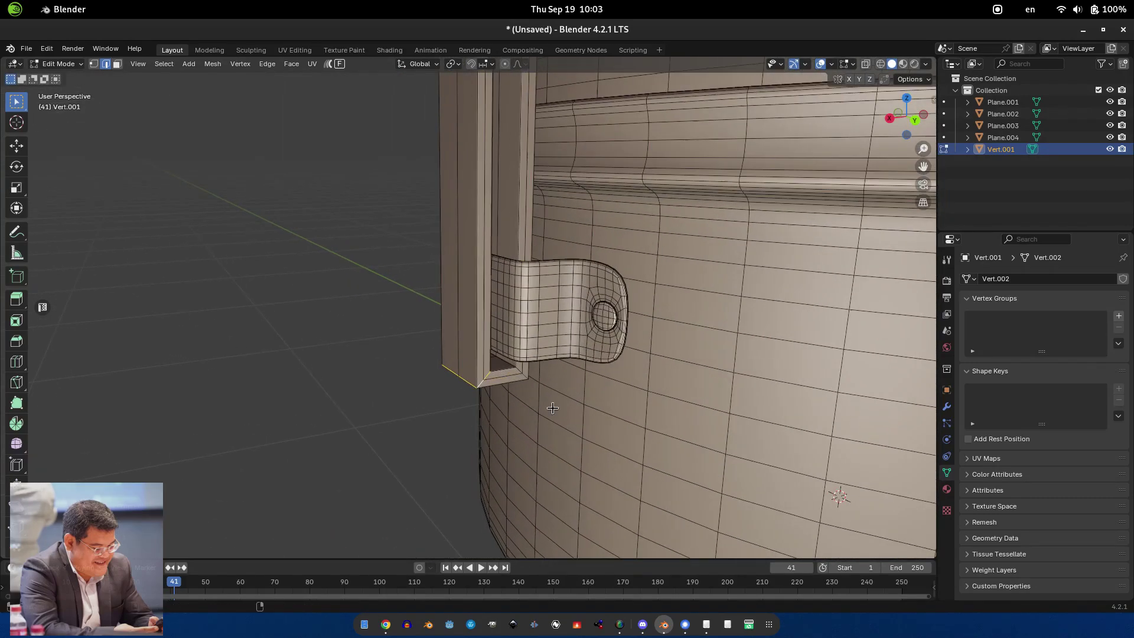
key(ctrl+b)
click(598, 399)
key(shift+z)
middle_drag(598, 400, 436, 349)
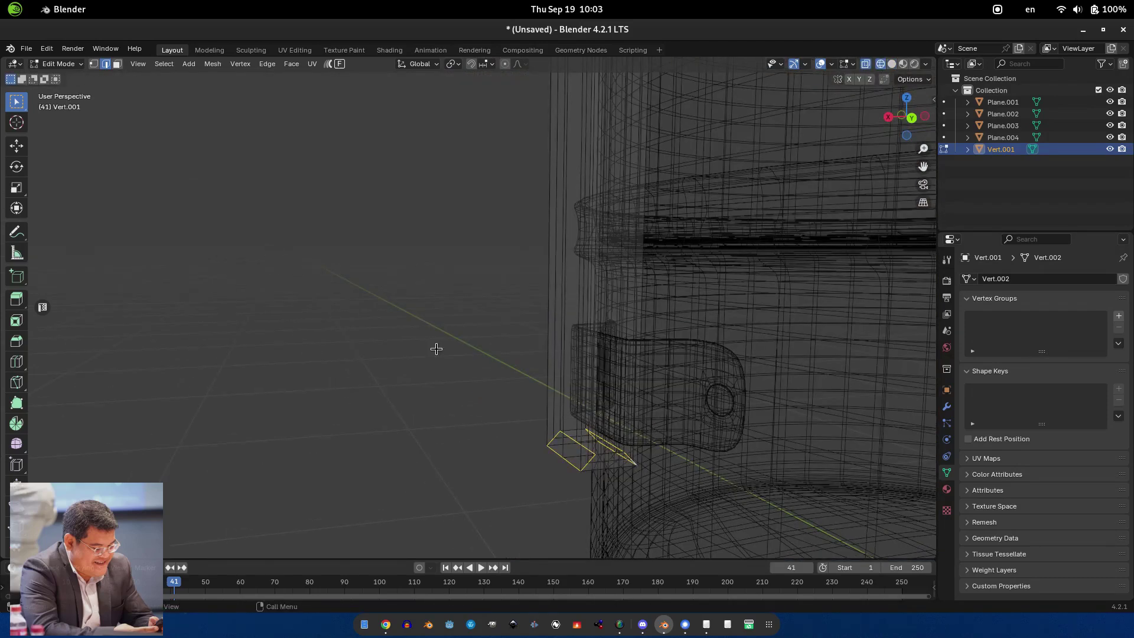
click(627, 414)
key(shift+z)
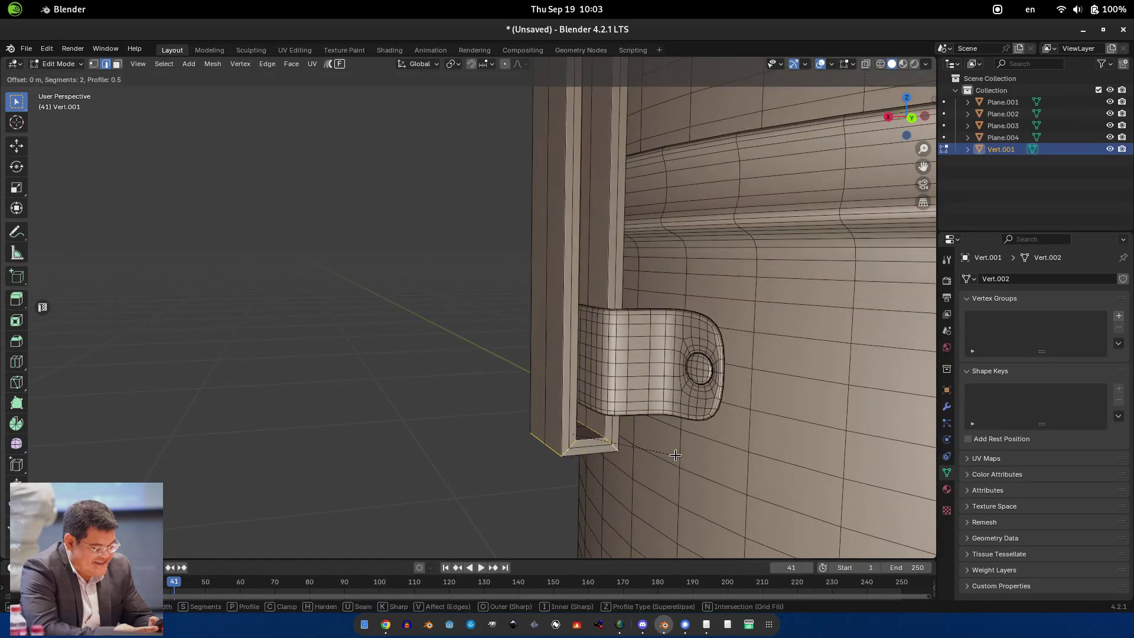
click(681, 463)
- Add a loop cut across the middle of the strap's lower turn and move its centre edges down along Z
middle_drag(680, 462, 338, 228)
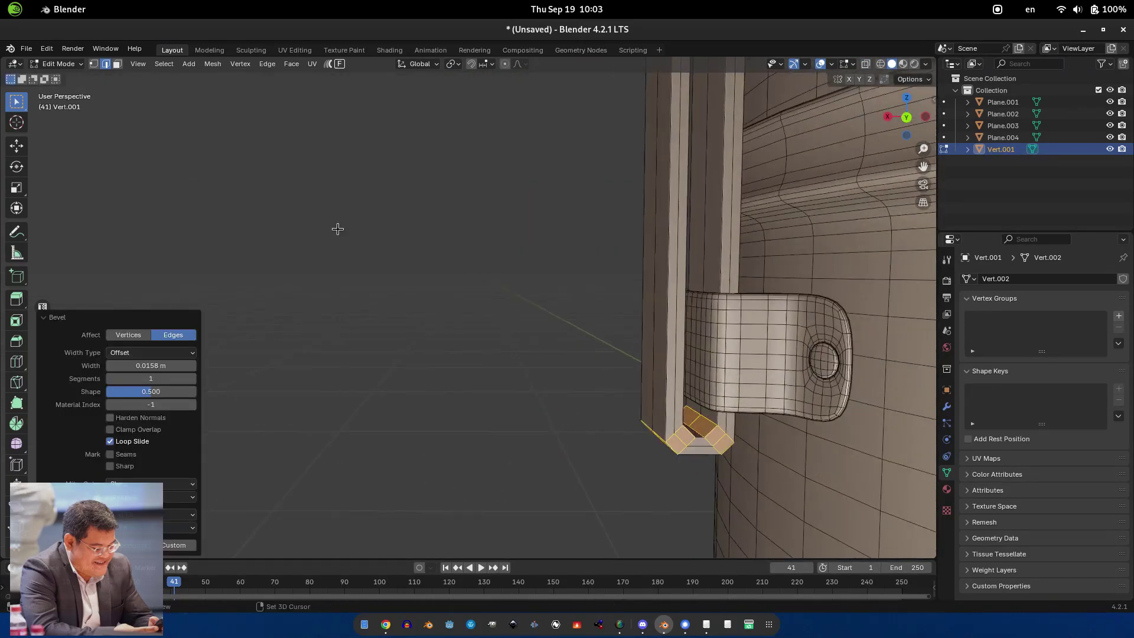
click(695, 449)
click(698, 455)
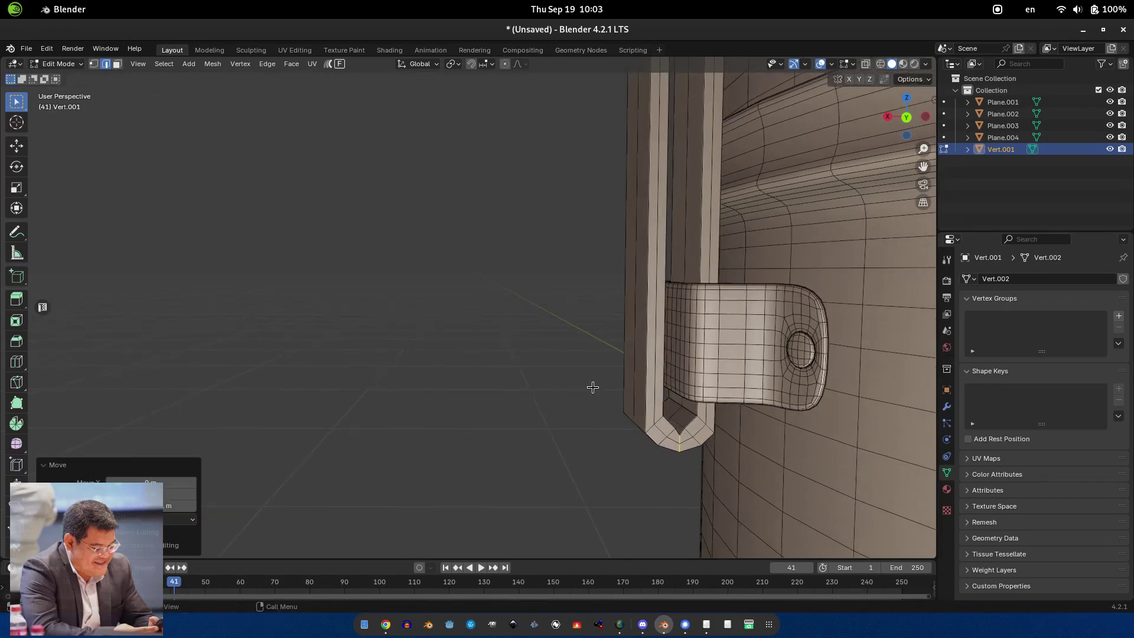
scroll(592, 387, up, 6)
key(g)
key(z)
click(505, 411)
- Fine-tune the inner centre edge of the strap's lower turn along Z to round the inside
scroll(505, 412, down, 5)
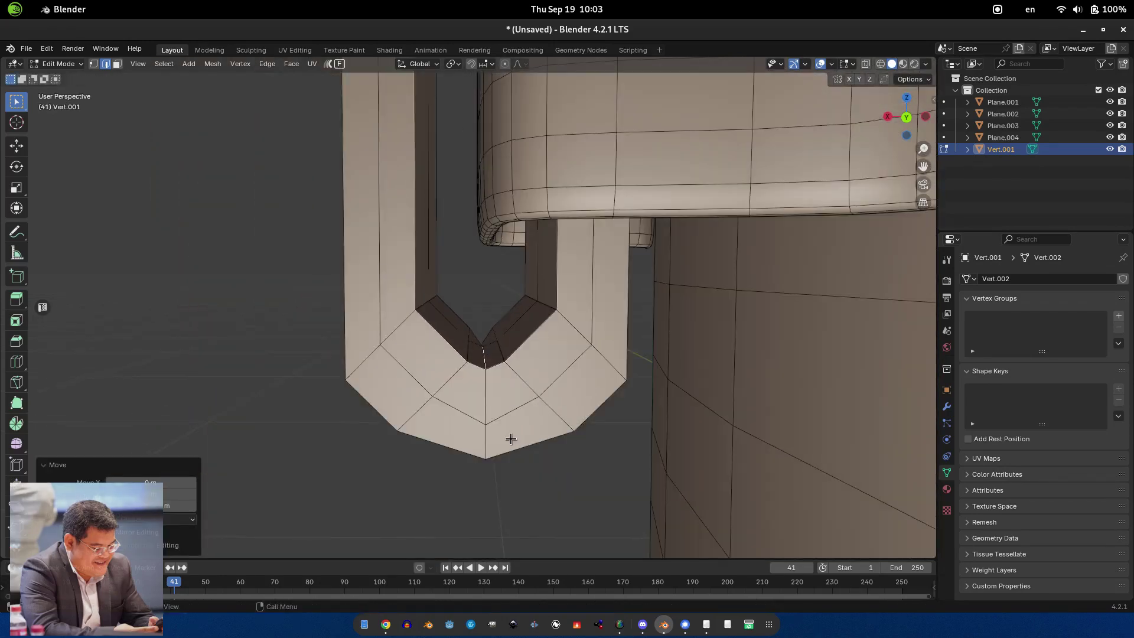
middle_drag(506, 435, 496, 309)
key(g)
key(z)
click(544, 313)
scroll(544, 313, down, 4)
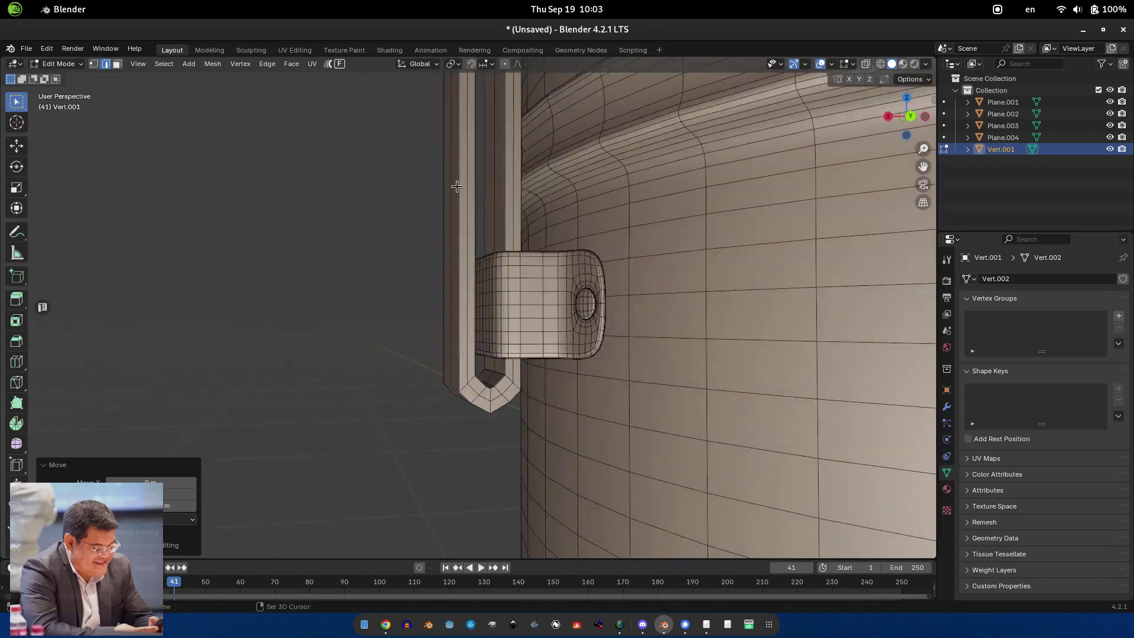
- Add three evenly spaced loop cuts across the strap
middle_drag(459, 185, 507, 494)
click(502, 351)
right_click(502, 351)
scroll(450, 319, up, 5)
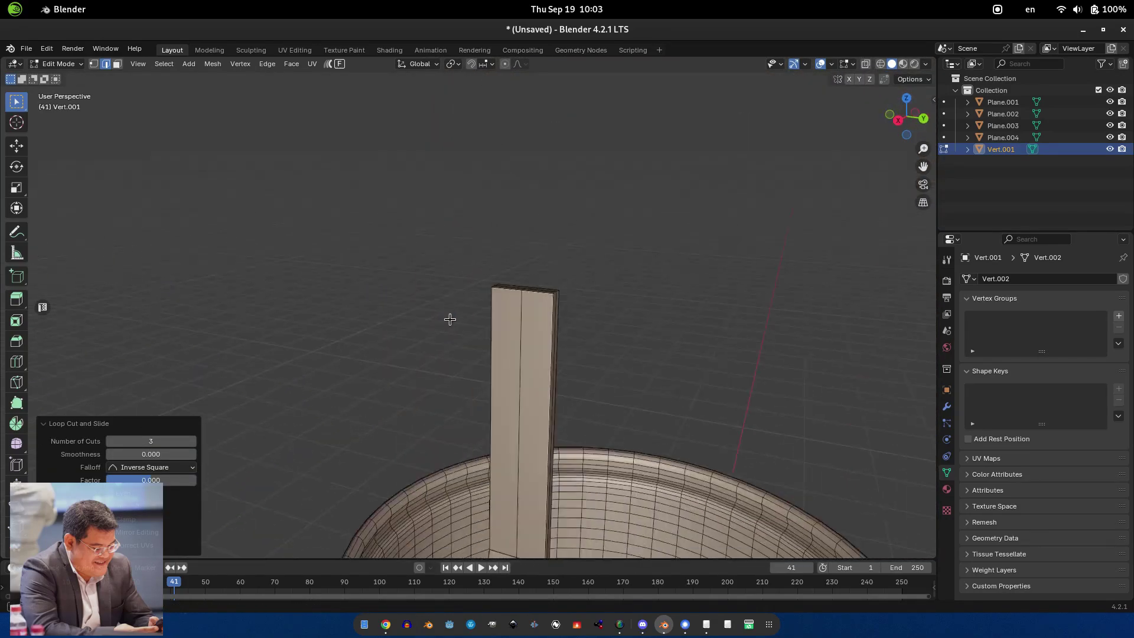
- Lower the outer corner vertices of the strap's top end about 0.06 m along Z so the tip is pointed
key(1)
drag(405, 335, 540, 387)
scroll(541, 387, down, 3)
key(g)
key(z)
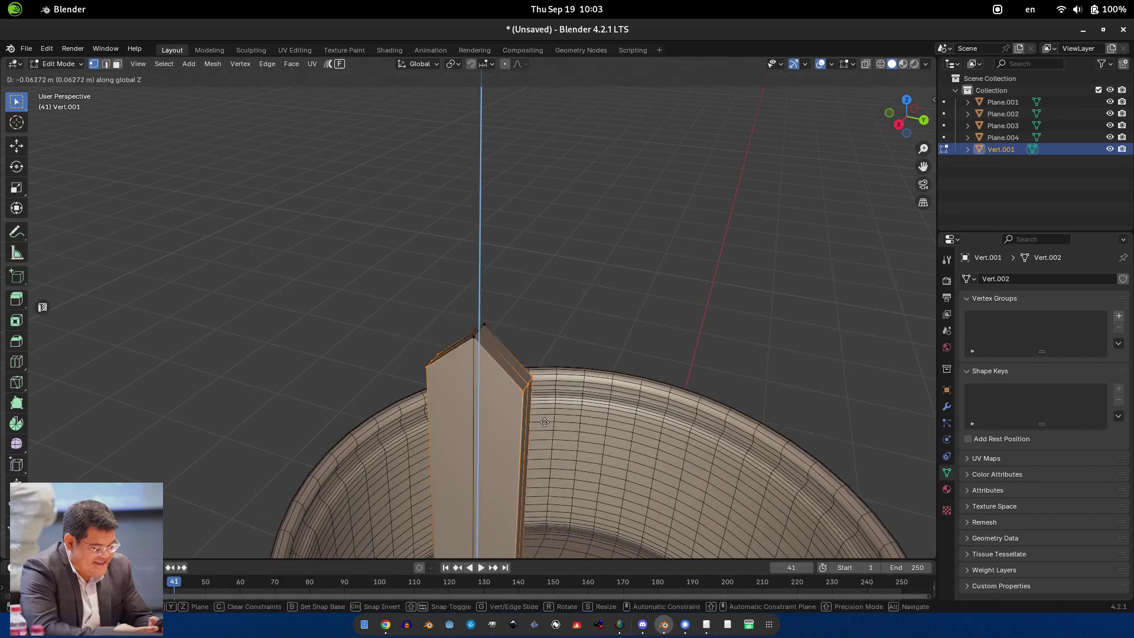
click(495, 342)
- Add one loop cut near the strap's pointed tip and another just above the upper bend
click(507, 274)
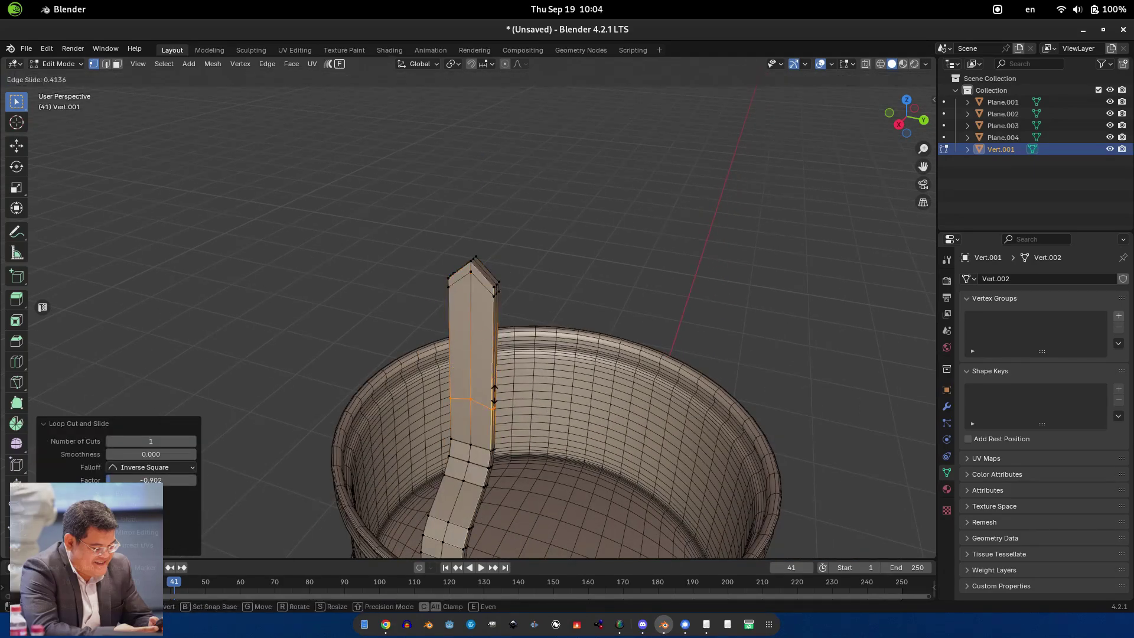
click(505, 425)
key(Tab)
- Try Shade Auto Smooth on the strap and undo the last two changes
right_click(408, 329)
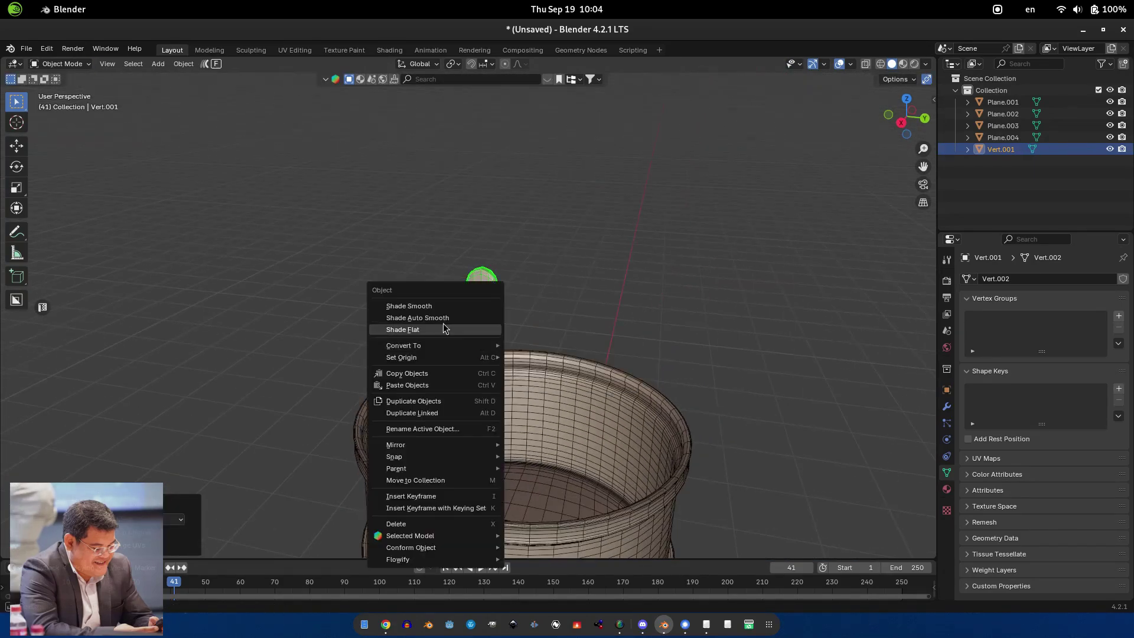
click(407, 317)
mouse_move(413, 319)
middle_down()
mouse_move(628, 340)
mouse_move(518, 337)
mouse_move(473, 245)
mouse_move(420, 307)
middle_up()
scroll(474, 245, up, 3)
key(g)
click(411, 246)
key(ctrl+z)
key(ctrl+z)
scroll(411, 313, down, 5)
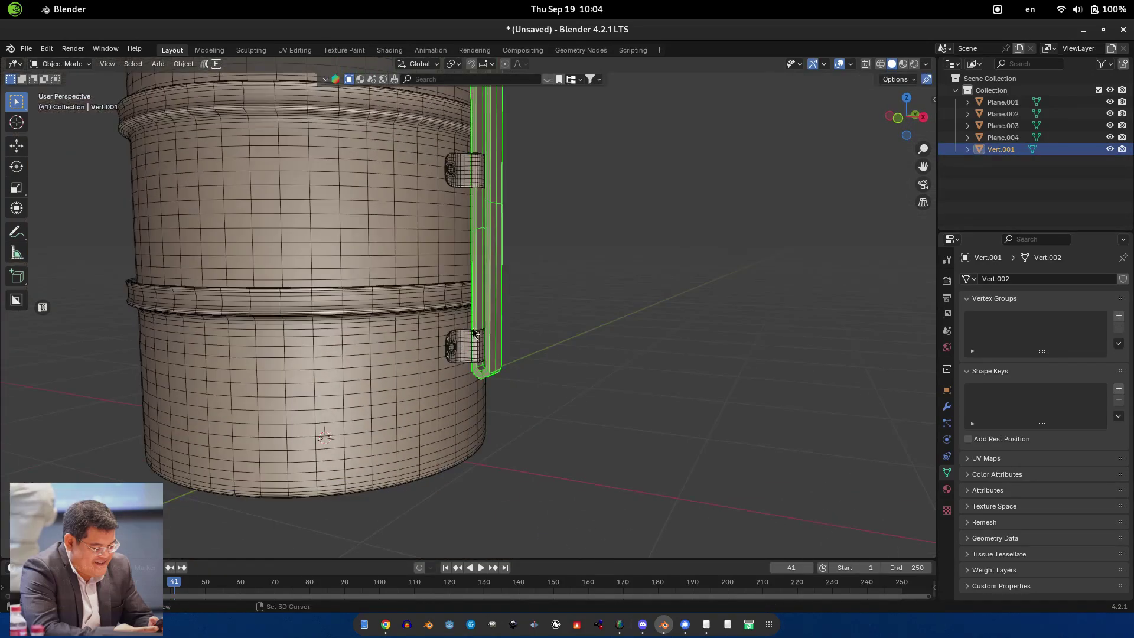
- Level the cross loops of both vertical runs by scaling and move them down about 0.67 m, just above the lower turn
key(shift+z)
key(Tab)
key(s)
click(553, 275)
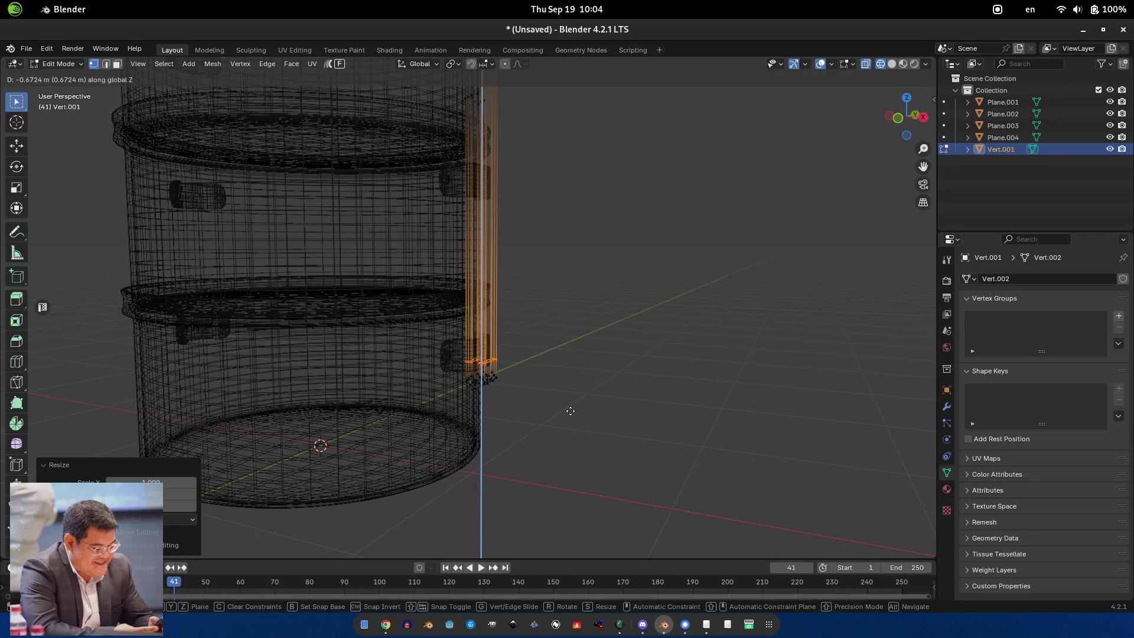
click(480, 258)
- Add two loop cuts to each vertical run of the strap and scale the matching pairs level
key(ctrl+r)
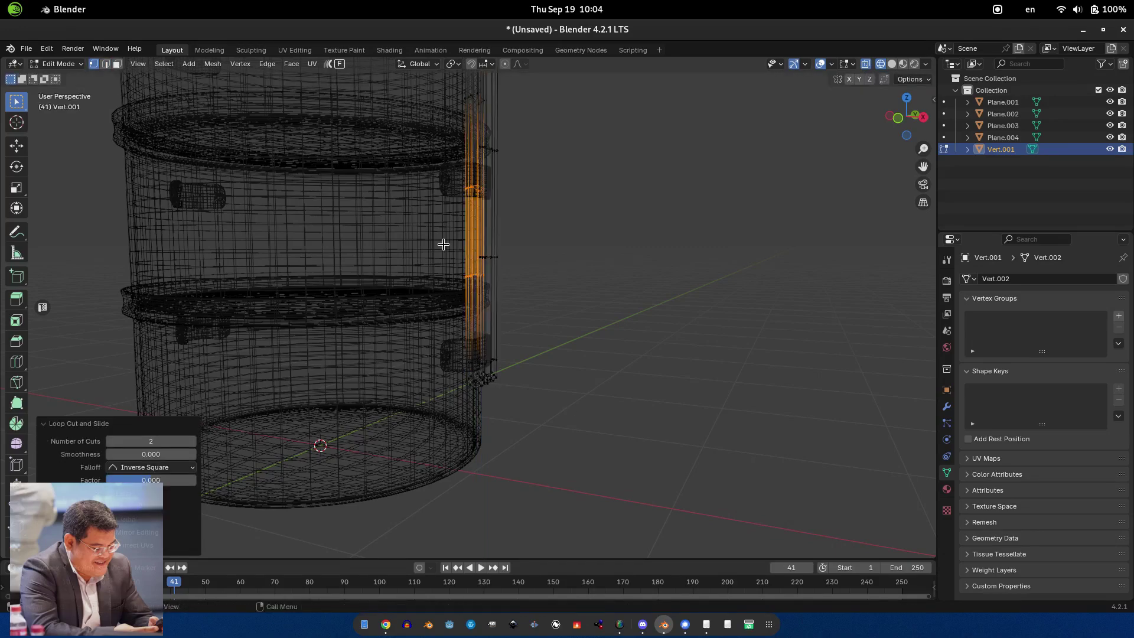
scroll(542, 274, up, 6)
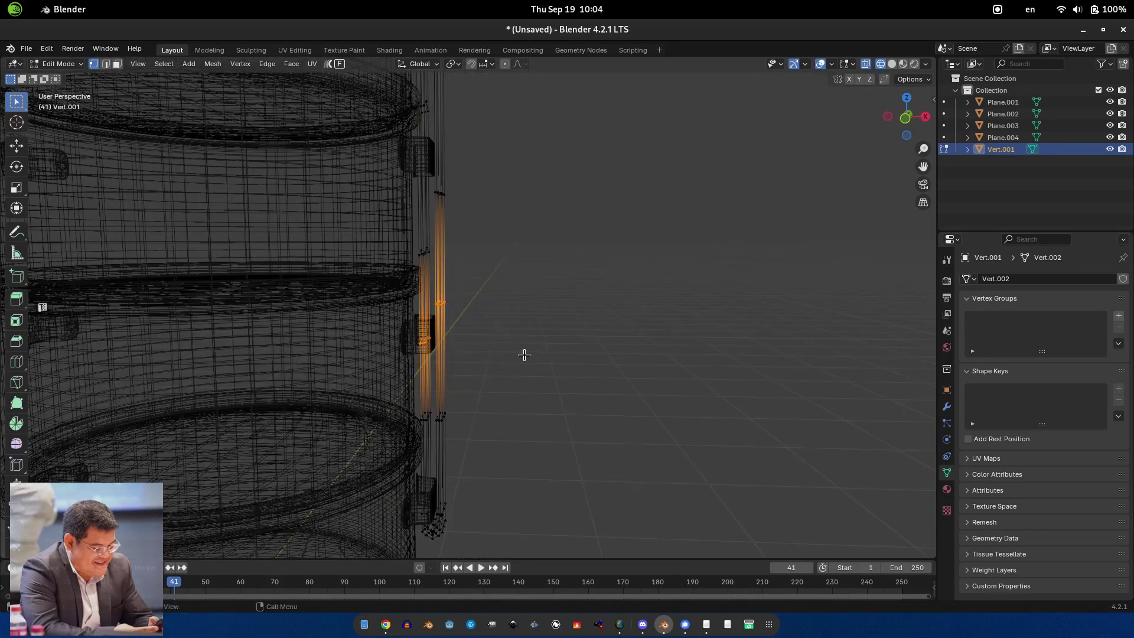
key(s)
click(417, 249)
key(Escape)
scroll(514, 368, down, 4)
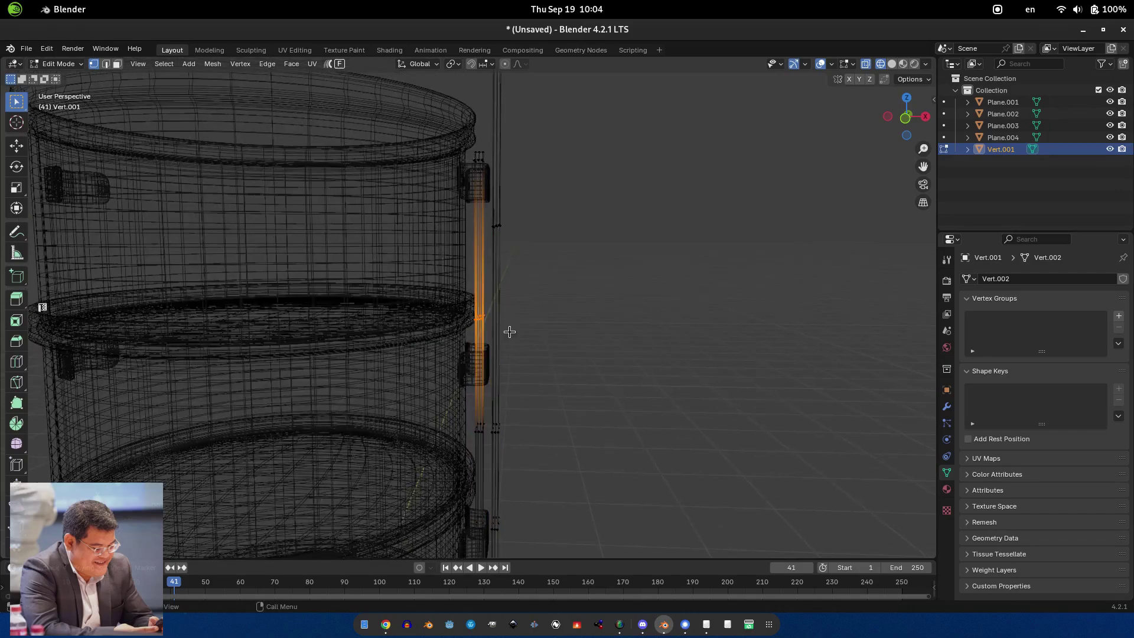
click(567, 319)
scroll(540, 319, up, 2)
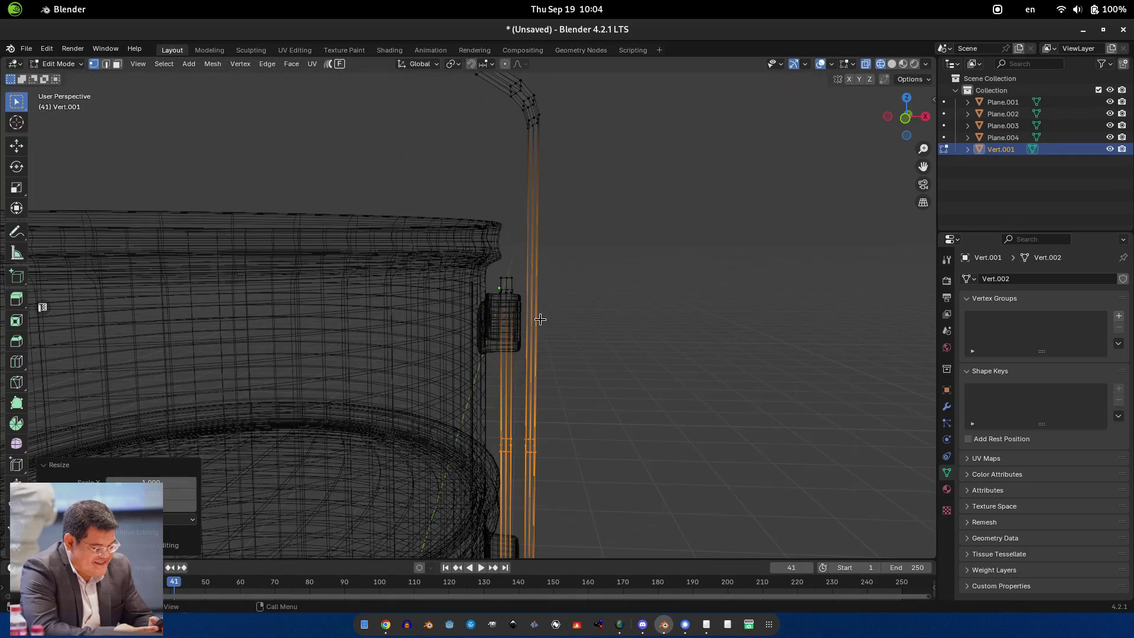
- Add a level 1 Subdivision Surface to the strap in Object Mode with the solid shading restored
click(536, 269)
key(Tab)
key(alt+z)
key(ctrl+1)
middle_drag(572, 314, 581, 373)
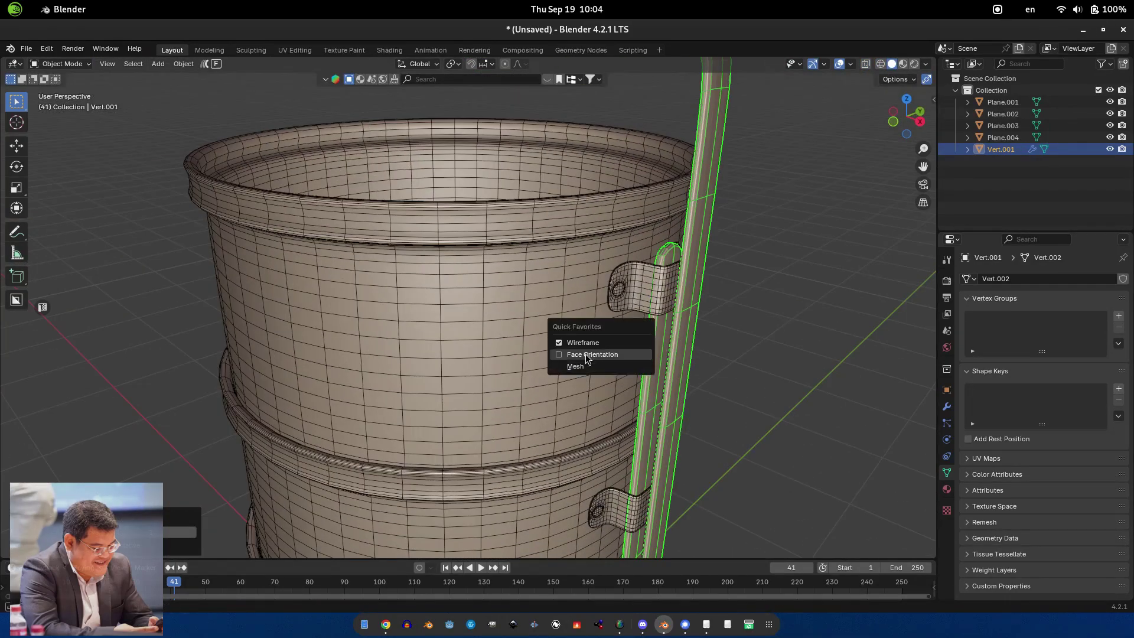
right_click(587, 358)
click(753, 360)
- Add one centred loop cut to the strap's upper vertical segment
scroll(752, 359, down, 2)
middle_drag(753, 360, 472, 405)
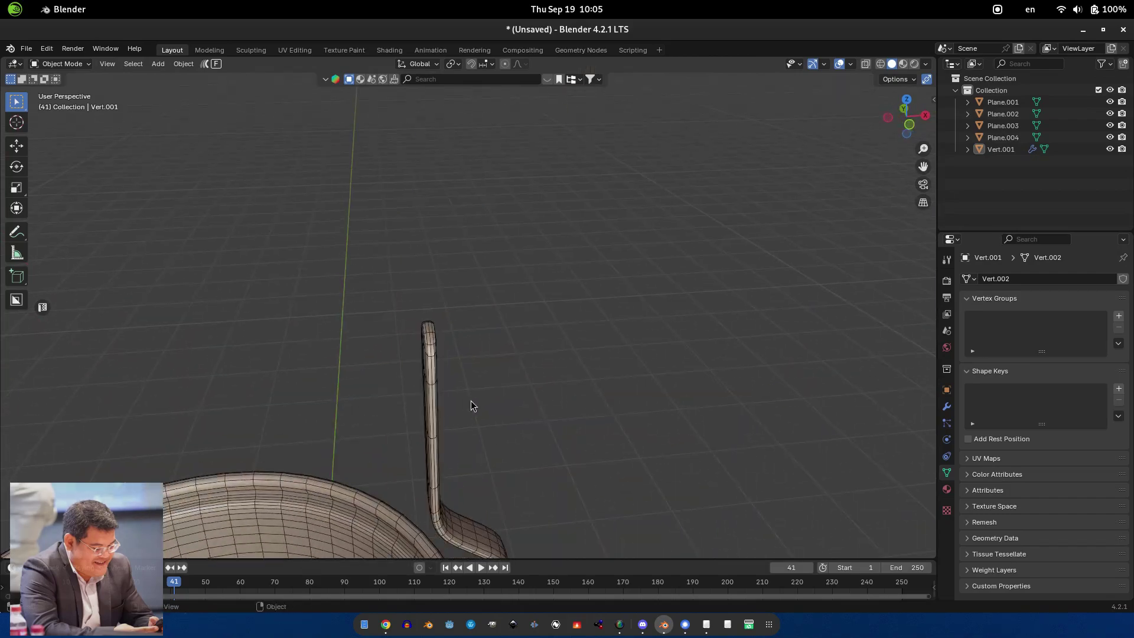
scroll(473, 405, up, 3)
click(689, 284)
scroll(506, 254, down, 3)
key(Tab)
key(ctrl+r)
scroll(499, 243, up, 1)
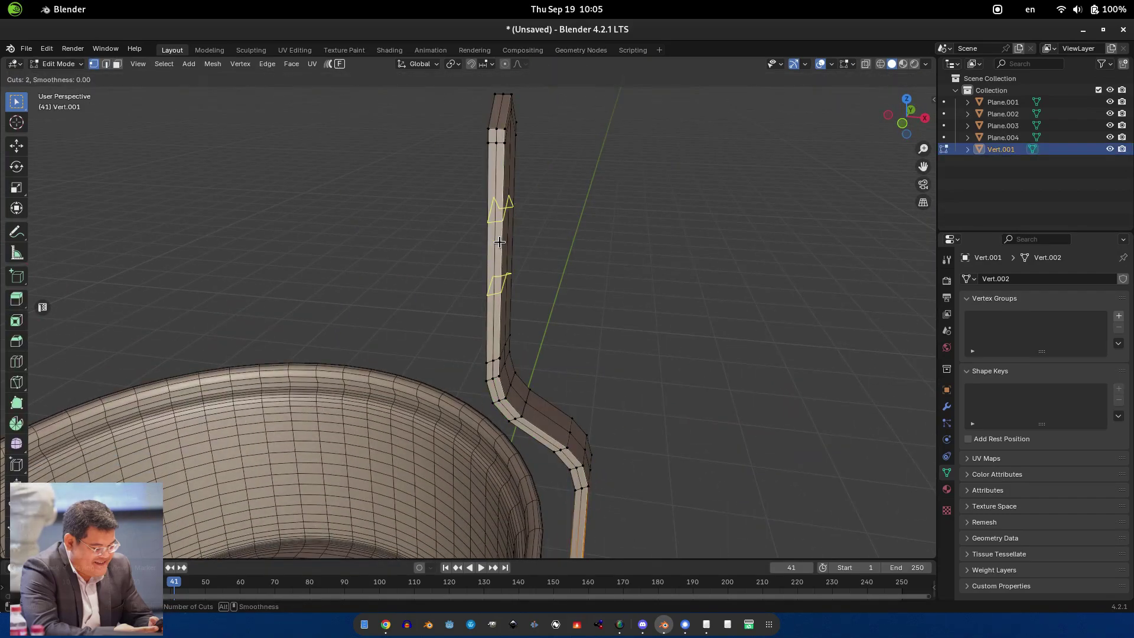
scroll(499, 243, down, 1)
click(499, 242)
right_click(499, 242)
scroll(575, 460, down, 2)
scroll(575, 460, up, 2)
scroll(552, 410, down, 1)
scroll(466, 353, up, 2)
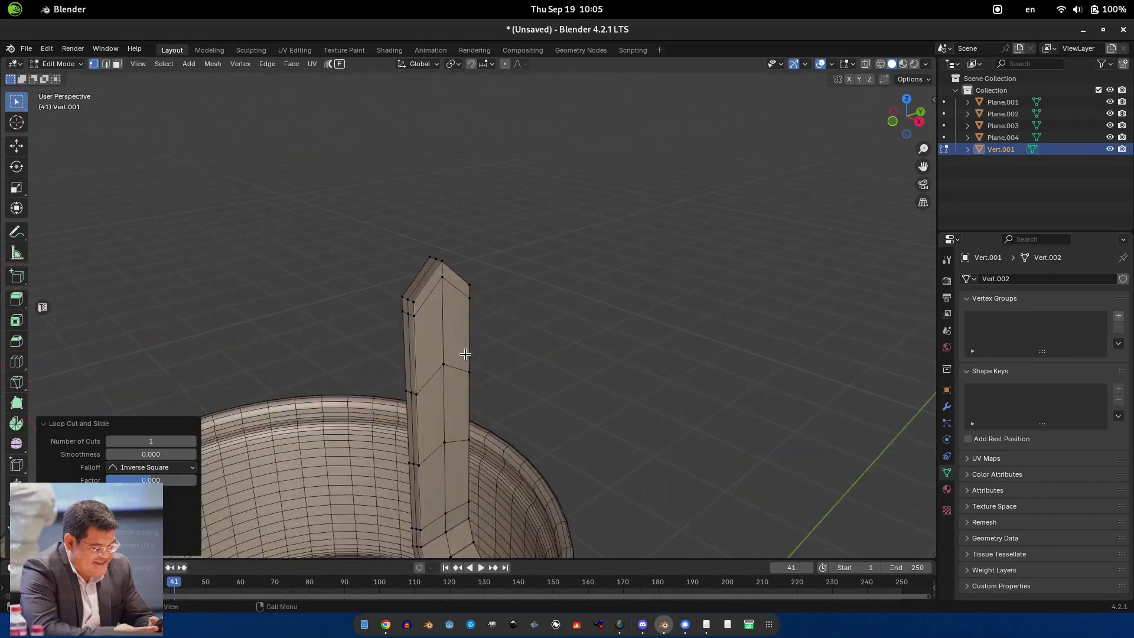
- Add another loop cut below the strap's pointed tip, flatten it with a Z scale of 0 and raise it slightly
middle_drag(466, 353, 499, 338)
key(alt+z)
key(ctrl+e)
key(Escape)
key(ctrl+r)
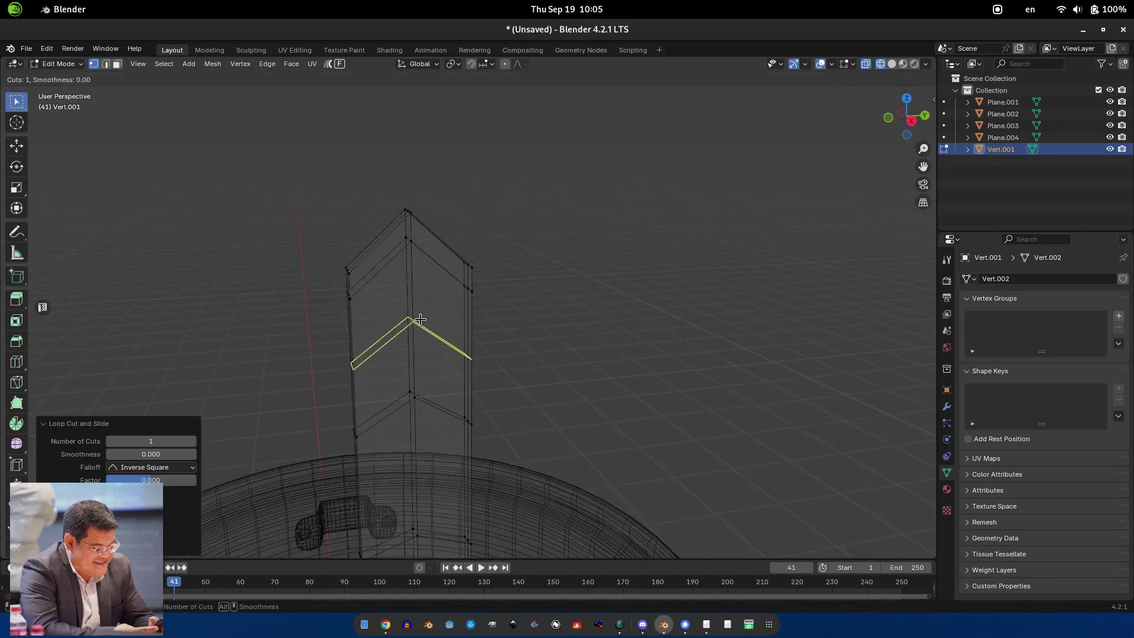
click(421, 317)
key(s)
key(z)
key(0)
key(Return)
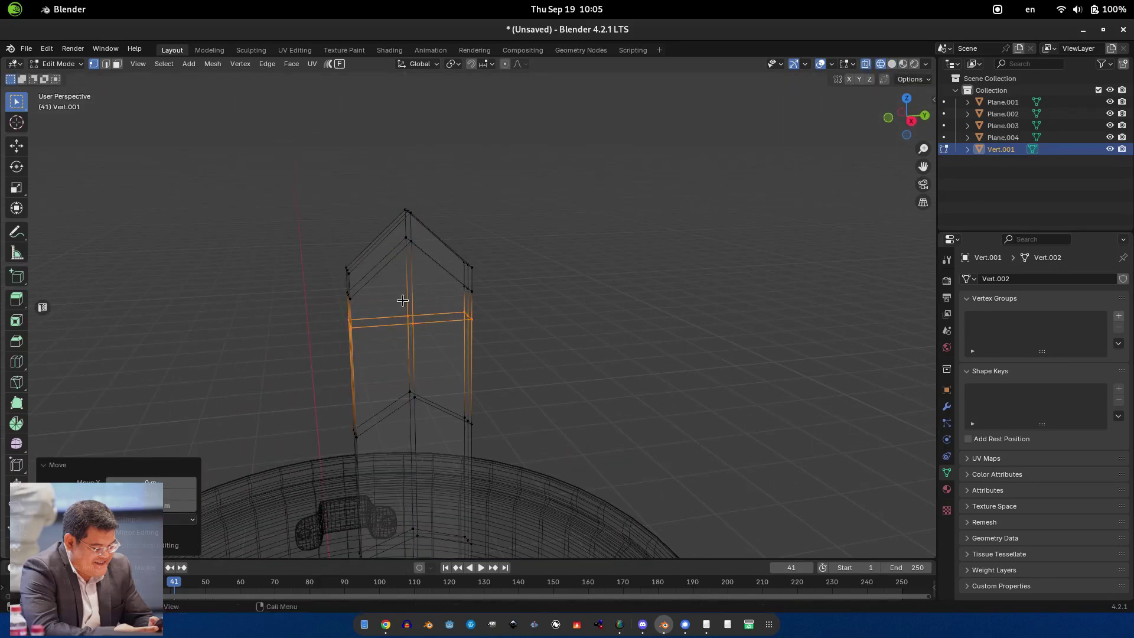
- Bevel the new loop's centre vertex by 0.0314 m into a diamond face and extrude it about 0.014 m for a stud
click(409, 320)
scroll(405, 347, up, 2)
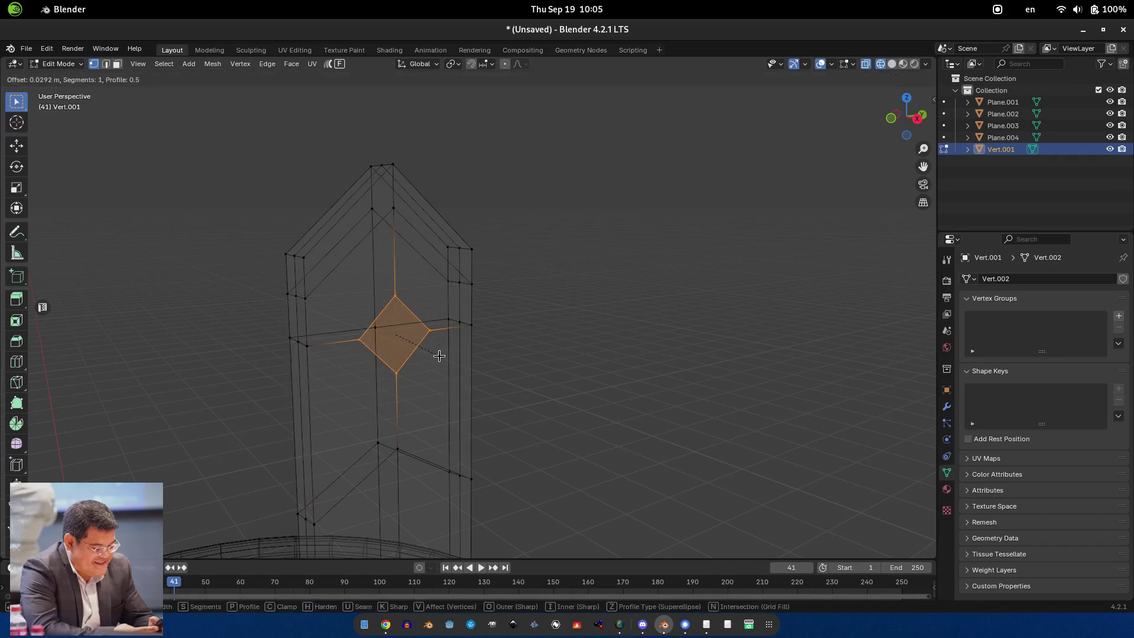
click(441, 357)
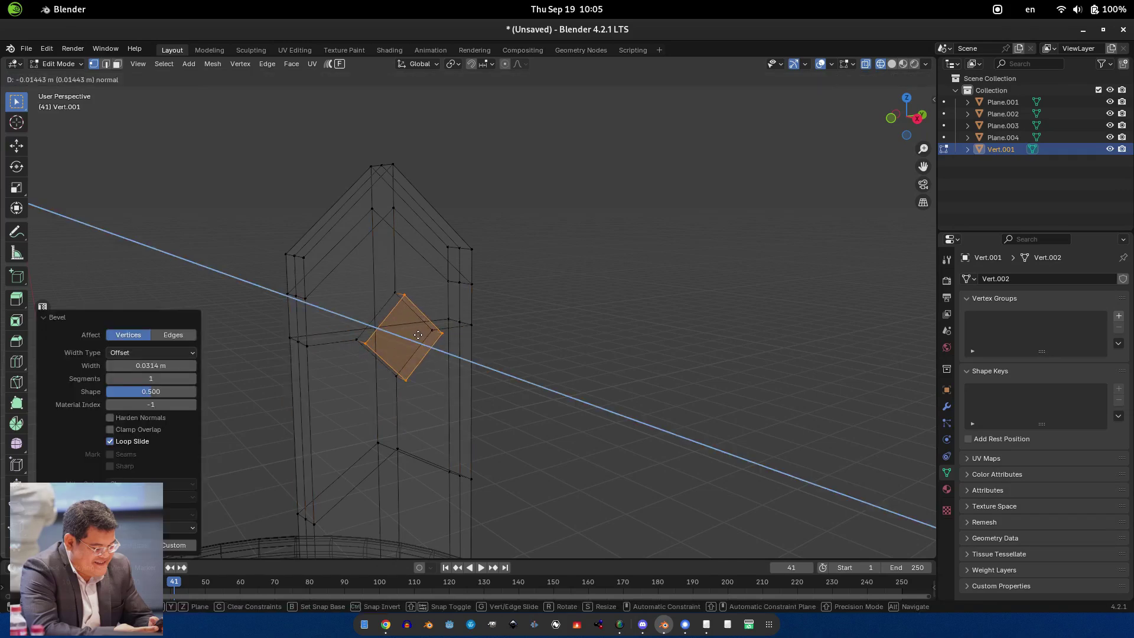
click(418, 335)
- Add a loop cut around the stud's sides and scale it slightly outward
middle_drag(441, 331, 422, 358)
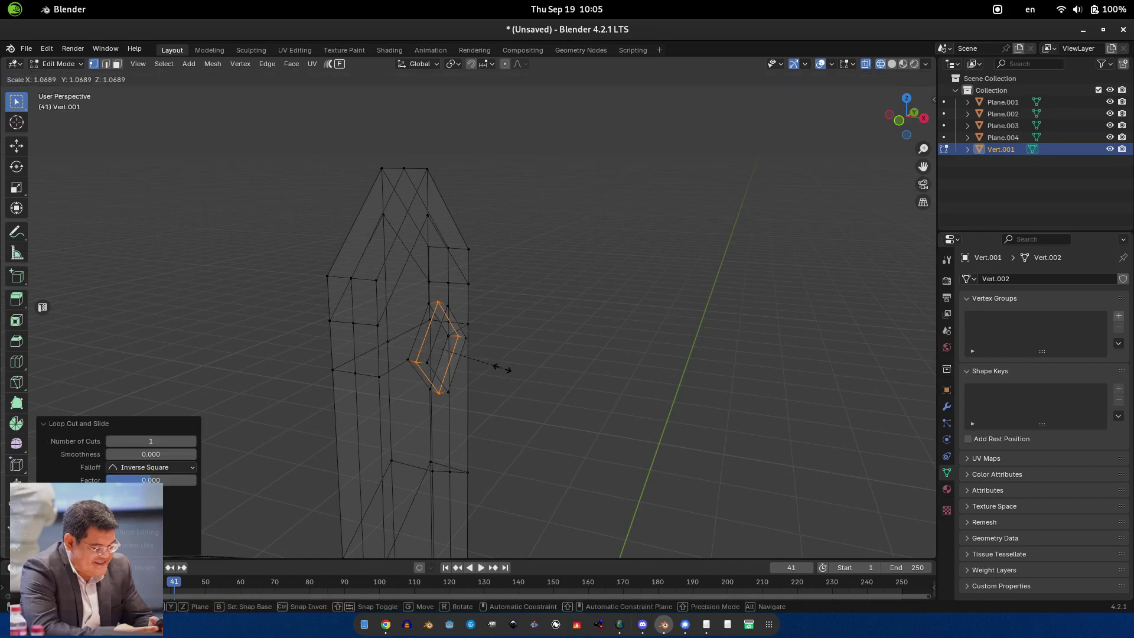
click(412, 362)
key(2)
scroll(414, 327, up, 4)
- Bevel the edge loop at the stud's base and resize the resulting middle loop to form a groove
middle_drag(414, 327, 362, 369)
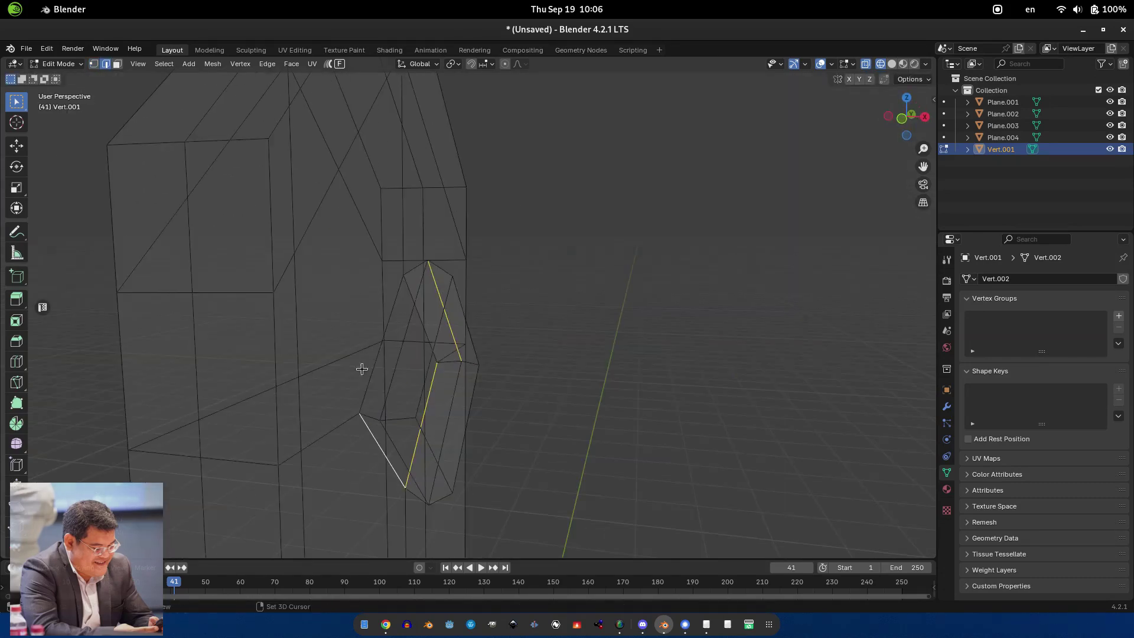
click(559, 384)
key(Tab)
middle_drag(559, 385, 472, 366)
key(Tab)
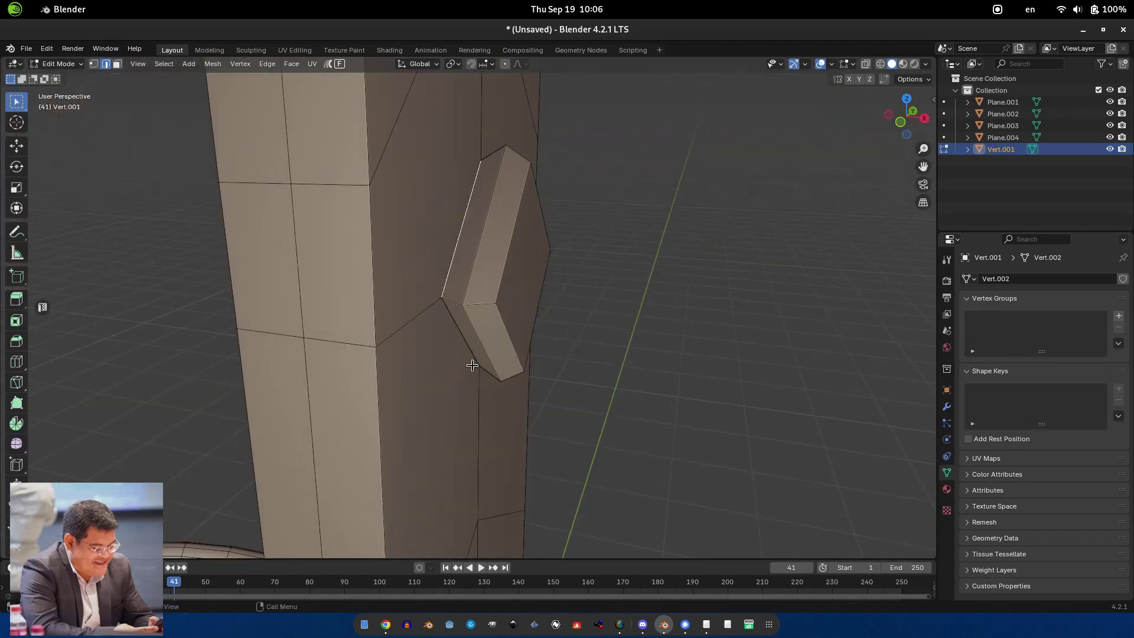
click(658, 412)
key(Tab)
middle_drag(658, 412, 526, 397)
key(Tab)
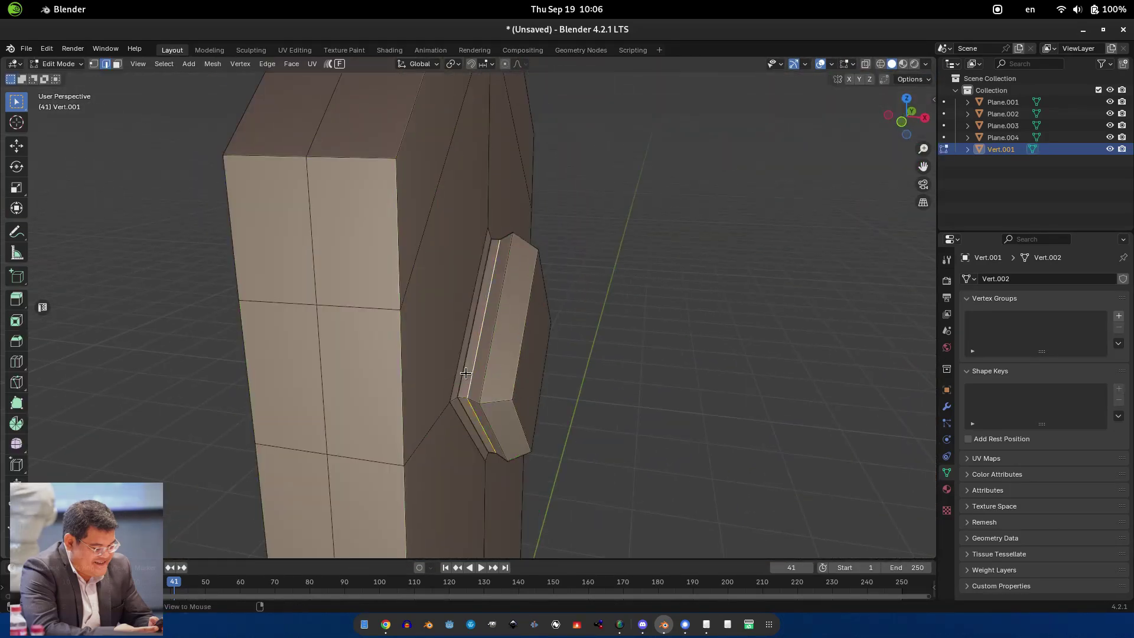
click(691, 392)
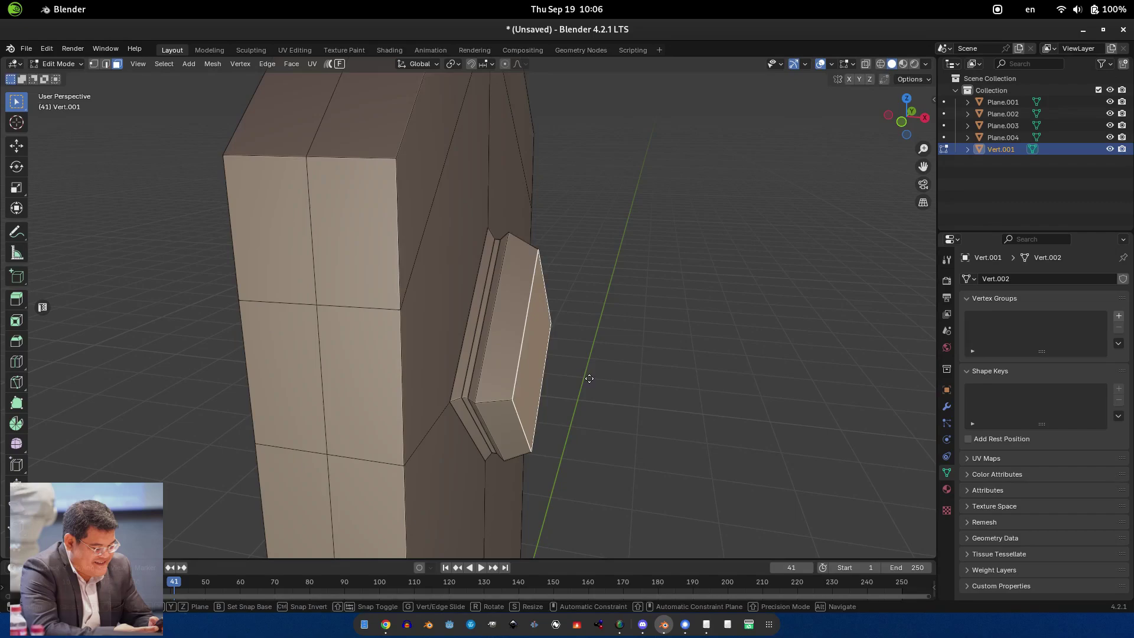
- Duplicate the finished side strap, mirror the copy across X to the opposite side of the pots, and join both straps into one object
key(Tab)
middle_drag(572, 383, 632, 366)
scroll(502, 374, down, 3)
right_click(466, 331)
scroll(473, 354, down, 4)
key(shift+d)
right_click(633, 359)
key(ctrl+m)
key(x)
key(Return)
shift+click(564, 172)
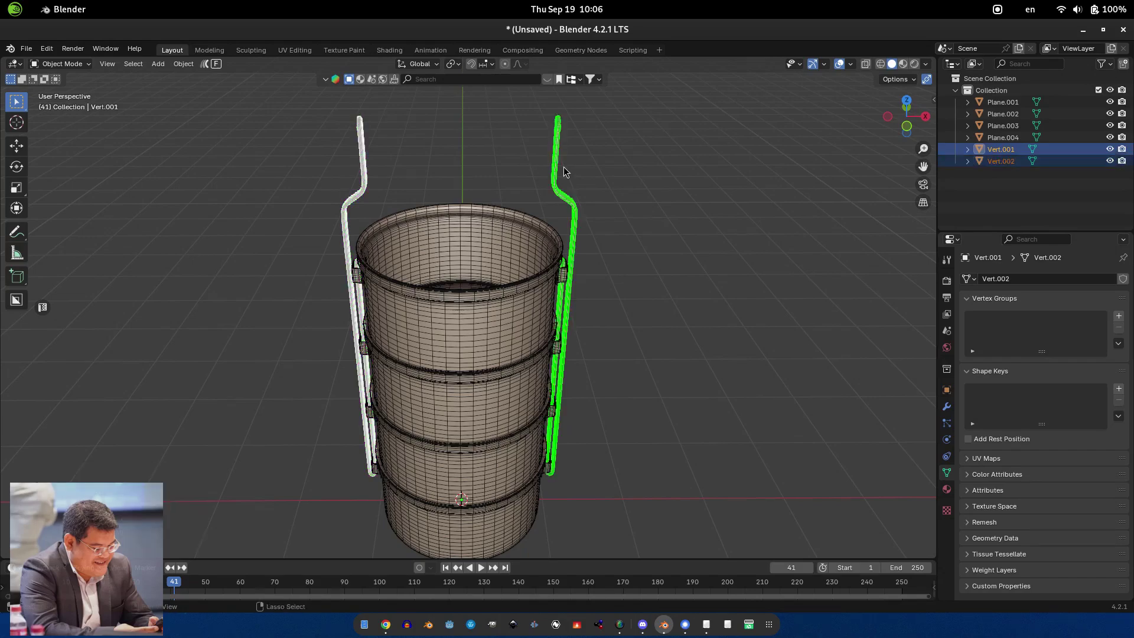
click(521, 154)
- Recalculate the normals of the four pot meshes so that their faces point outward
middle_drag(679, 304, 572, 438)
key(Tab)
scroll(608, 287, down, 5)
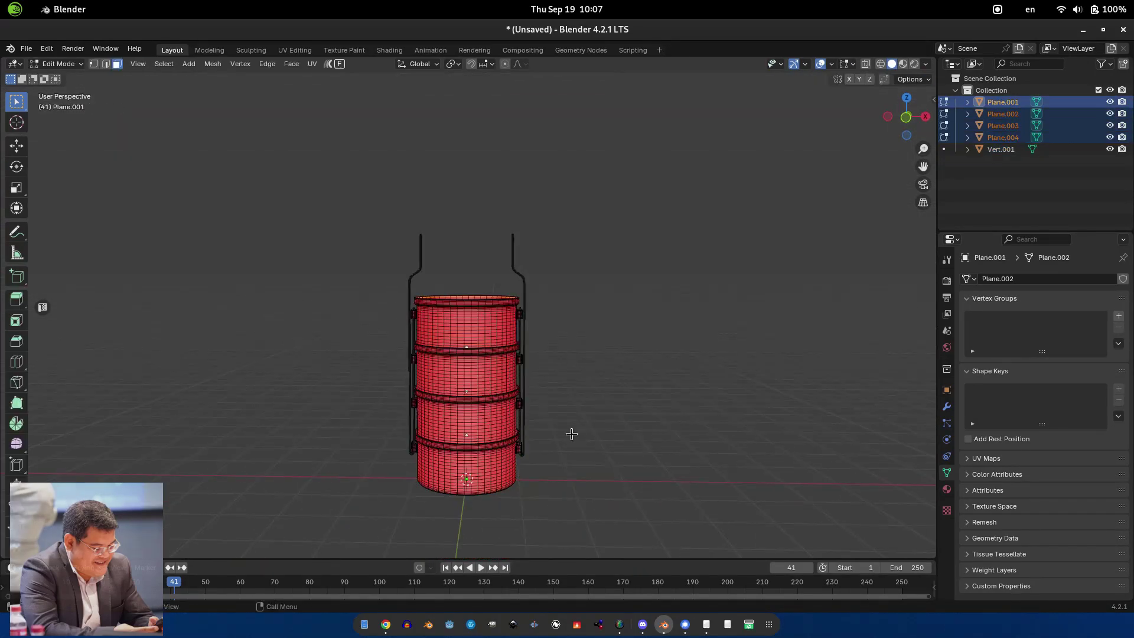
key(Tab)
key(alt+a)
scroll(374, 348, up, 5)
middle_drag(374, 348, 562, 380)
- Add a cube, raise it along Z above the pots and scale it down to fit between the strap tops
key(KP_1)
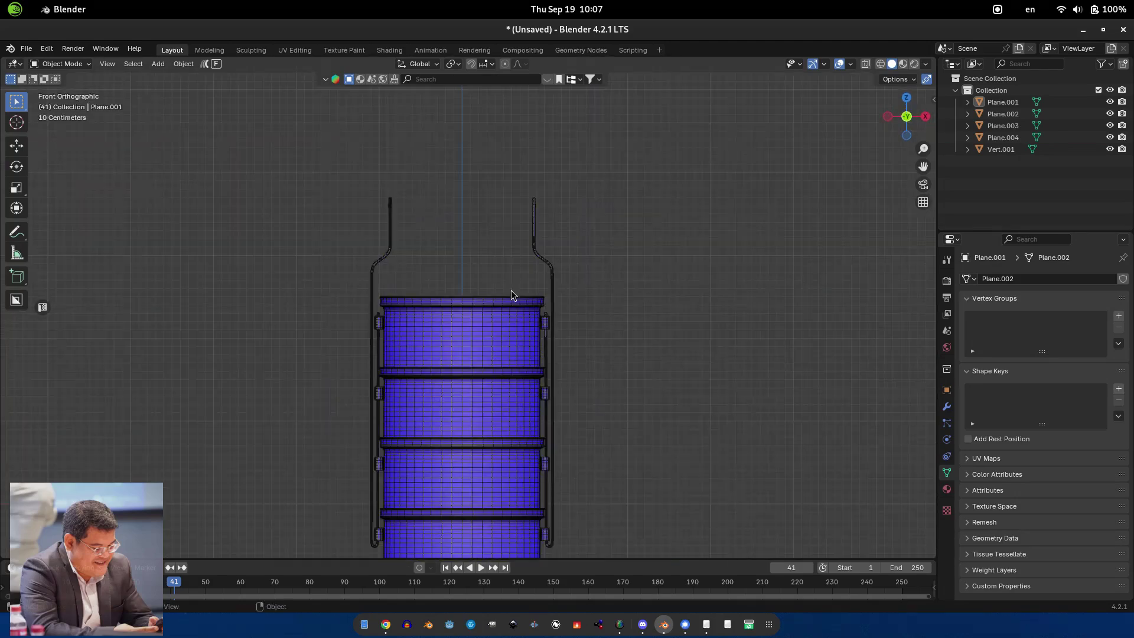
scroll(586, 345, up, 2)
key(shift+a)
mouse_move(605, 356)
click(641, 102)
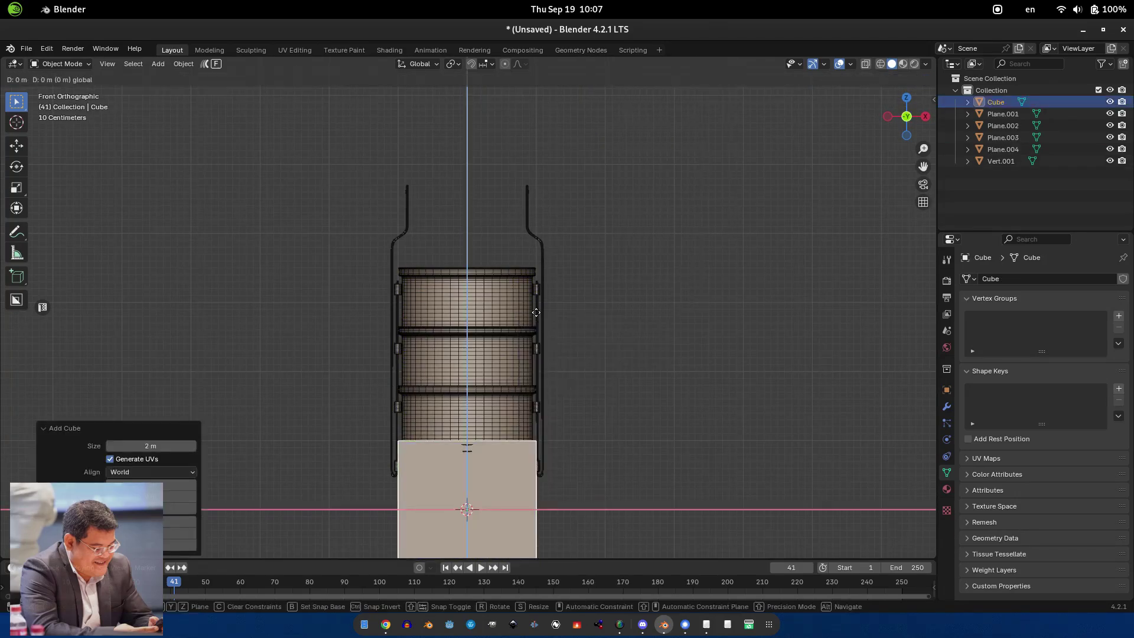
key(g)
key(z)
click(661, 427)
key(s)
click(535, 279)
scroll(496, 309, up, 4)
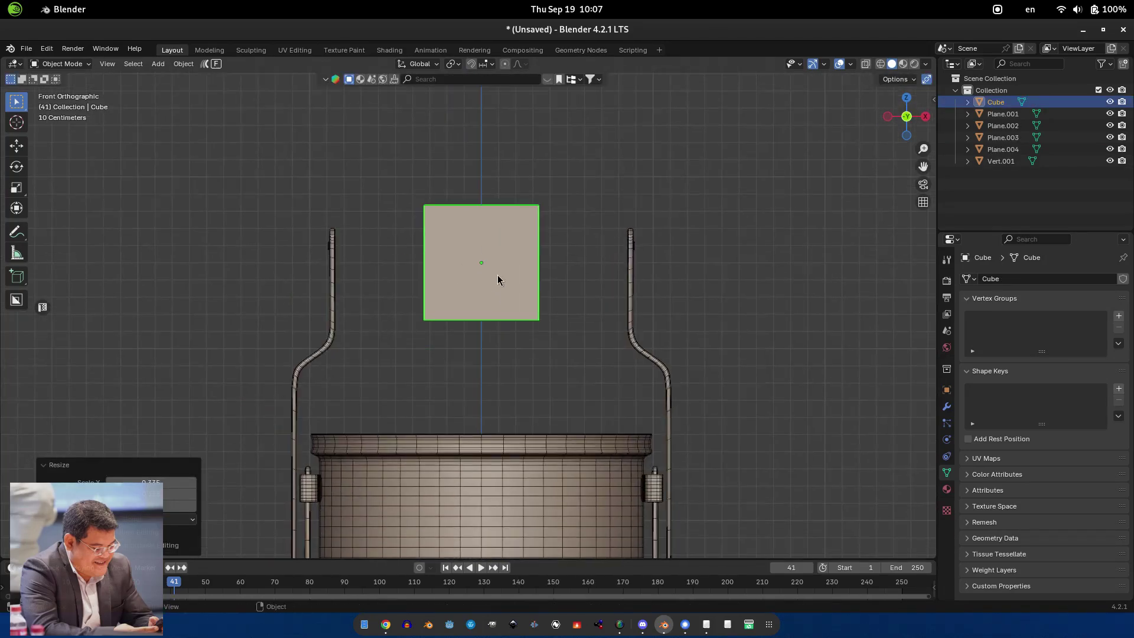
- Move the cube's whole mesh along X until its inner side reaches the object's centre line
key(Tab)
key(alt+a)
key(a)
key(g)
key(x)
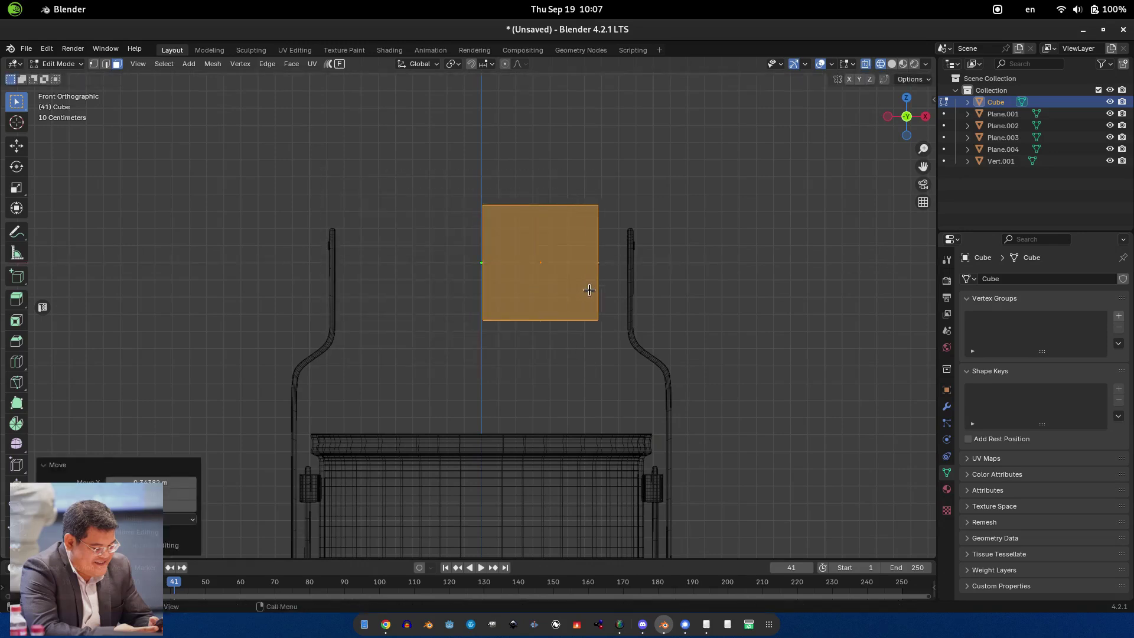
click(587, 289)
- Add an X-axis Mirror modifier with clipping to the cube for the carrying handle
key(Tab)
click(947, 407)
click(1033, 276)
mouse_move(1004, 276)
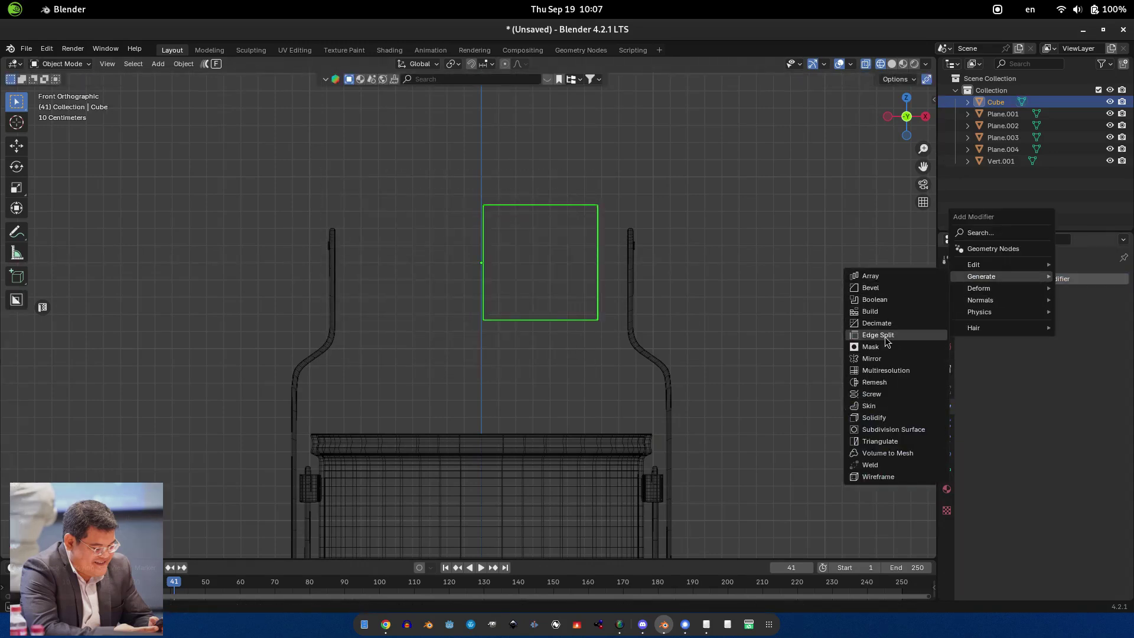
click(893, 358)
- Close the handle's inner side onto the mirror plane, reduce the block's height and extend its outer end along X to the strap
key(Tab)
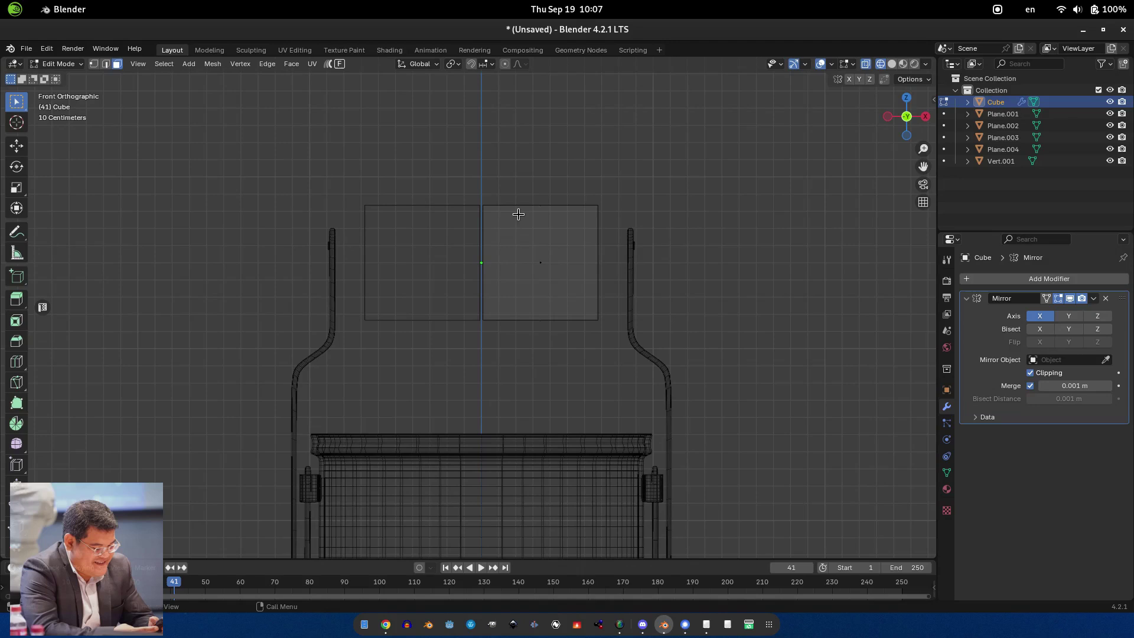
key(s)
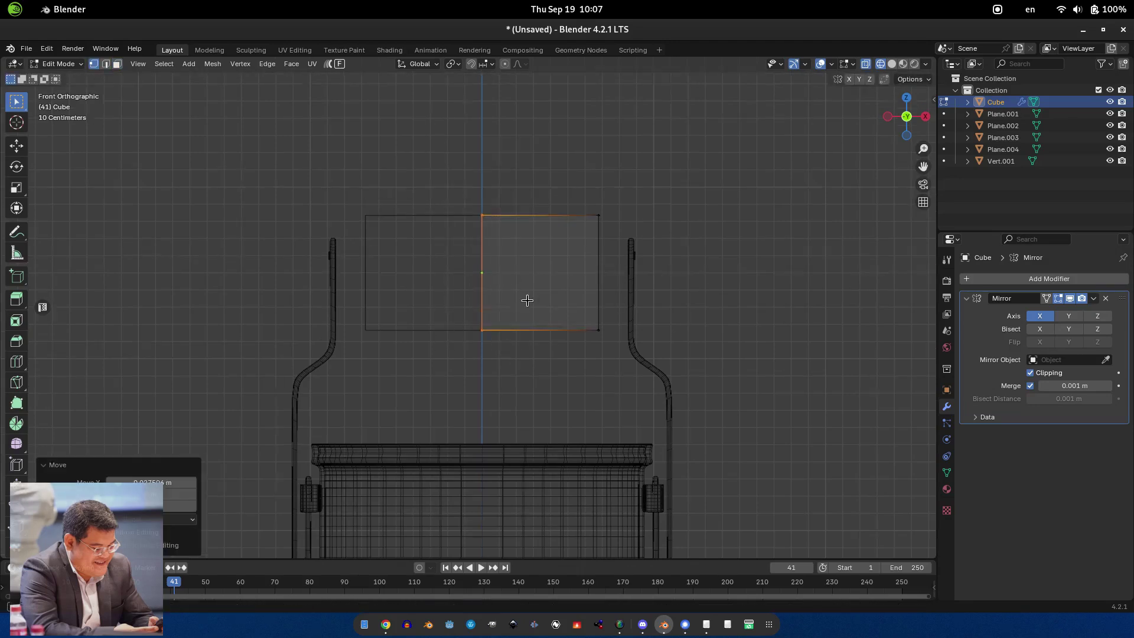
scroll(597, 349, up, 2)
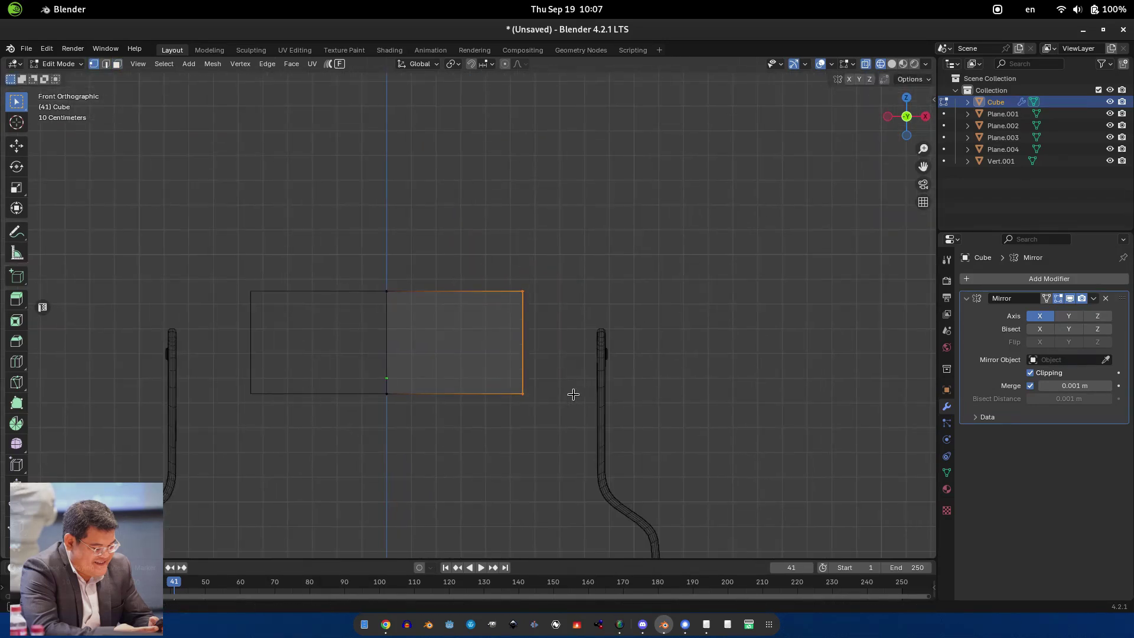
key(s)
key(x)
click(661, 414)
key(g)
key(Escape)
- Scale the handle's outer end down into a taper and add three evenly spaced loop cuts along its half
drag(518, 223, 611, 444)
key(s)
click(652, 432)
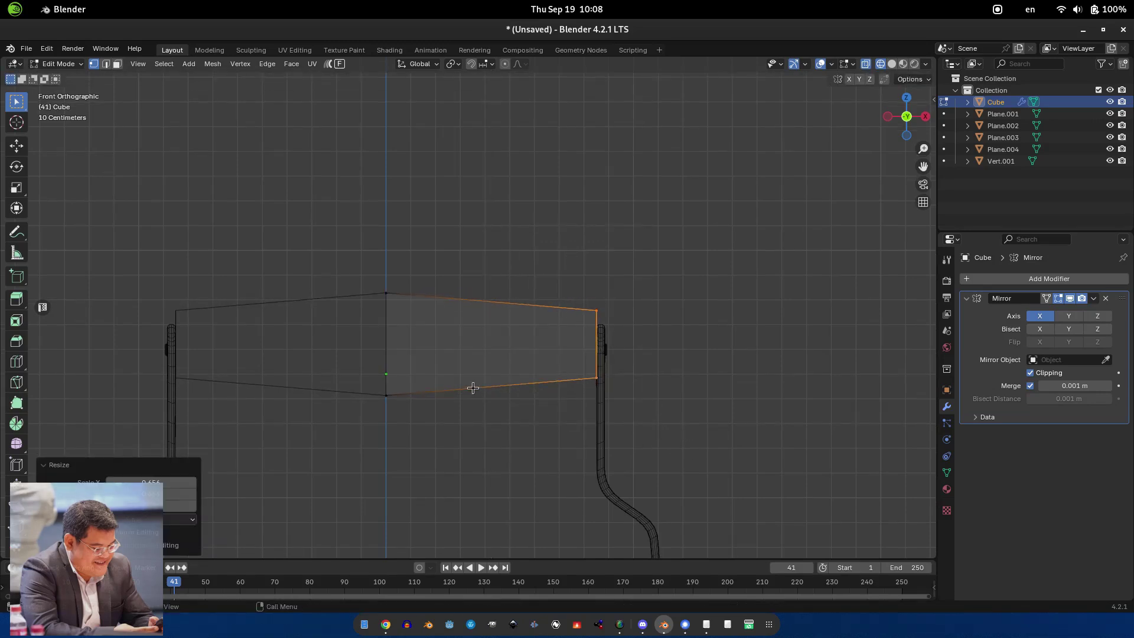
scroll(453, 326, down, 1)
click(453, 326)
right_click(428, 281)
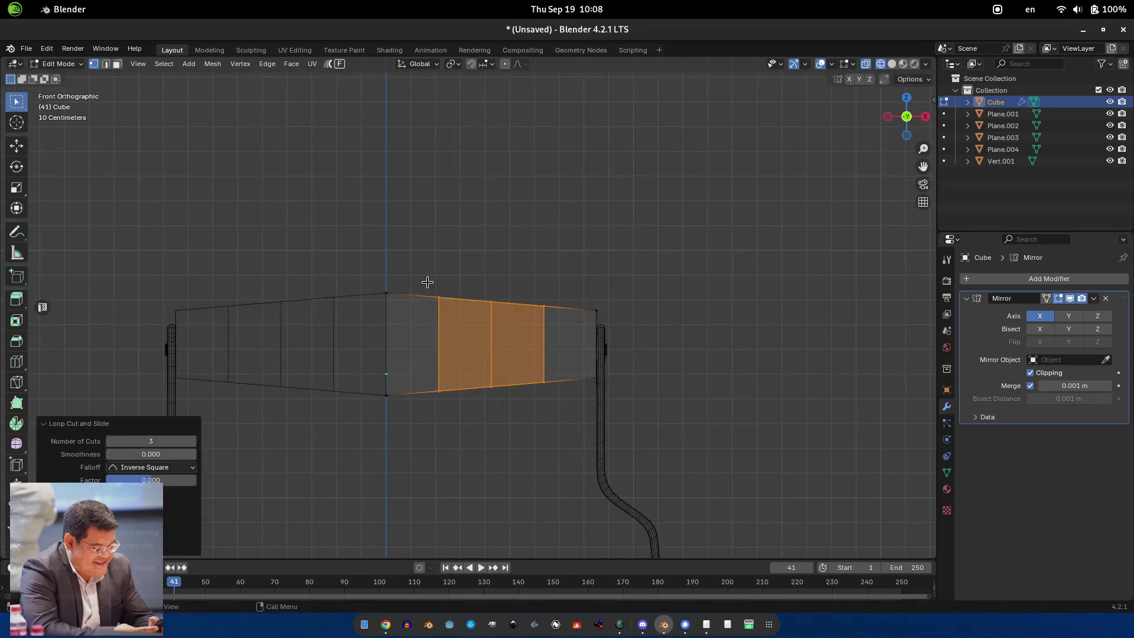
- Scale the new loops individually so that the handle bulges in the middle and curves toward its end
click(468, 451)
drag(463, 455, 527, 242)
key(s)
click(503, 233)
alt+click(543, 354)
key(s)
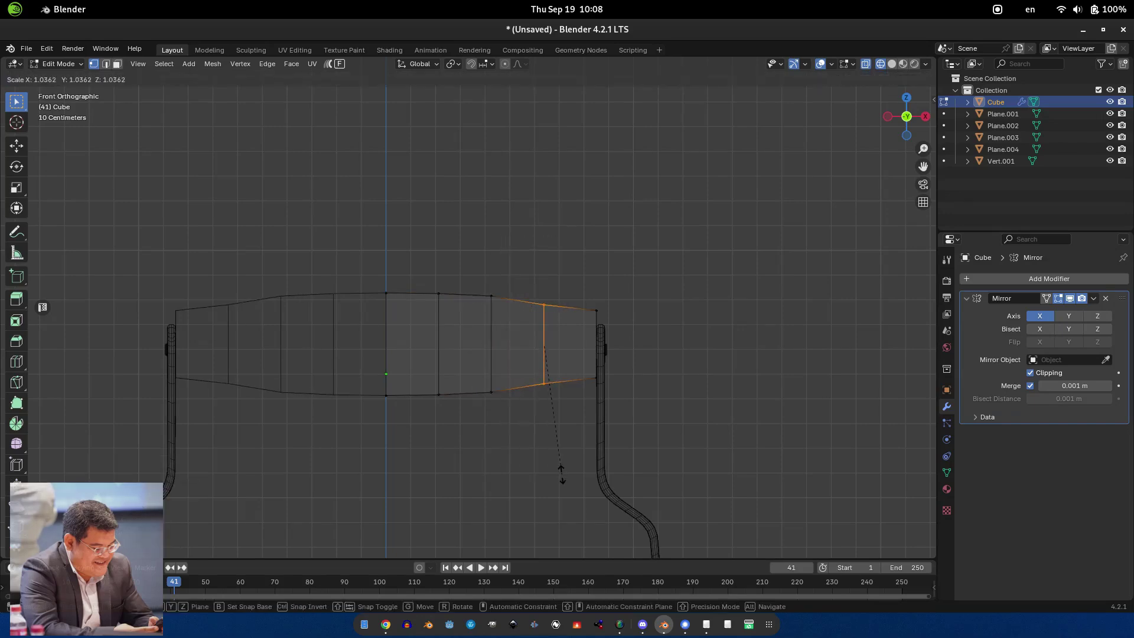
click(542, 385)
- Resize the handle's centre loop and the loop beside it to refine the middle of the bulge
middle_drag(542, 385, 542, 354)
scroll(541, 355, up, 3)
key(KP_1)
alt+click(420, 366)
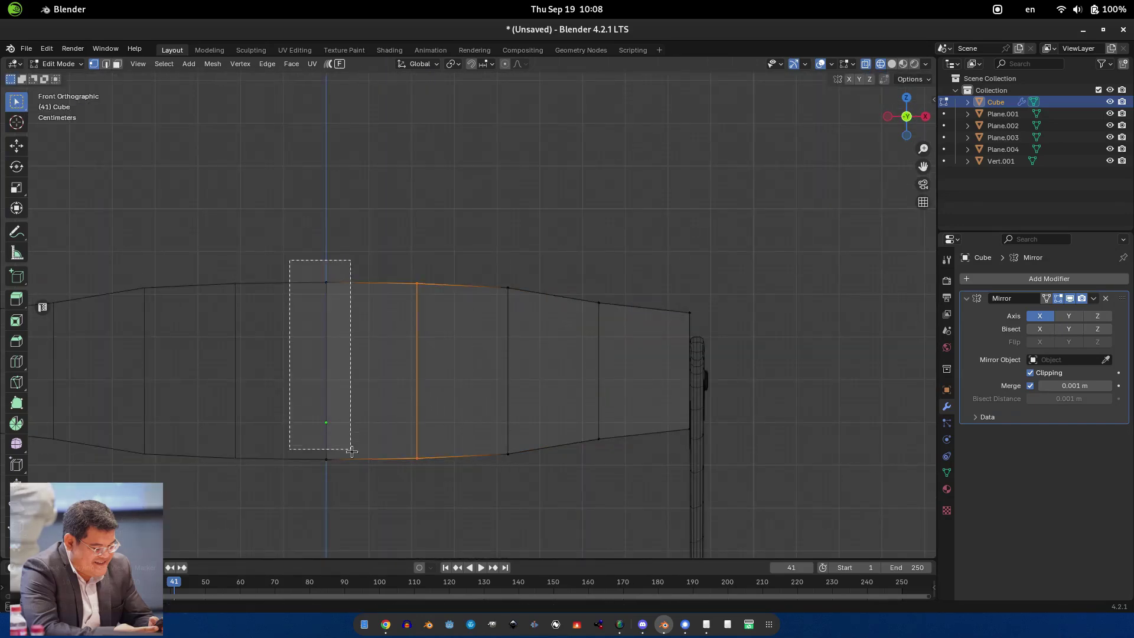
drag(352, 451, 352, 451)
key(s)
click(362, 488)
alt+click(417, 413)
key(s)
- Add a loop cut slid close to the handle's outer end and give the handle a level 1 Subdivision modifier
click(669, 314)
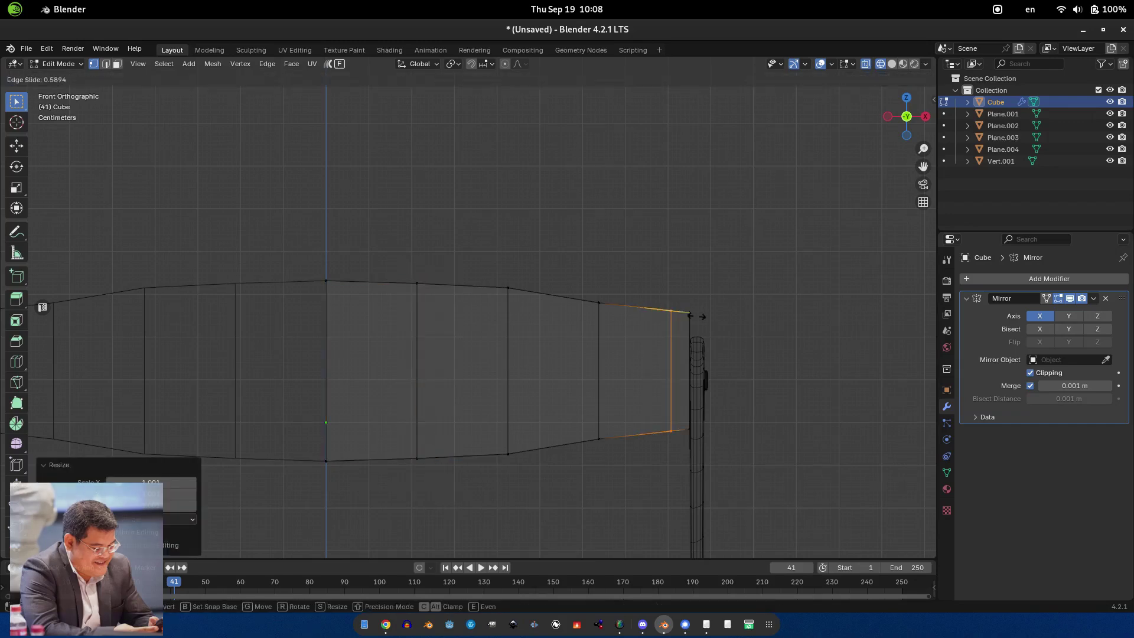
click(689, 315)
key(ctrl+1)
scroll(570, 385, down, 2)
scroll(563, 354, up, 2)
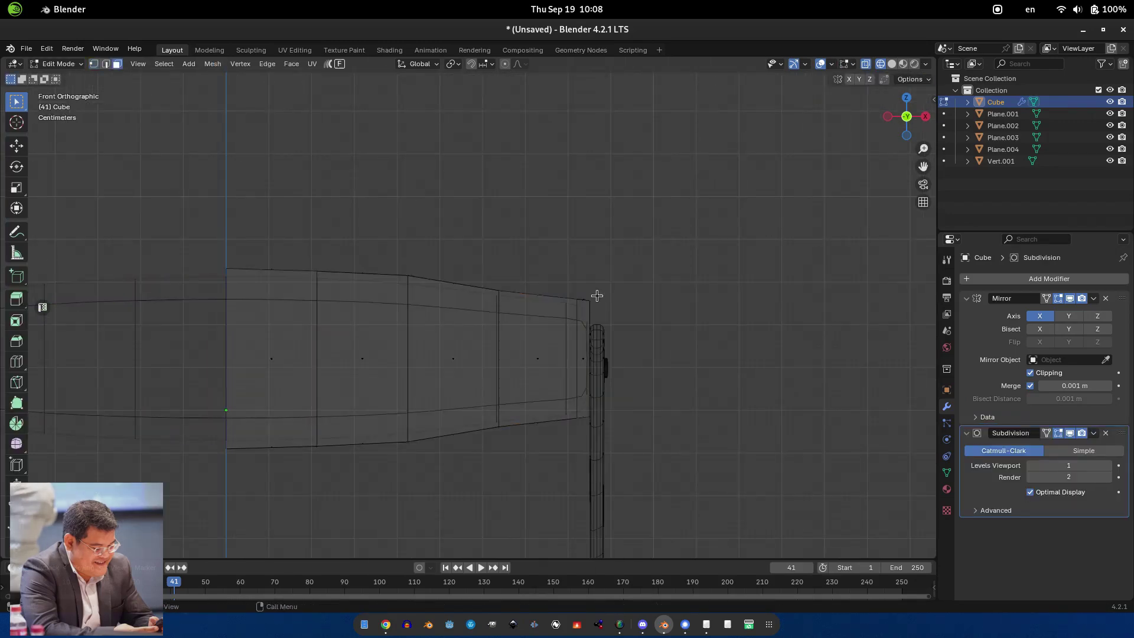
- Inset the handle's end face and shift the edge loop near the end about 0.01 m along X
click(720, 404)
key(shift+z)
mouse_move(720, 404)
middle_down()
mouse_move(605, 405)
mouse_move(638, 354)
mouse_move(552, 347)
middle_up()
scroll(640, 375, up, 3)
key(s)
click(682, 359)
alt+click(449, 330)
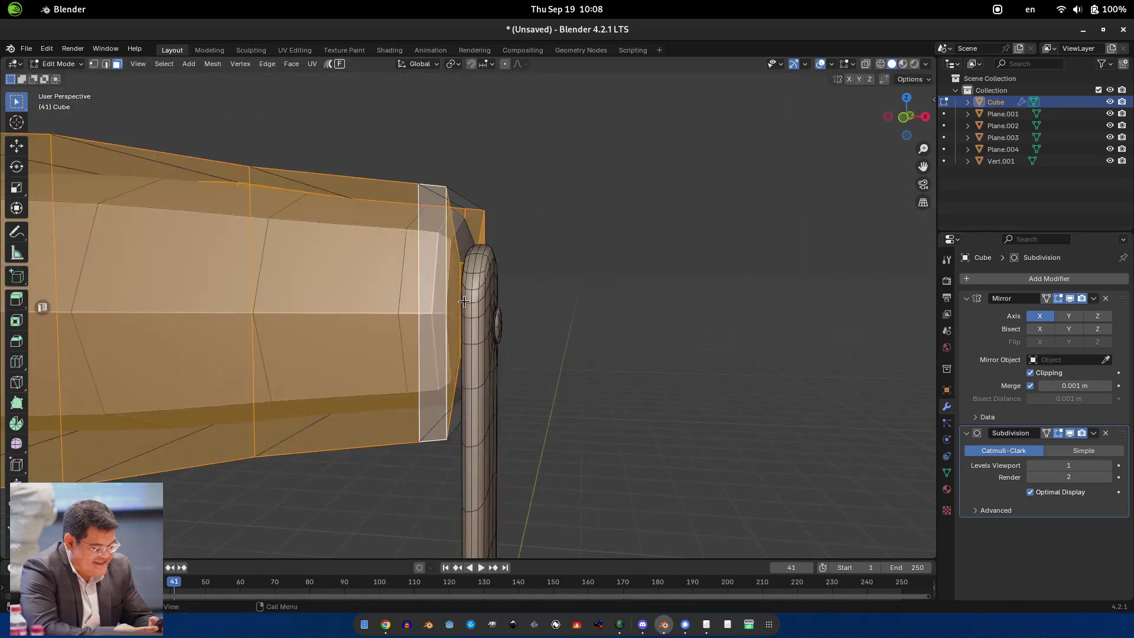
key(2)
alt+click(448, 330)
key(g)
key(x)
click(508, 354)
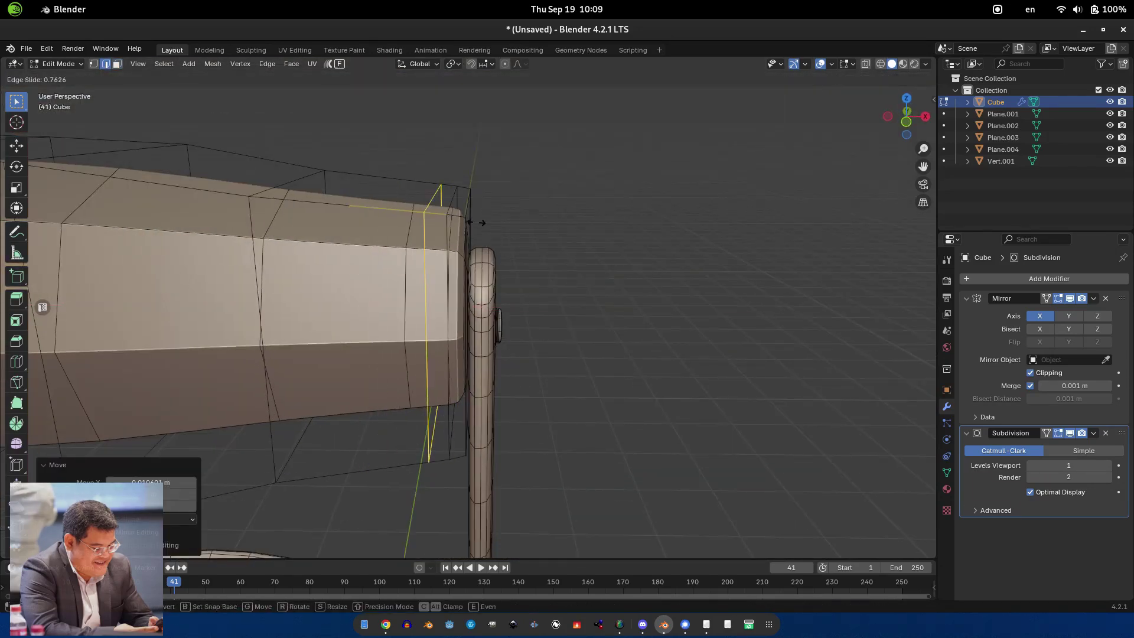
- Add edge loops near the handle's end and scale the middle one to about 0.85 to form a ring groove
click(449, 193)
key(ctrl+b)
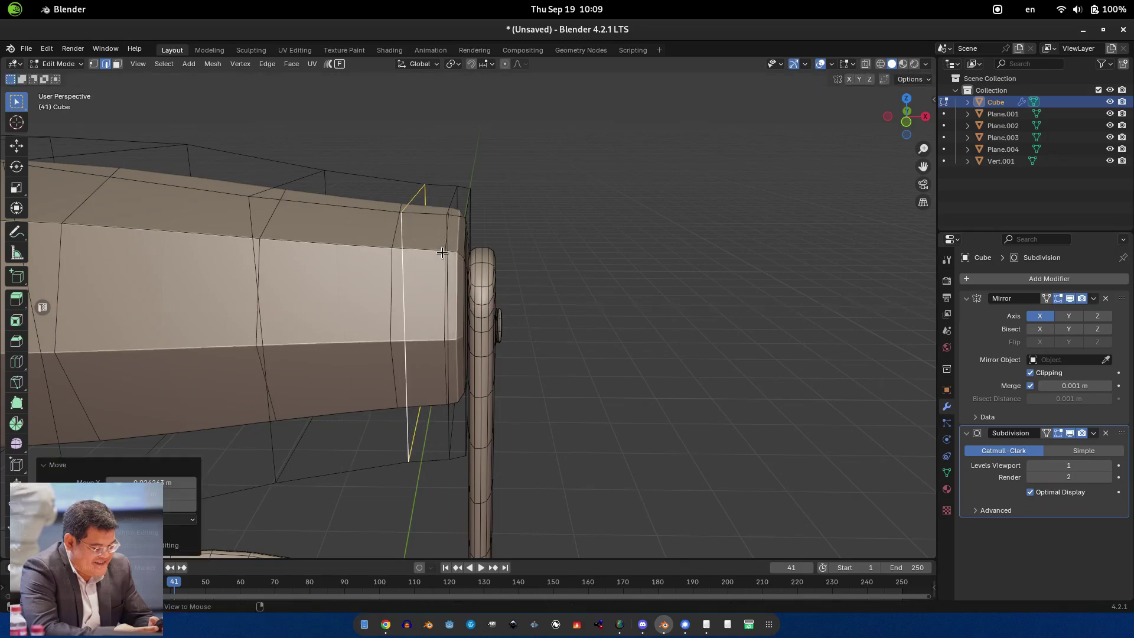
scroll(573, 344, up, 1)
click(580, 346)
key(s)
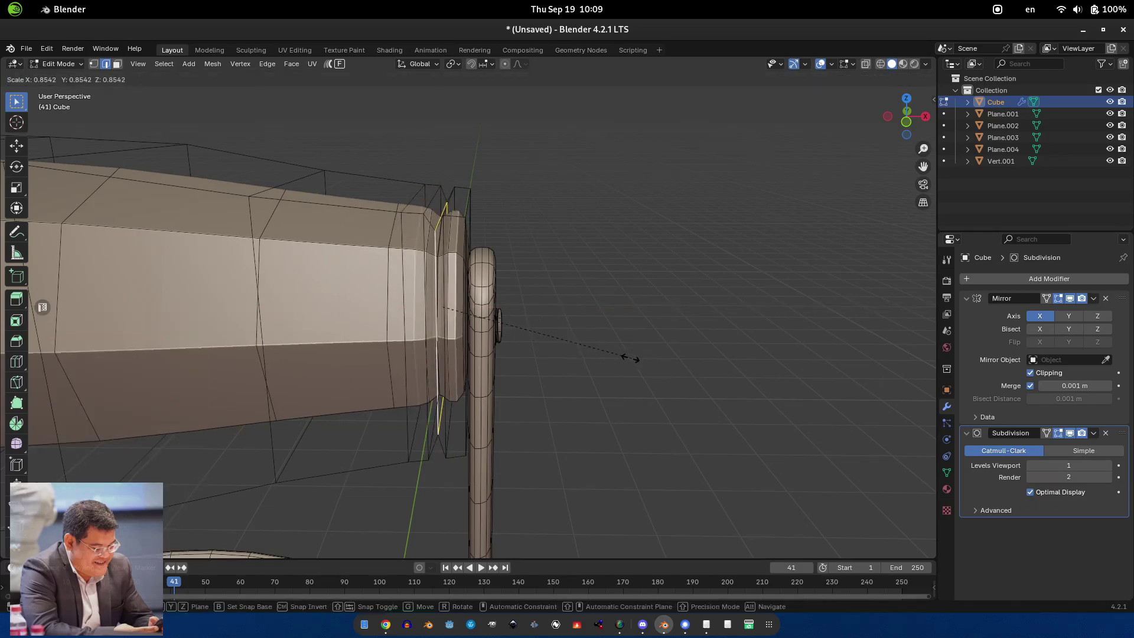
right_click(455, 216)
- Add loop cuts between the grip's segments and pull alternate bottom edges down along Z to form finger ridges
scroll(455, 224, down, 2)
middle_drag(455, 236, 438, 388)
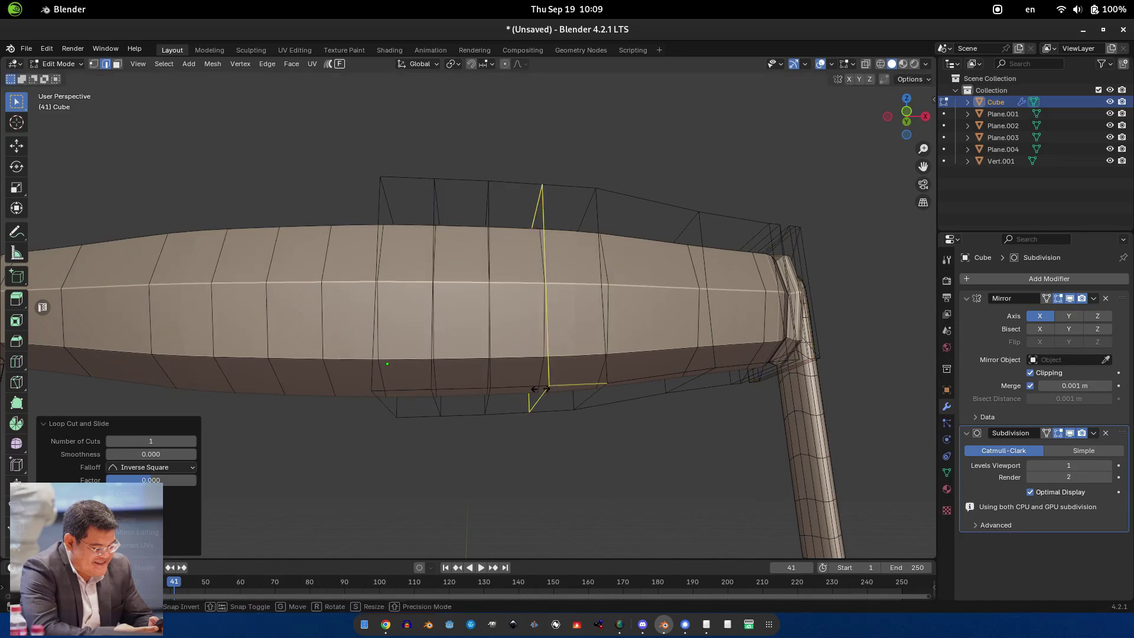
alt+click(445, 417)
key(g)
key(z)
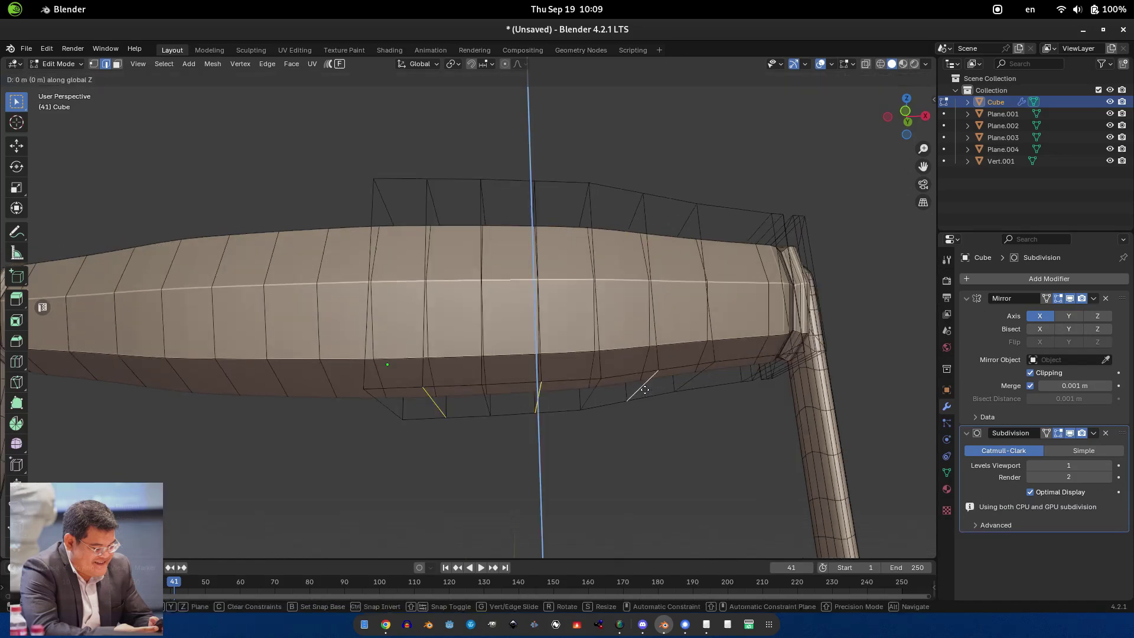
click(385, 409)
scroll(689, 380, down, 3)
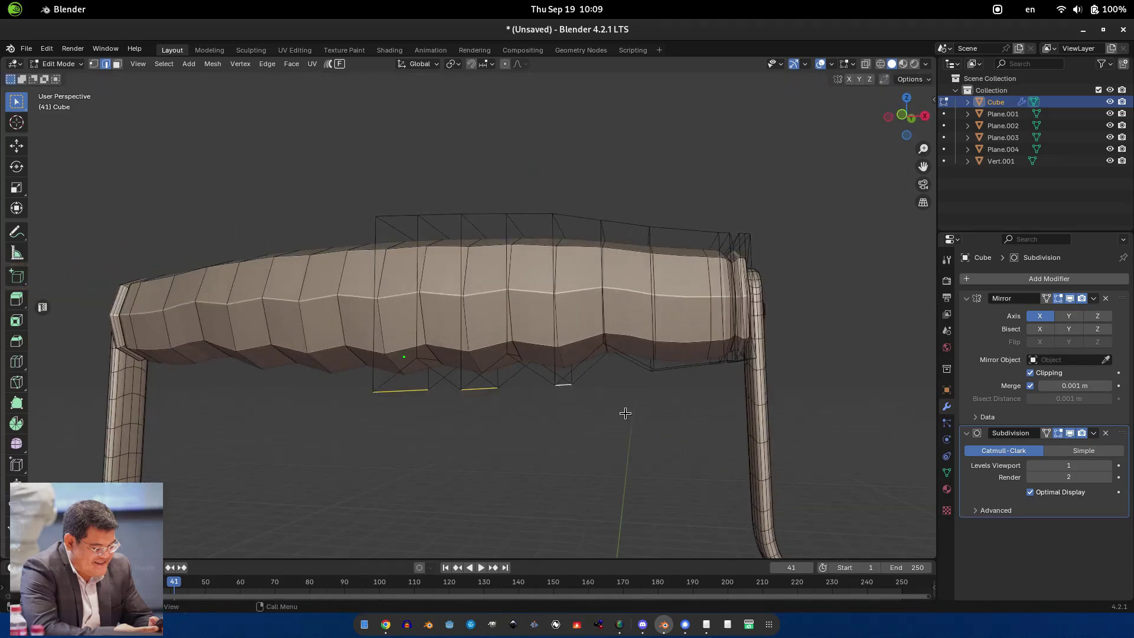
key(g)
key(z)
click(625, 413)
- Adjust the height of the bottom vertices just outside the last finger ridge to even out the underside
key(KP_1)
scroll(624, 402, up, 4)
key(1)
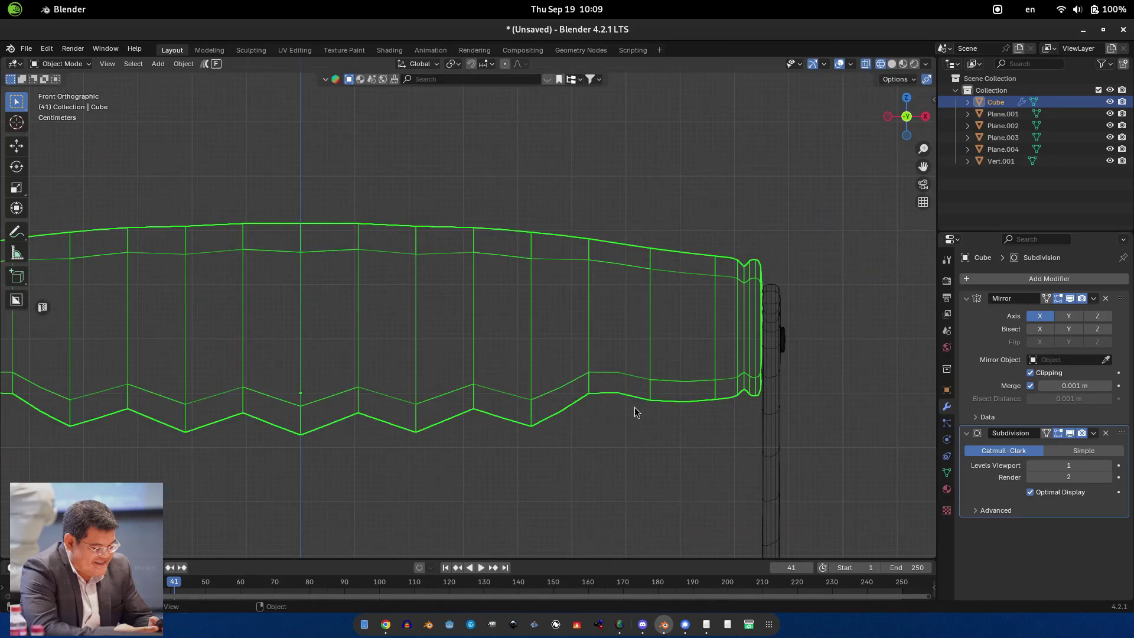
drag(631, 401, 652, 427)
click(655, 427)
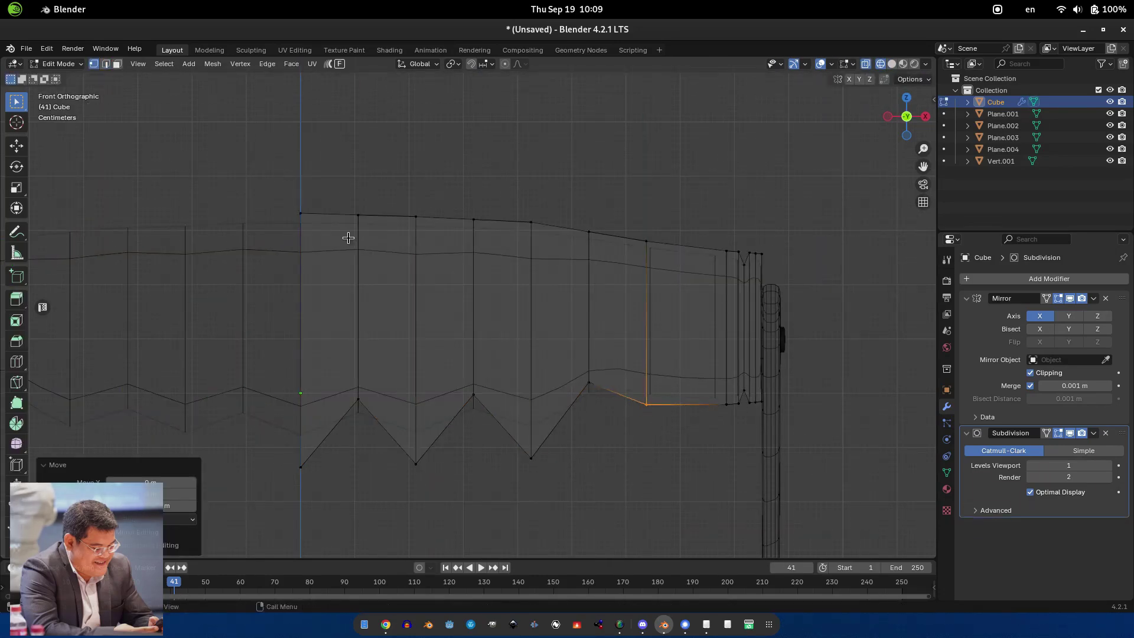
- Adjust the heights of the vertices along the handle's upper edge to form a smooth curve
click(430, 270)
drag(399, 204, 484, 241)
key(g)
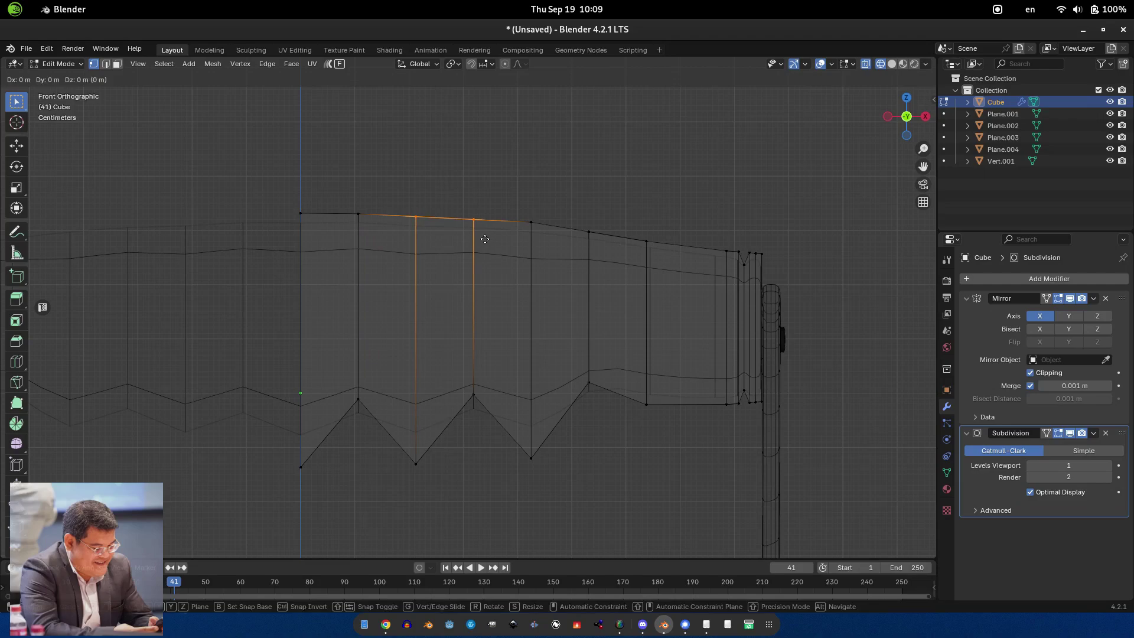
click(486, 238)
drag(576, 222, 609, 246)
click(608, 244)
click(657, 252)
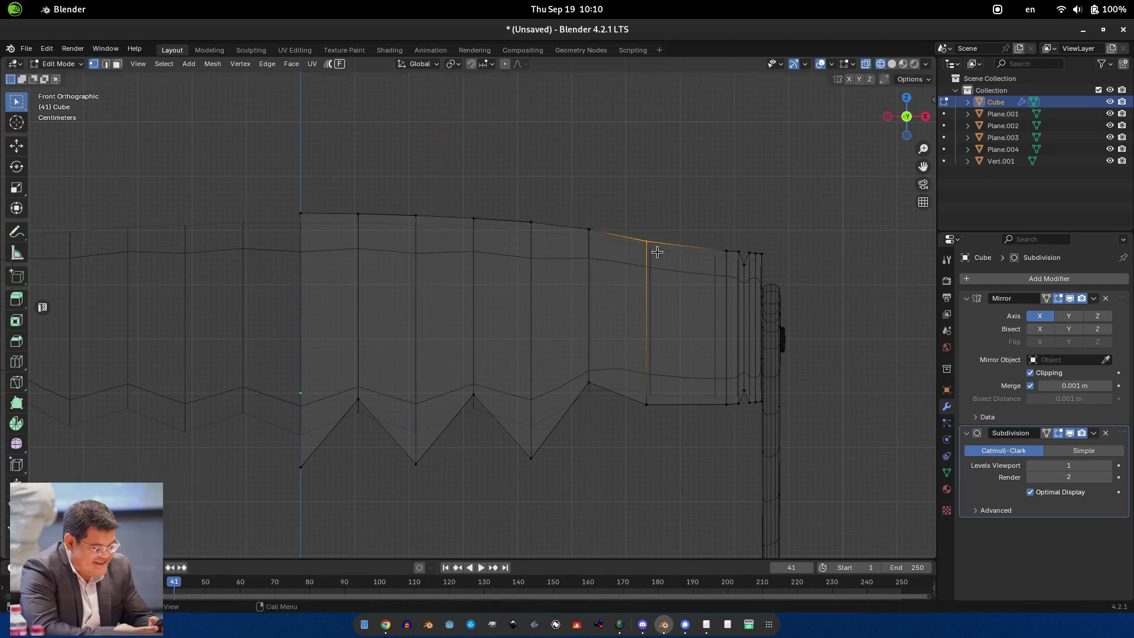
click(658, 248)
scroll(657, 248, down, 3)
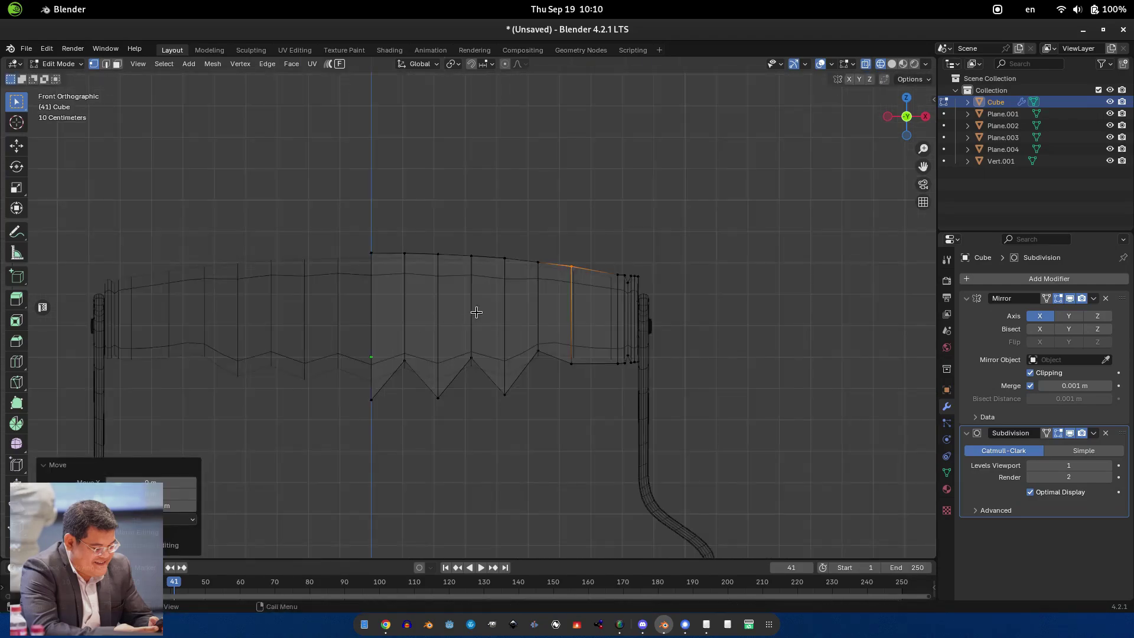
- Turn on vertex snapping and move the handle along Y to line it up with the strap
key(Tab)
middle_drag(476, 309, 448, 397)
scroll(448, 397, up, 2)
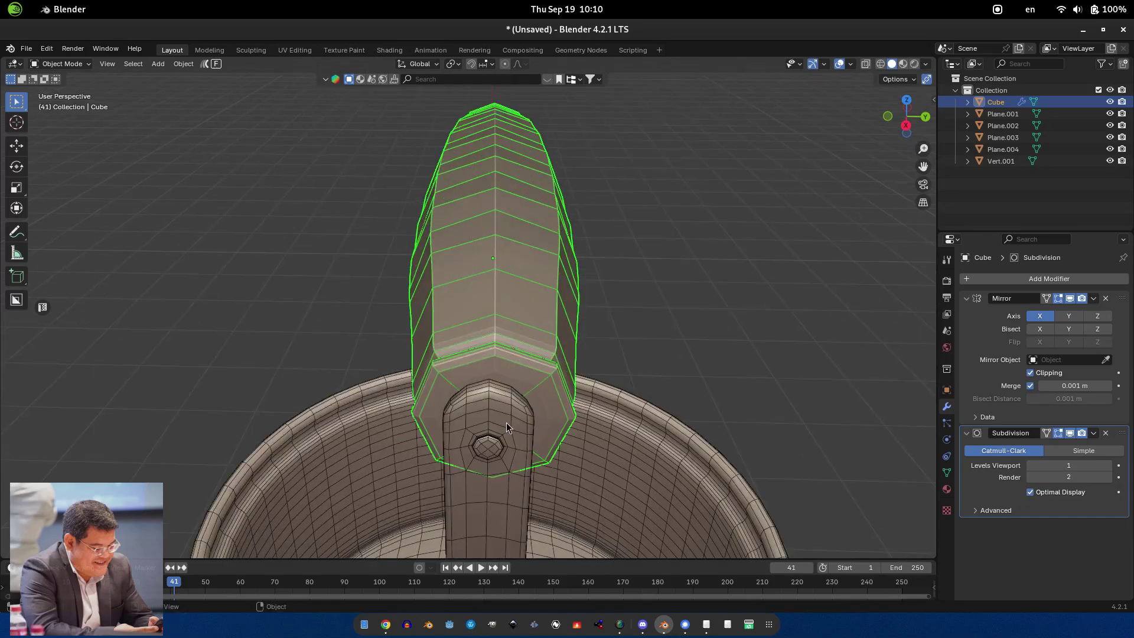
key(g)
click(501, 95)
click(485, 63)
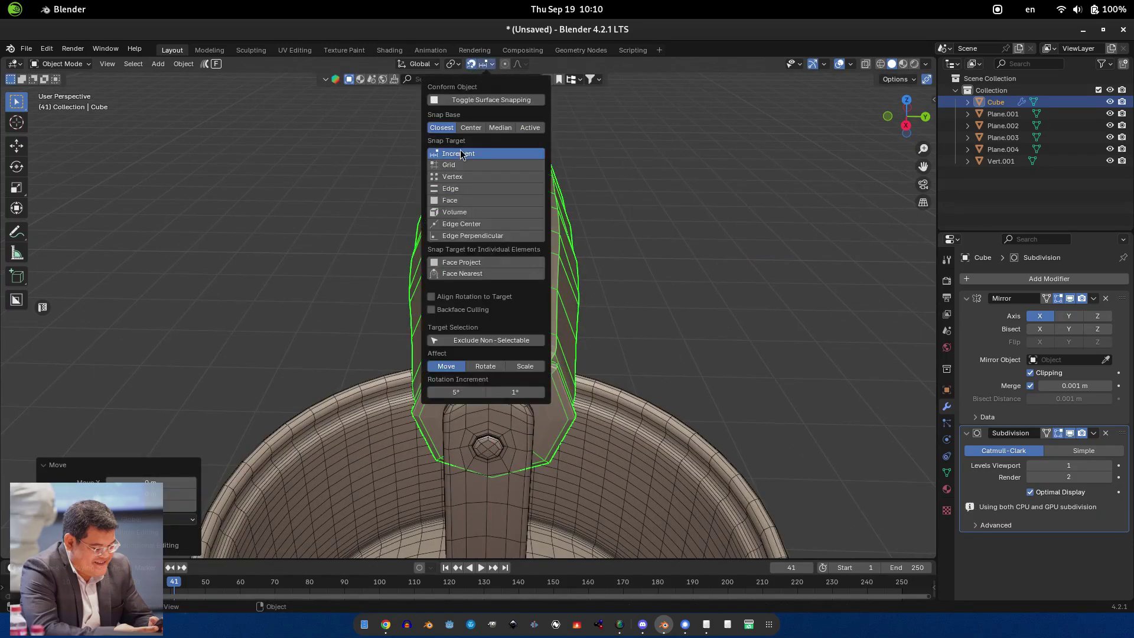
click(468, 152)
key(g)
key(x)
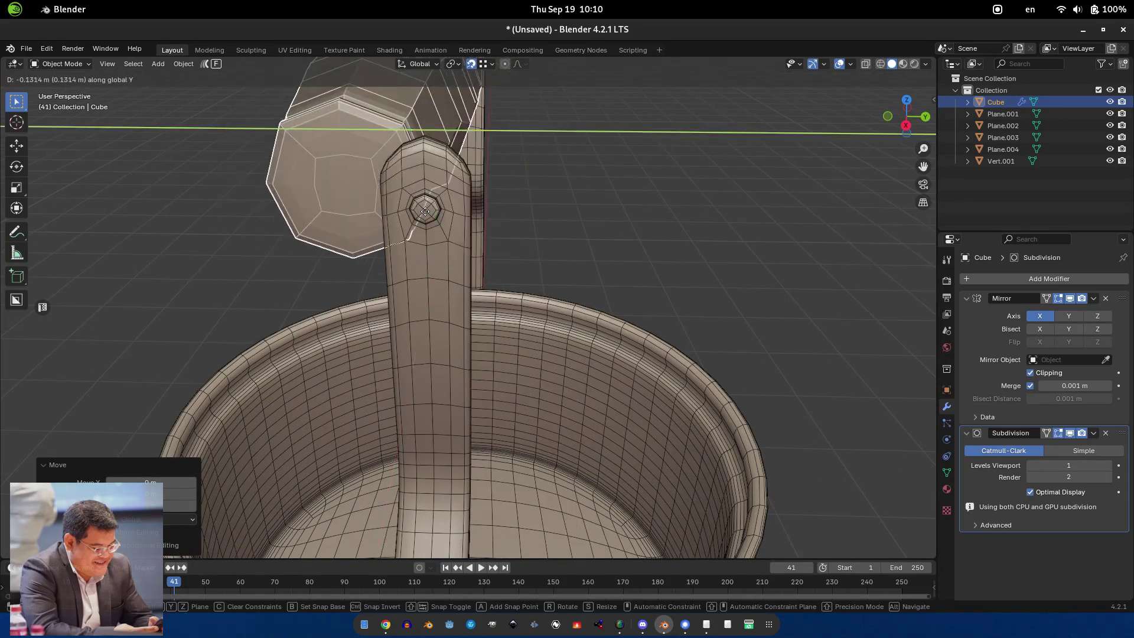
click(469, 211)
middle_drag(469, 211, 516, 215)
key(KP_7)
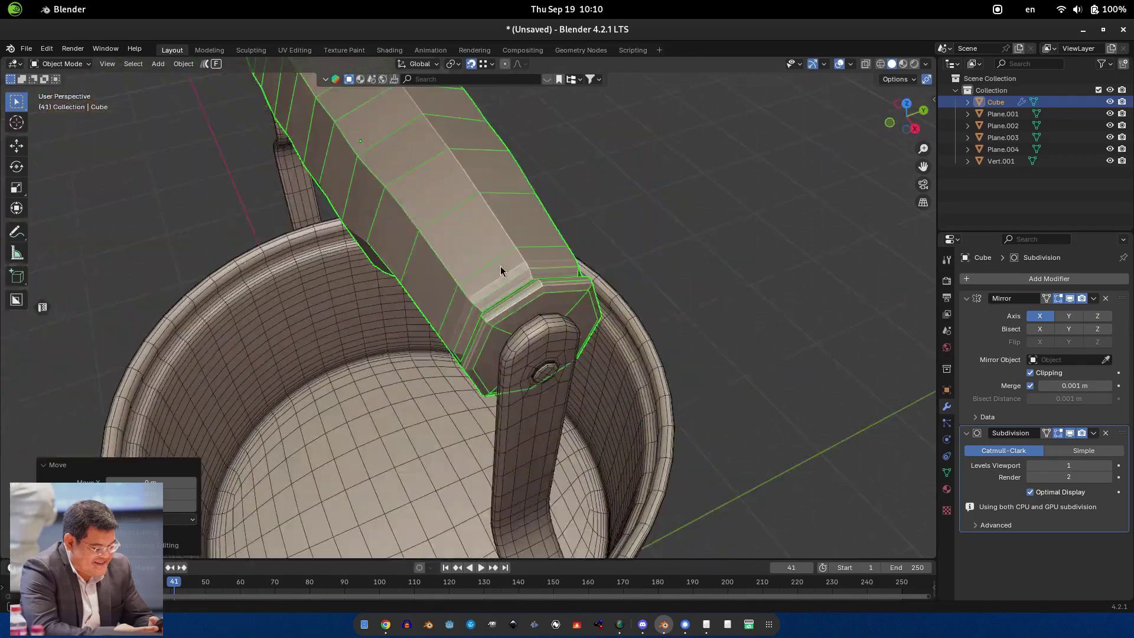
key(g)
key(y)
key(Escape)
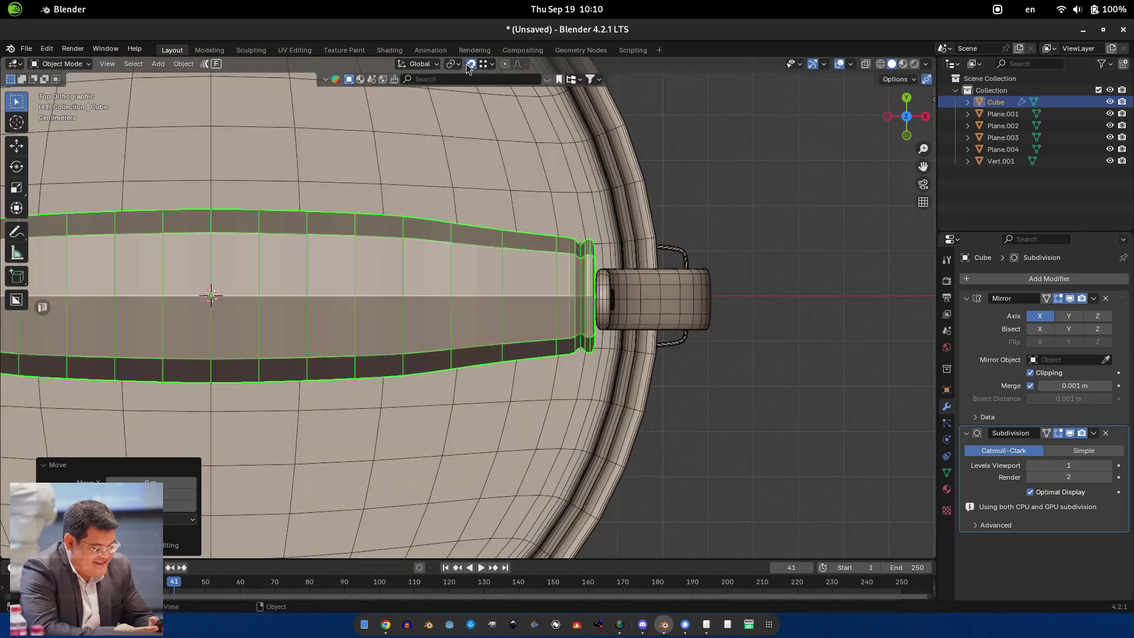
- Turn off snapping and scale the handle slightly along X so that its ends meet both straps
click(468, 64)
key(s)
key(x)
click(612, 286)
scroll(624, 316, down, 5)
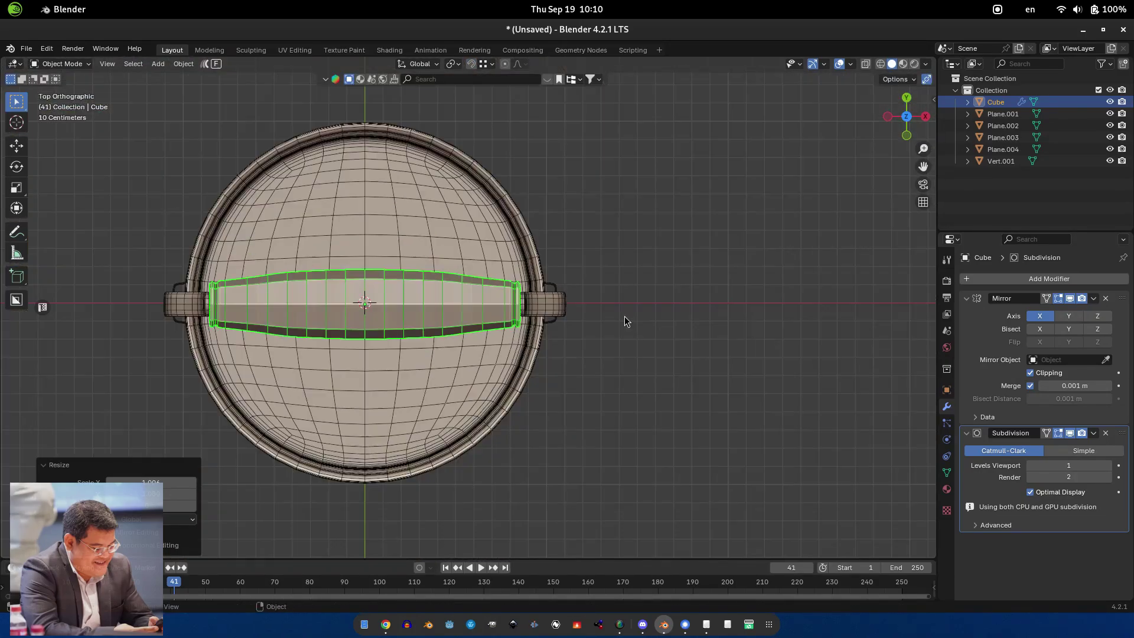
- Scale the handle grip along the X axis to fit between the two upright bars
middle_drag(625, 317, 663, 319)
key(s)
key(x)
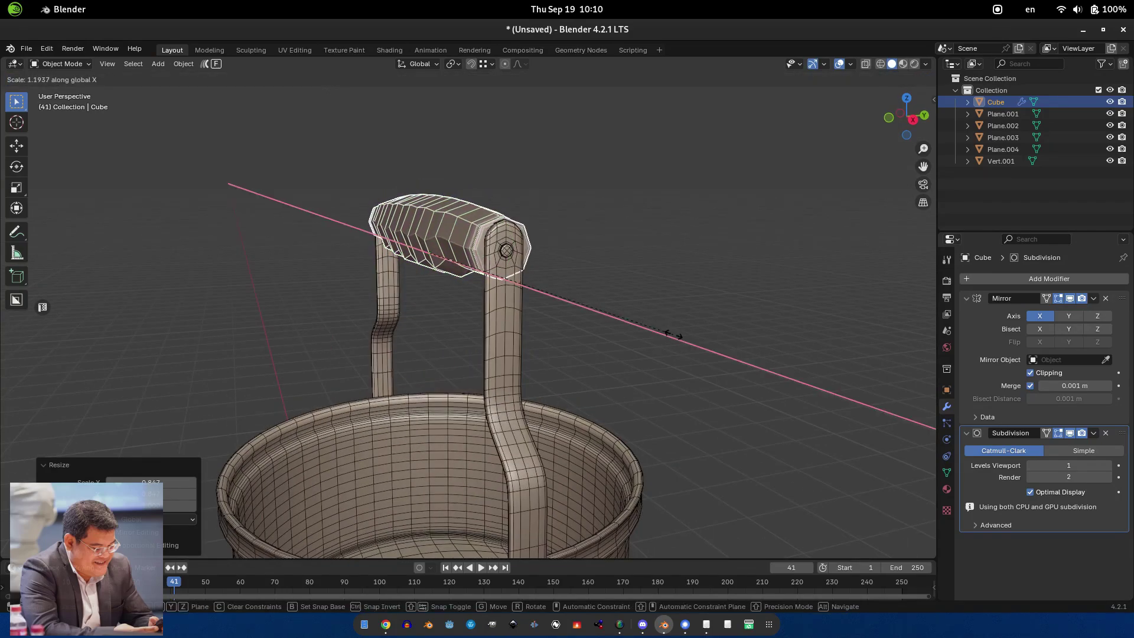
click(548, 306)
scroll(548, 306, up, 3)
middle_drag(548, 306, 431, 176)
click(680, 310)
key(ctrl+z)
scroll(497, 217, up, 2)
- Apply the grip's Mirror and Subdivision modifiers to its mesh and shade it smooth
right_click(431, 176)
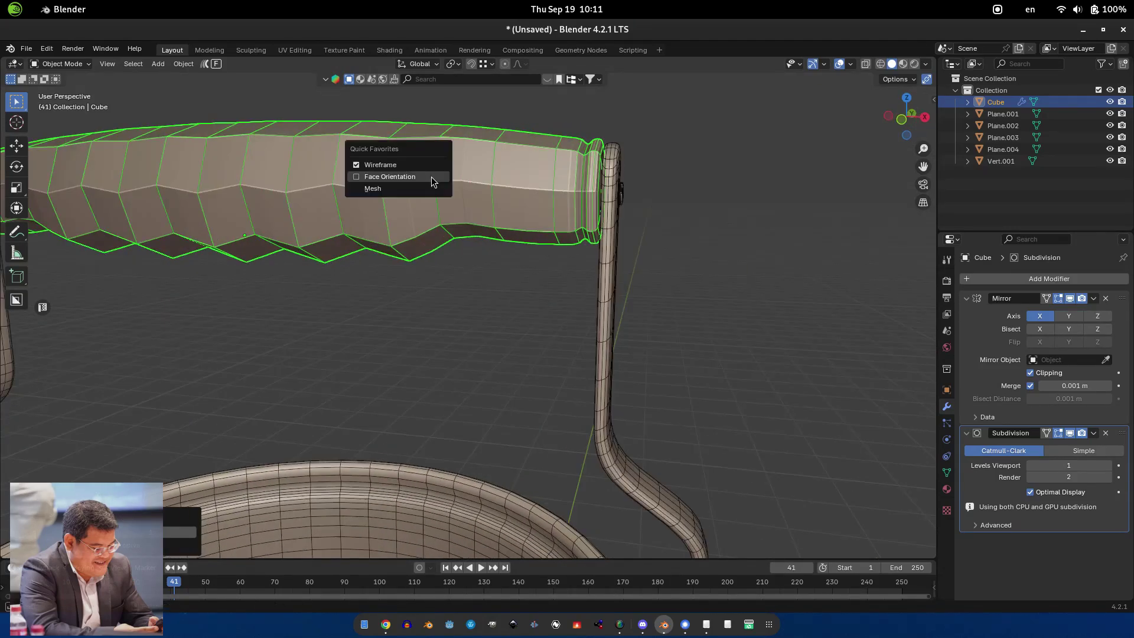
key(ctrl+a)
middle_drag(740, 267, 470, 247)
key(q)
click(355, 203)
right_click(308, 222)
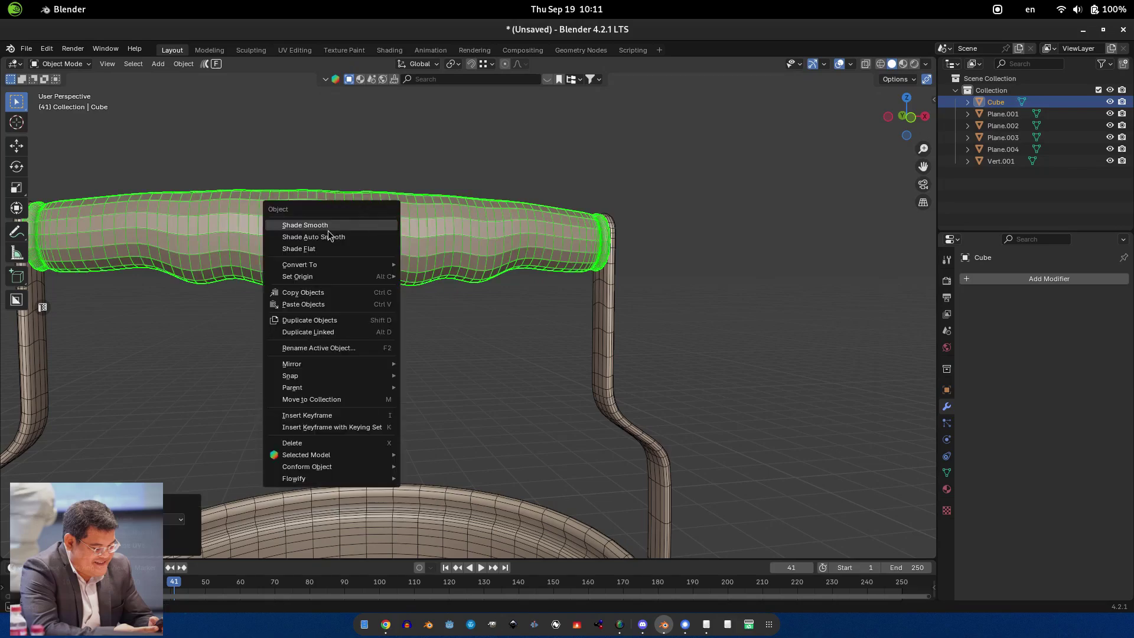
middle_drag(307, 221, 463, 271)
scroll(499, 247, up, 2)
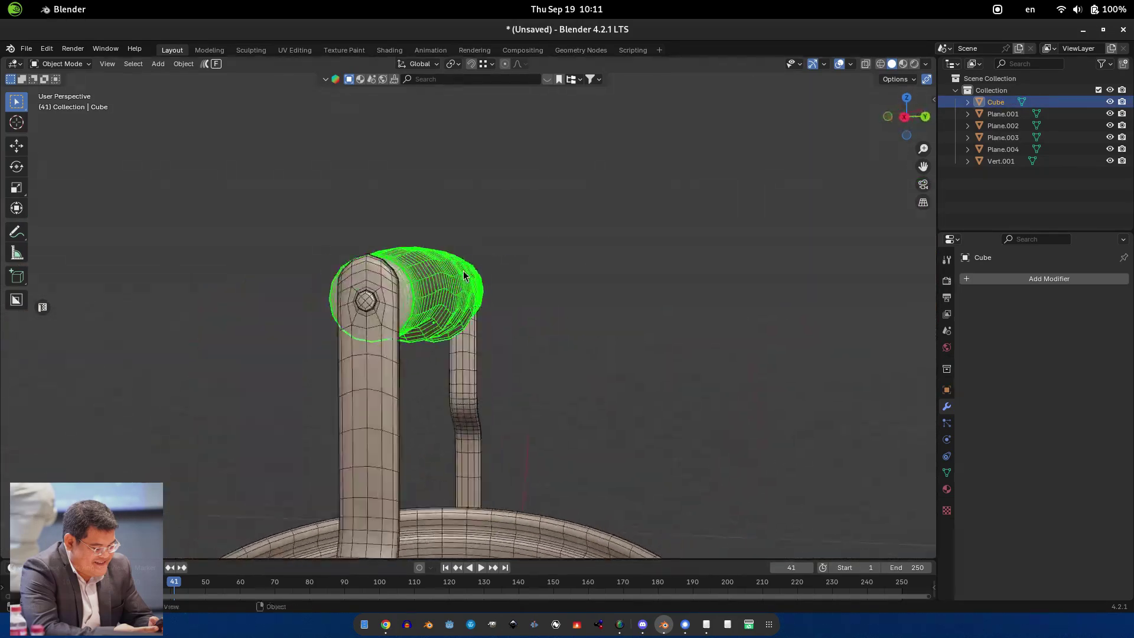
- Select the upper ends of the handle frame and scale them along the Z axis
click(463, 270)
key(KP_1)
key(KP_3)
key(Tab)
drag(278, 207, 600, 319)
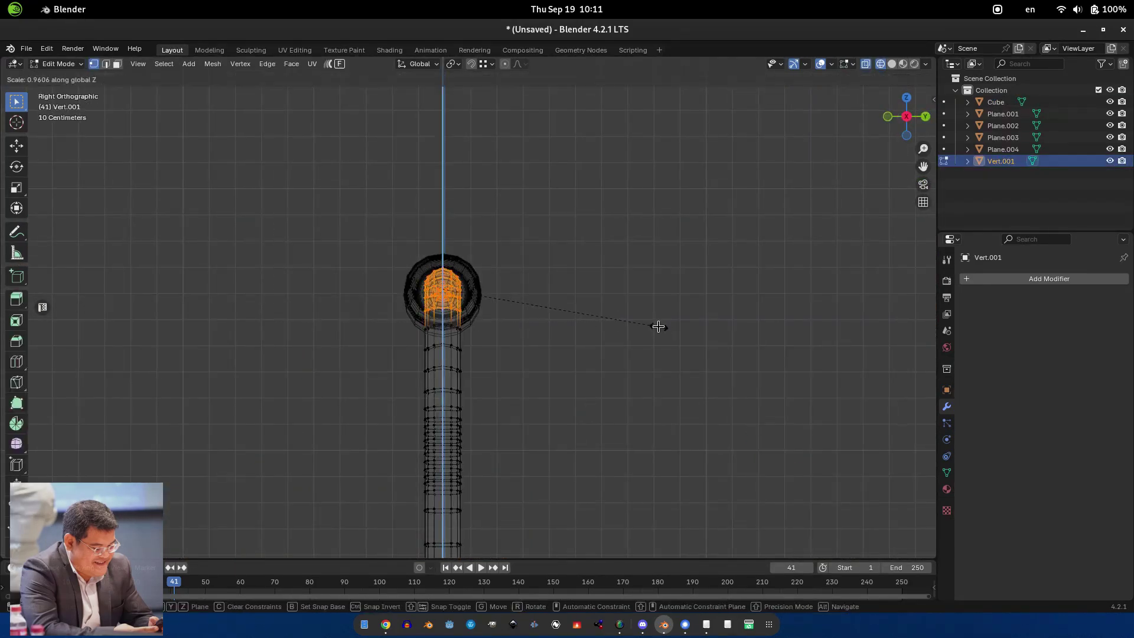
key(s)
click(658, 324)
- Scale the whole handle frame along the Y axis and move it along Y to line up with the grip
middle_drag(658, 325, 471, 312)
key(Tab)
key(s)
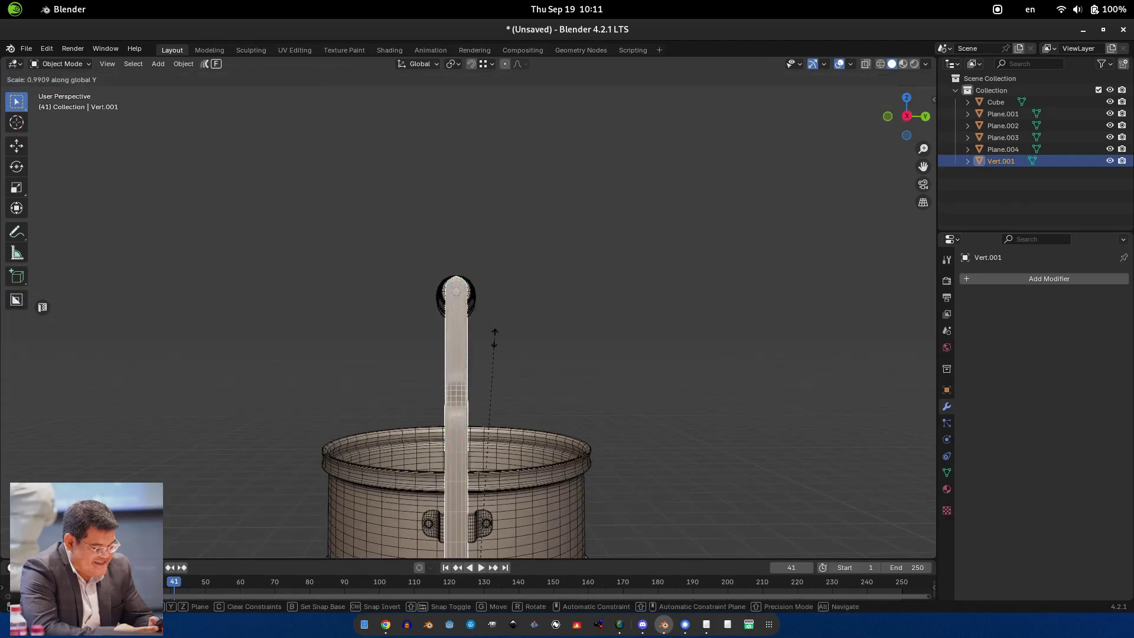
key(g)
key(Return)
key(KP_3)
scroll(396, 261, up, 2)
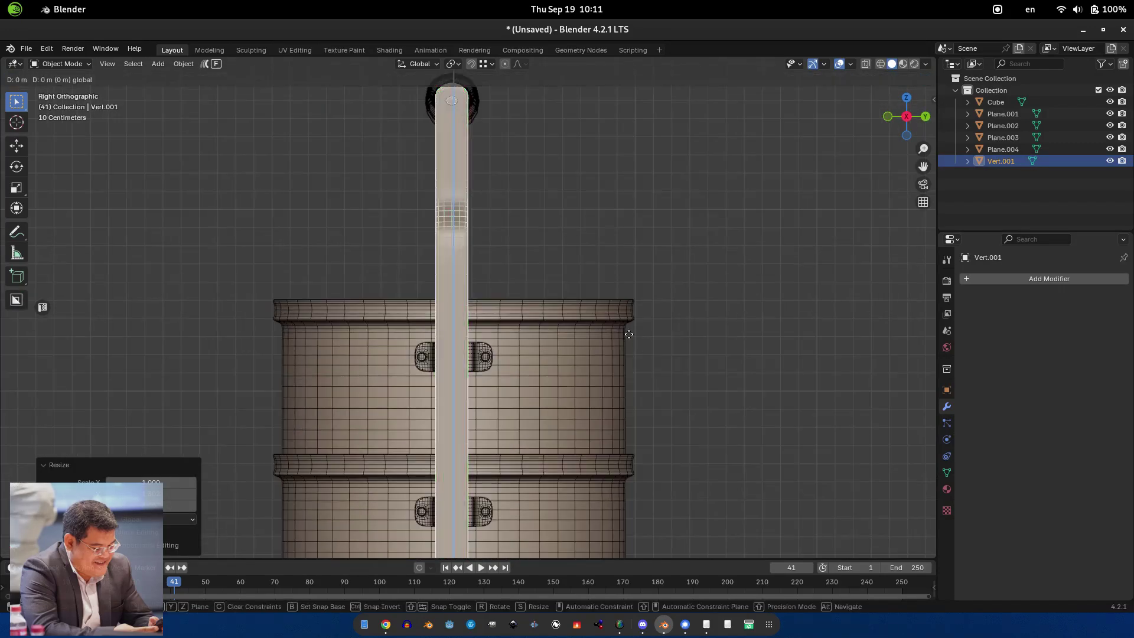
key(y)
key(Return)
scroll(532, 198, down, 3)
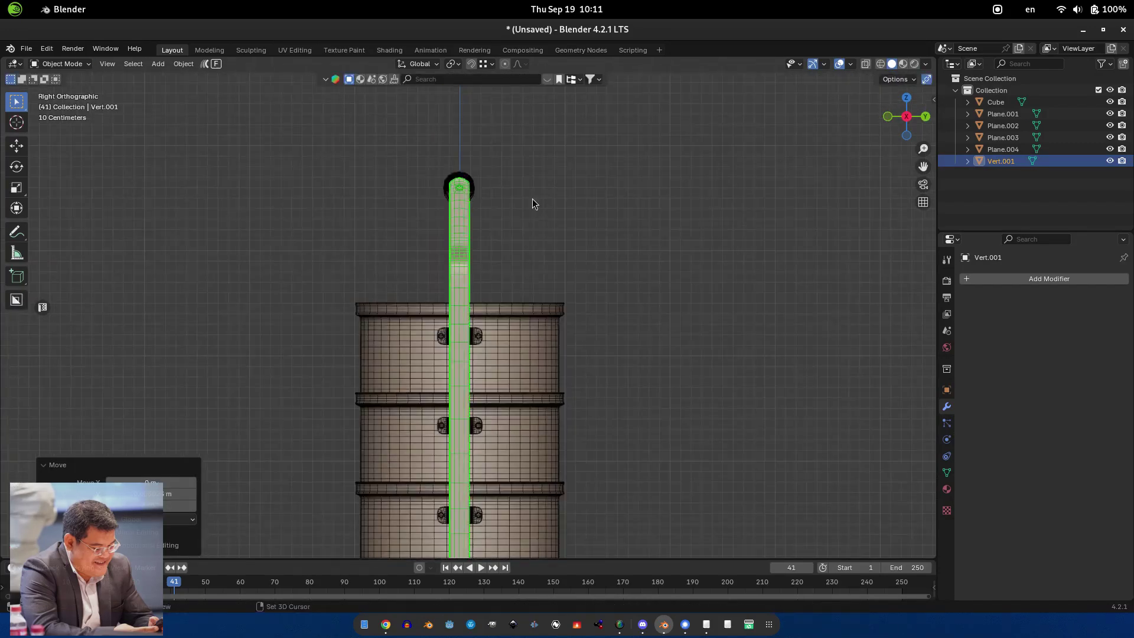
- Rescale the selected top ends of the frame bars along Z to adjust their height around the grip
scroll(458, 190, up, 7)
key(Tab)
key(shift+z)
key(s)
key(z)
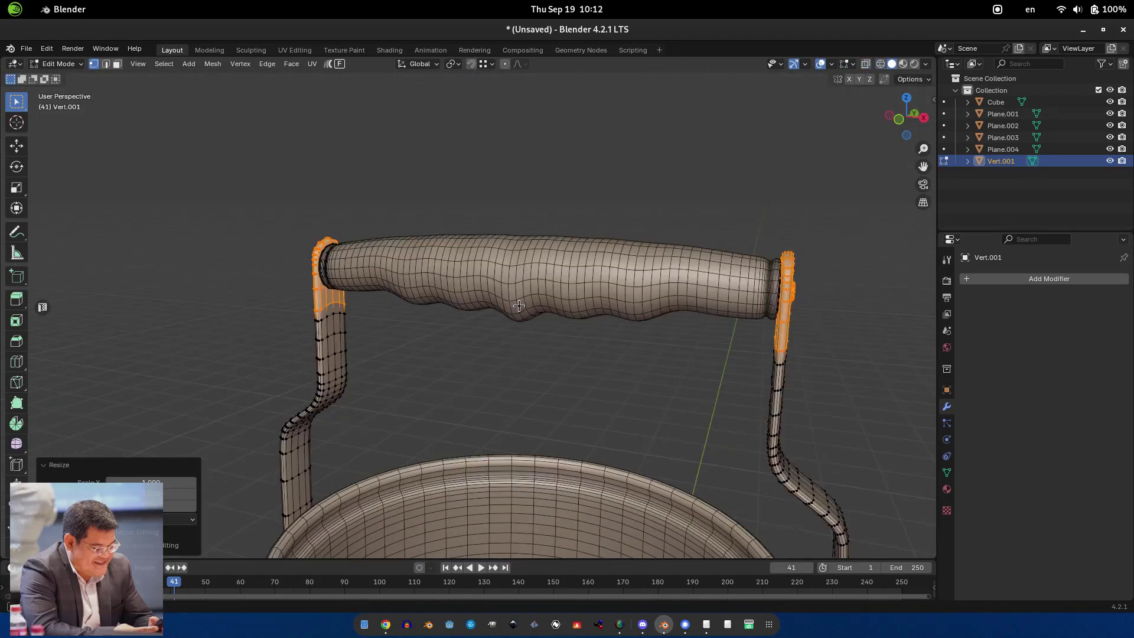
scroll(595, 317, down, 3)
- Move the grip along the Z axis to align it with the rounded frame ends and hide the wireframe overlay
click(594, 317)
scroll(514, 304, up, 4)
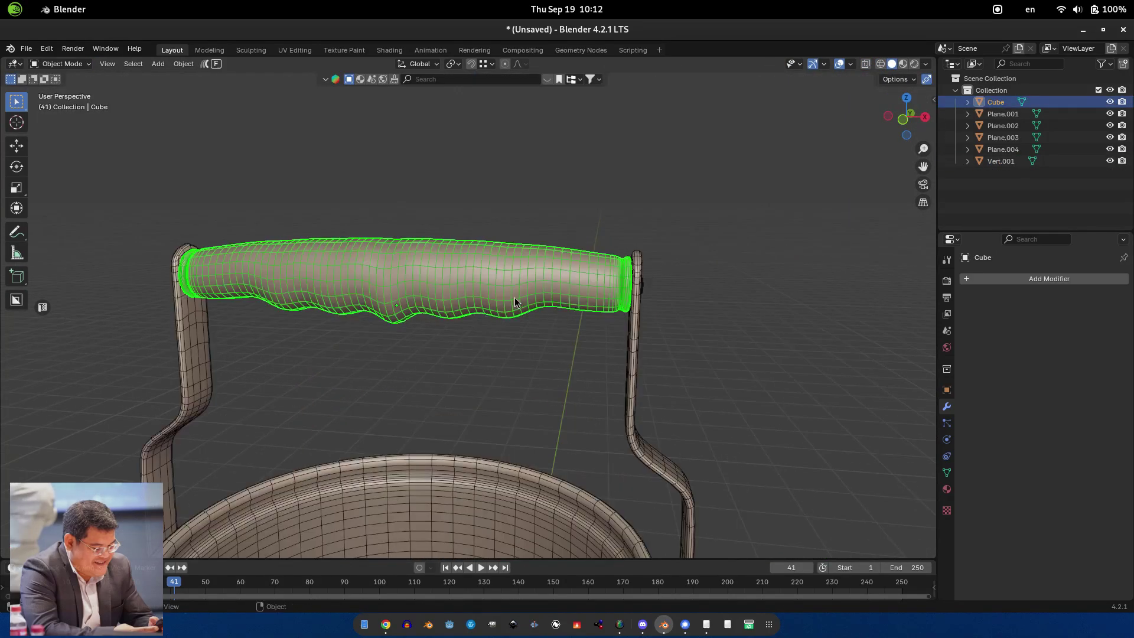
key(g)
key(z)
click(608, 324)
click(715, 313)
middle_drag(715, 313, 642, 311)
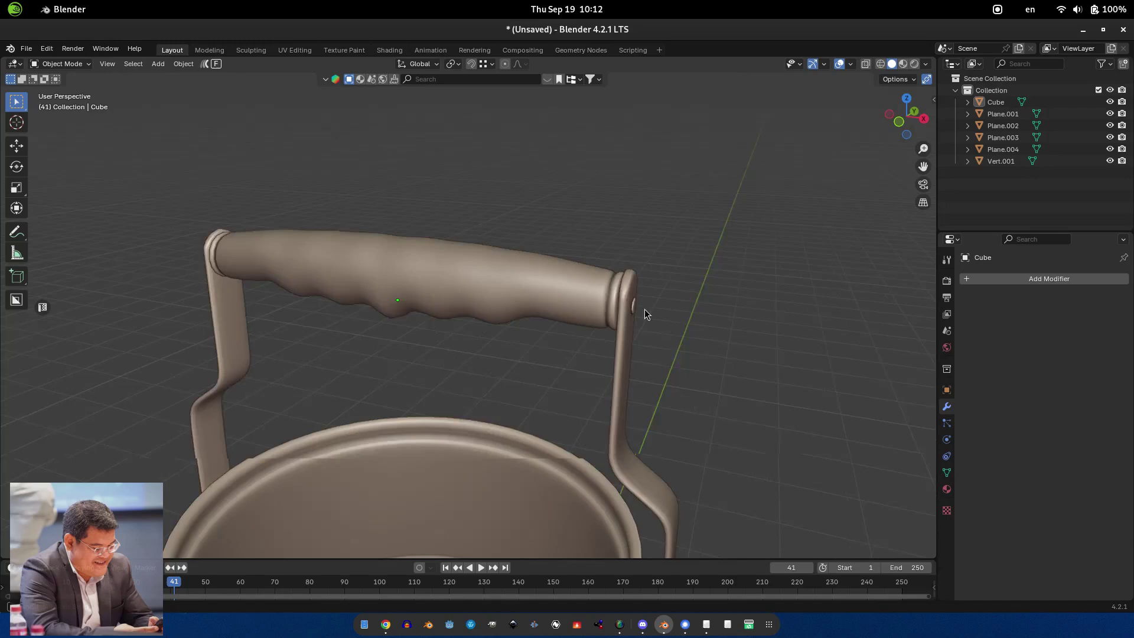
- Resize the grip so its ends meet the inner faces of the frame bars
key(s)
key(x)
click(687, 339)
scroll(642, 350, down, 3)
middle_drag(643, 350, 543, 332)
scroll(544, 332, up, 6)
key(s)
key(x)
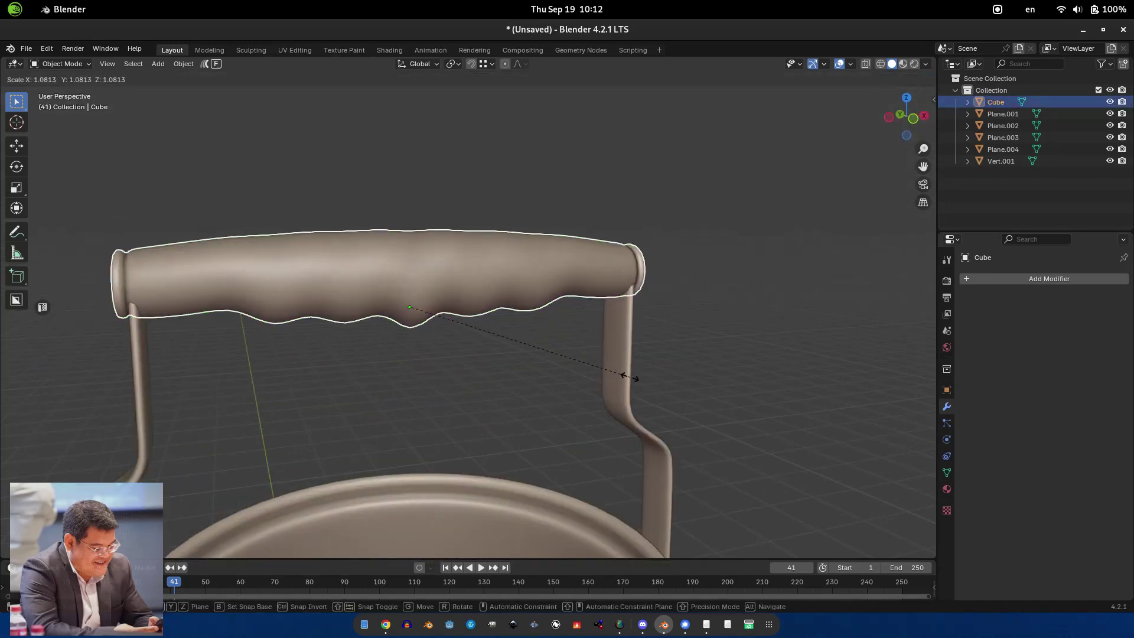
click(682, 386)
scroll(484, 352, down, 5)
scroll(476, 392, up, 4)
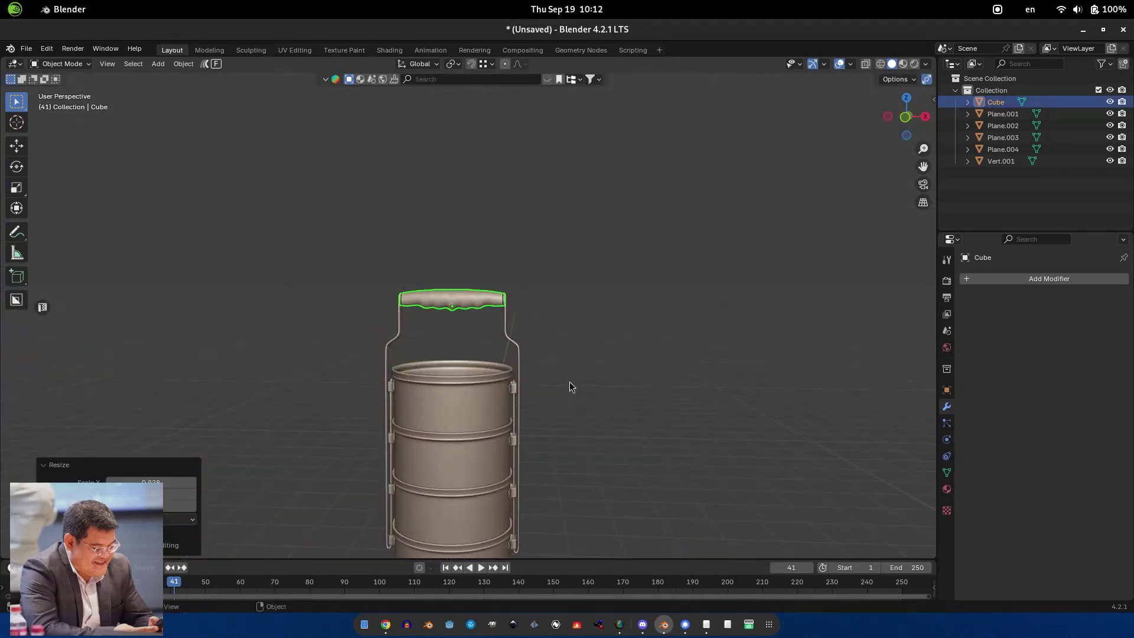
- Add a Bezier curve in wireframe front view and start editing its points
key(KP_1)
key(shift+z)
scroll(496, 282, down, 3)
click(341, 370)
key(shift+a)
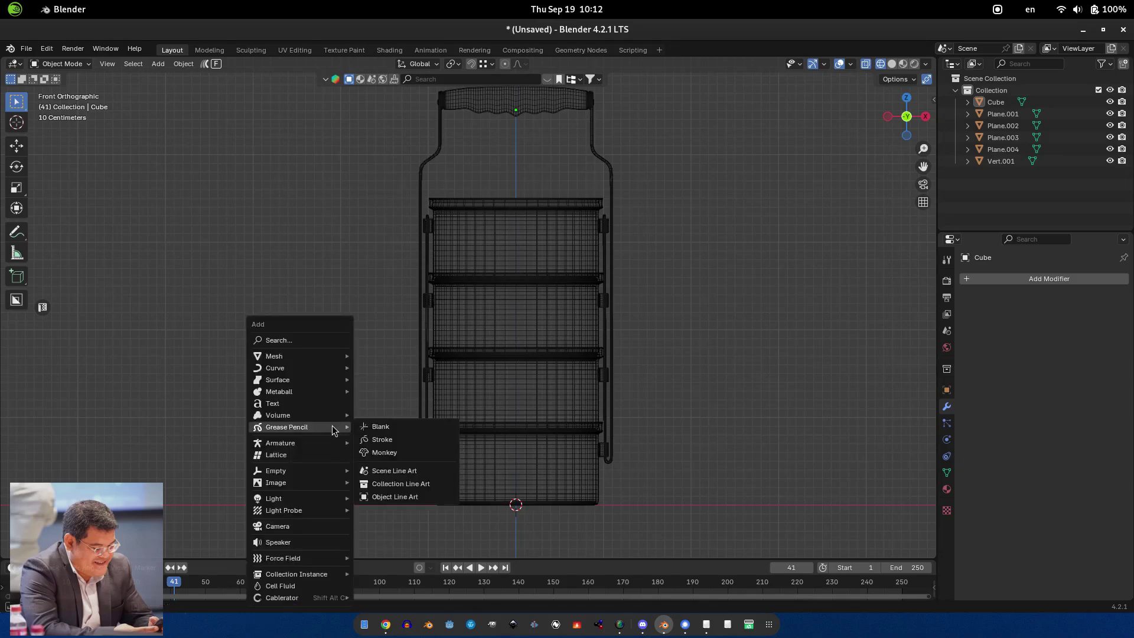
mouse_move(319, 368)
click(379, 367)
key(Tab)
- Scale and move the curve's two control points into a small S-shaped knob profile starting on the central axis
scroll(557, 458, up, 3)
key(s)
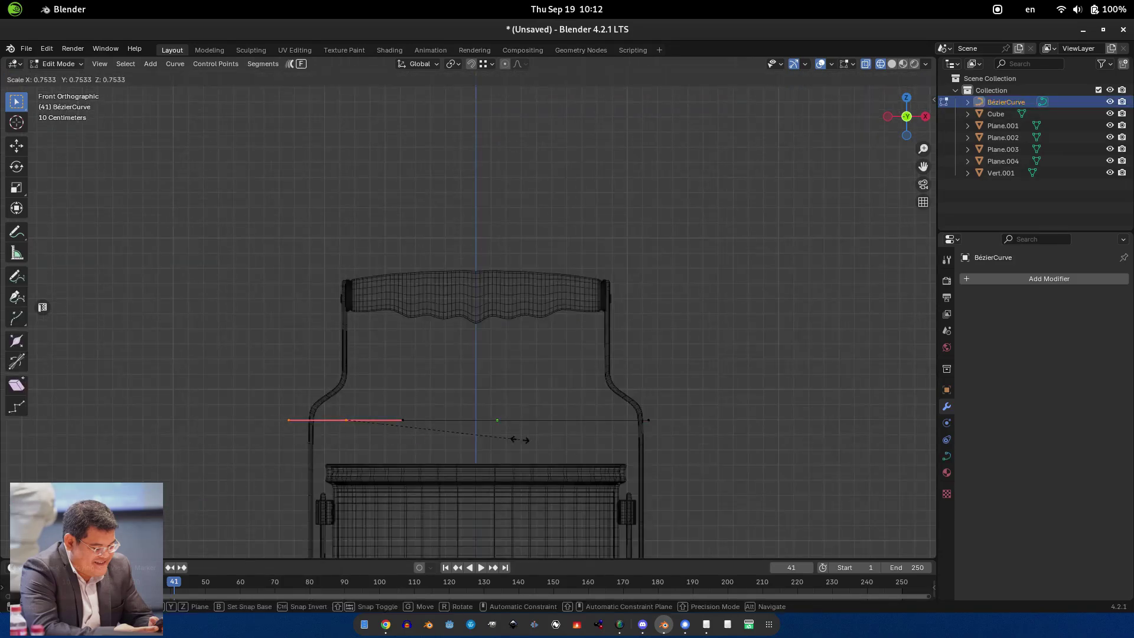
key(g)
click(642, 458)
shift+middle_drag(643, 458, 621, 376)
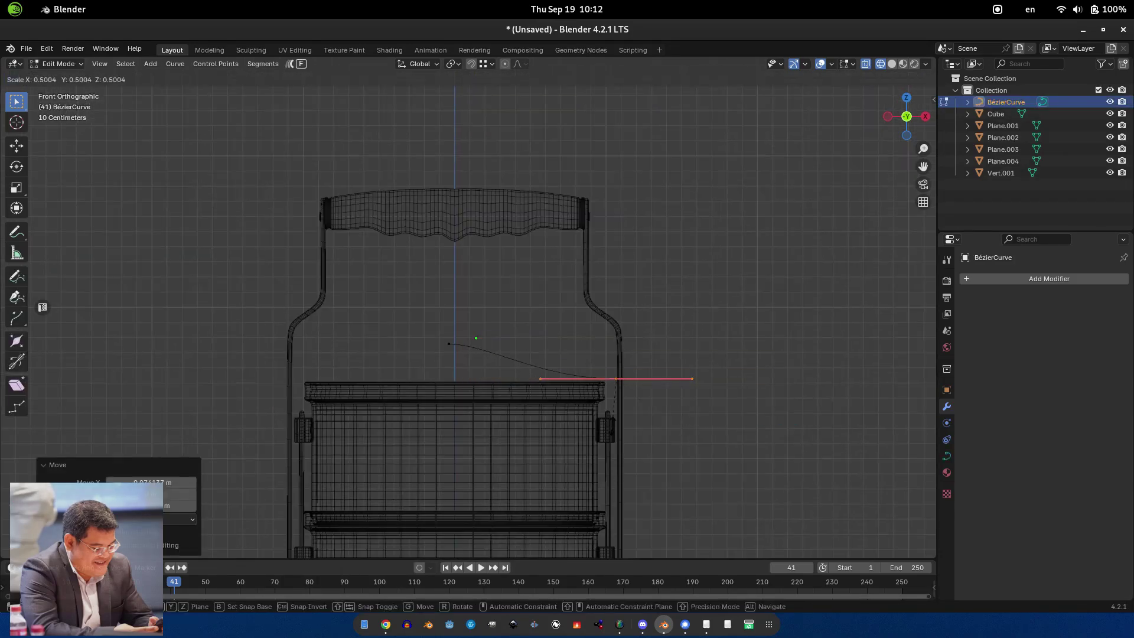
scroll(565, 384, up, 4)
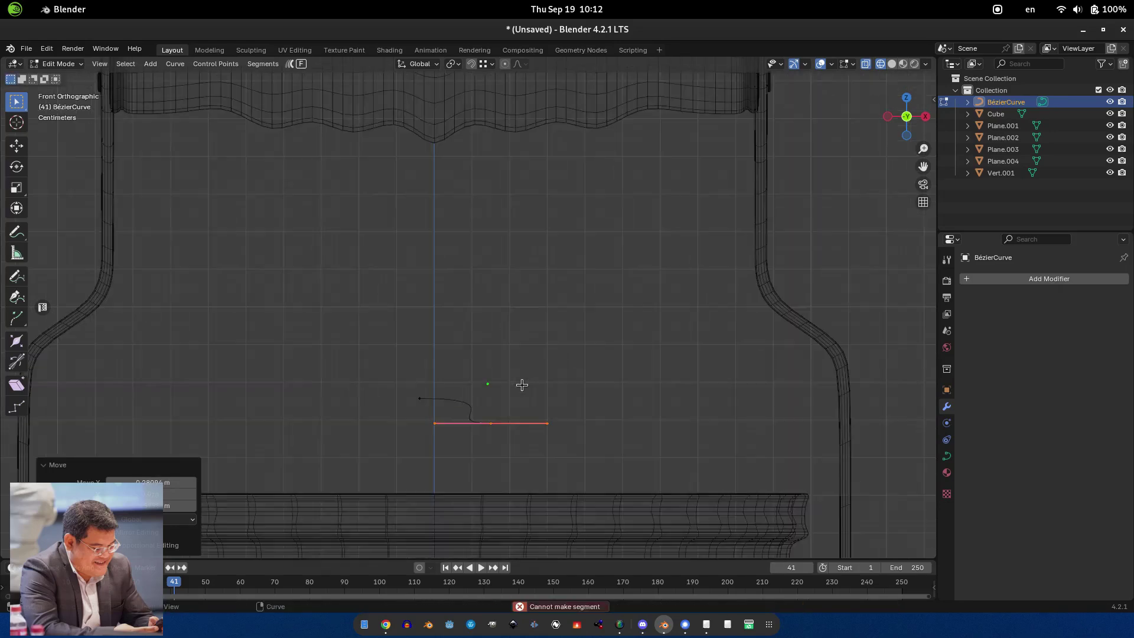
key(g)
key(x)
click(491, 354)
- Extrude the profile from the knob base out to the container rim, then down over the lip to an end point inside it
key(g)
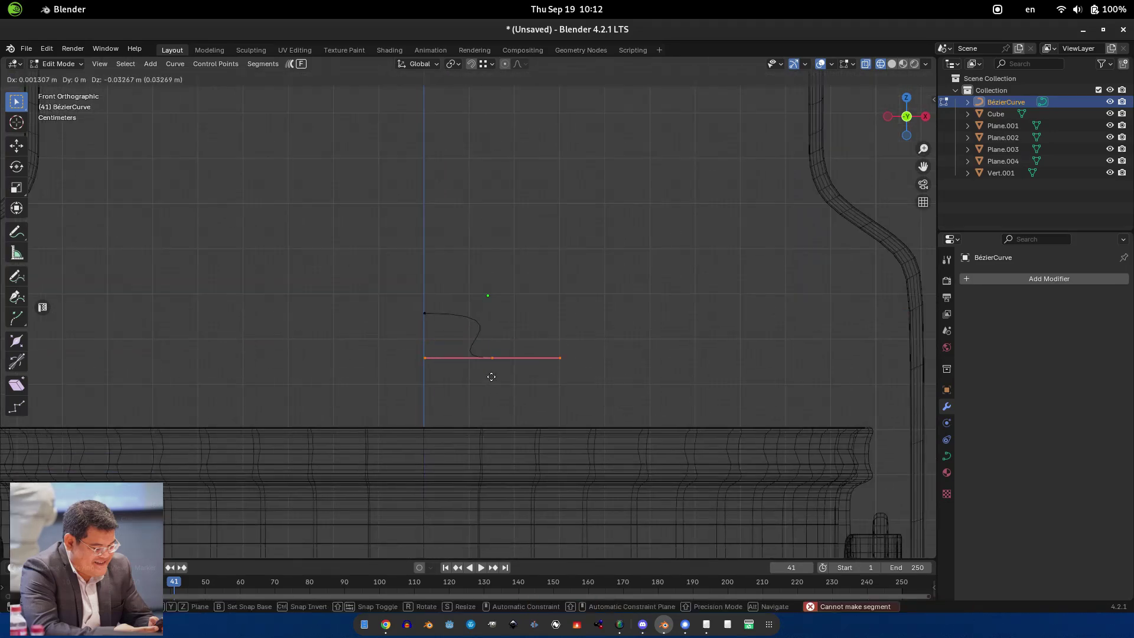
click(819, 375)
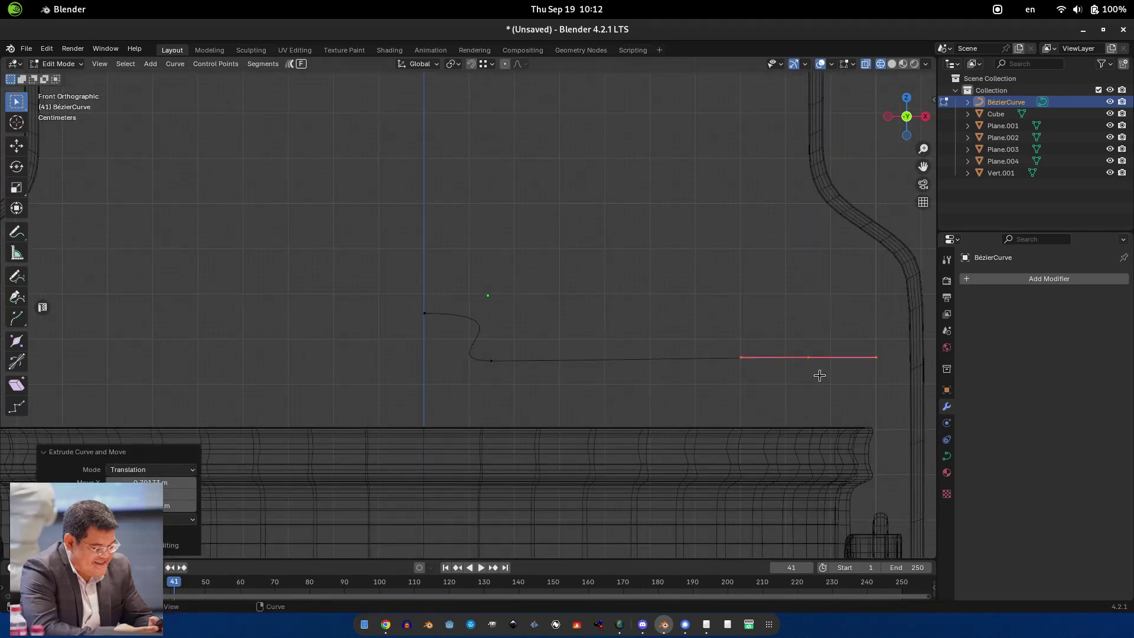
click(882, 449)
scroll(768, 355, up, 3)
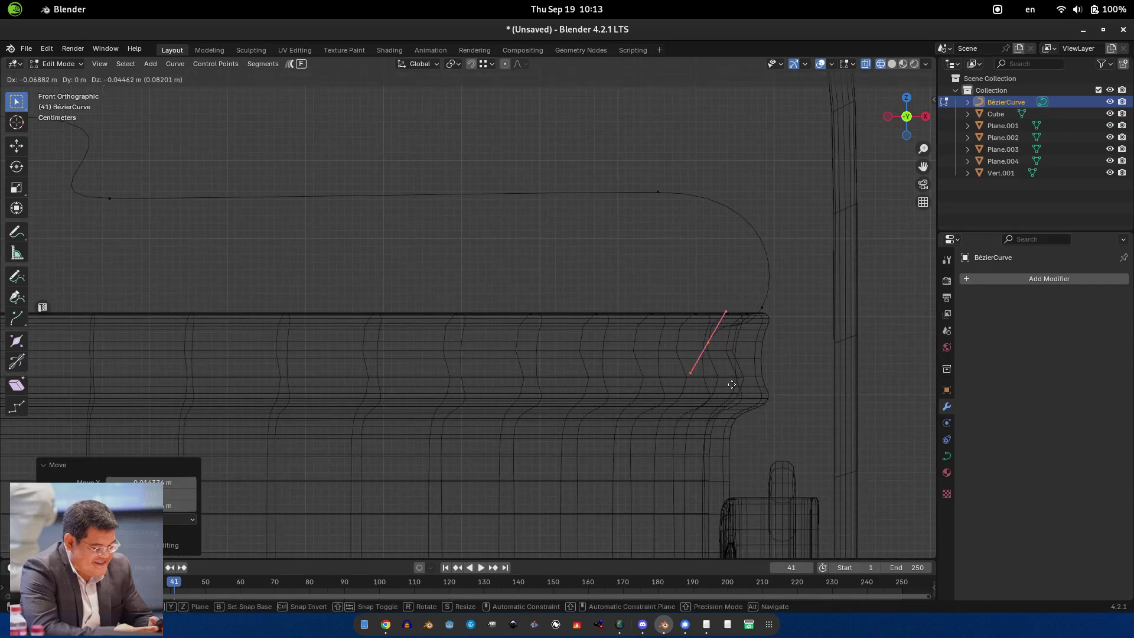
click(736, 270)
drag(737, 270, 784, 338)
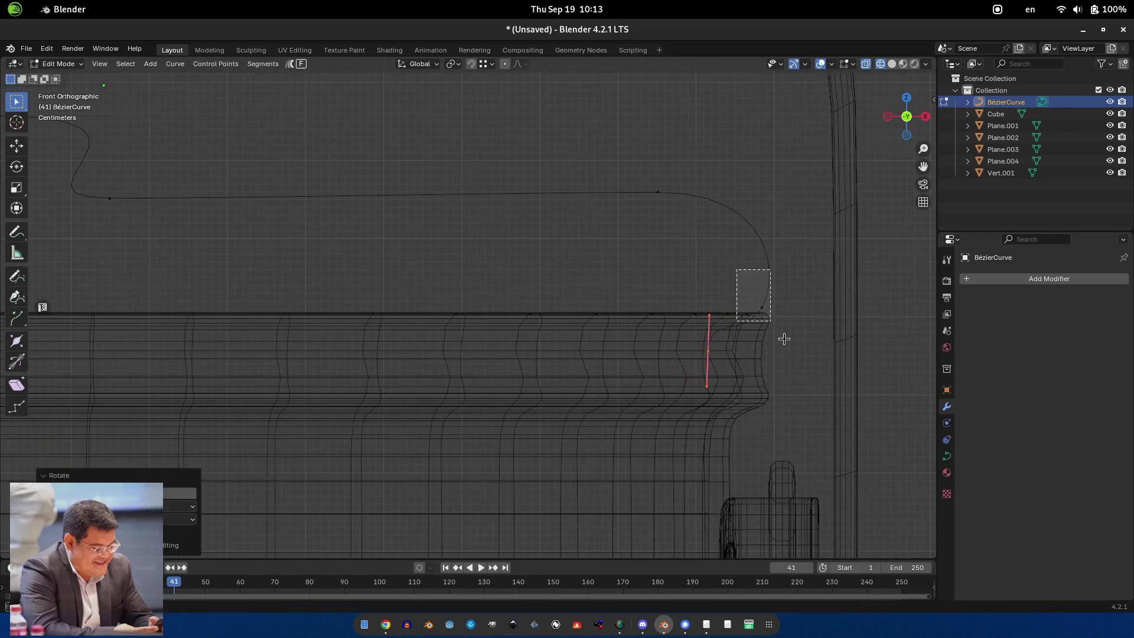
click(823, 351)
- Level the knob-base point and the outer lid-top point by scaling them to 0 along Z
click(657, 192)
scroll(657, 192, down, 3)
shift+click(295, 253)
key(s)
key(z)
key(0)
key(Return)
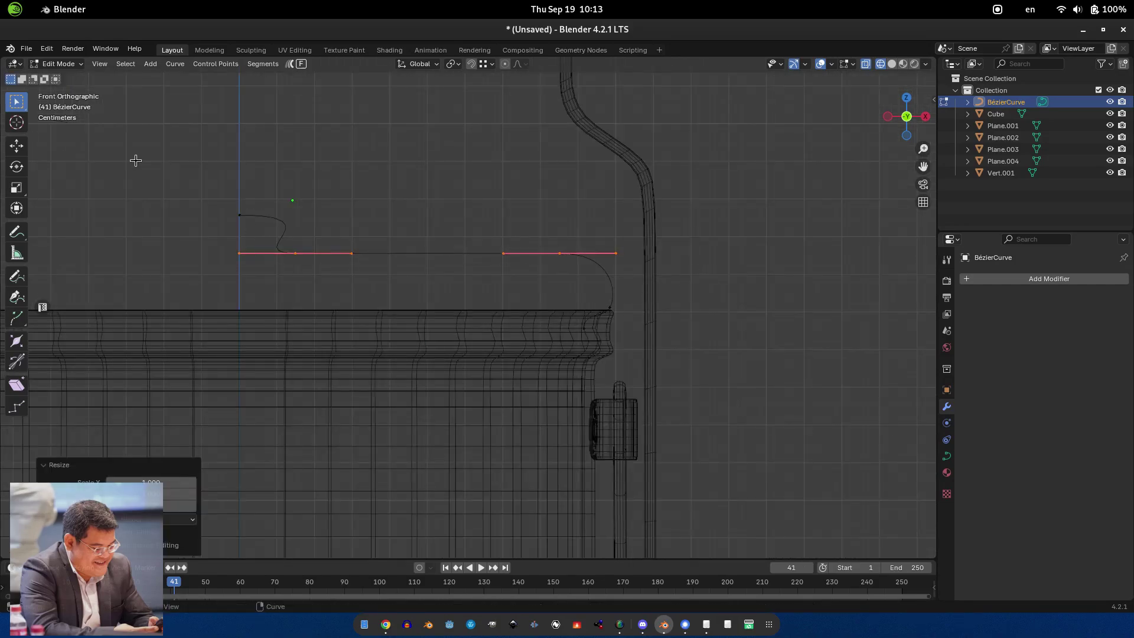
- Lower the lid-top part of the curve toward the container rim and shrink the handles of its outer points
drag(134, 159, 675, 282)
key(g)
click(675, 308)
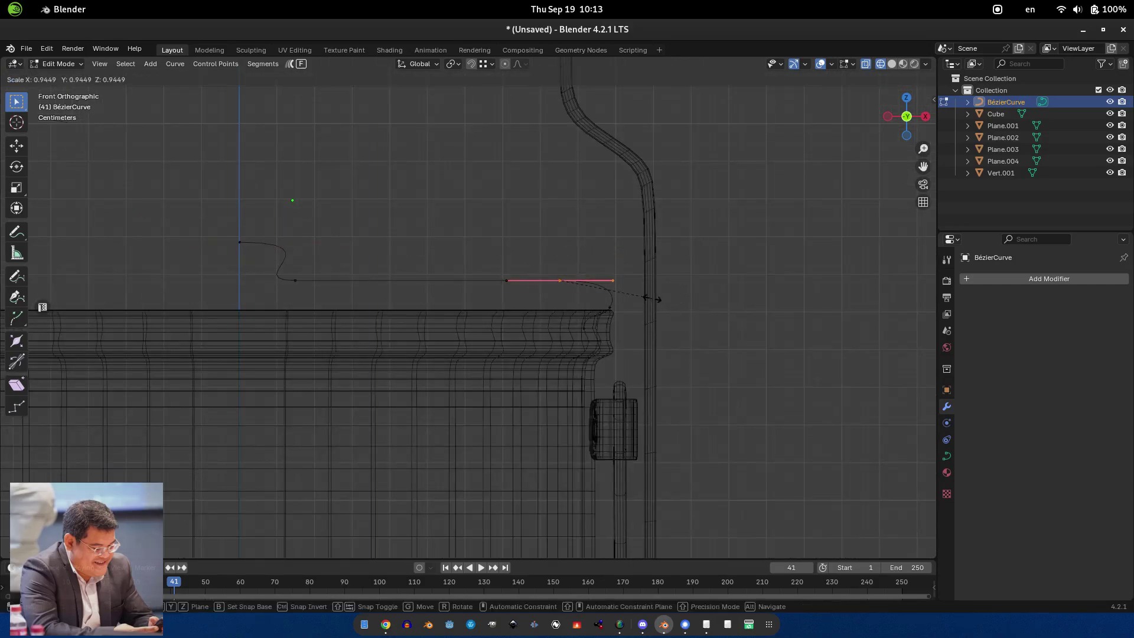
click(599, 303)
click(608, 307)
key(s)
click(658, 309)
- Adjust the curve's last points at the rim in 3D view, moving the inner end point and shrinking the rim point's handles
middle_drag(658, 309, 551, 374)
scroll(491, 299, down, 6)
key(Return)
scroll(501, 337, up, 4)
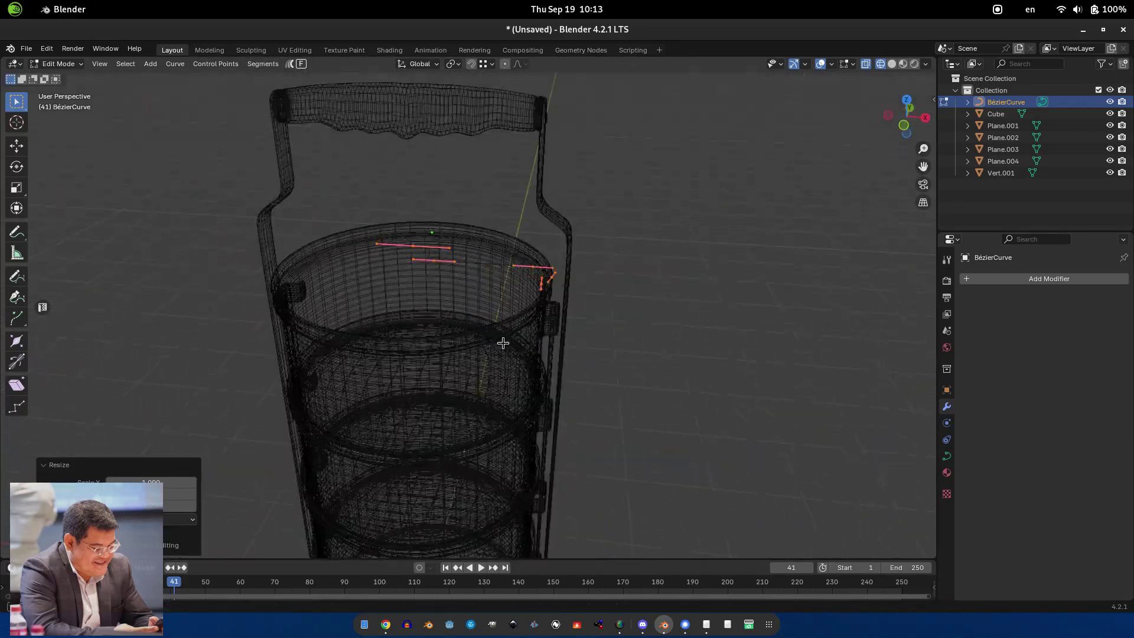
mouse_move(502, 336)
middle_down()
mouse_move(684, 324)
mouse_move(362, 337)
mouse_move(539, 287)
mouse_move(518, 334)
middle_up()
scroll(539, 286, up, 4)
key(shift+z)
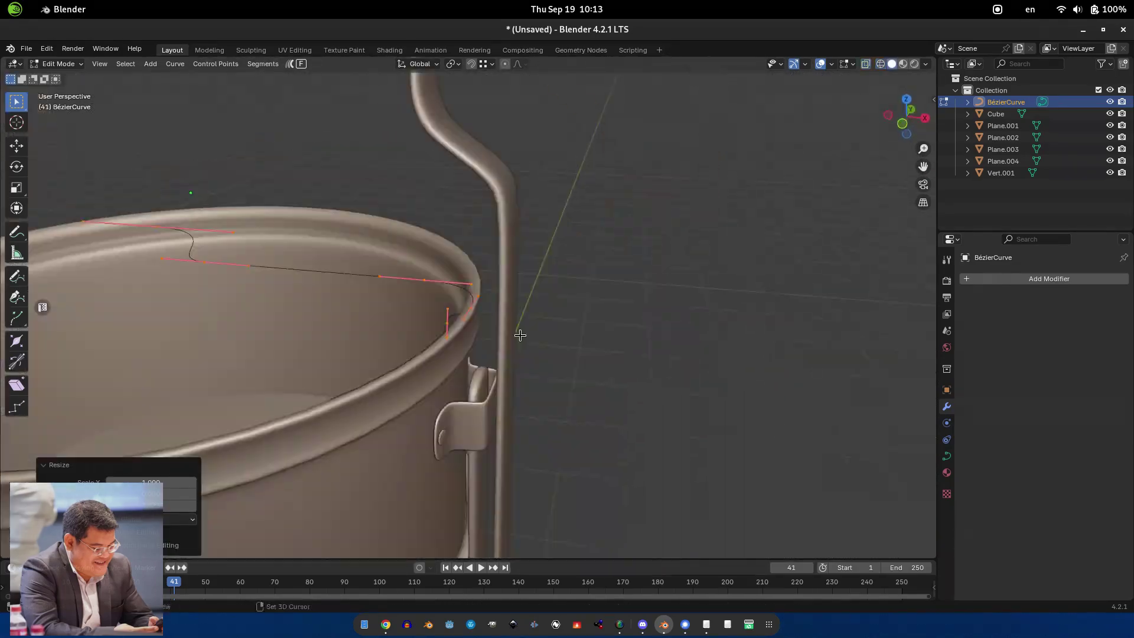
scroll(512, 212, up, 3)
click(564, 293)
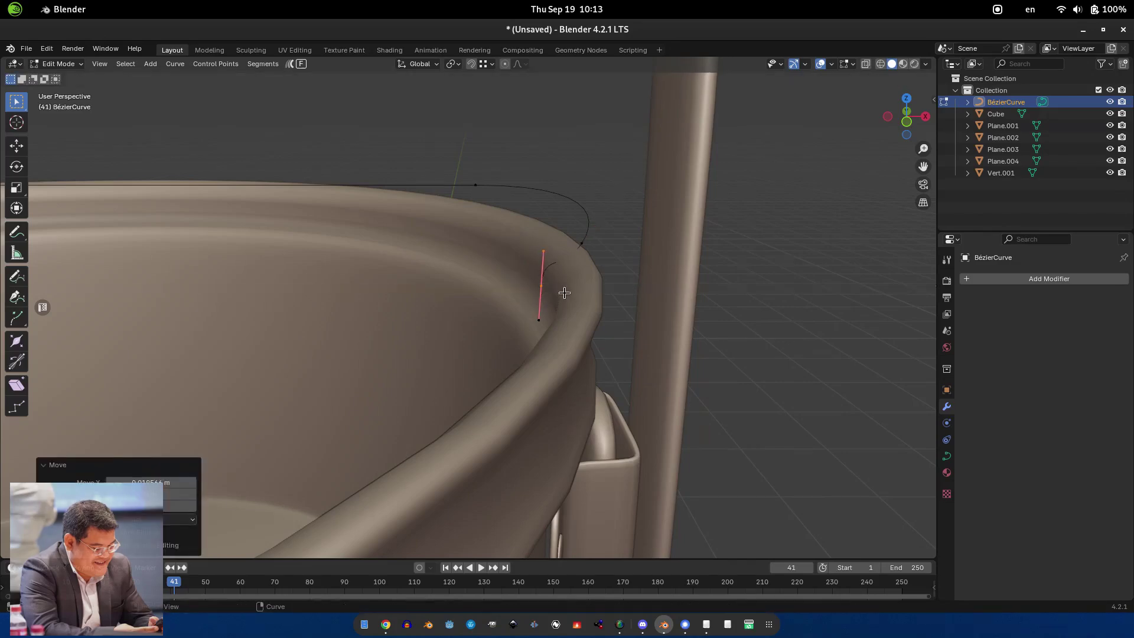
click(607, 258)
- Set the curve's origin to the 3D cursor and revolve it into a lid with a Screw modifier around Z
key(Tab)
scroll(473, 265, down, 5)
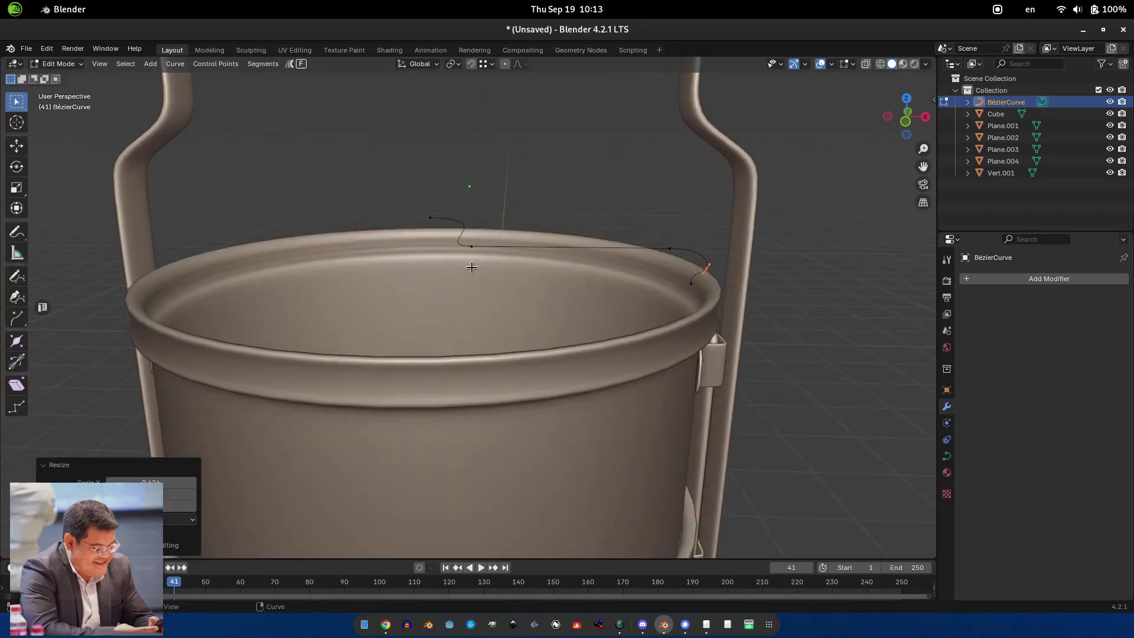
middle_drag(472, 266, 452, 276)
scroll(455, 277, down, 5)
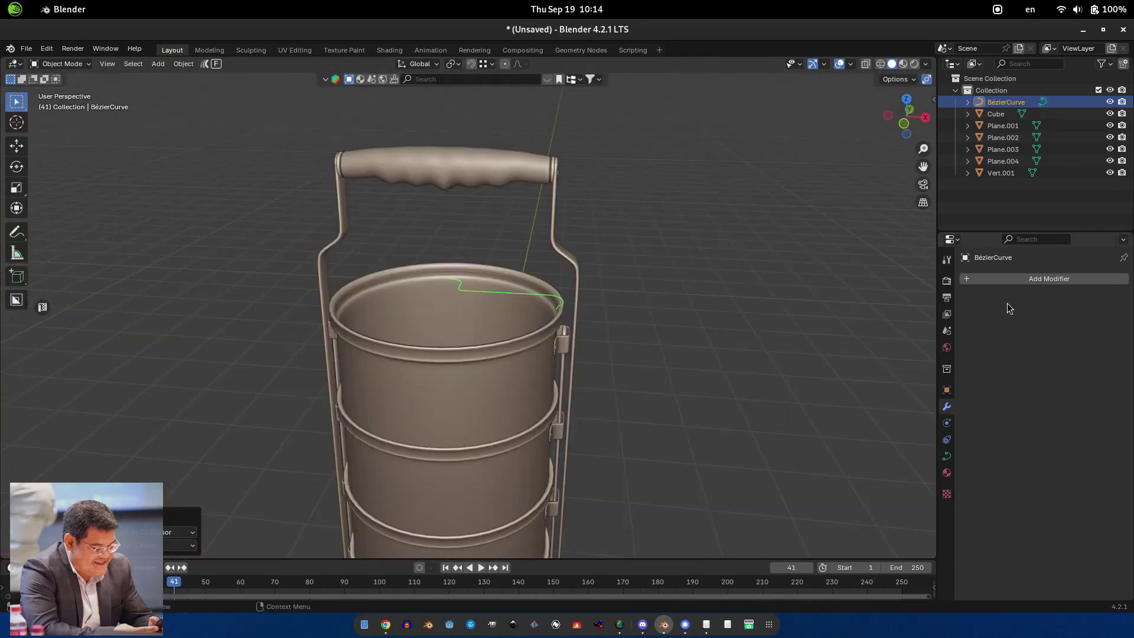
click(1035, 278)
mouse_move(1036, 282)
click(882, 361)
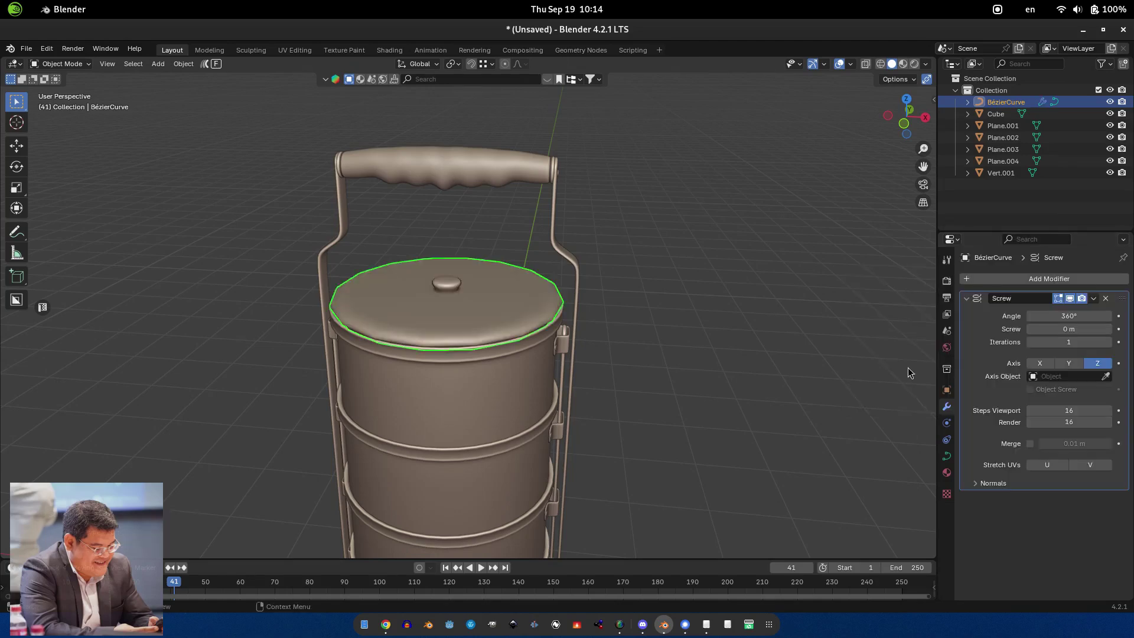
scroll(729, 302, up, 5)
scroll(488, 268, down, 4)
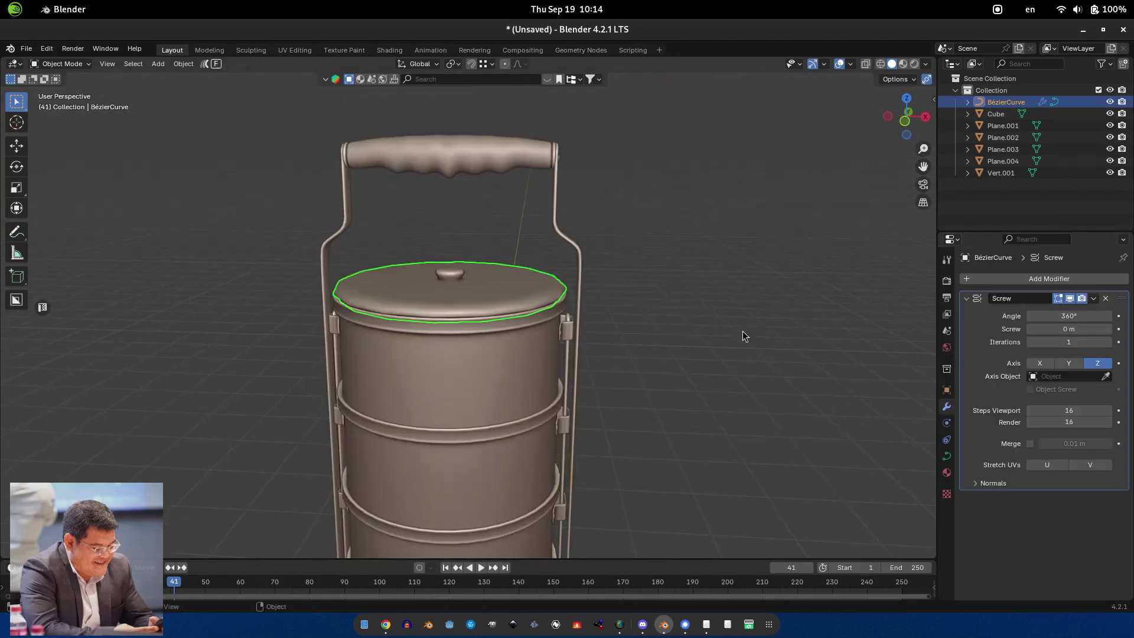
- Convert the revolved lid to a mesh and show the wireframe overlay
key(alt+c)
click(447, 244)
scroll(459, 257, up, 4)
key(ctrl+1)
middle_drag(459, 256, 455, 291)
key(alt+c)
click(471, 326)
- Enlarge the lid slightly and move it along Z so it sits on the container rim
key(s)
key(z)
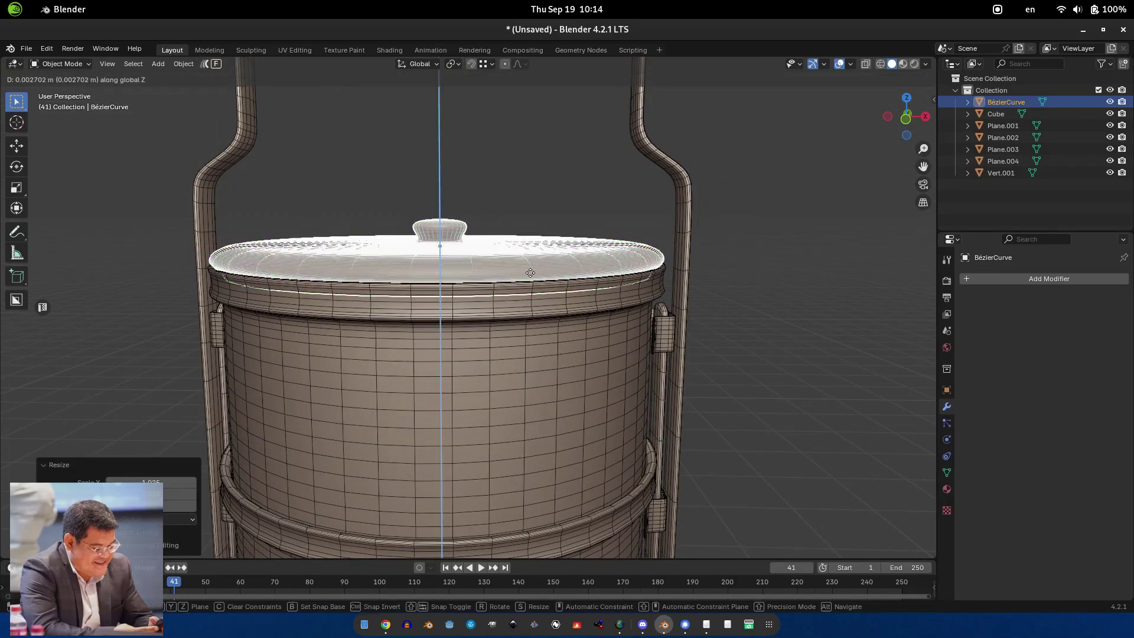
key(Return)
middle_drag(528, 273, 477, 264)
- Try to thin the lid's mesh by checker-deselecting its vertices and dissolving the ones still selected
key(Tab)
scroll(459, 265, up, 5)
key(a)
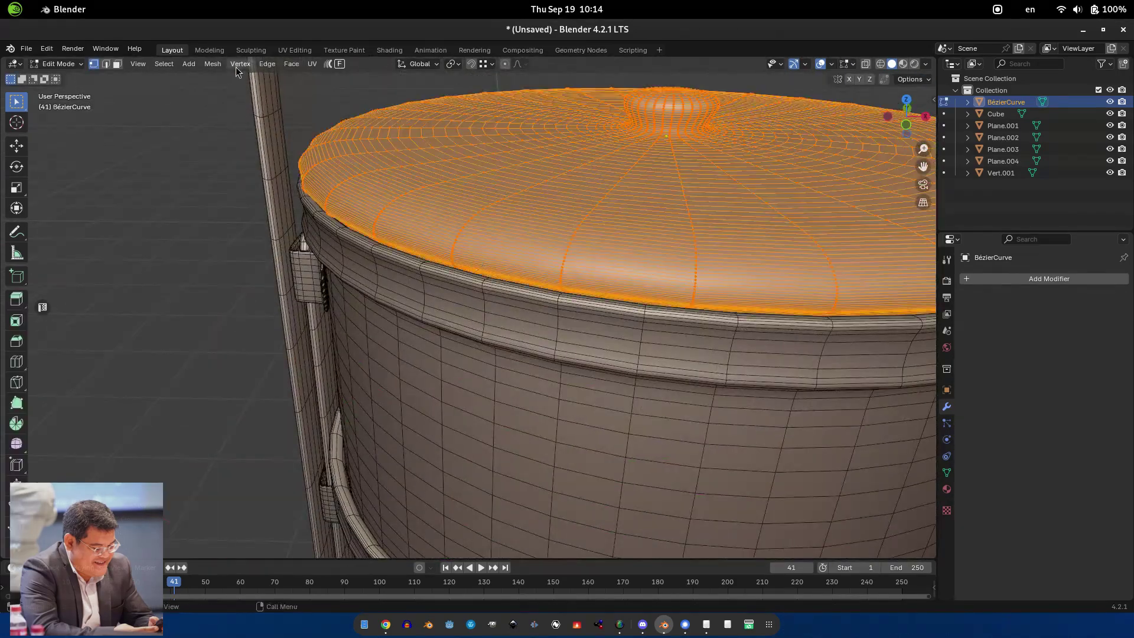
click(163, 64)
mouse_move(250, 143)
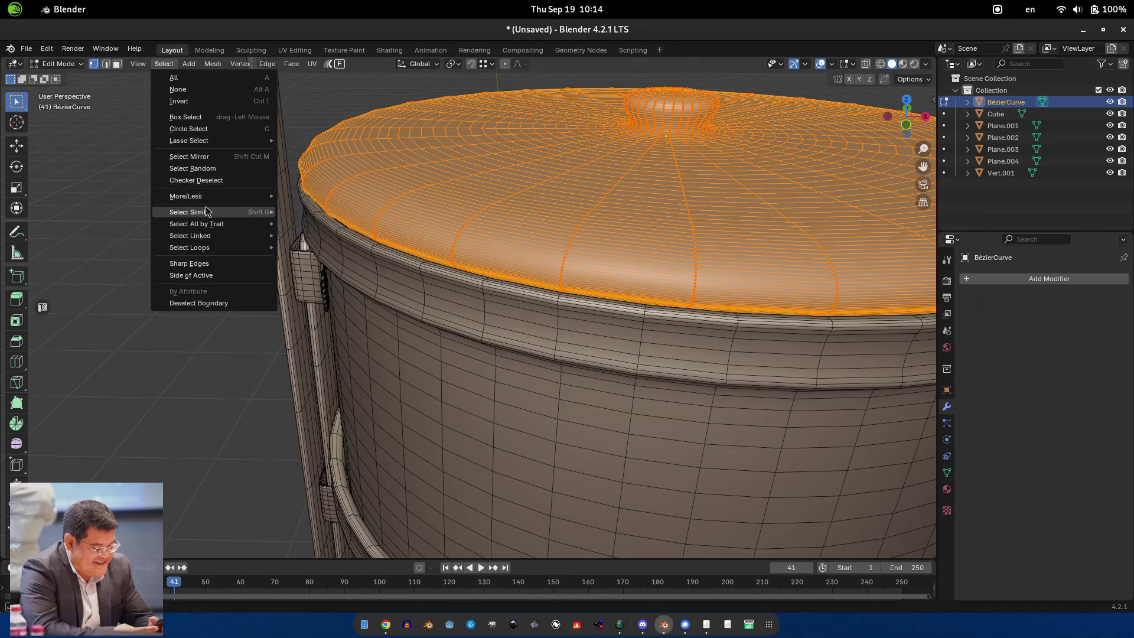
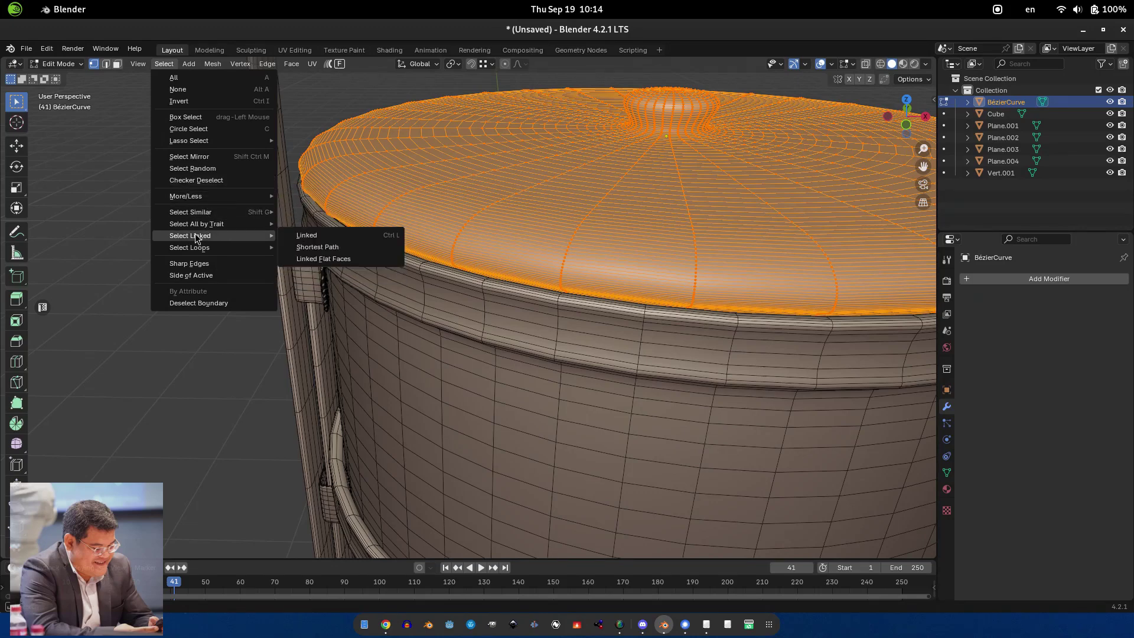
click(196, 180)
scroll(575, 216, up, 5)
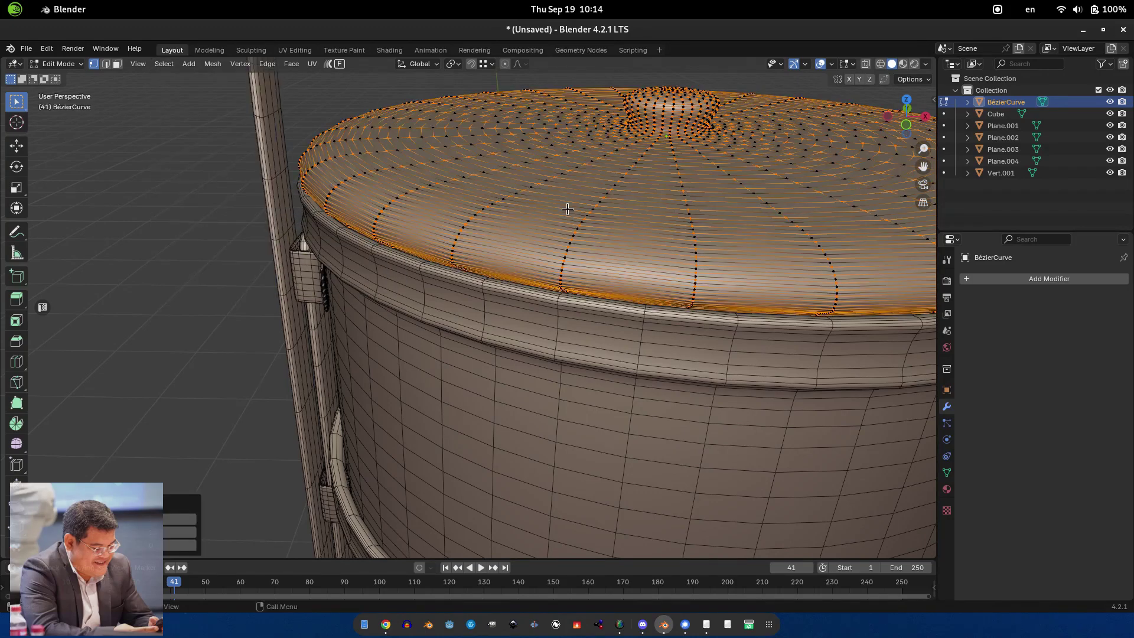
key(x)
click(576, 215)
scroll(575, 215, down, 5)
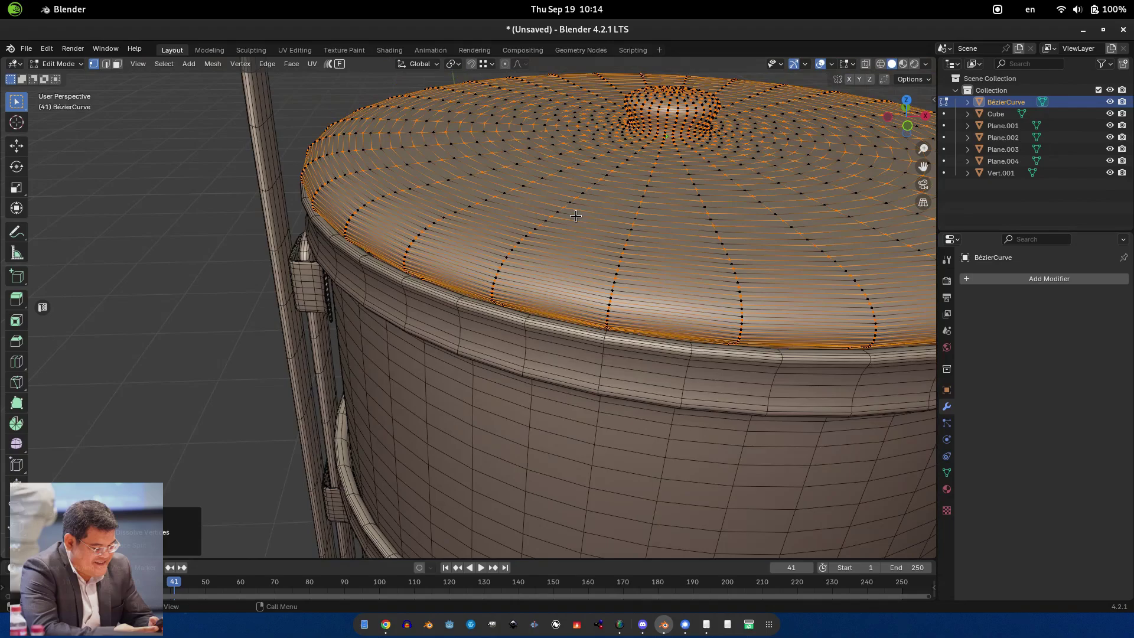
key(x)
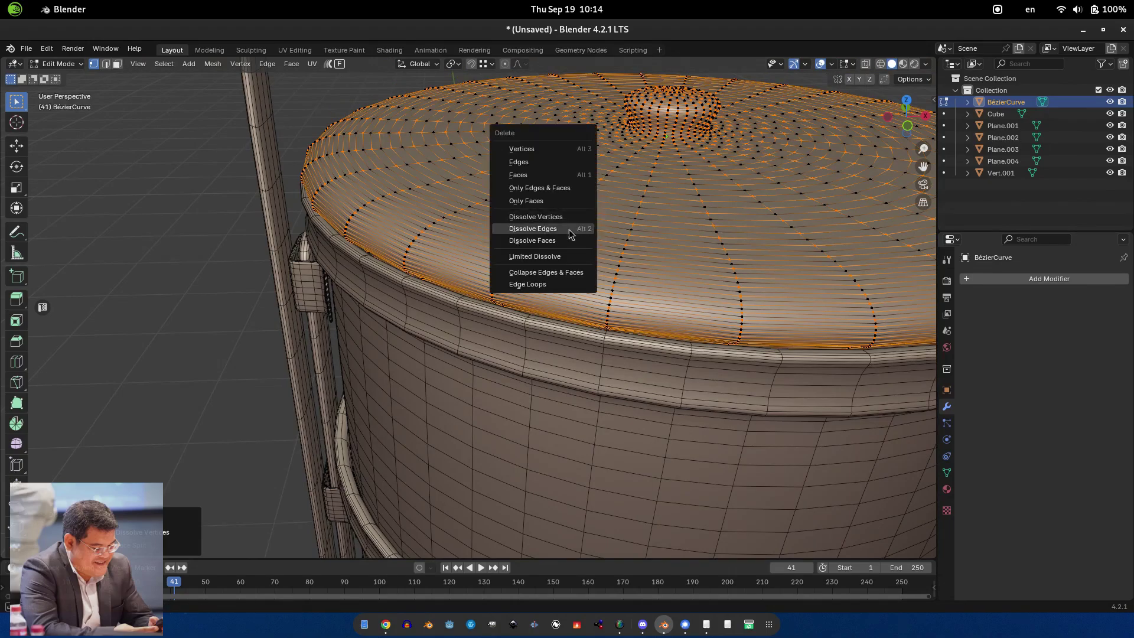
click(569, 229)
- Try a checker deselect on all of the lid's edges in edge selection mode
key(2)
key(a)
click(163, 63)
click(196, 180)
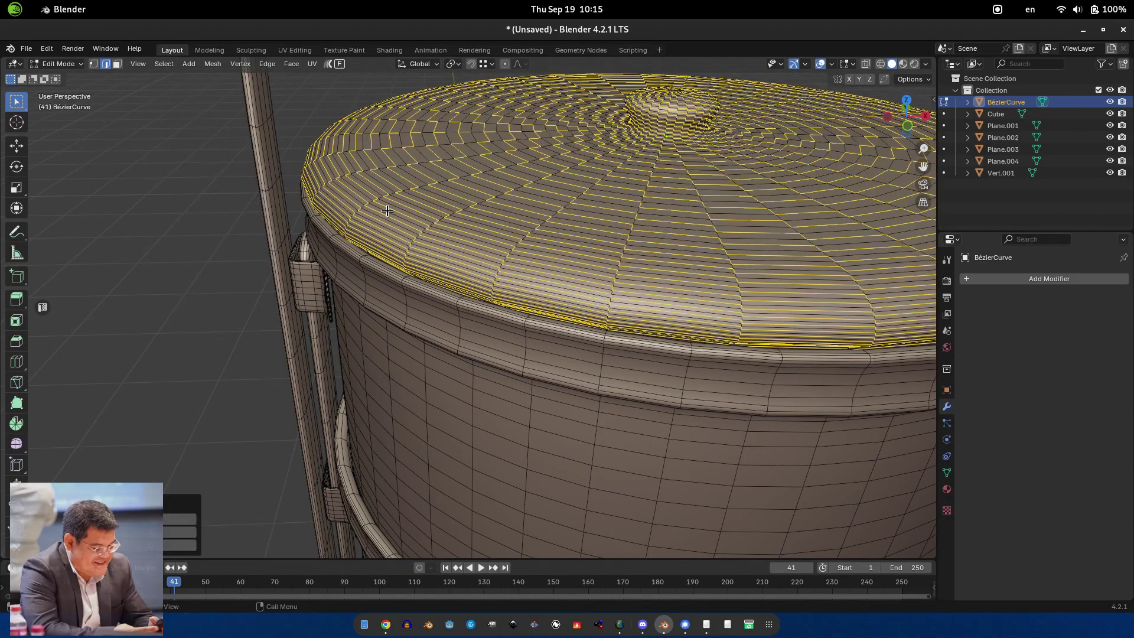
scroll(515, 205, up, 5)
scroll(258, 230, down, 5)
- Un-subdivide the whole lid mesh to lower its edge density
key(a)
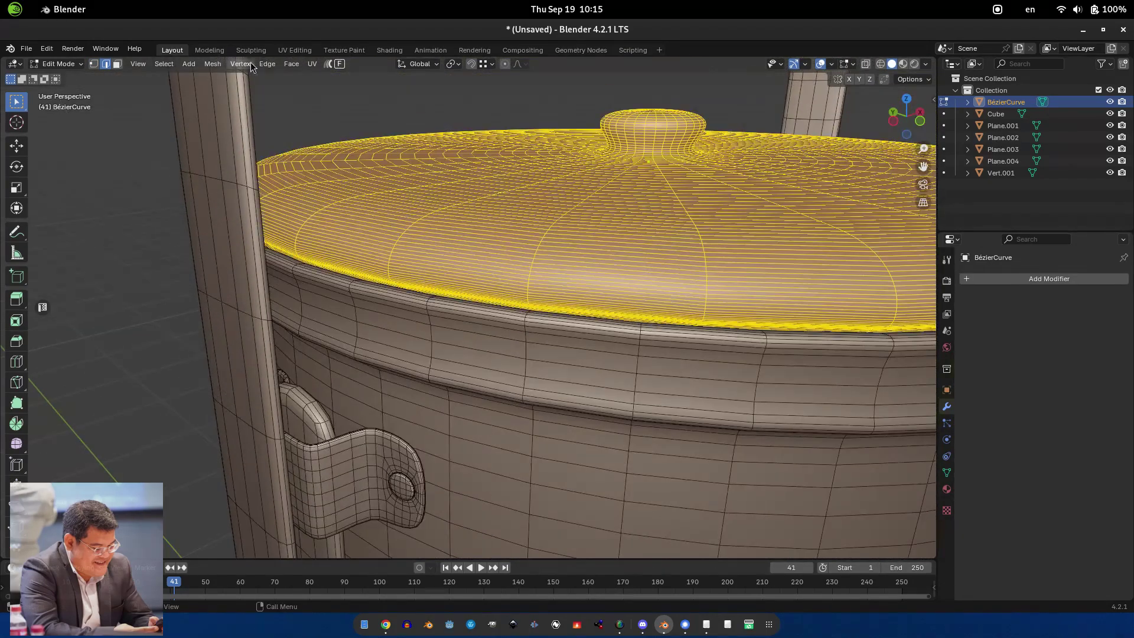
click(267, 64)
click(329, 159)
- Hide every object except the lid and return to editing the lid's mesh
key(Tab)
scroll(416, 249, up, 5)
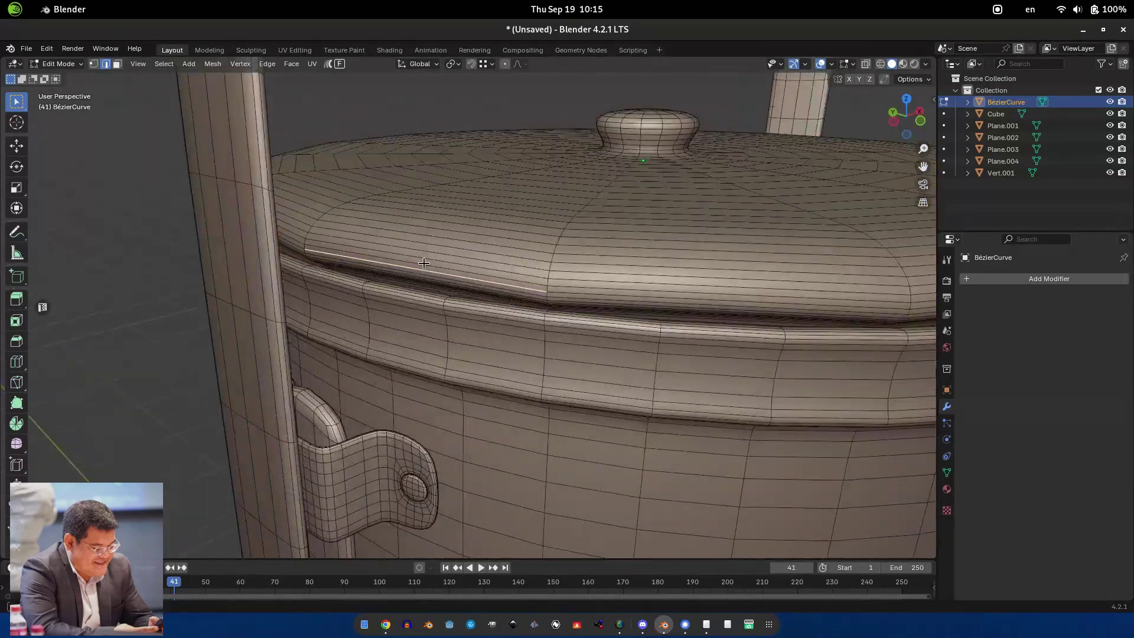
key(shift+h)
key(Tab)
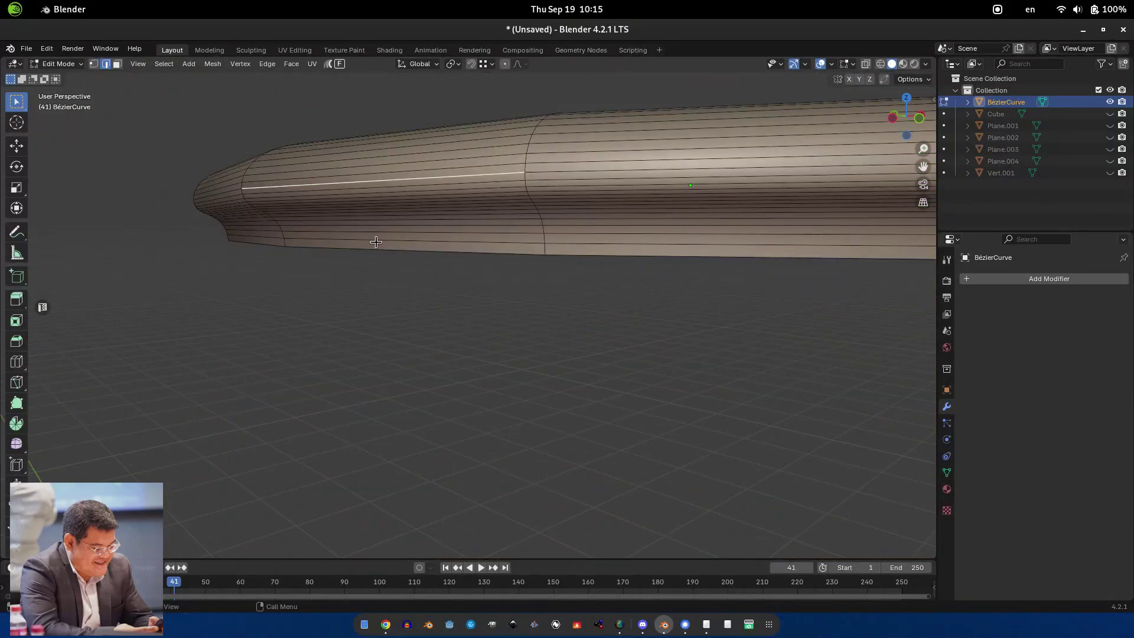
- Dissolve every second edge loop around the lid, from the inner lip beneath the rim up to the knob's base
scroll(354, 231, up, 3)
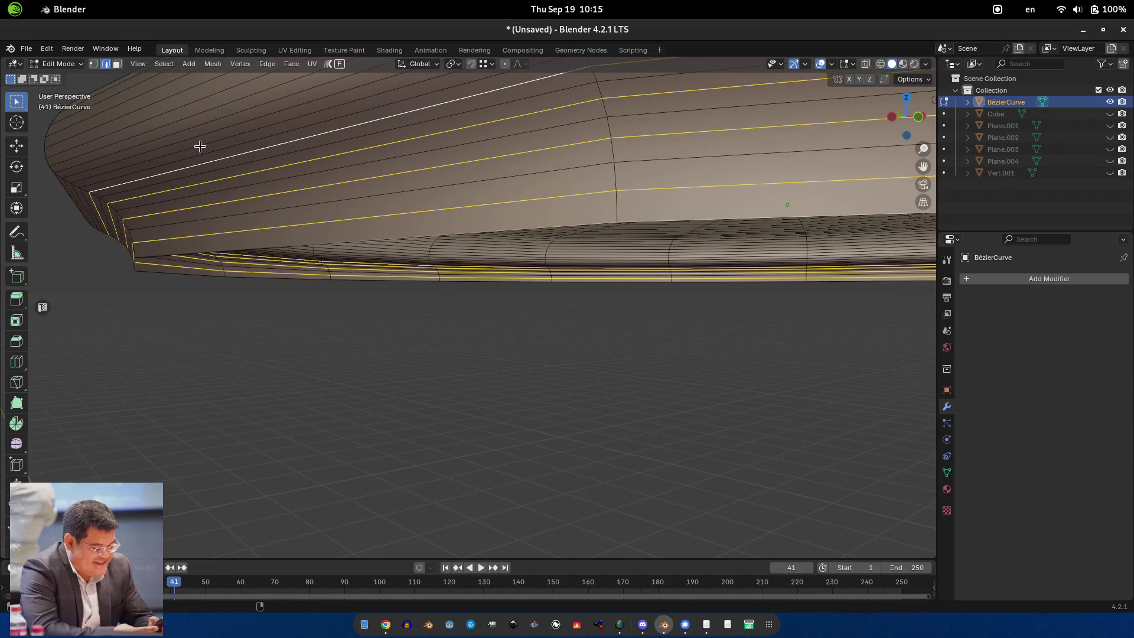
key(x)
click(217, 245)
middle_drag(211, 242, 136, 309)
middle_drag(231, 253, 311, 246)
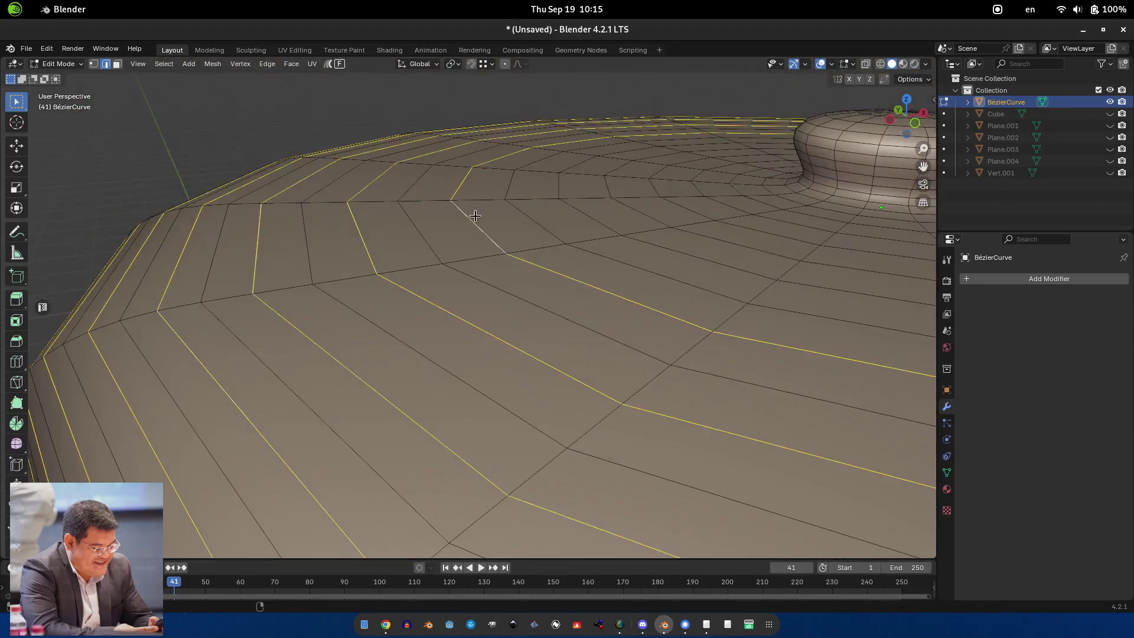
scroll(699, 207, down, 3)
scroll(714, 218, up, 2)
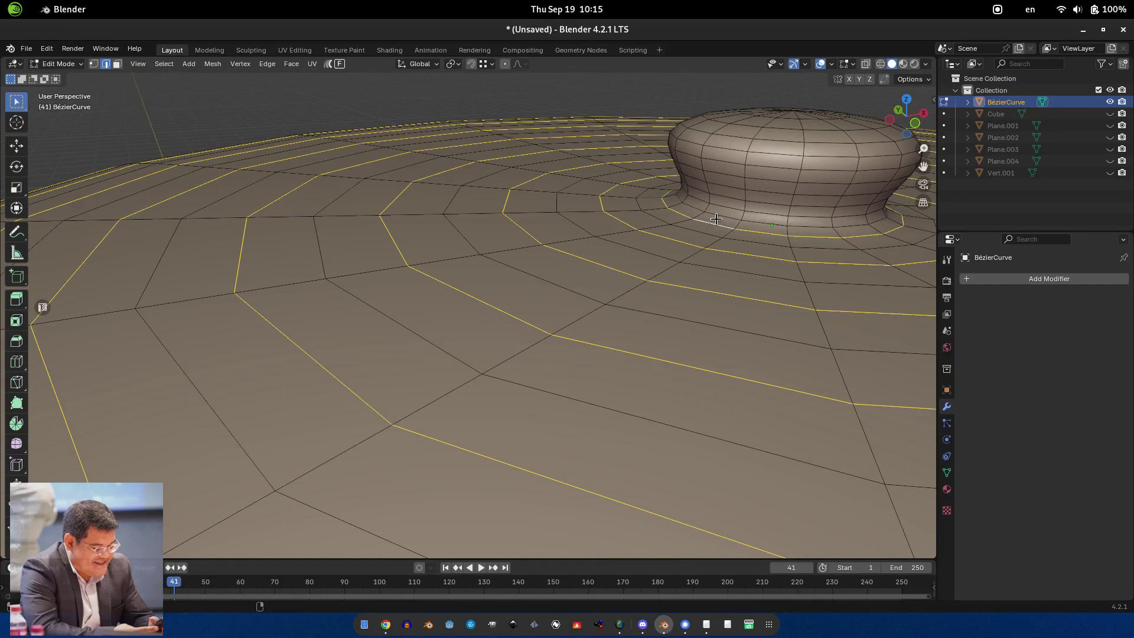
scroll(745, 137, down, 4)
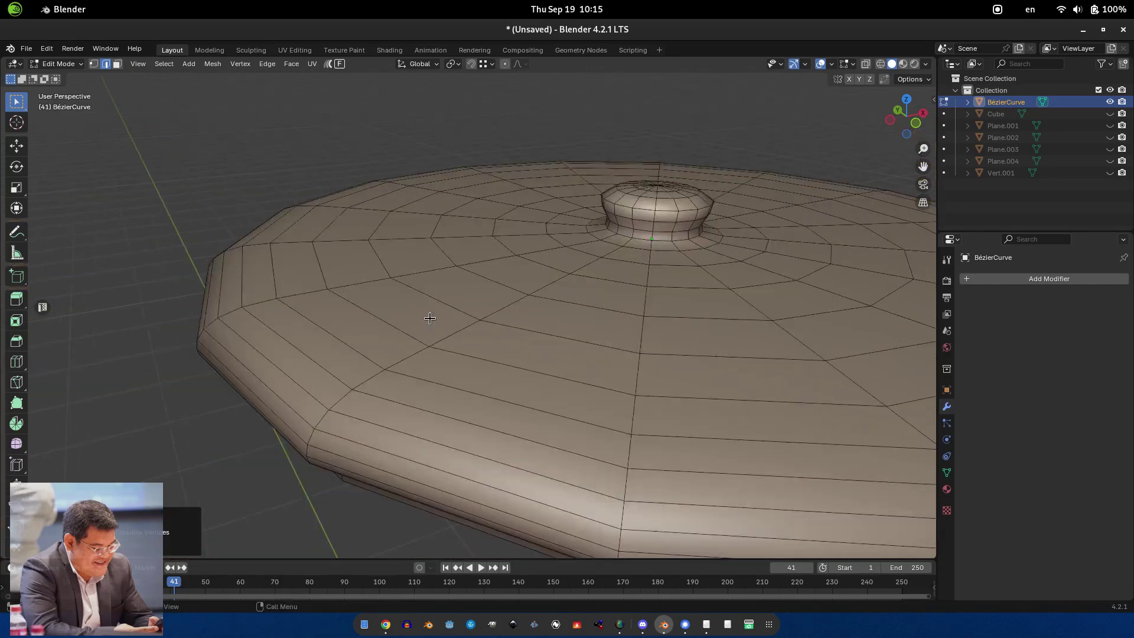
- Dissolve alternate remaining edge loops across the lid's top and rim to thin the rings once more
middle_drag(431, 316, 374, 339)
scroll(325, 280, up, 2)
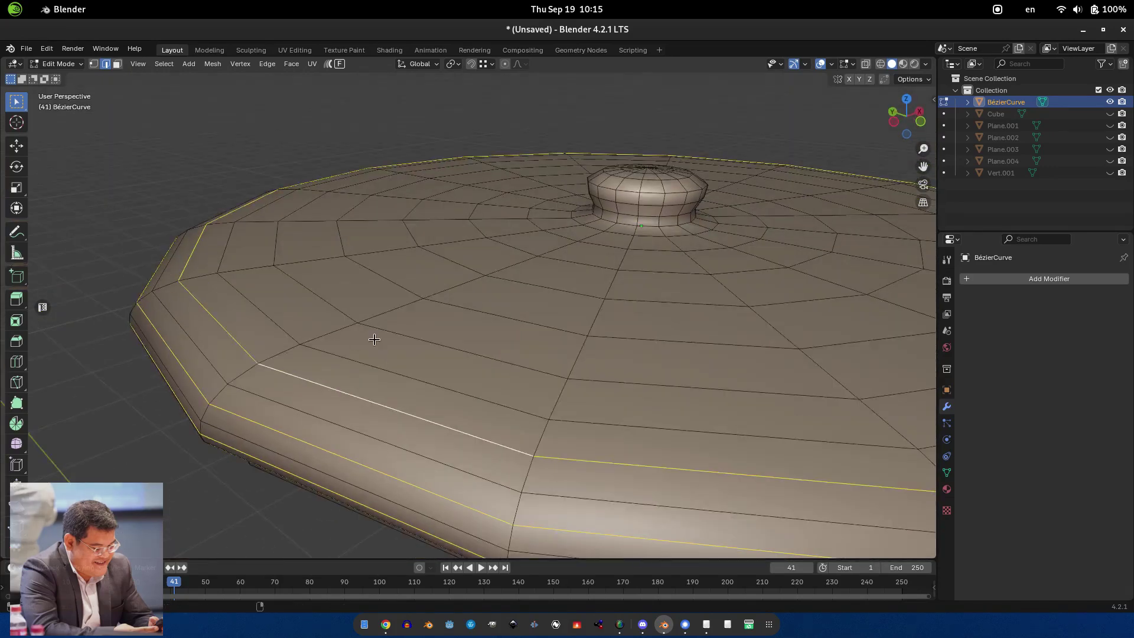
key(ctrl+x)
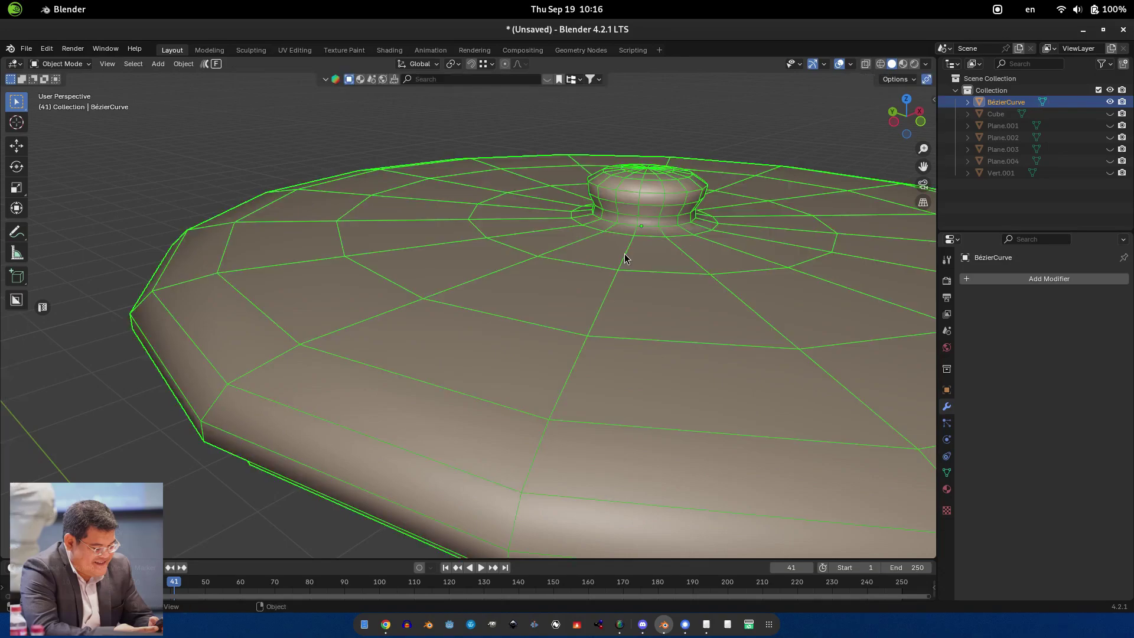
- Apply a level 1 Catmull-Clark Subdivision modifier to the lid, show the hidden parts and rename the lid lid.geo
scroll(584, 295, down, 5)
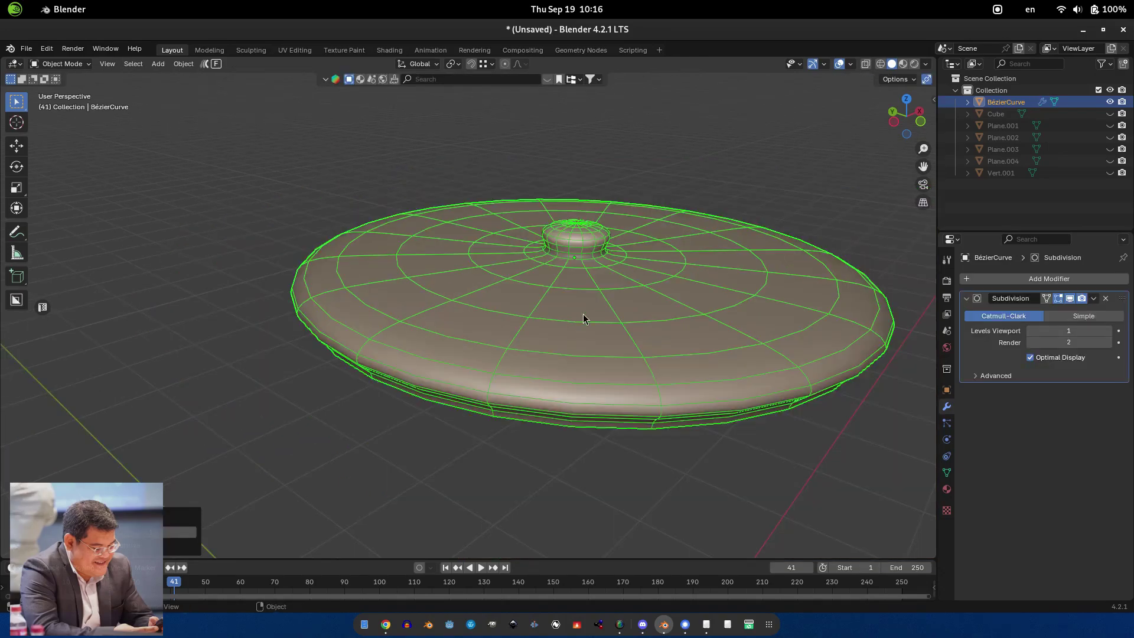
key(KP_Divide)
middle_drag(562, 340, 827, 248)
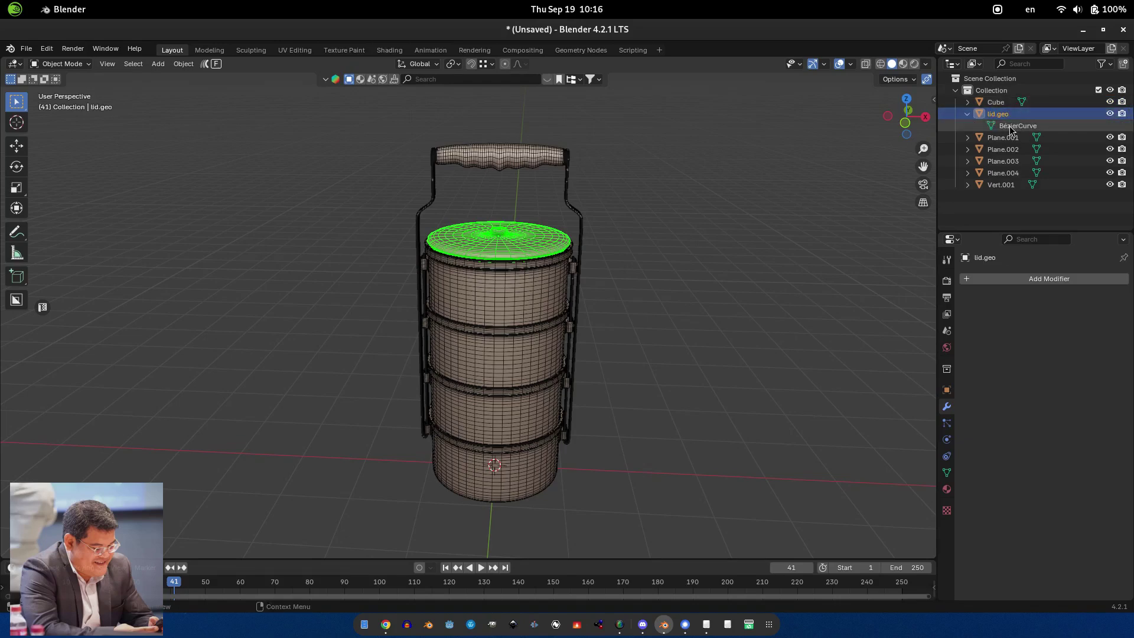
- Join the handle grip and frame into one object named carrier.geo and show the face orientation overlay
click(996, 102)
middle_drag(620, 248, 520, 227)
key(q)
click(487, 222)
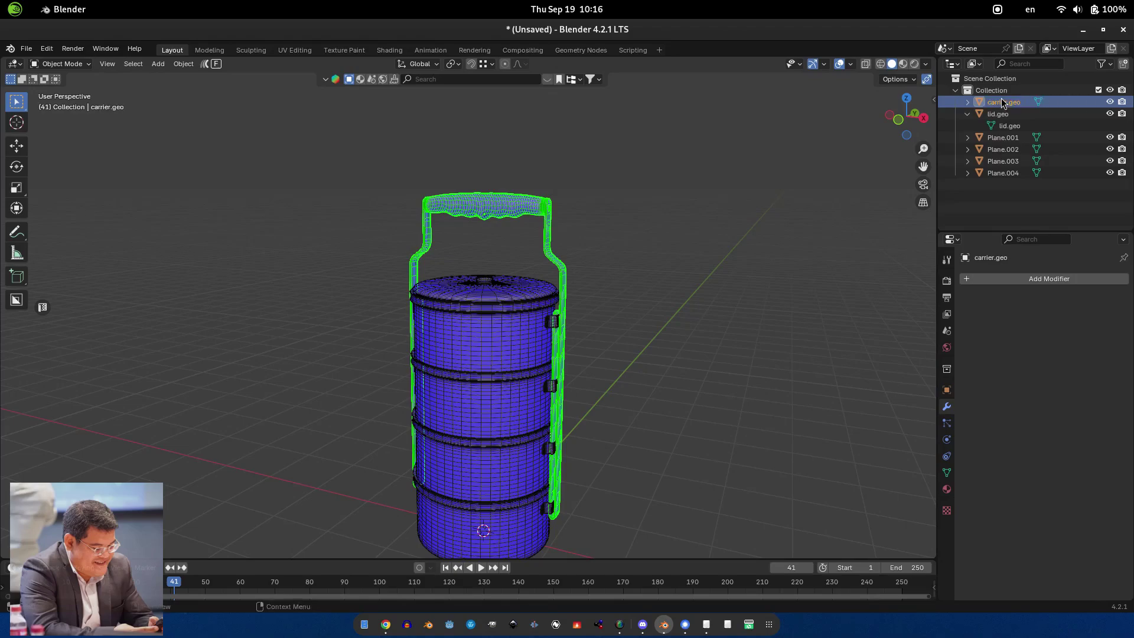
- Set the carrier's origin to its geometry and adjust its height along Z against the bowls' side clips
scroll(539, 438, up, 5)
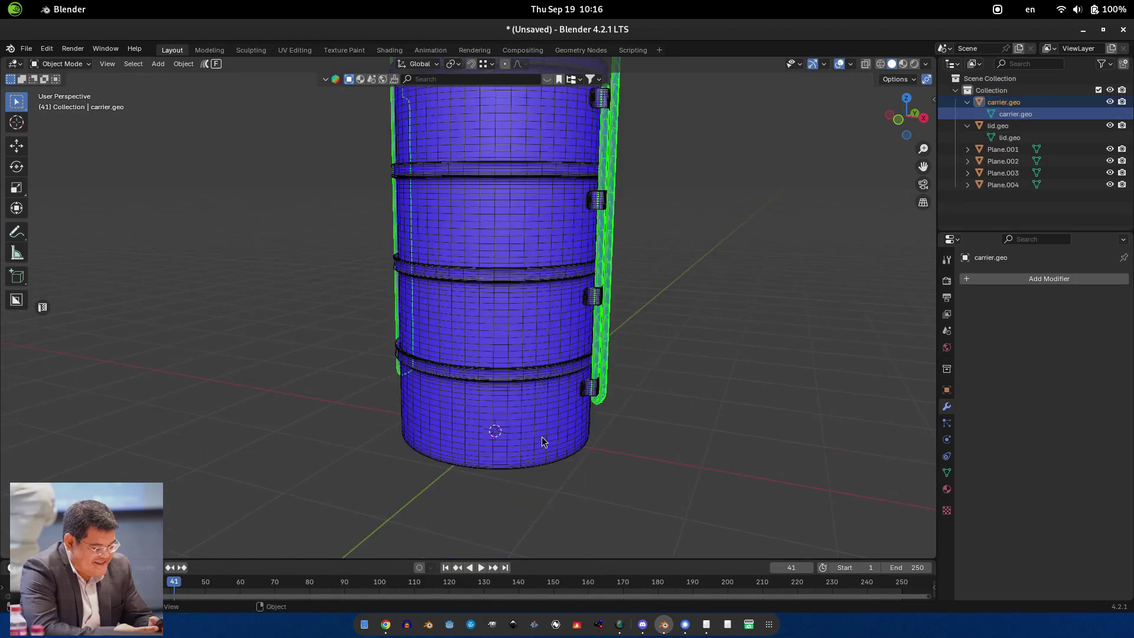
click(583, 412)
click(547, 258)
scroll(547, 258, down, 5)
scroll(547, 258, up, 5)
key(g)
key(x)
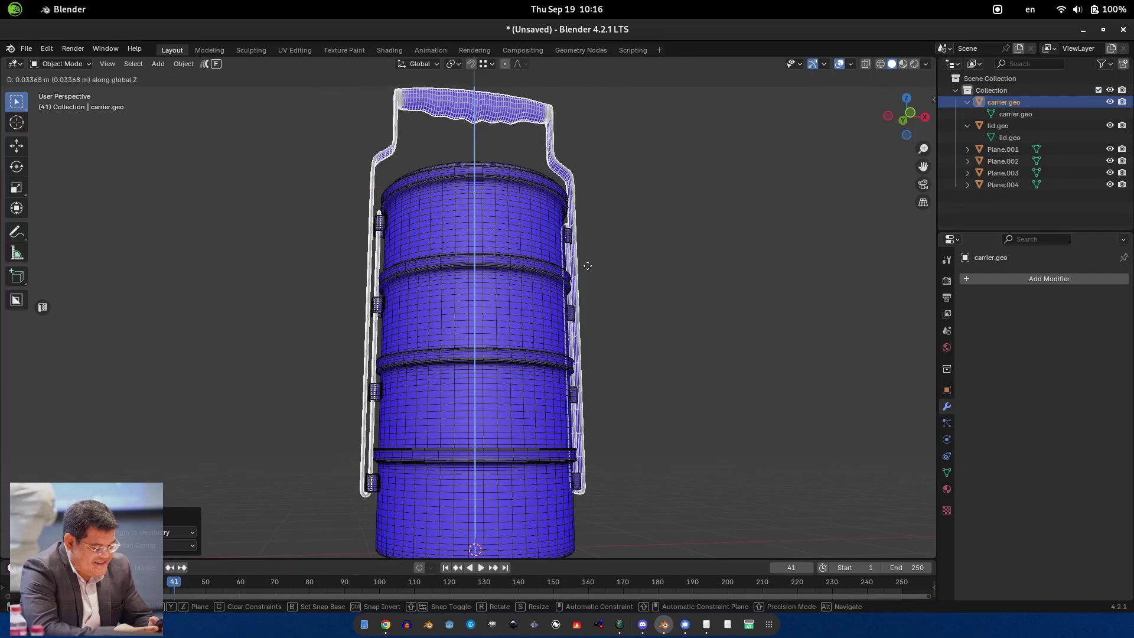
click(574, 331)
- Turn off the face orientation overlay for the whole tiffin carrier
middle_drag(574, 331, 561, 332)
scroll(561, 332, down, 4)
key(q)
click(547, 344)
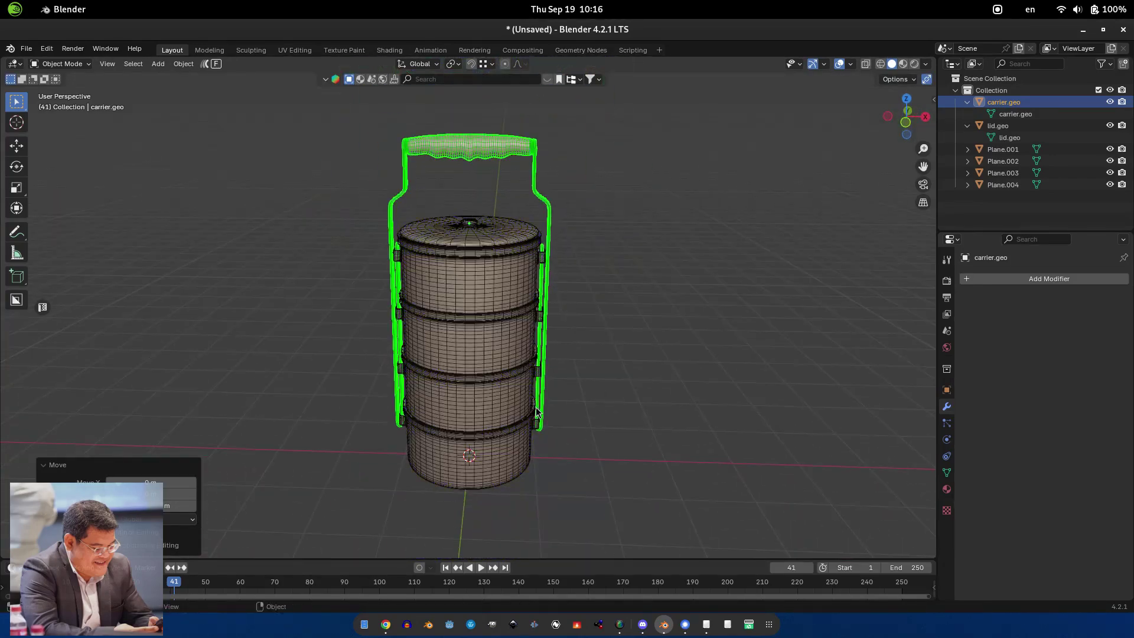
- Rename the bottom bowl bowl.001.geo and give the three upper bowls the same base name
click(443, 468)
click(998, 126)
double_click(1000, 149)
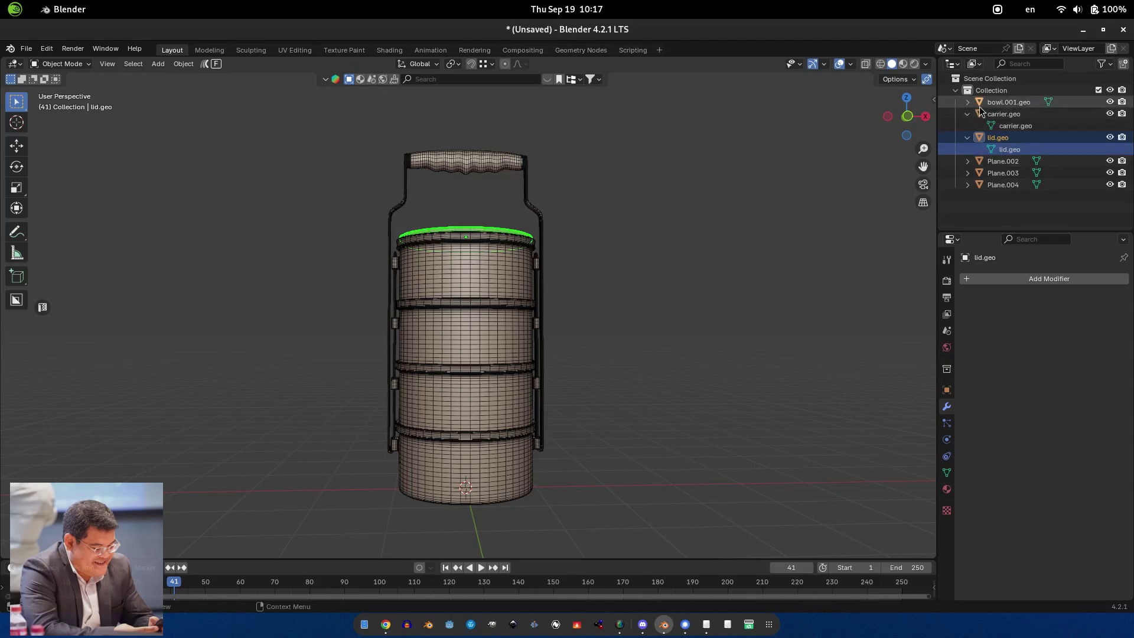
double_click(1003, 161)
key(ctrl+v)
key(Return)
double_click(1003, 172)
key(ctrl+v)
key(Return)
double_click(1003, 184)
key(ctrl+v)
key(Return)
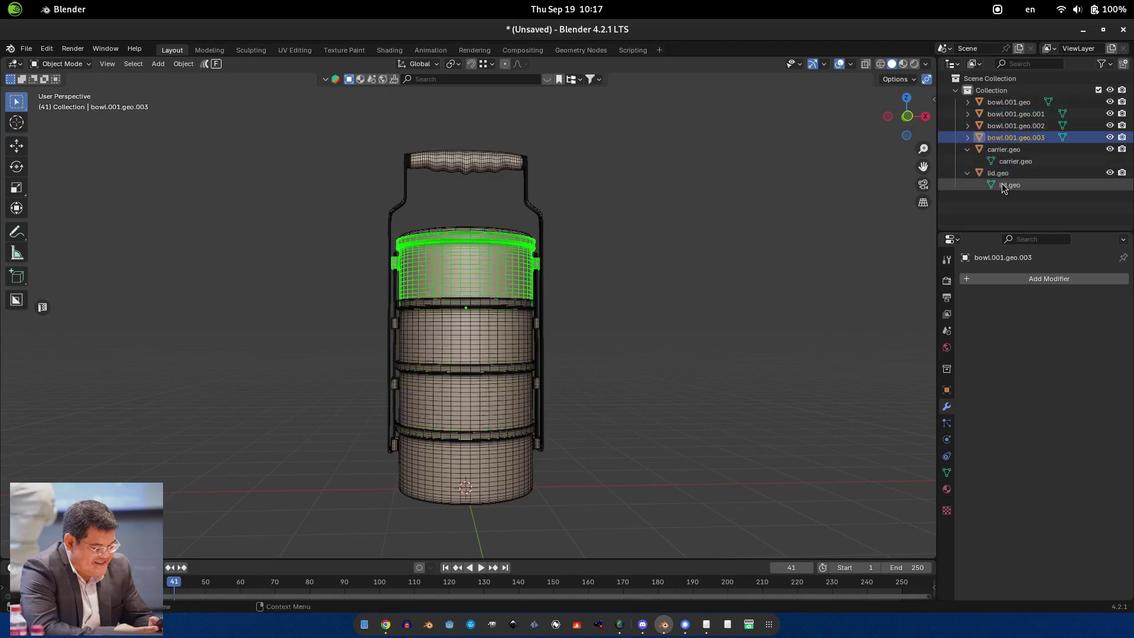
- Name the bottom bowl's mesh data bowl.001.geo and rename its object bowl.geo.001
click(967, 103)
double_click(1018, 113)
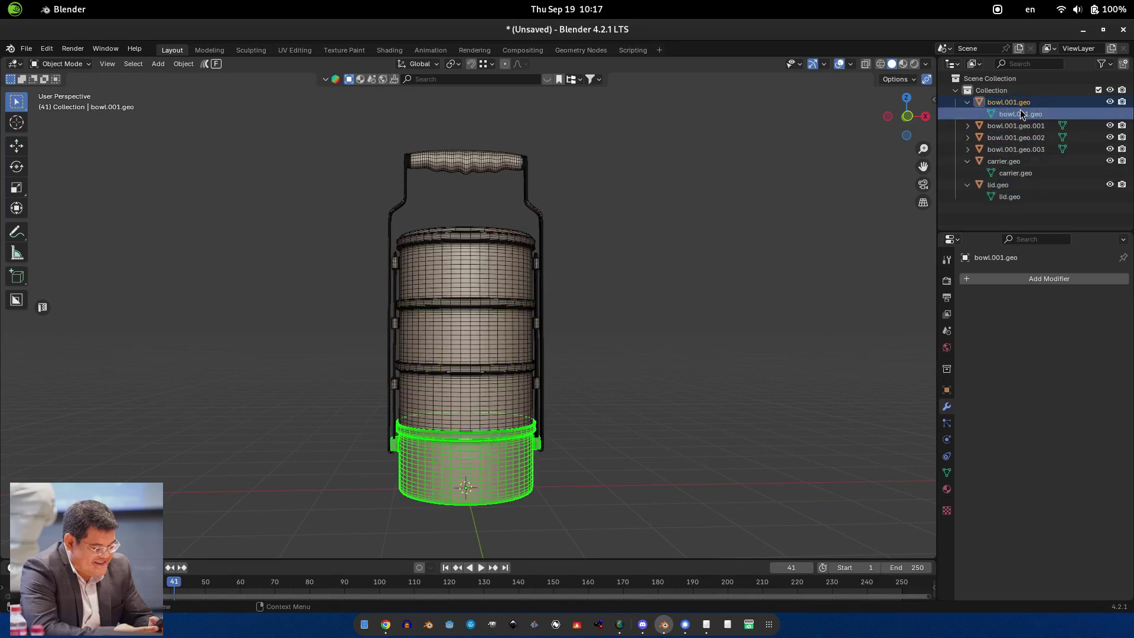
click(967, 125)
double_click(1034, 125)
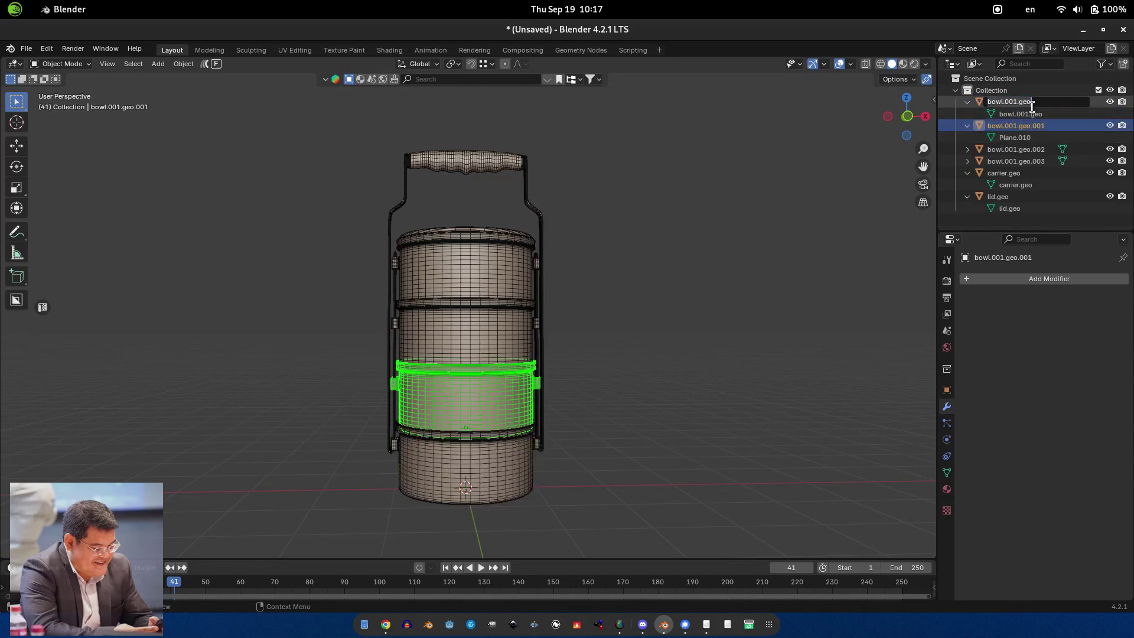
key(Return)
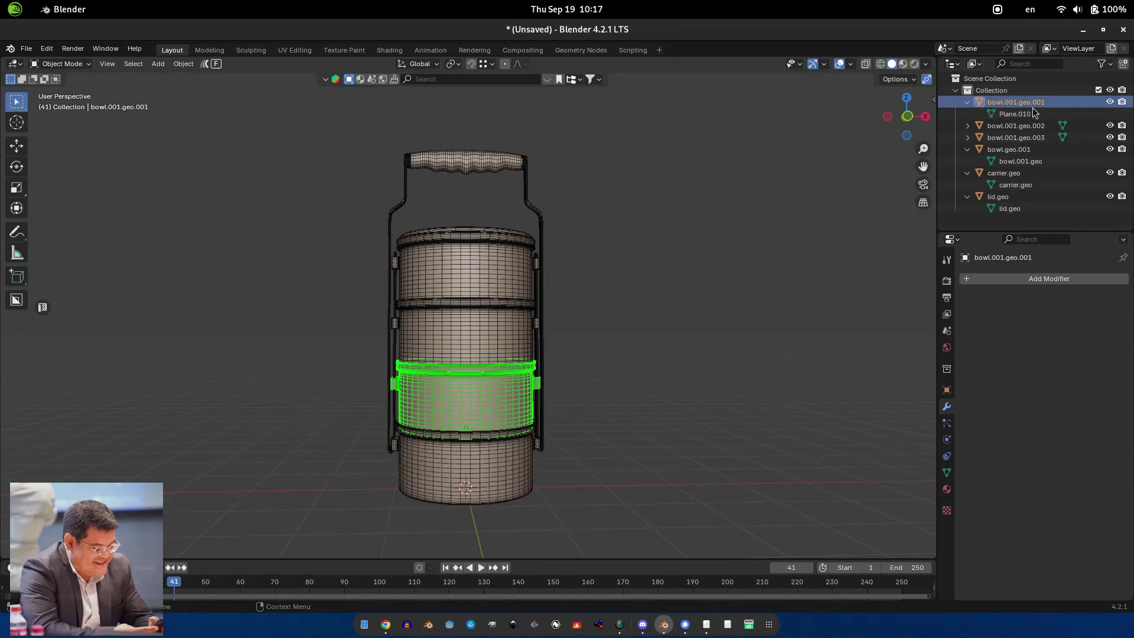
- Rename the second, third and top bowls, counted from the bottom, bowl.geo.003, bowl.geo.002 and bowl.geo.004
click(984, 126)
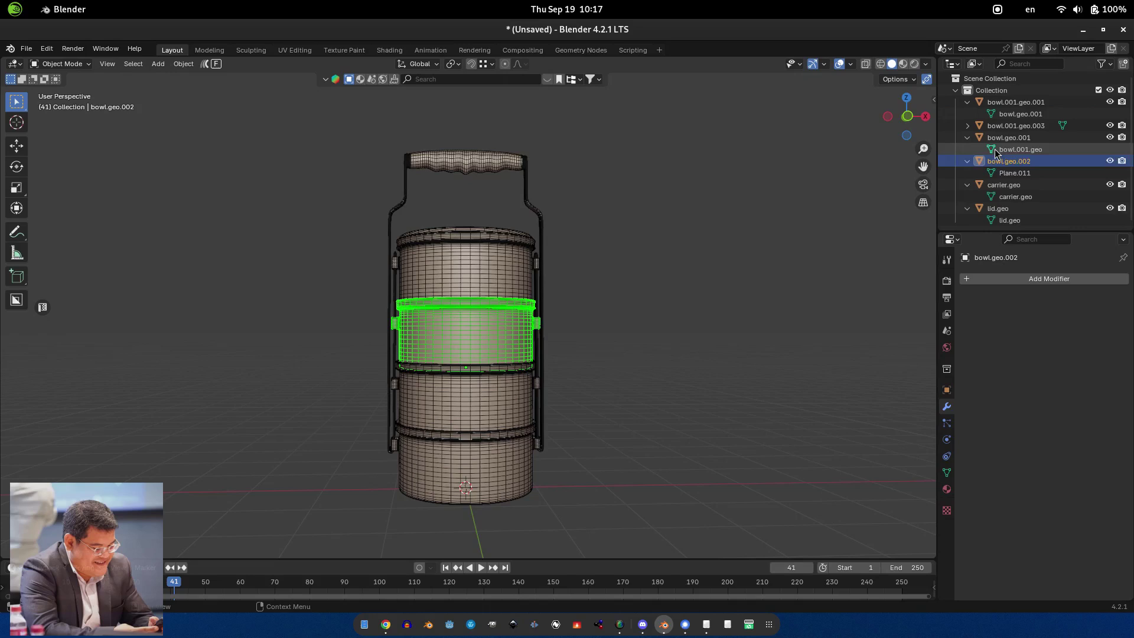
click(497, 390)
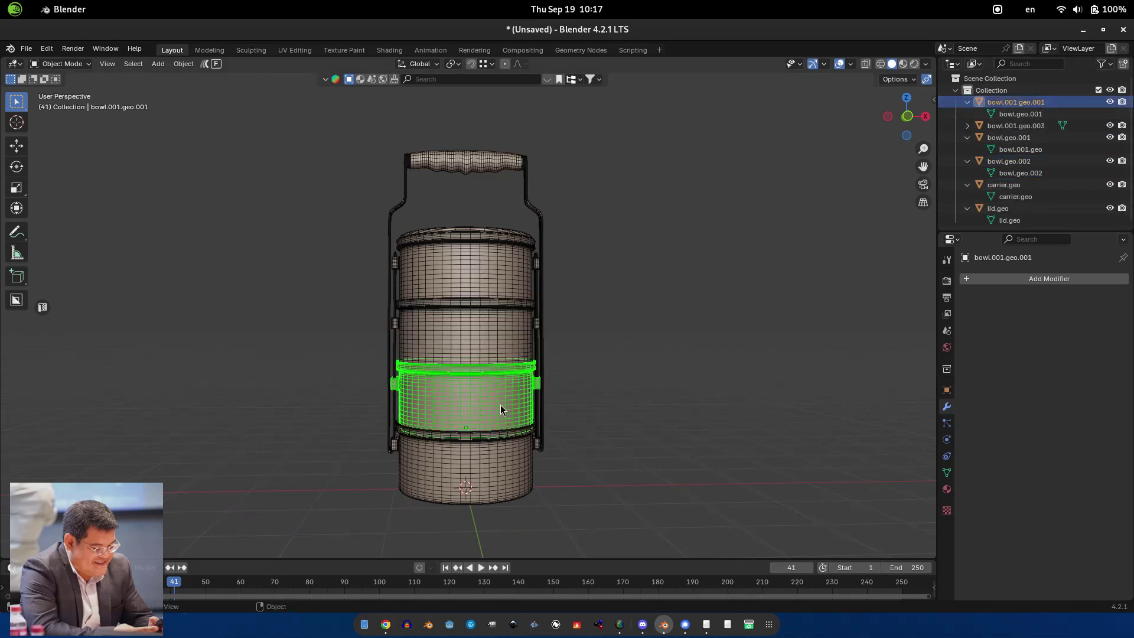
click(1011, 141)
click(494, 378)
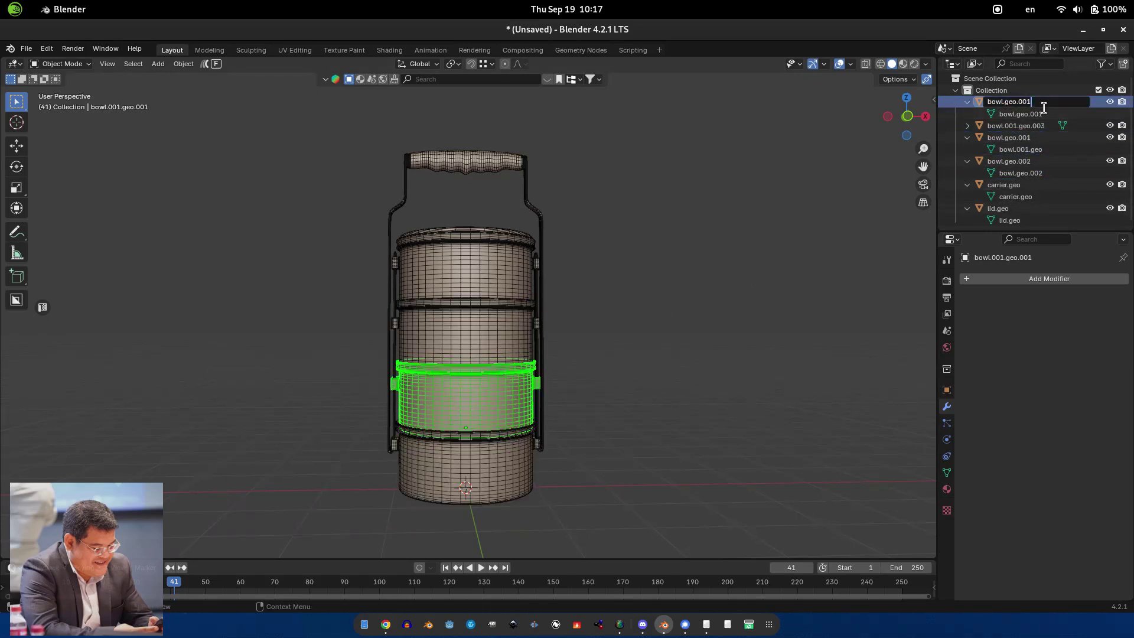
double_click(1027, 102)
text(bowl.geo.00)
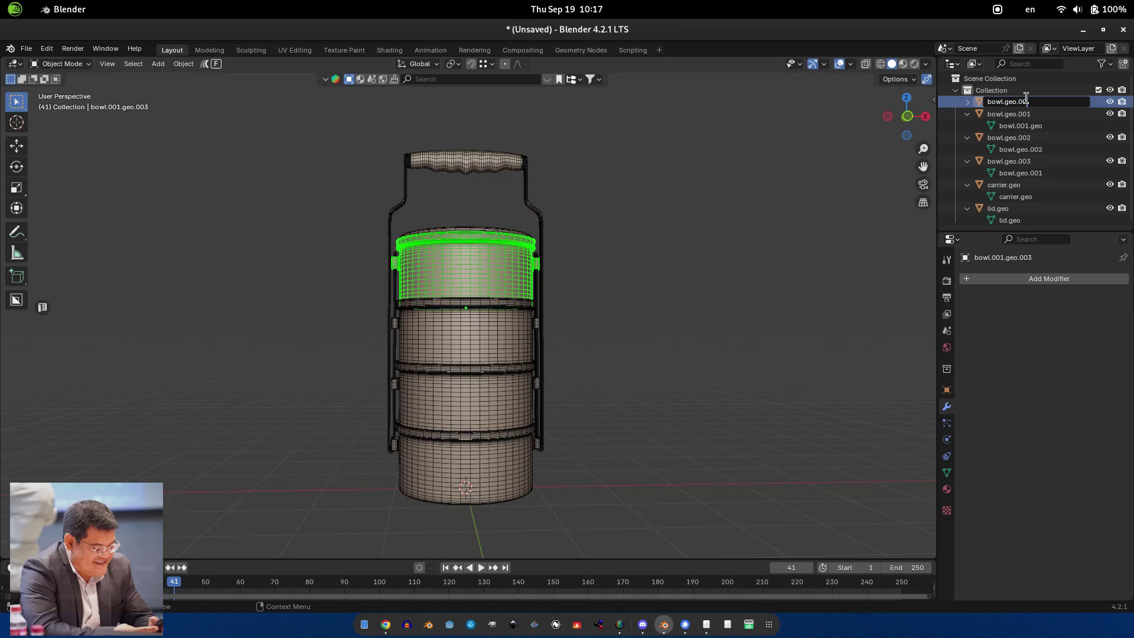
text(2)
key(Return)
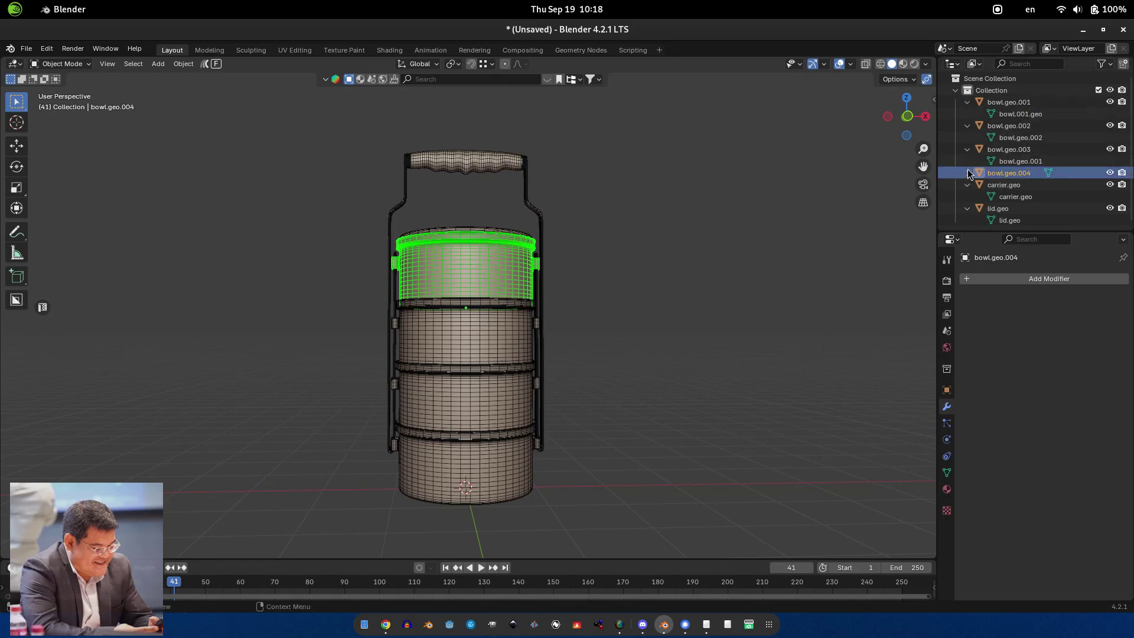
- Select all four bowl objects, with bowl.geo.004 as the active one
click(1010, 127)
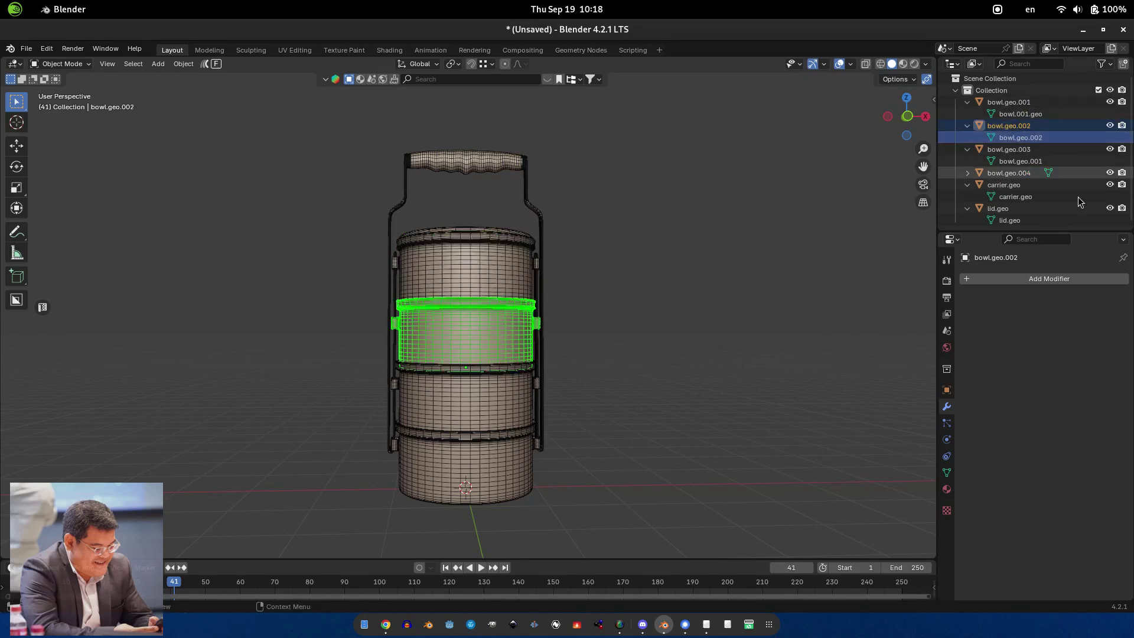
ctrl+click(1008, 102)
shift+click(1009, 173)
key(shift+F3)
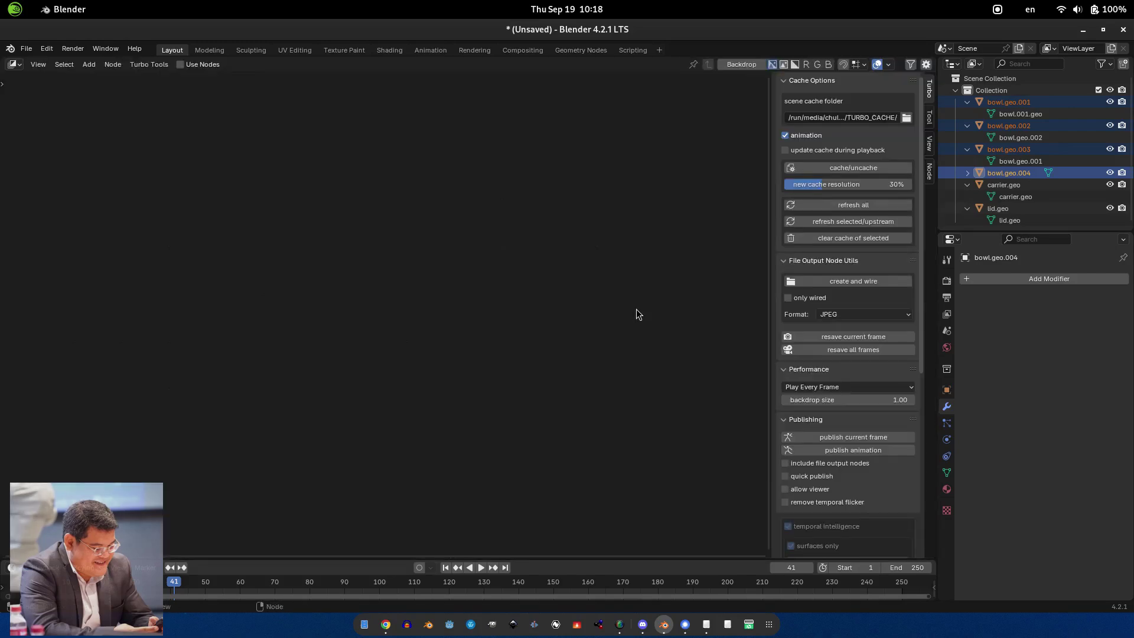
click(13, 63)
click(53, 93)
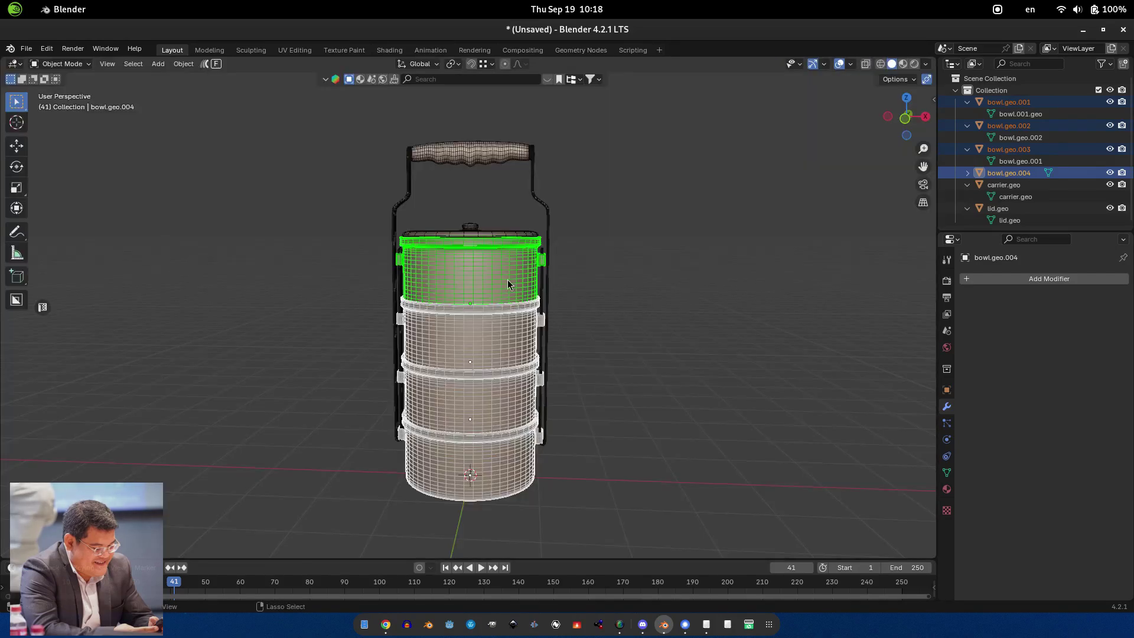
- Rename the bottom bowl and its mesh data bowl.001, and the second bowl from the bottom and its mesh data bowl.002
click(577, 331)
click(1010, 102)
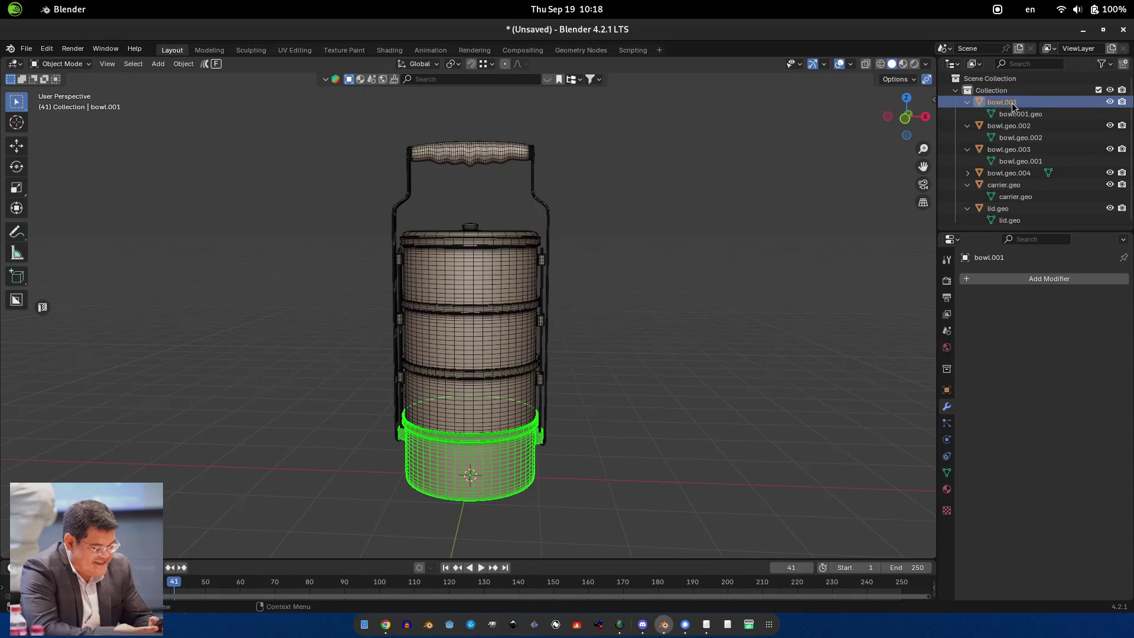
click(1014, 150)
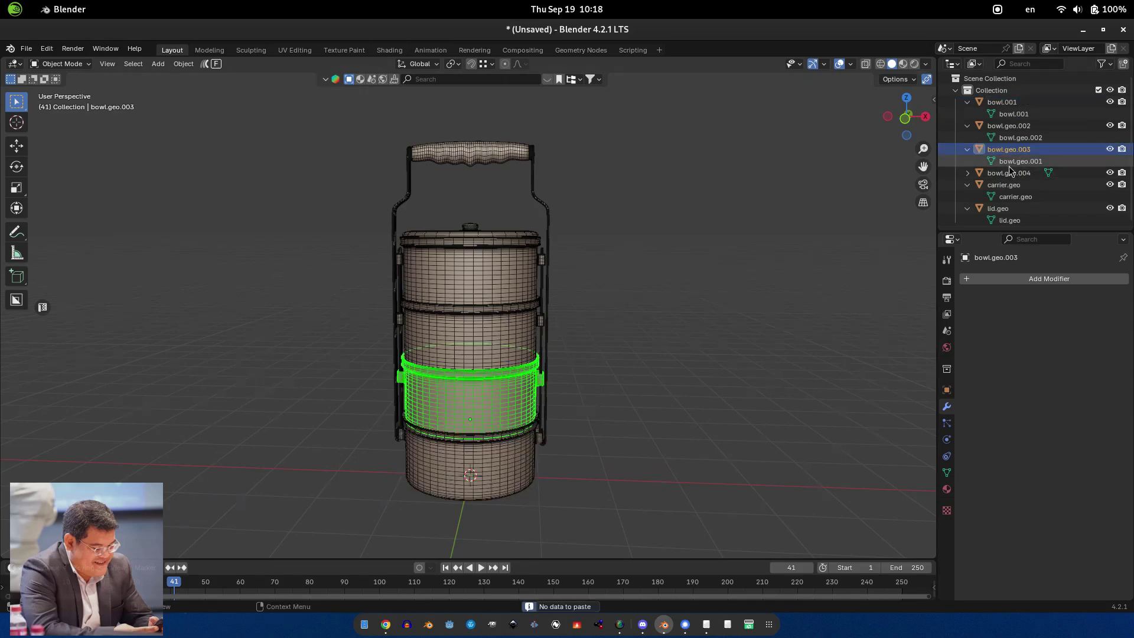
key(ctrl+a)
text(bowl.002)
key(Return)
click(1012, 139)
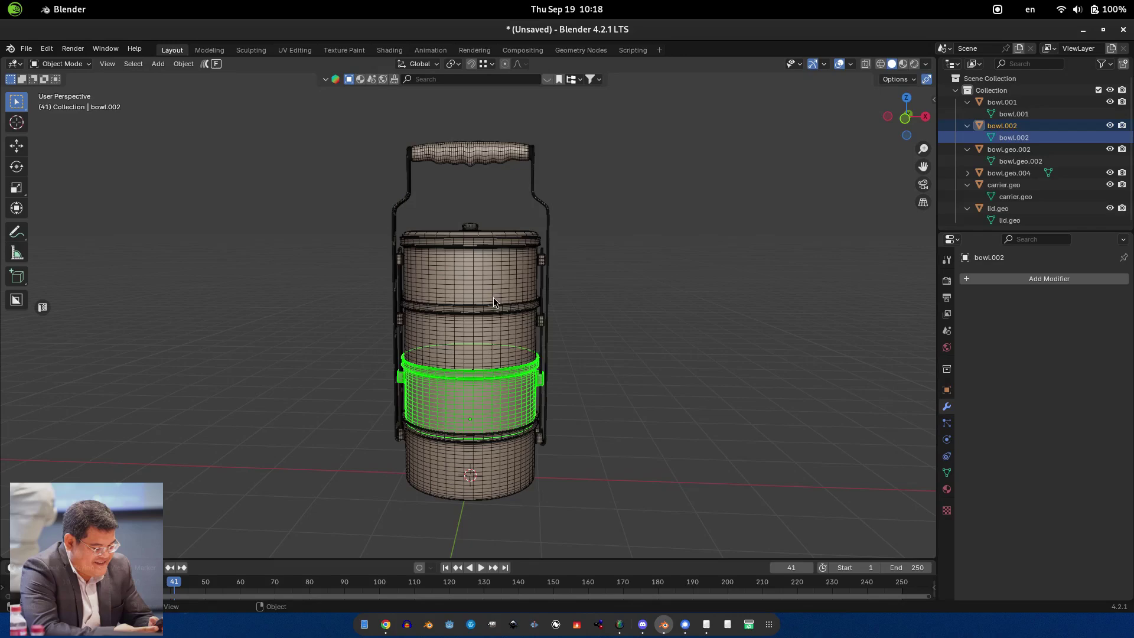
- Rename the third bowl from the bottom and its mesh data bowl.003, and the top bowl and its mesh data bowl.004
double_click(1014, 149)
text(bowl.003)
key(Return)
double_click(1008, 172)
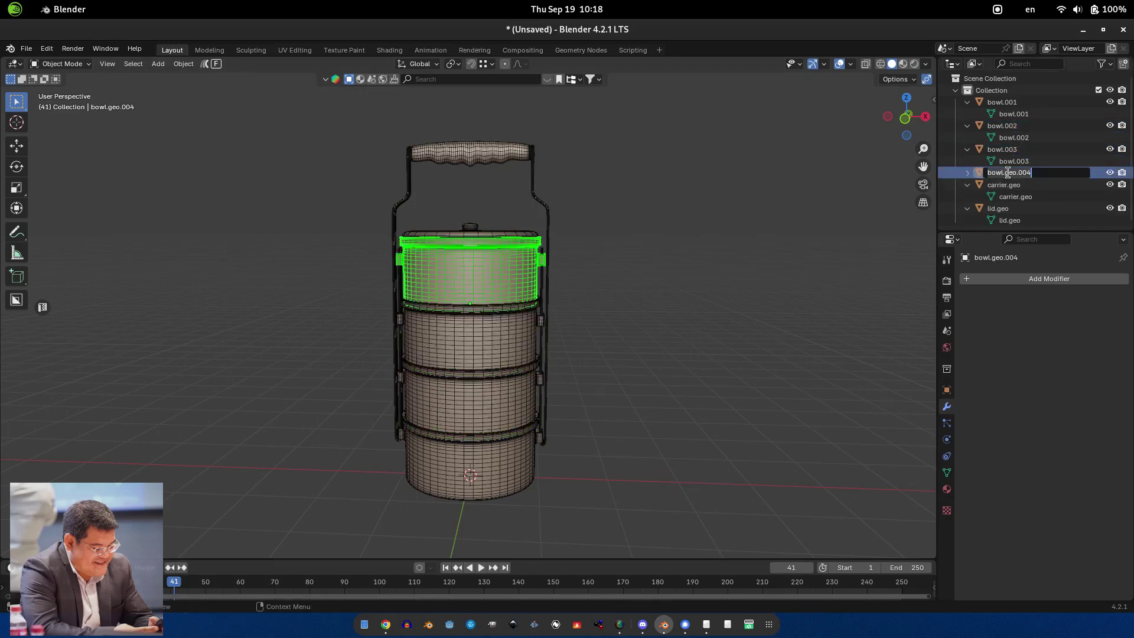
click(968, 172)
double_click(1013, 180)
click(650, 309)
- Add a Bézier curve in front view above the lid and scale down its control points
key(KP_1)
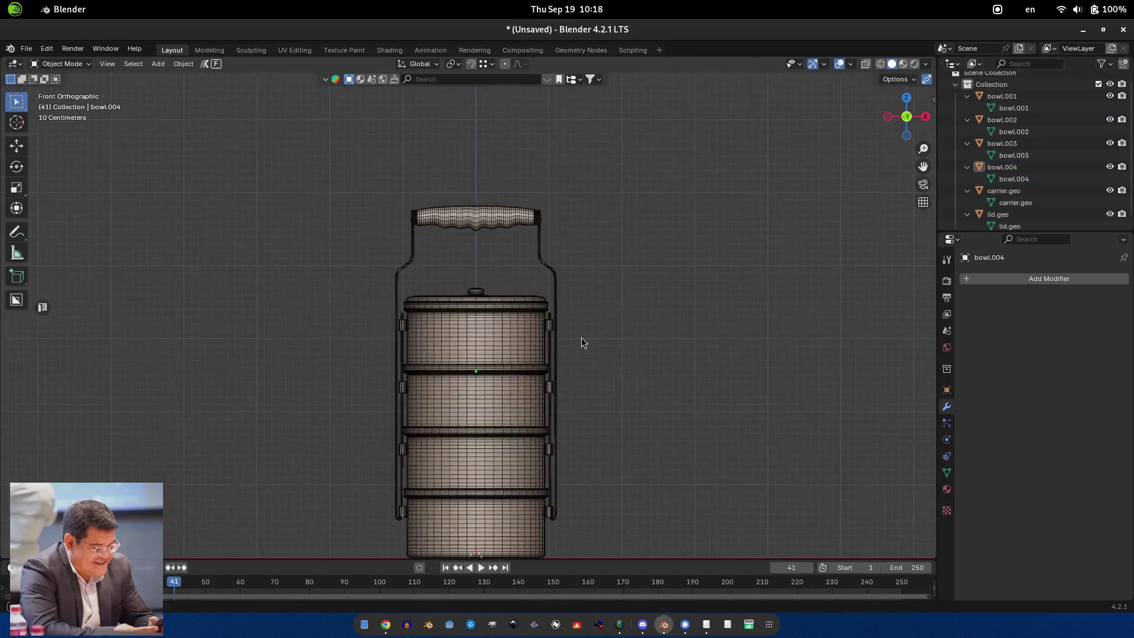
scroll(582, 338, up, 5)
scroll(654, 221, down, 2)
scroll(441, 246, down, 2)
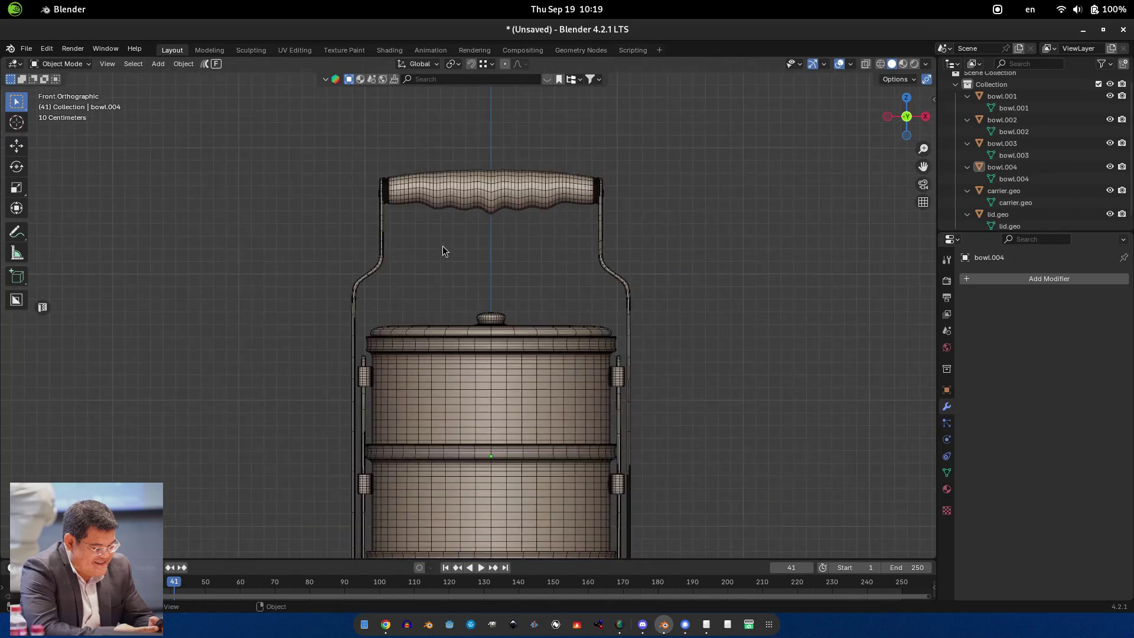
scroll(443, 246, up, 3)
scroll(456, 238, down, 1)
scroll(456, 242, up, 1)
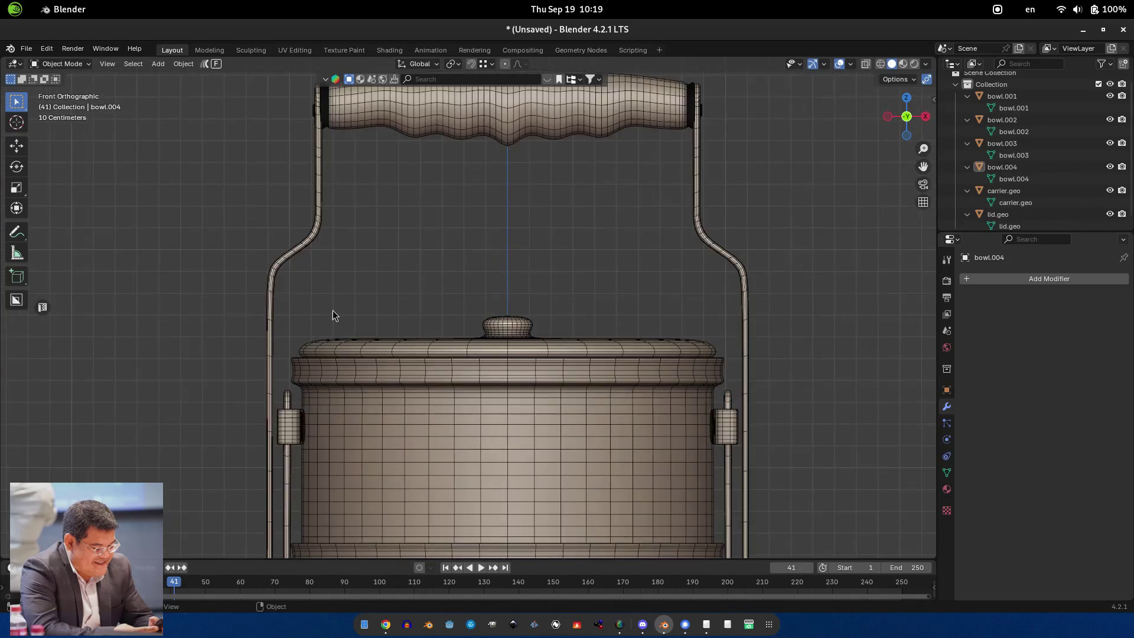
scroll(678, 358, down, 5)
key(shift+a)
mouse_move(662, 343)
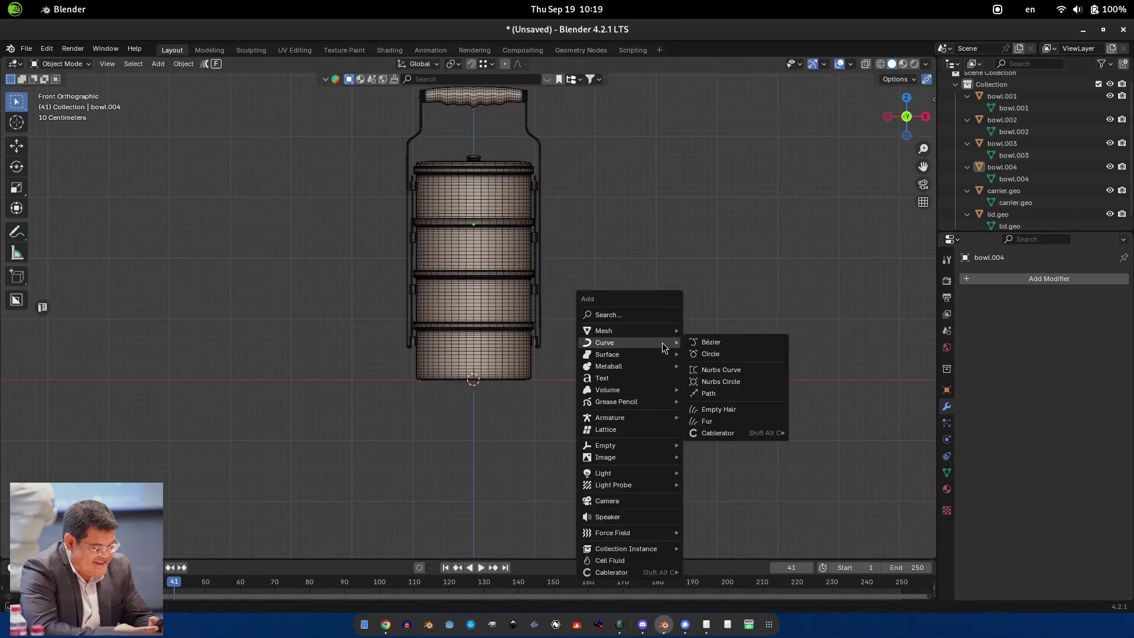
click(705, 342)
scroll(431, 309, up, 3)
key(Tab)
key(s)
click(431, 309)
- Shrink and move the curve's control points so it starts over the lid knob and dips beside it
key(g)
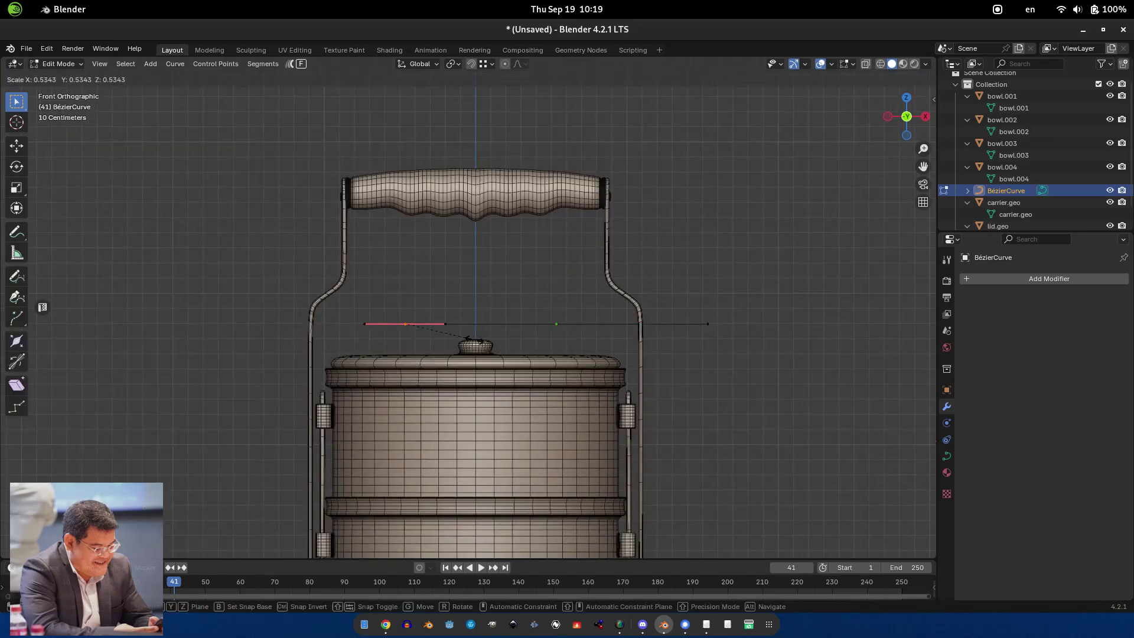
click(811, 370)
key(s)
scroll(732, 412, up, 3)
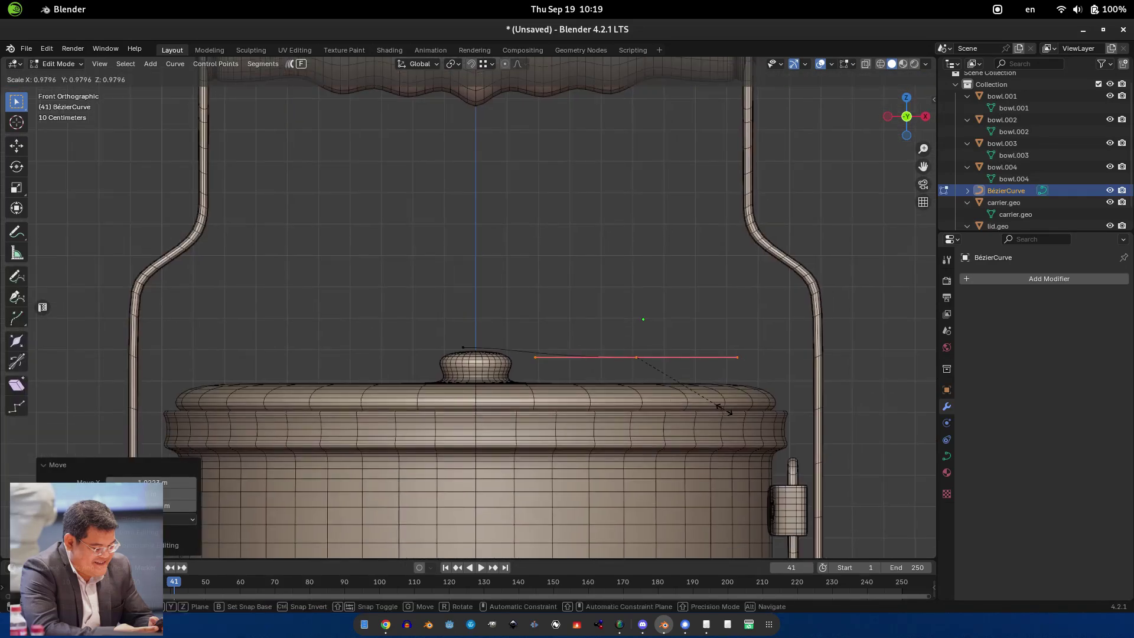
click(546, 370)
key(g)
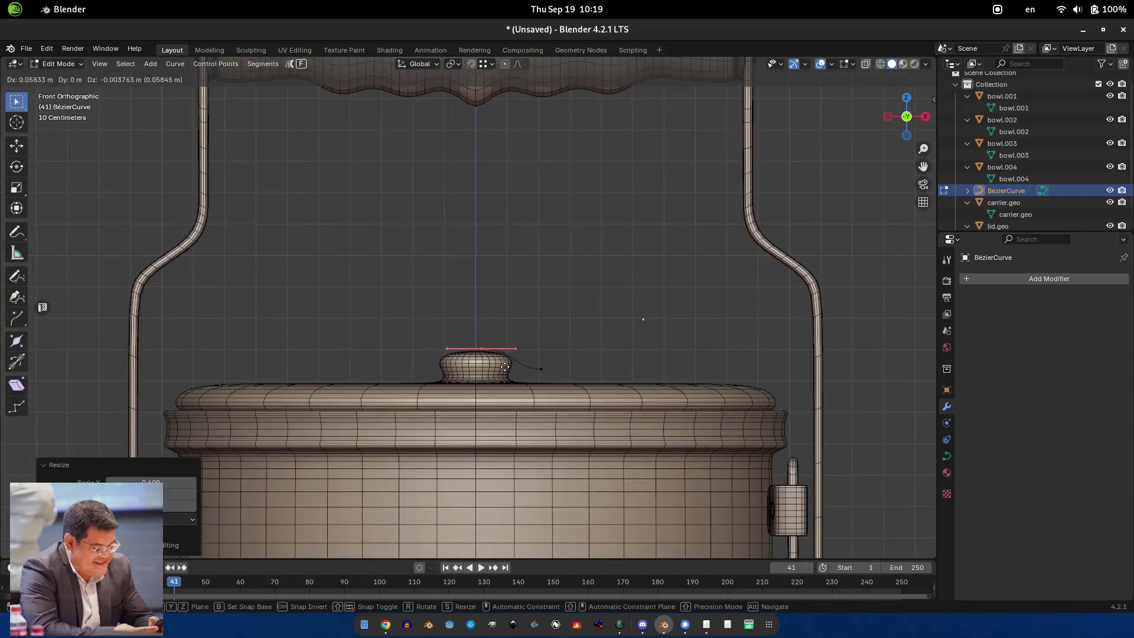
right_click(547, 372)
- Extrude the curve outward level above the lid, then up to a vertical end point beside the carrier's right arm
key(g)
click(766, 379)
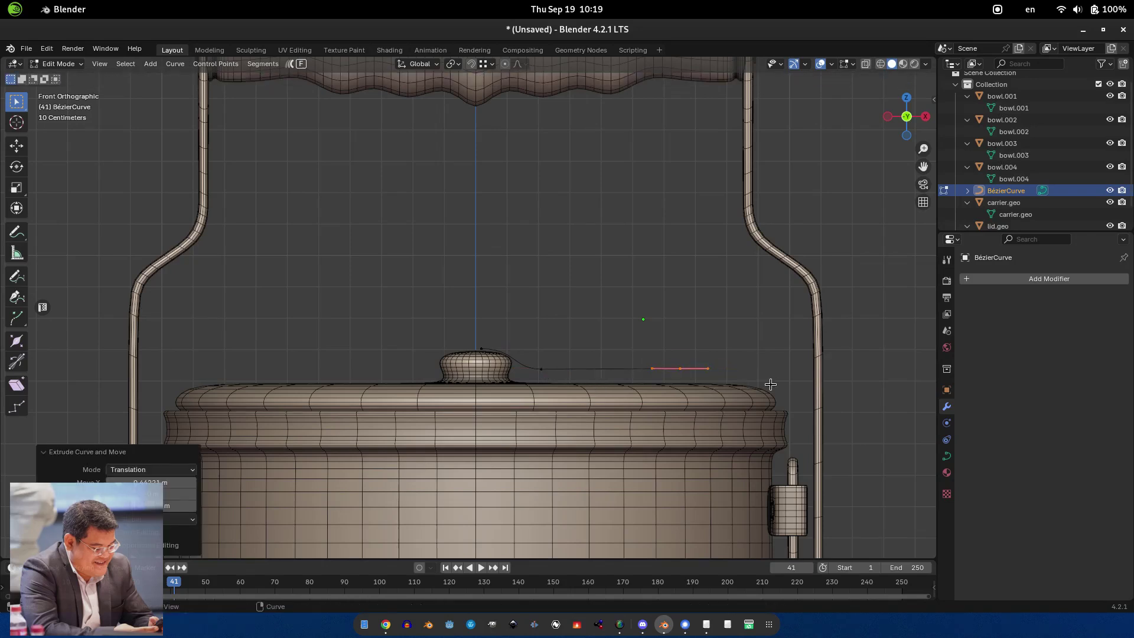
key(e)
click(783, 123)
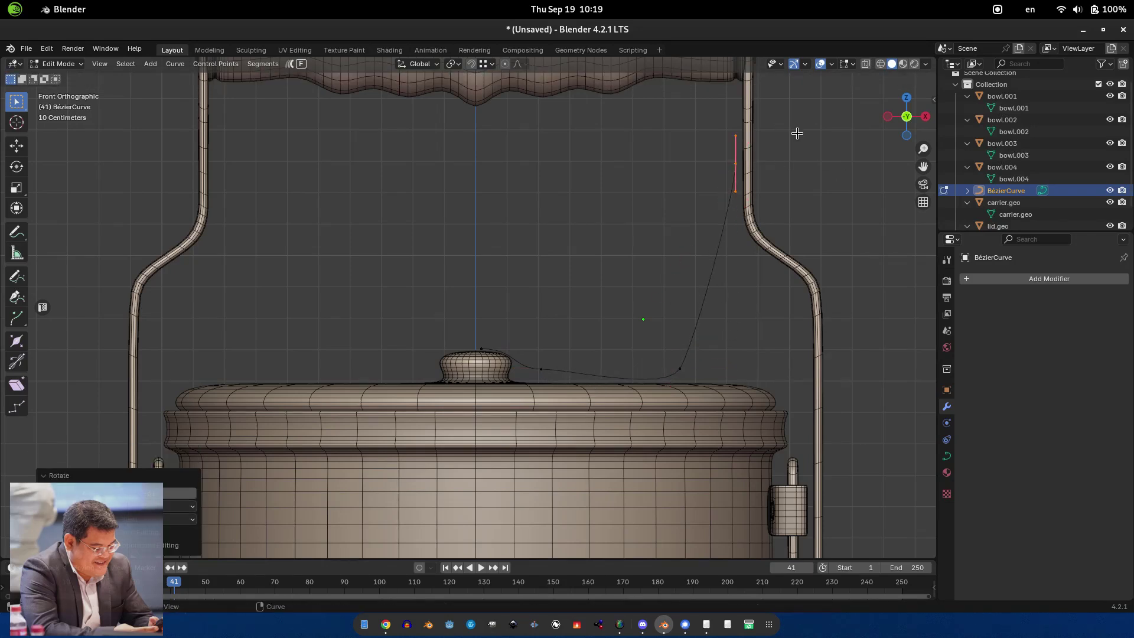
- Subdivide the curve's rising segment and align its two upper control points vertically by scaling them to 0 along X
drag(785, 115, 686, 315)
right_click(685, 314)
click(746, 287)
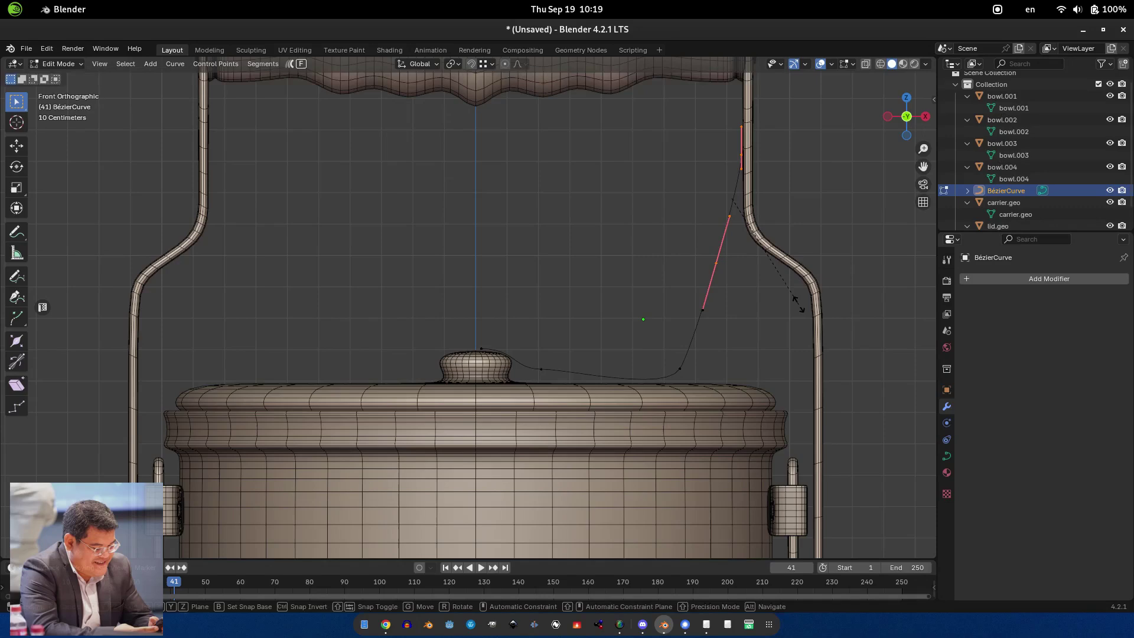
key(x)
key(0)
key(Return)
- Level the curve's two lower control points by scaling them to 0 along Z
click(690, 355)
shift+click(541, 370)
key(s)
key(z)
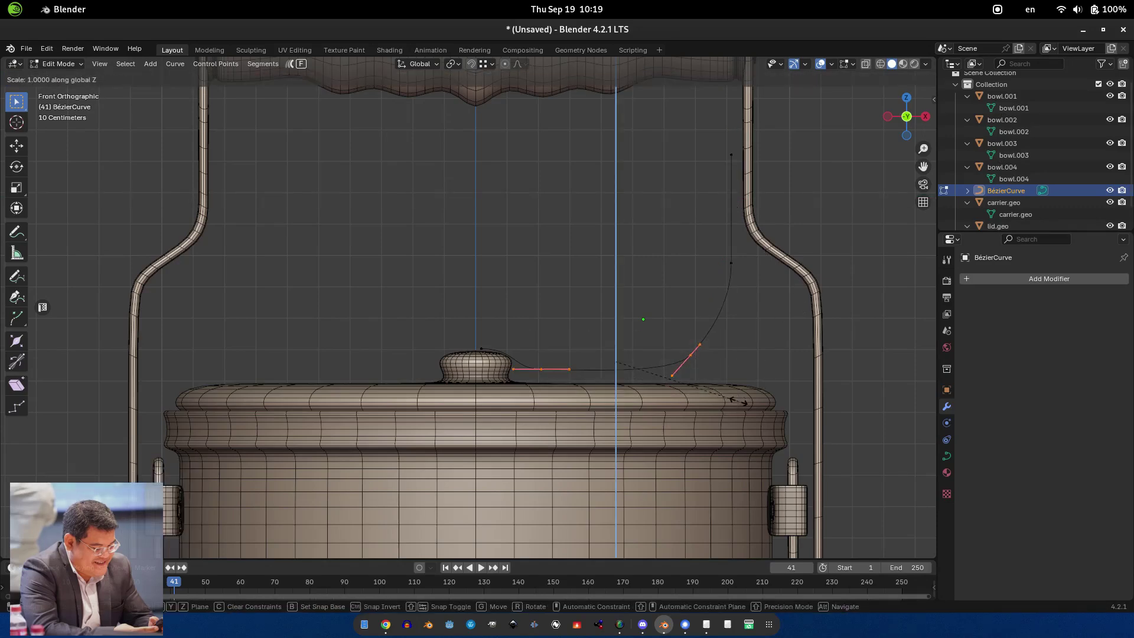
key(0)
key(Return)
- Move the curve's two upper control points close to the inner side of the carrier's right arm
scroll(539, 374, up, 2)
key(g)
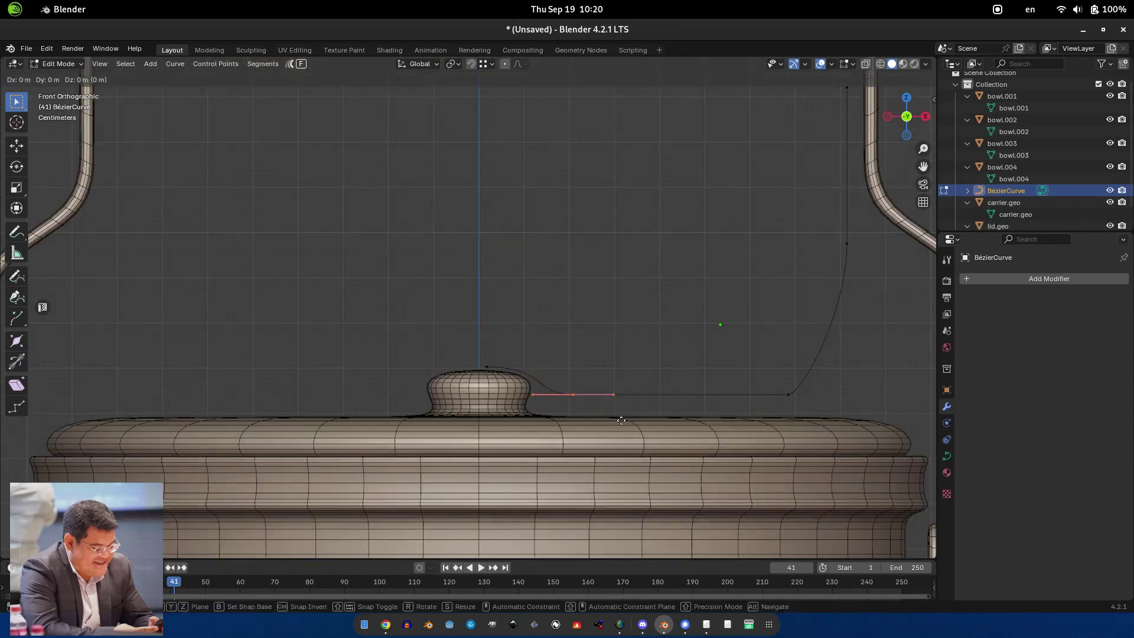
key(Escape)
scroll(694, 362, down, 4)
scroll(636, 362, up, 3)
click(690, 272)
drag(644, 111, 762, 258)
scroll(762, 258, down, 2)
scroll(736, 312, up, 2)
key(g)
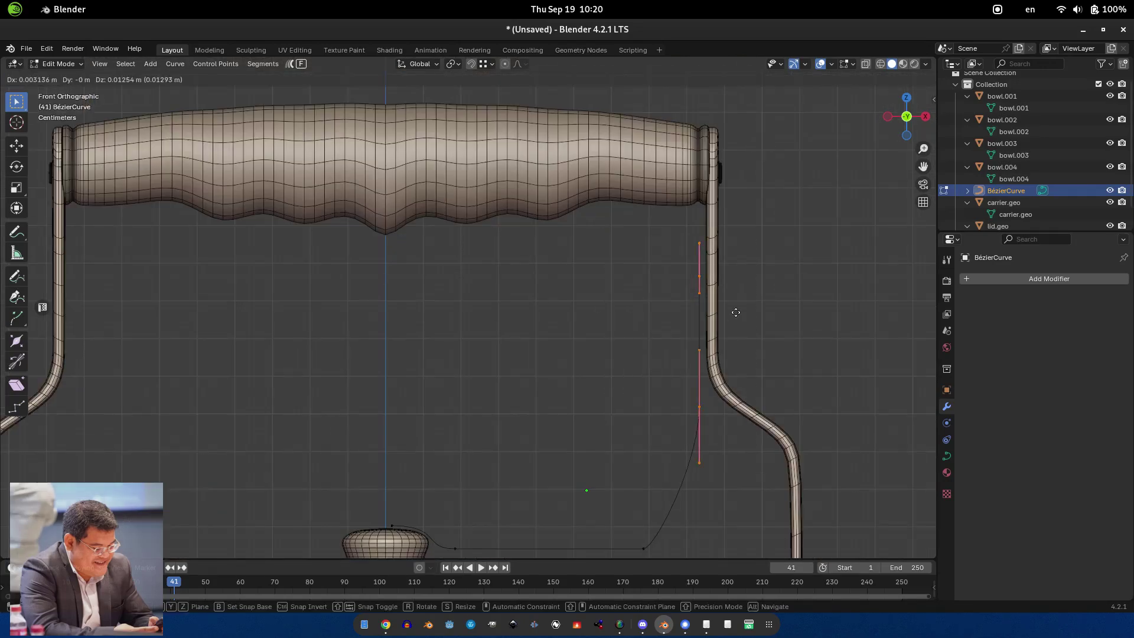
click(739, 311)
scroll(550, 342, down, 2)
- Give the curve a round bevel with a depth of 0.009 m
middle_drag(550, 342, 508, 331)
key(Tab)
click(947, 456)
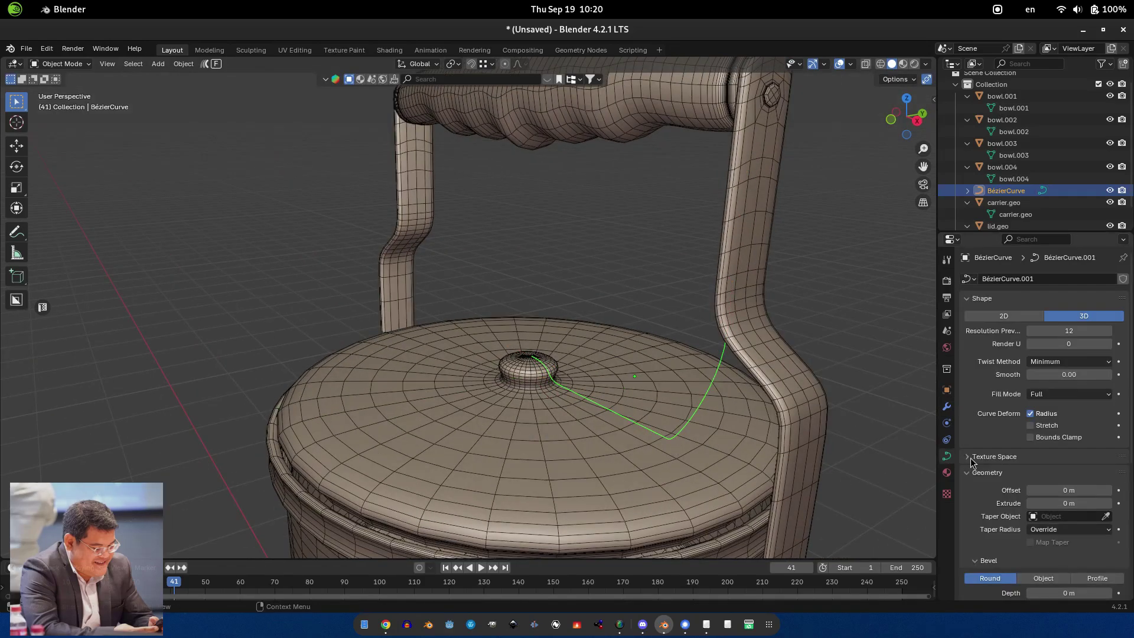
scroll(1040, 414, down, 5)
drag(1069, 498, 1081, 498)
middle_drag(656, 407, 648, 372)
scroll(593, 311, up, 4)
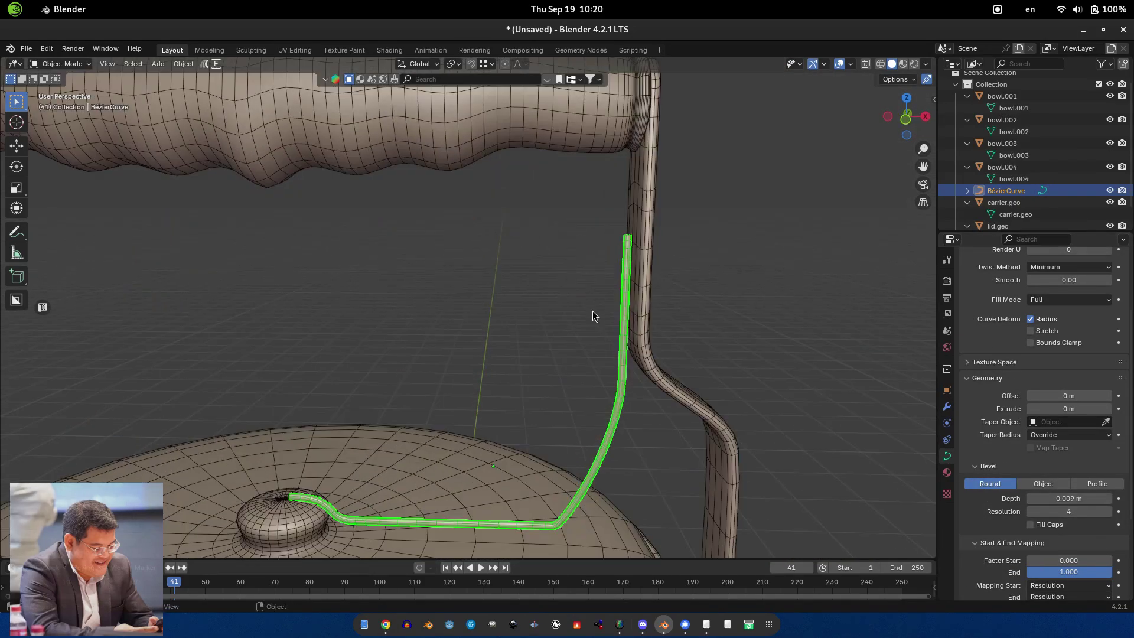
- Switch to wireframe display and lower the upper part of the curve along Z
key(Tab)
key(shift+z)
key(g)
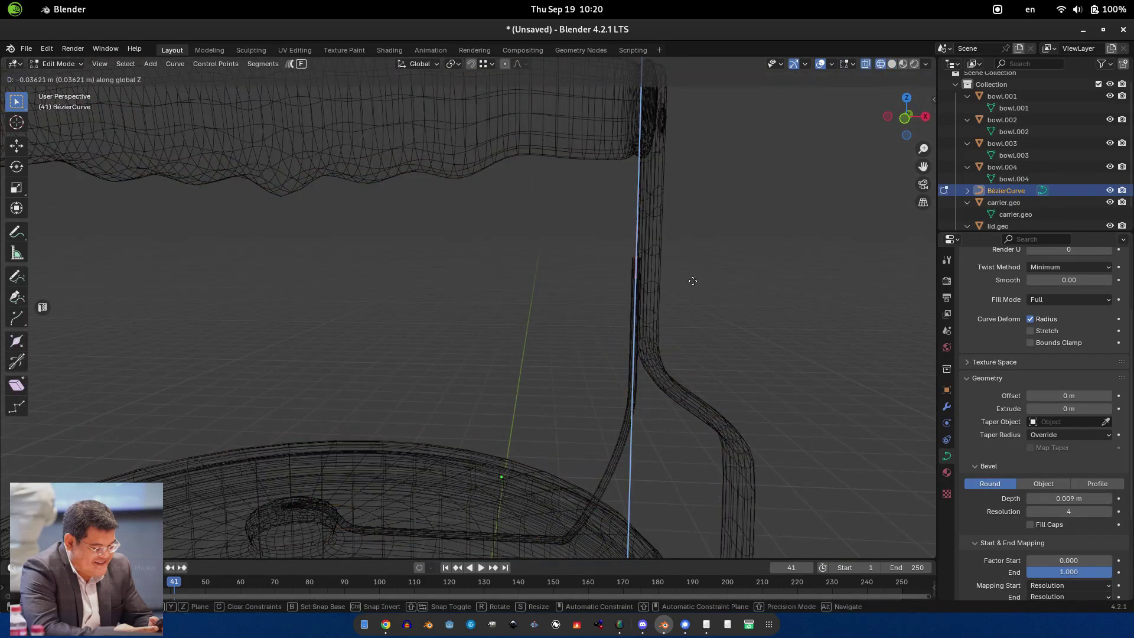
click(692, 311)
- Reshape the curve's lower bend by adjusting its control point's handles and moving it up and outward
key(KP_1)
scroll(519, 284, up, 2)
shift+middle_drag(519, 283, 531, 347)
key(s)
key(x)
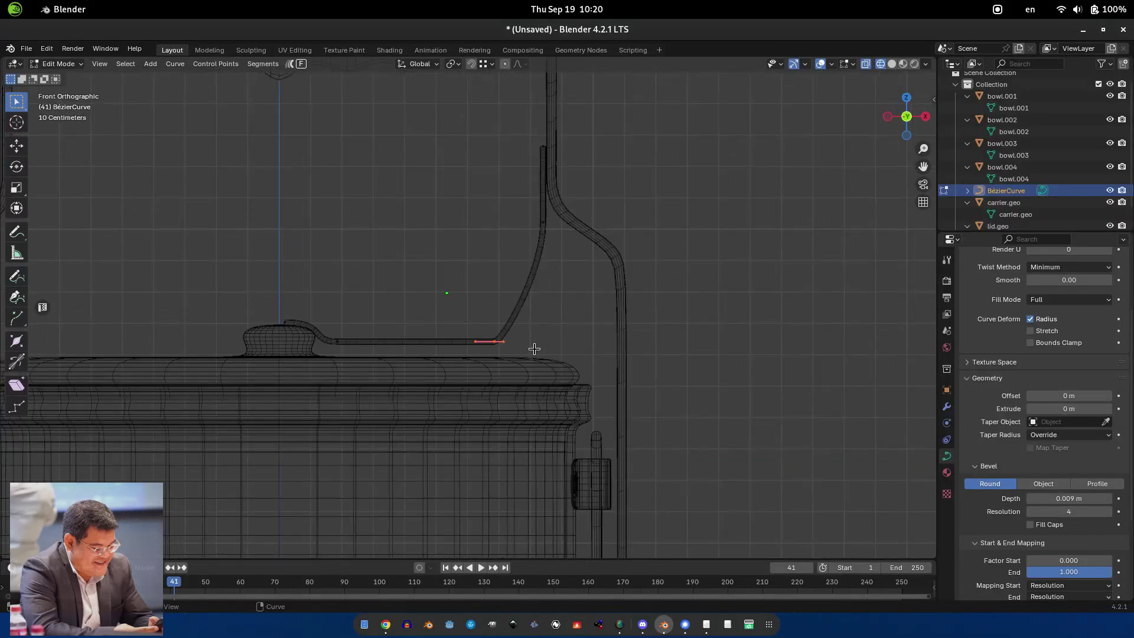
click(596, 327)
key(g)
click(544, 339)
scroll(544, 340, up, 3)
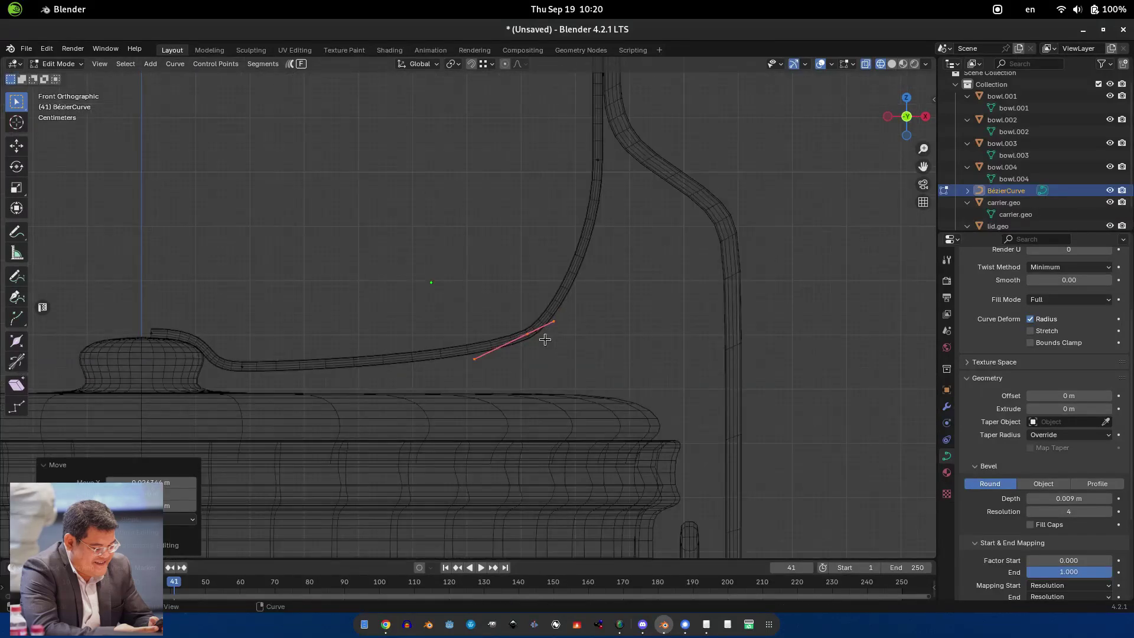
- Subdivide the curve's lower segment and lower the new control point along Z, level with the point beside the knob
right_click(367, 344)
drag(233, 278, 456, 398)
key(g)
key(z)
click(586, 354)
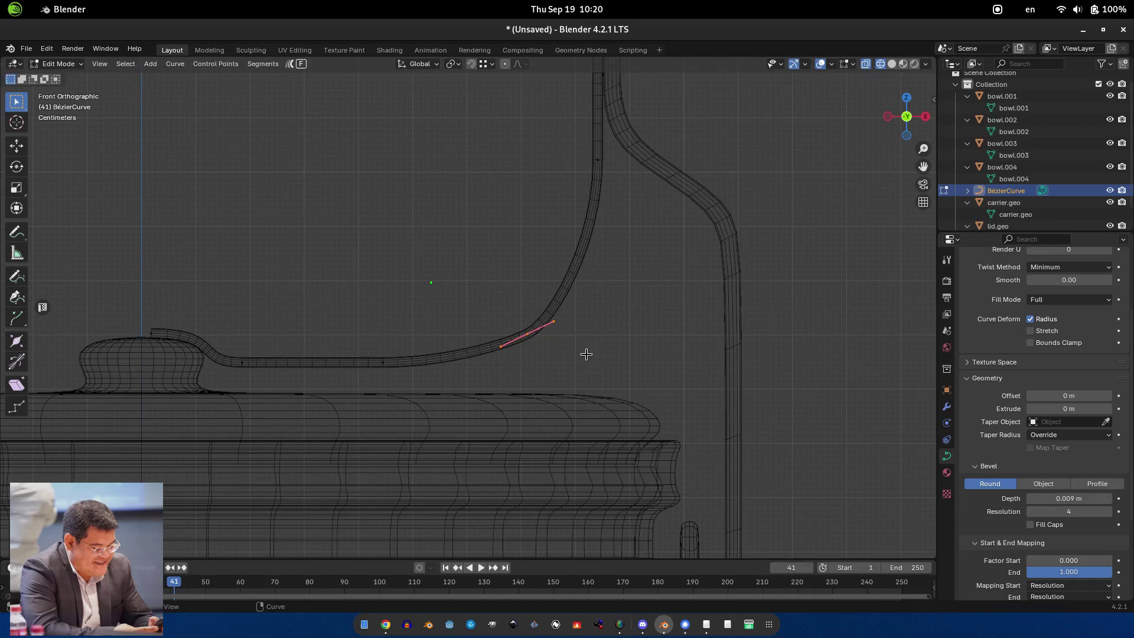
- Slide the new lower control point outward and reposition the bend point to round the curve's corner
key(g)
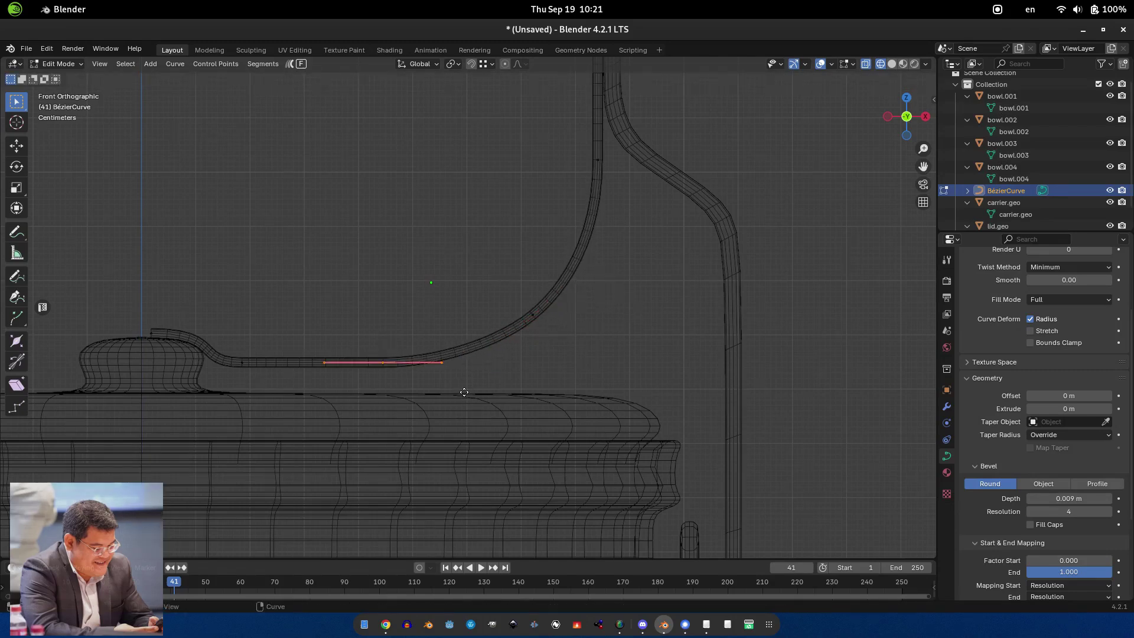
click(464, 392)
key(ctrl+z)
key(t)
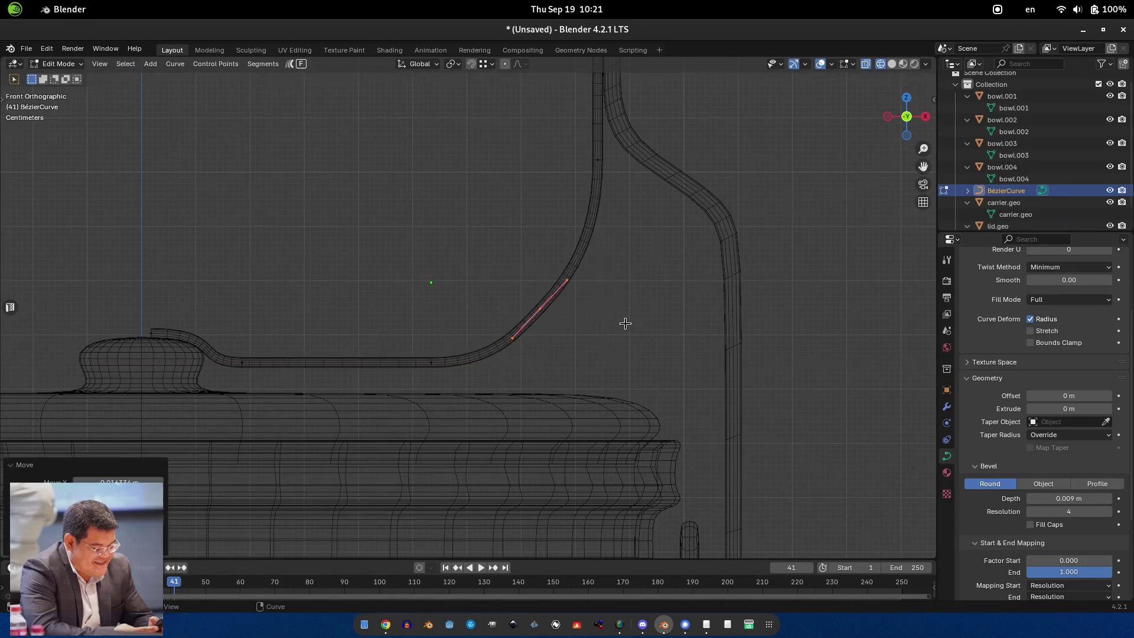
- Snap the 3D cursor to the curve's top end point and try rotating the curve about X around it
scroll(625, 323, down, 3)
shift+middle_drag(587, 260, 587, 299)
drag(511, 162, 629, 202)
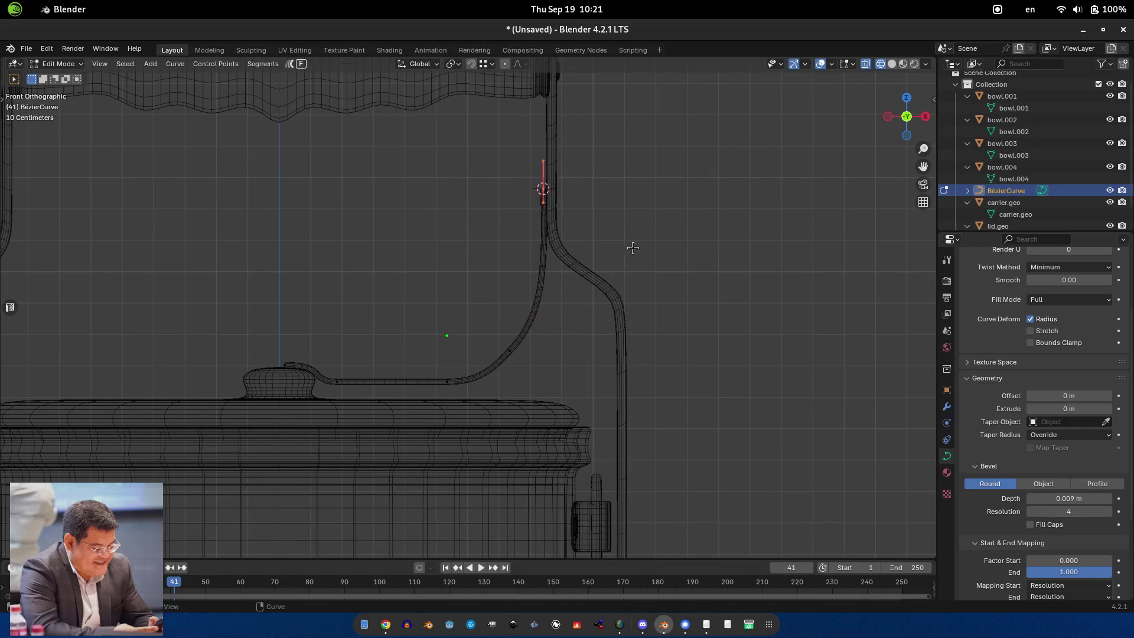
key(Tab)
shift+middle_drag(633, 249, 633, 299)
key(r)
key(x)
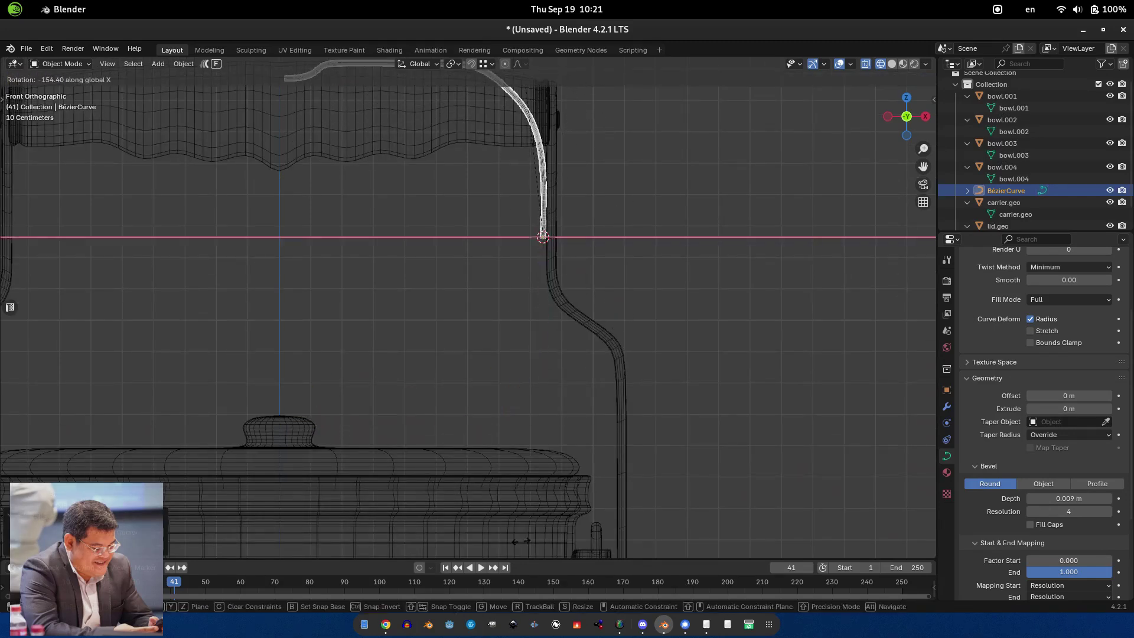
click(600, 285)
- Move the whole curve down about 0.12 m along Z and snap the 3D cursor to its top end point
key(g)
key(z)
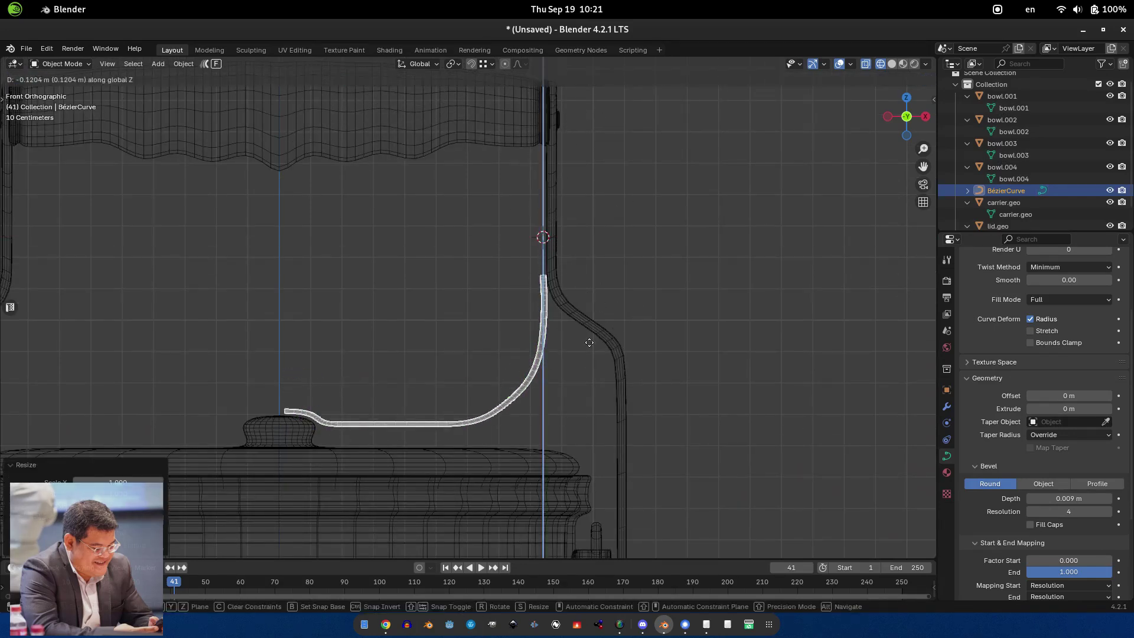
click(589, 343)
key(Tab)
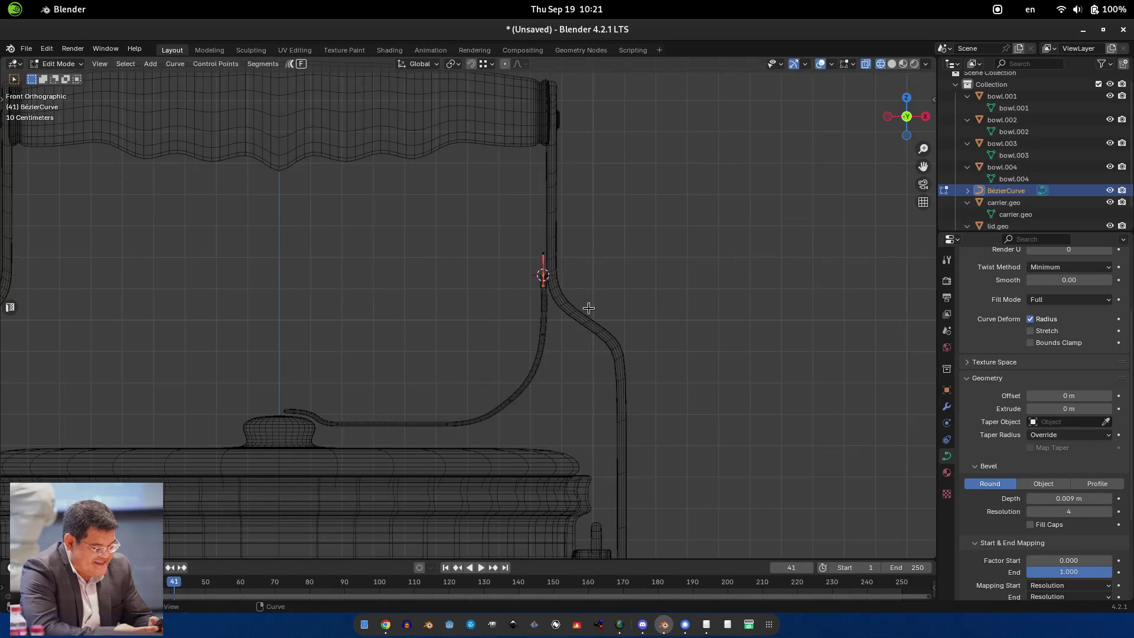
key(Tab)
- Try rotating the curve 180° about X around its top end
key(r)
key(x)
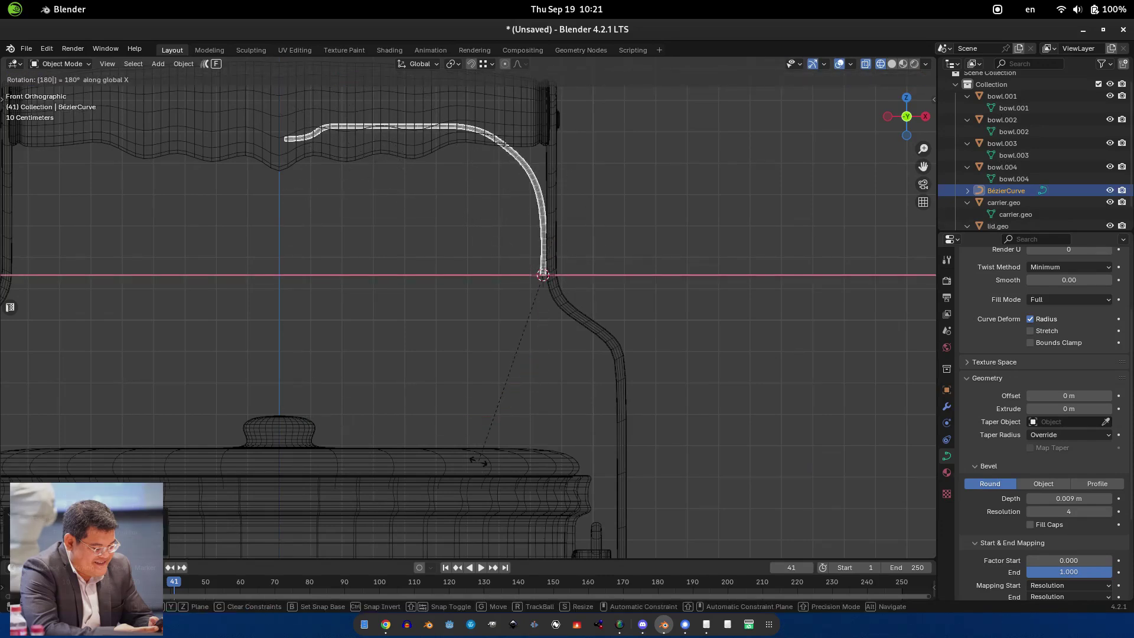
key(Escape)
scroll(593, 339, down, 2)
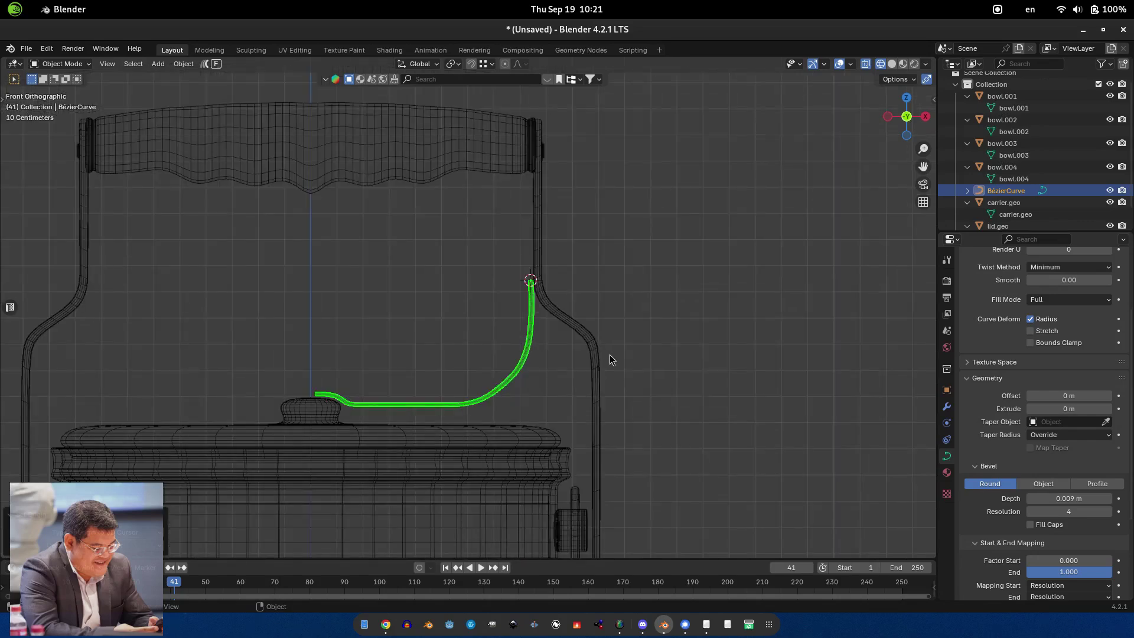
- Extend the curve's top end upward along Z beside the carrier's arm
key(Tab)
scroll(611, 355, up, 2)
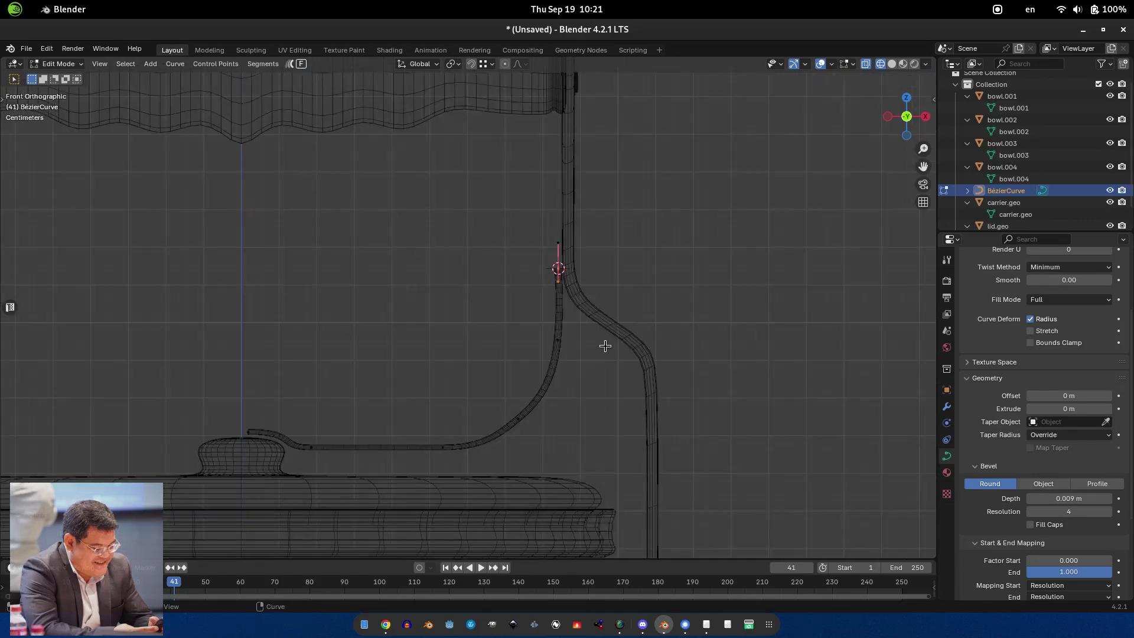
key(g)
key(z)
click(592, 254)
scroll(573, 346, down, 3)
scroll(555, 366, down, 1)
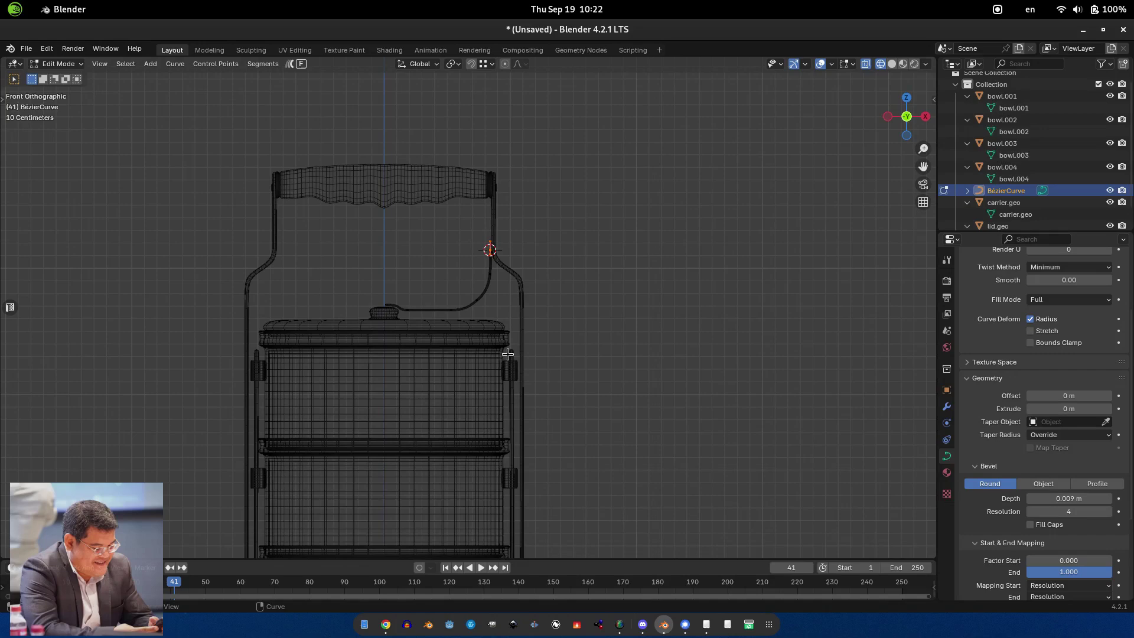
- Raise the carrier's handle and both arm bends about 0.29 m along Z with proportional editing
key(Tab)
click(523, 285)
key(Tab)
drag(97, 76, 697, 313)
scroll(711, 292, up, 2)
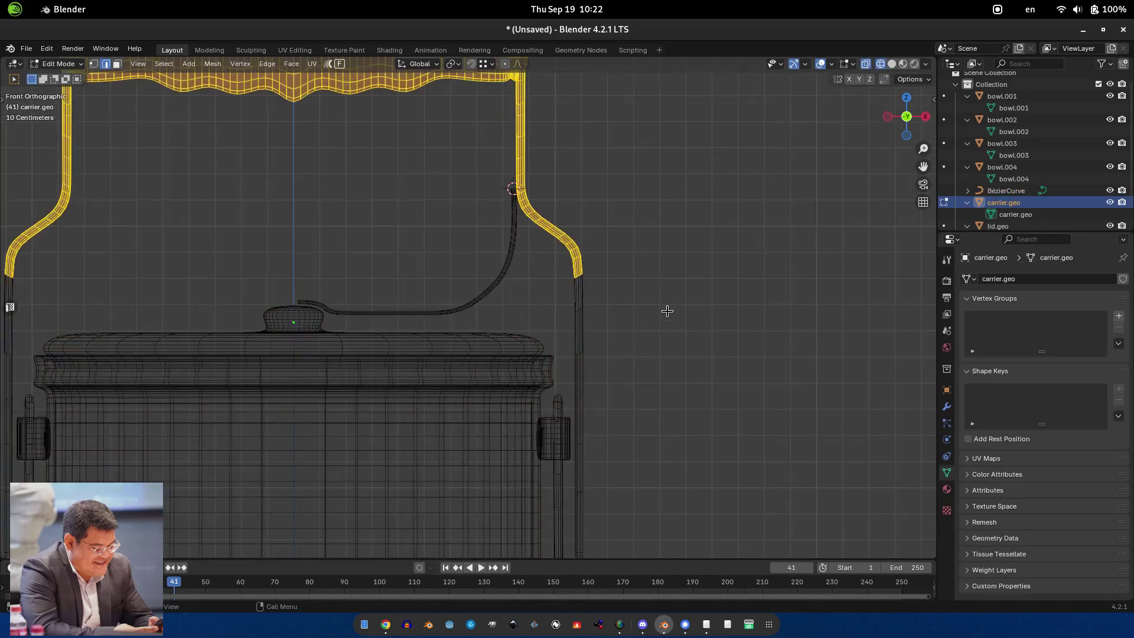
scroll(666, 311, down, 2)
key(o)
key(g)
key(z)
scroll(619, 271, down, 20)
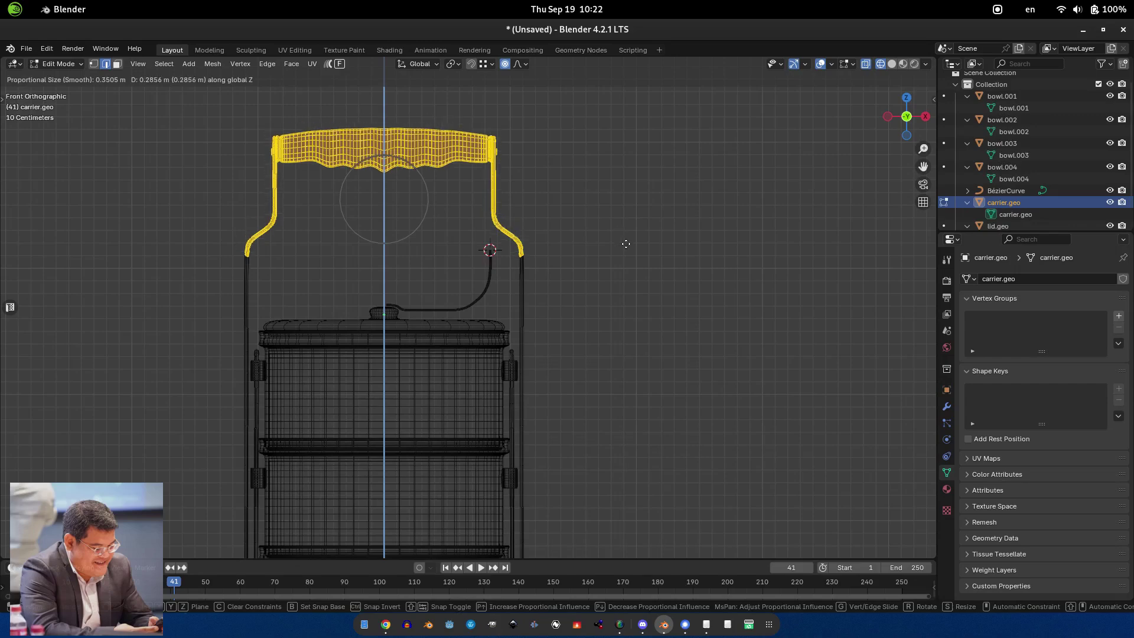
click(627, 244)
- Stretch the two bends of the carrier's arms along Z and shift them along Z for a smoother slope
key(s)
key(z)
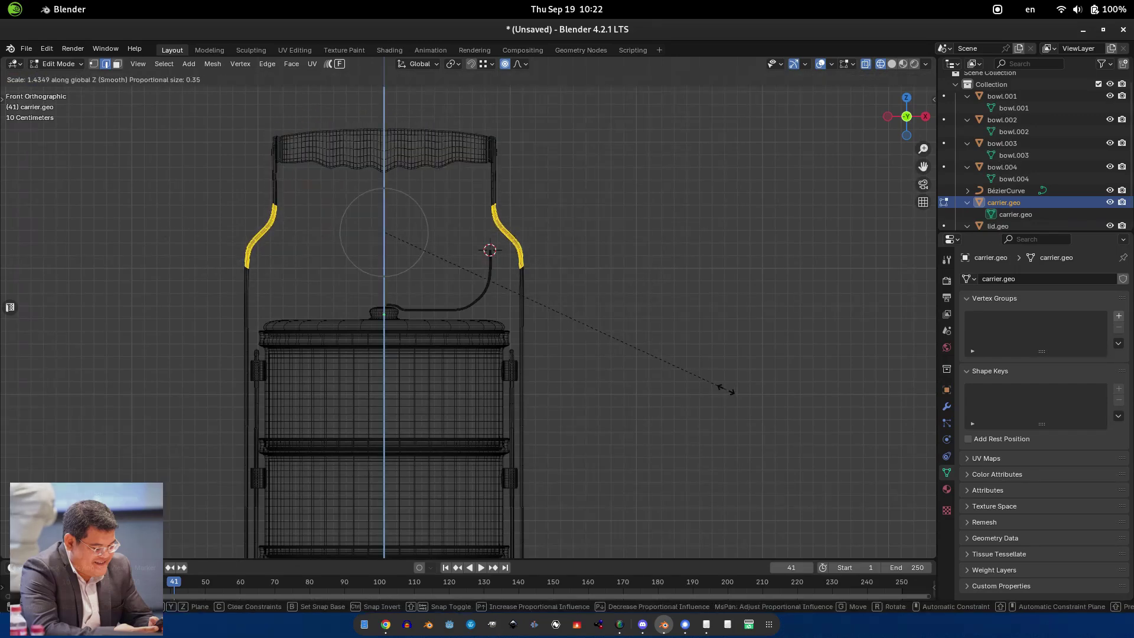
click(743, 418)
key(g)
key(z)
click(743, 431)
key(Tab)
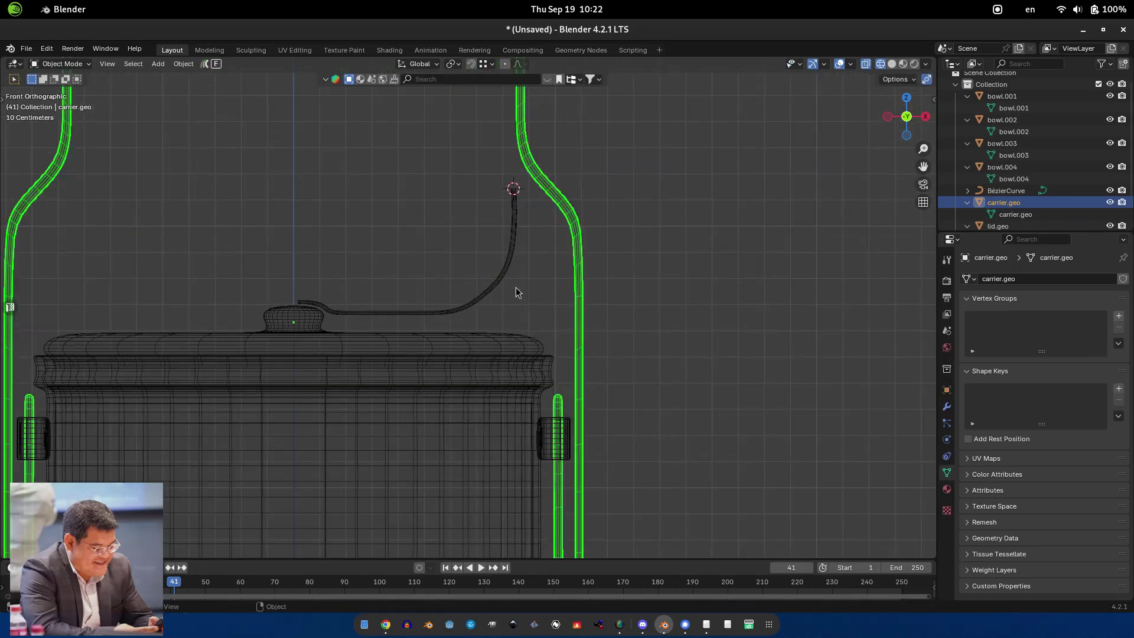
- Extrude the latch curve's upper end point further upward along Z, up to just above the arm bend
middle_drag(590, 354, 474, 369)
key(shift+z)
key(shift+z)
key(KP_1)
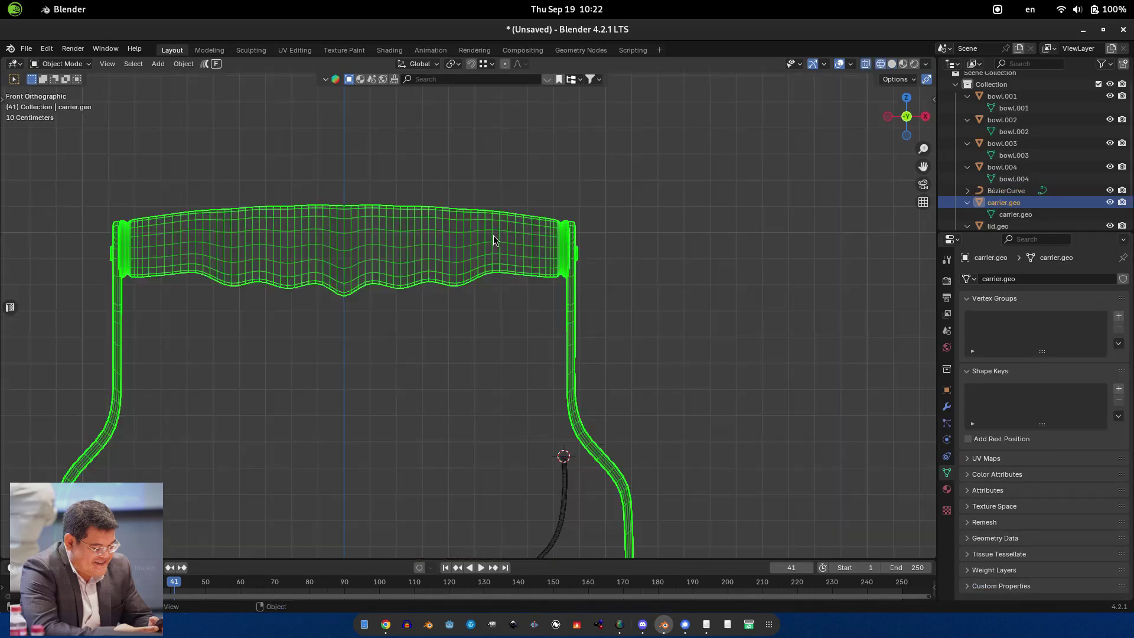
scroll(537, 354, down, 5)
scroll(538, 355, up, 3)
click(527, 353)
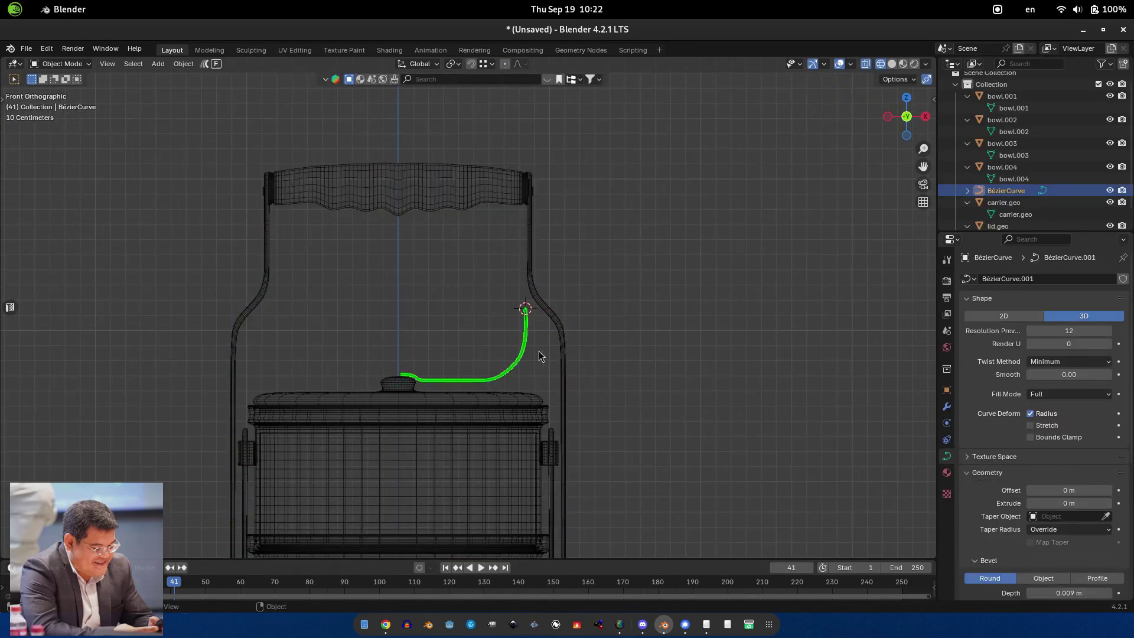
key(Tab)
key(e)
key(z)
click(612, 354)
- Try rotating the extended curve 180° about X around the existing 3D cursor position
key(Tab)
text(r)
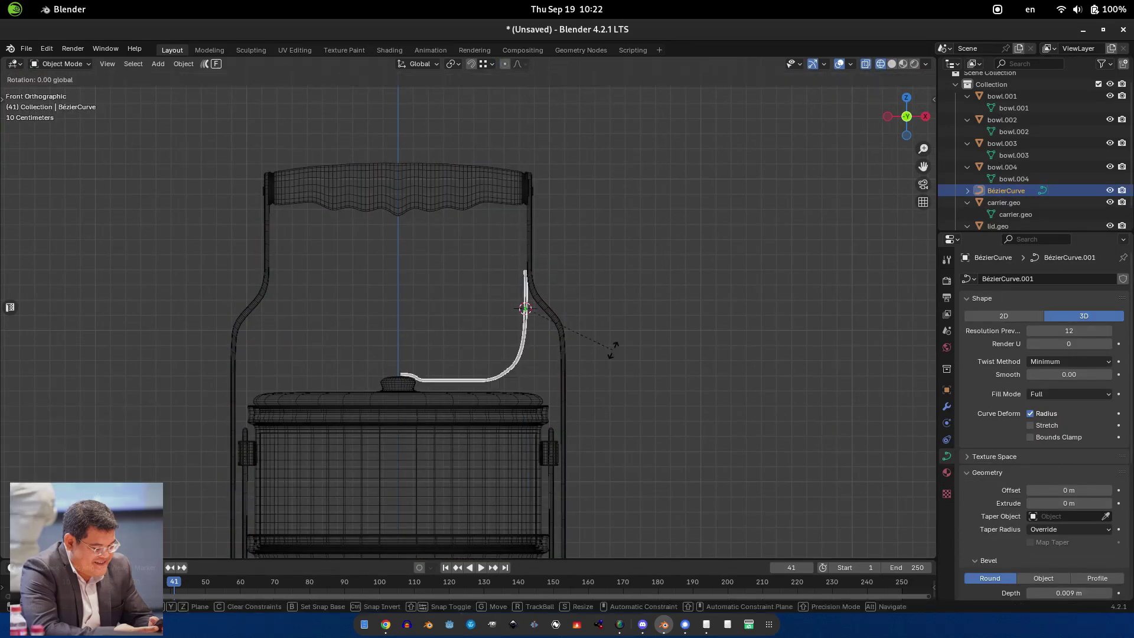
text(x180)
key(Return)
key(ctrl+z)
- Snap the 3D cursor to the curve's new top end point and try rotating the curve 180° about X
scroll(606, 344, up, 3)
key(Tab)
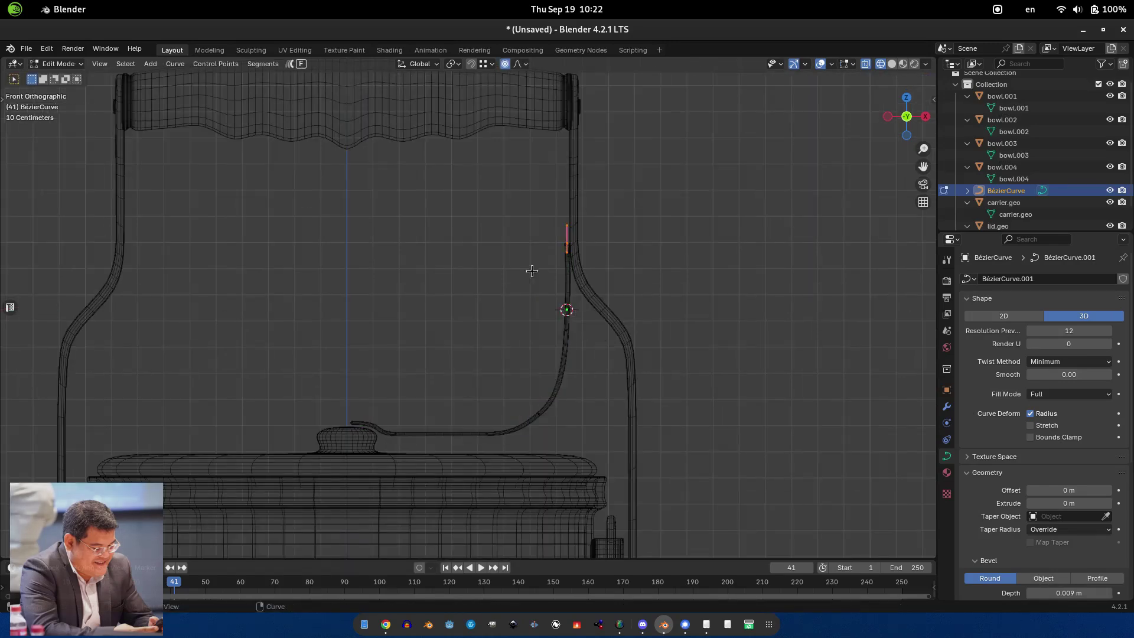
key(shift+s)
key(Tab)
key(r)
key(x)
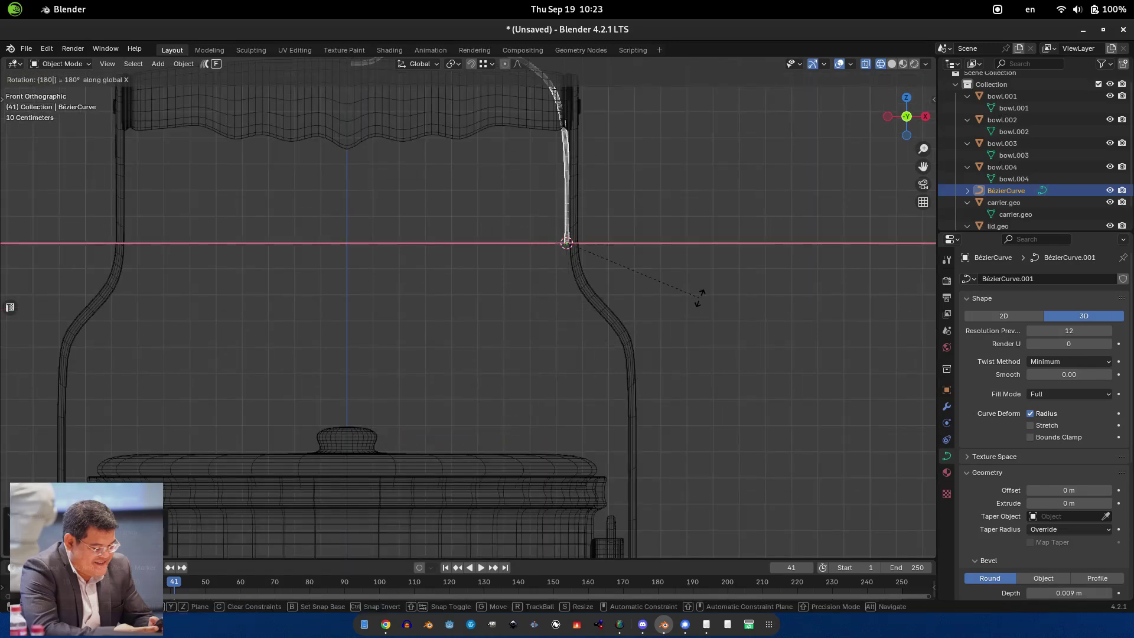
key(Return)
- Try rotating the curve about Z and freely about its local X axis around the 3D cursor
scroll(688, 310, down, 3)
key(r)
key(z)
key(Escape)
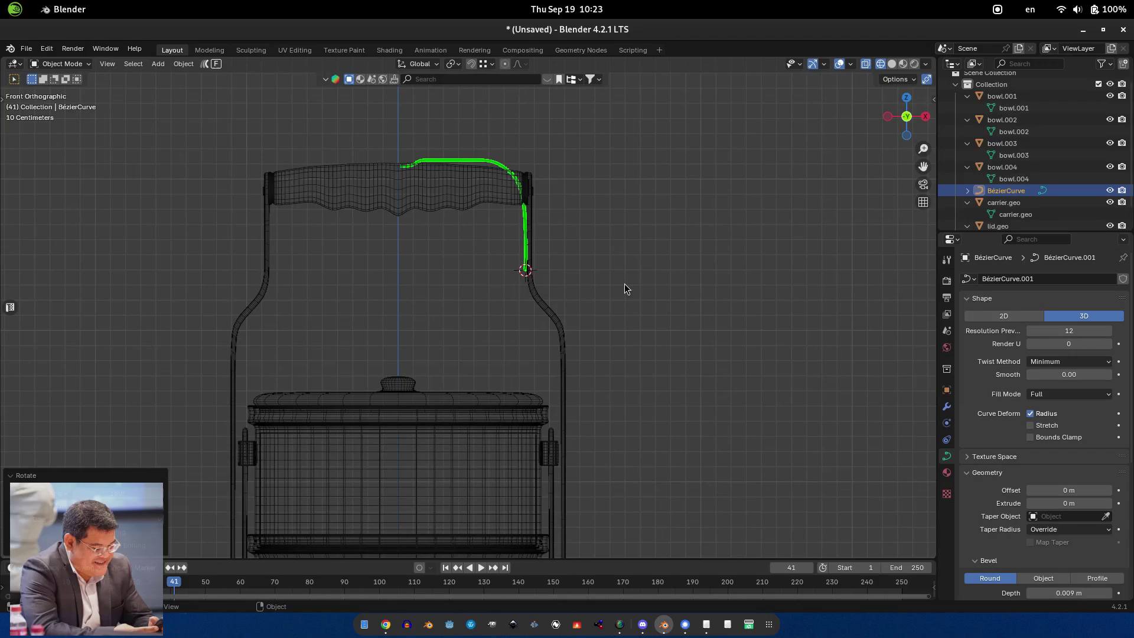
middle_drag(646, 329, 614, 378)
key(r)
key(x)
key(x)
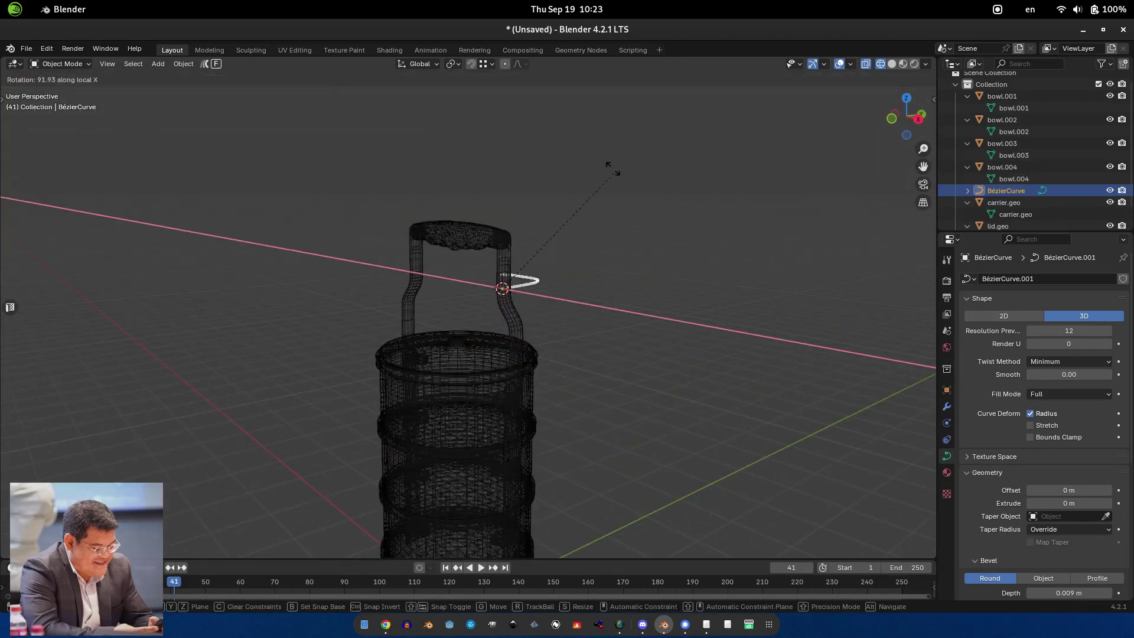
key(Return)
- Convert the latch curve to a mesh in solid shading and open the mesh for editing
key(shift+z)
key(KP_Decimal)
right_click(576, 392)
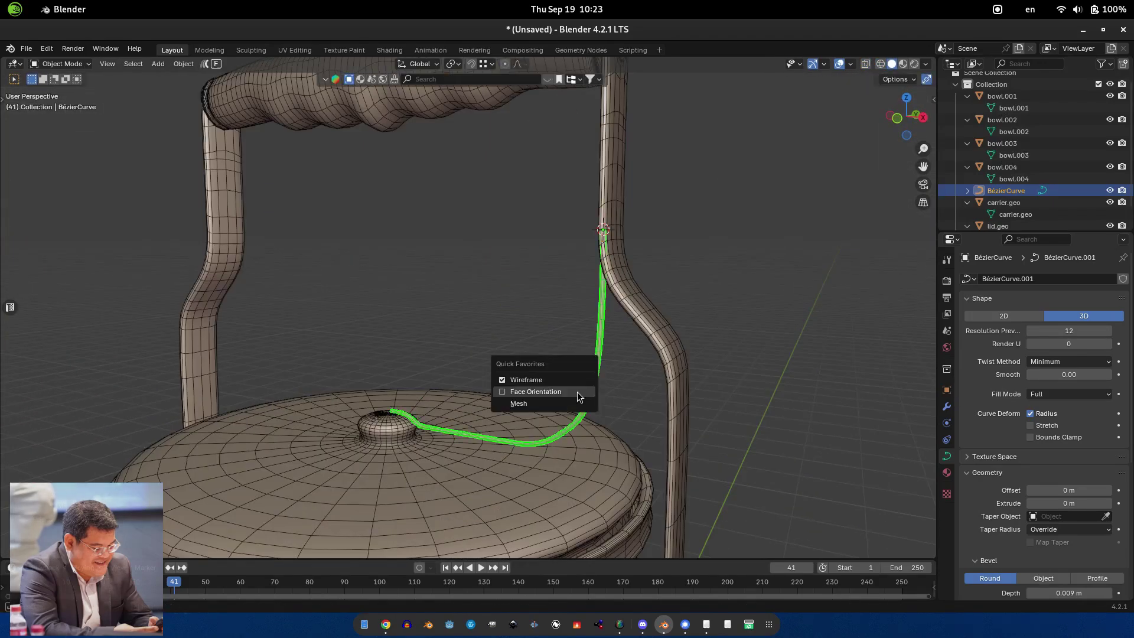
click(549, 399)
scroll(554, 299, up, 6)
key(Tab)
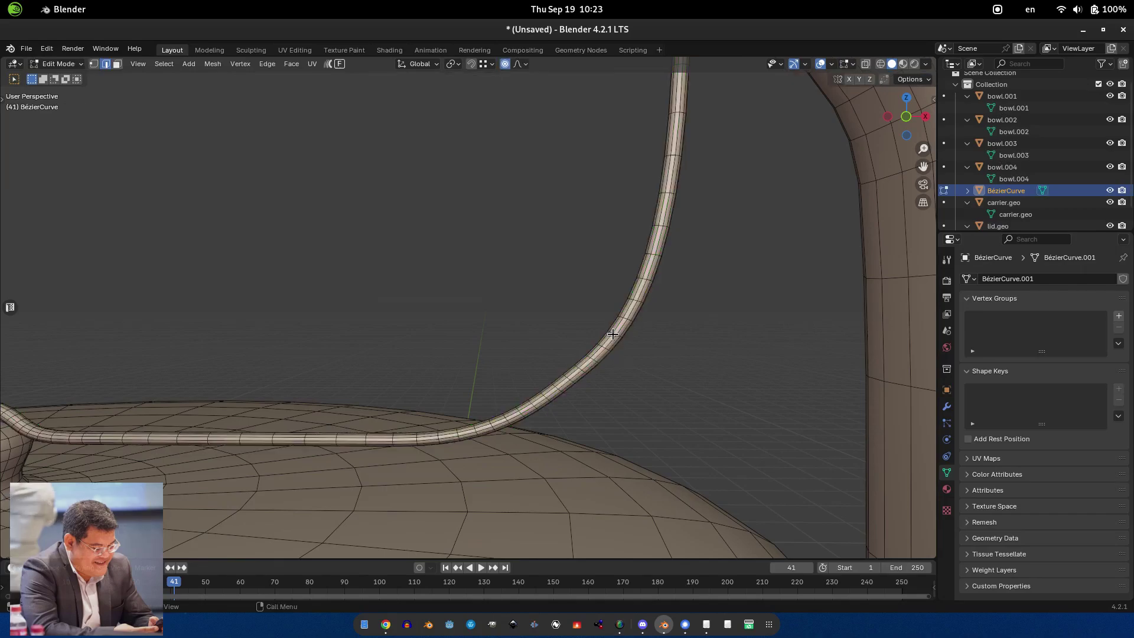
- Try thinning out the whole latch mesh's edge loops with Un-Subdivide
key(a)
click(267, 63)
click(307, 152)
click(267, 63)
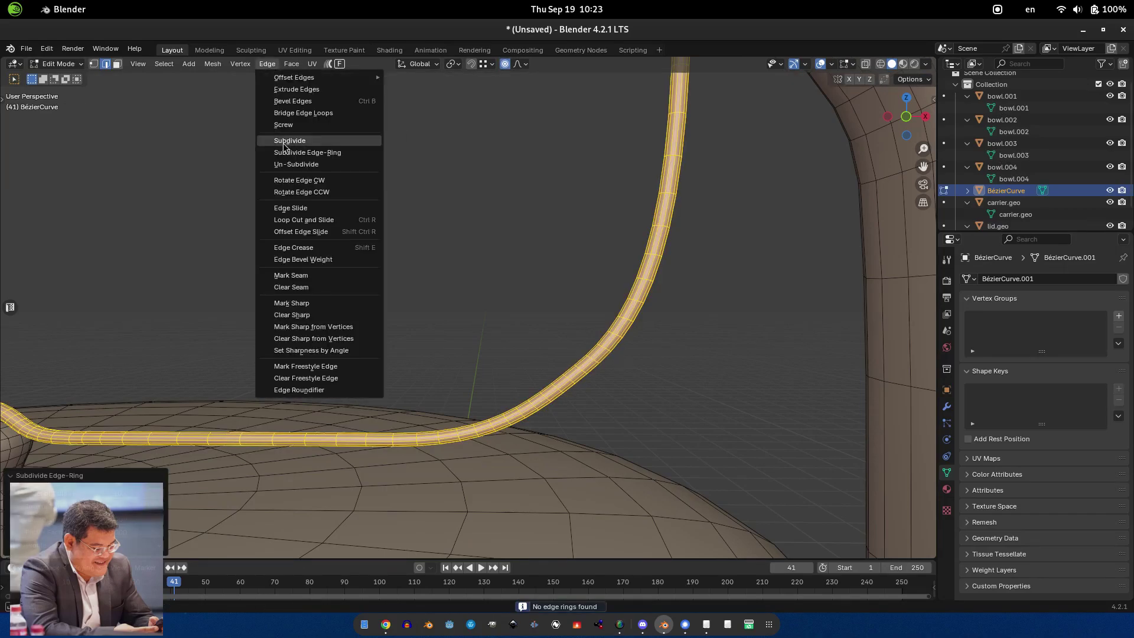
click(307, 140)
middle_drag(529, 299, 594, 332)
key(z)
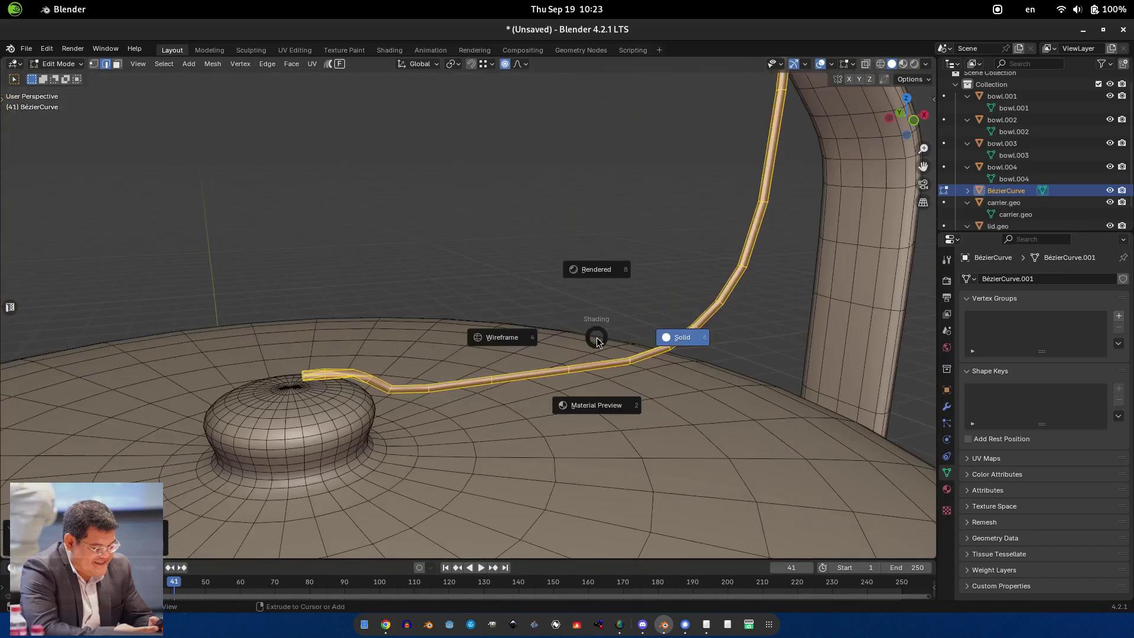
scroll(424, 376, up, 2)
click(267, 63)
key(Tab)
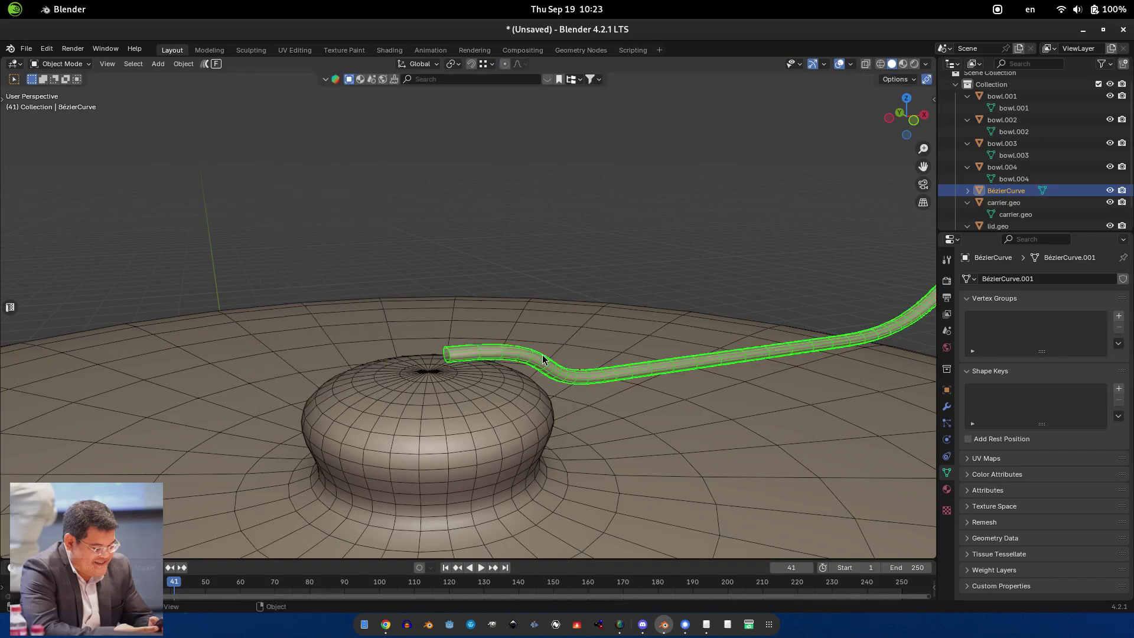
- Isolate one lengthwise strip of side faces on the latch tube and delete all its other faces
key(Tab)
key(m)
click(543, 360)
middle_drag(543, 360, 555, 332)
scroll(555, 332, up, 3)
key(2)
alt+click(403, 336)
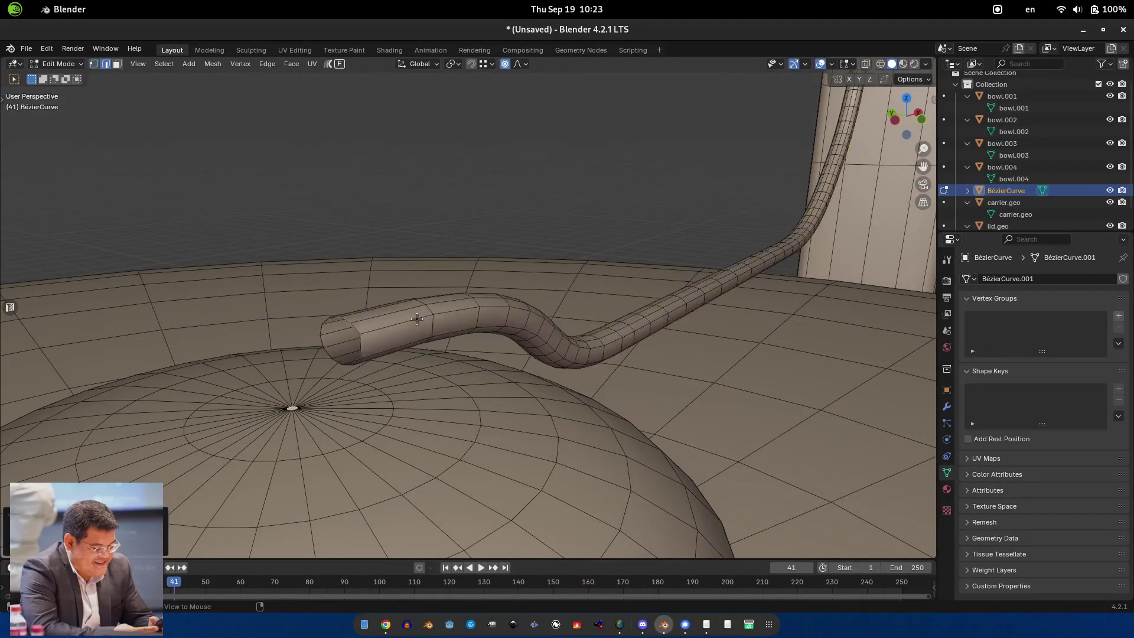
middle_drag(417, 319, 526, 235)
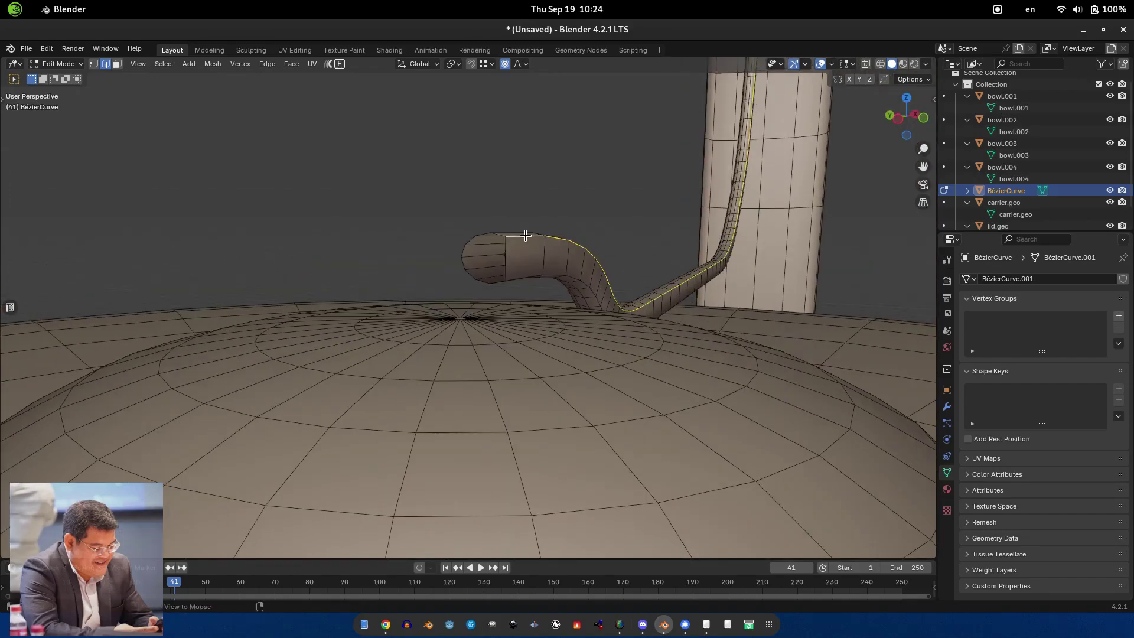
key(alt+a)
key(l)
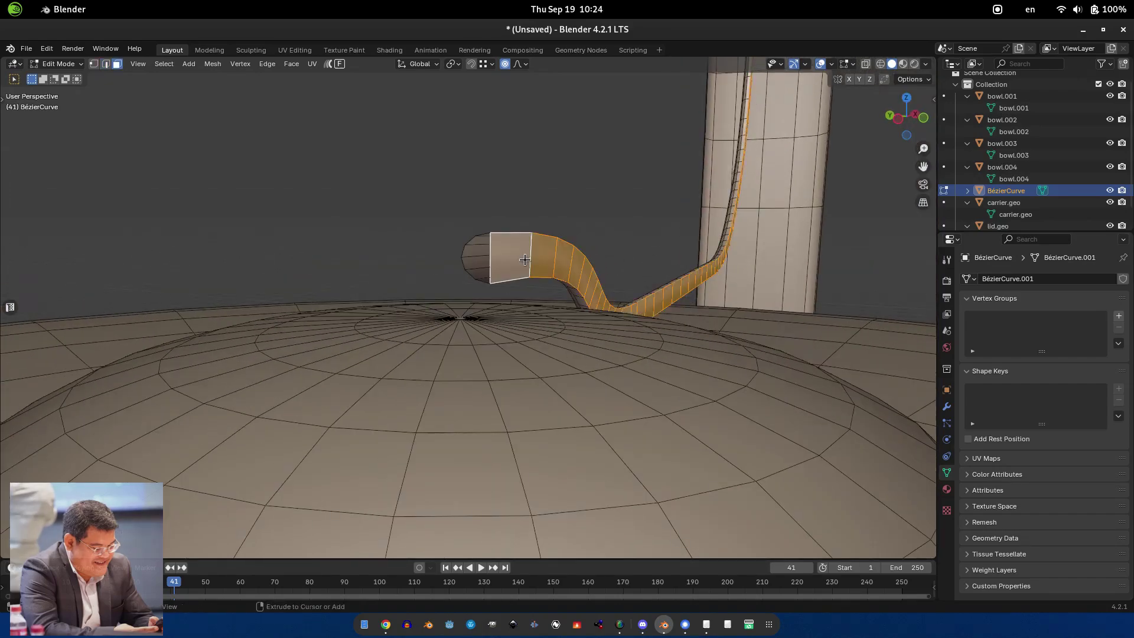
key(Tab)
middle_drag(525, 260, 617, 322)
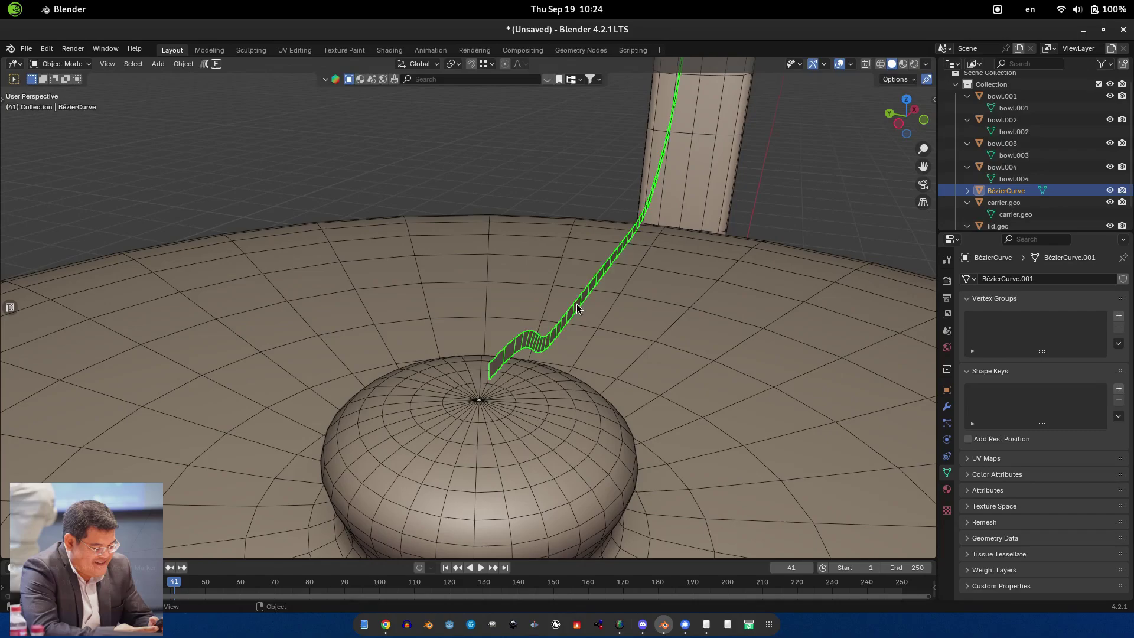
- Extrude the remaining face strip sideways along Y into a flat band with thickness
key(Tab)
key(e)
key(Escape)
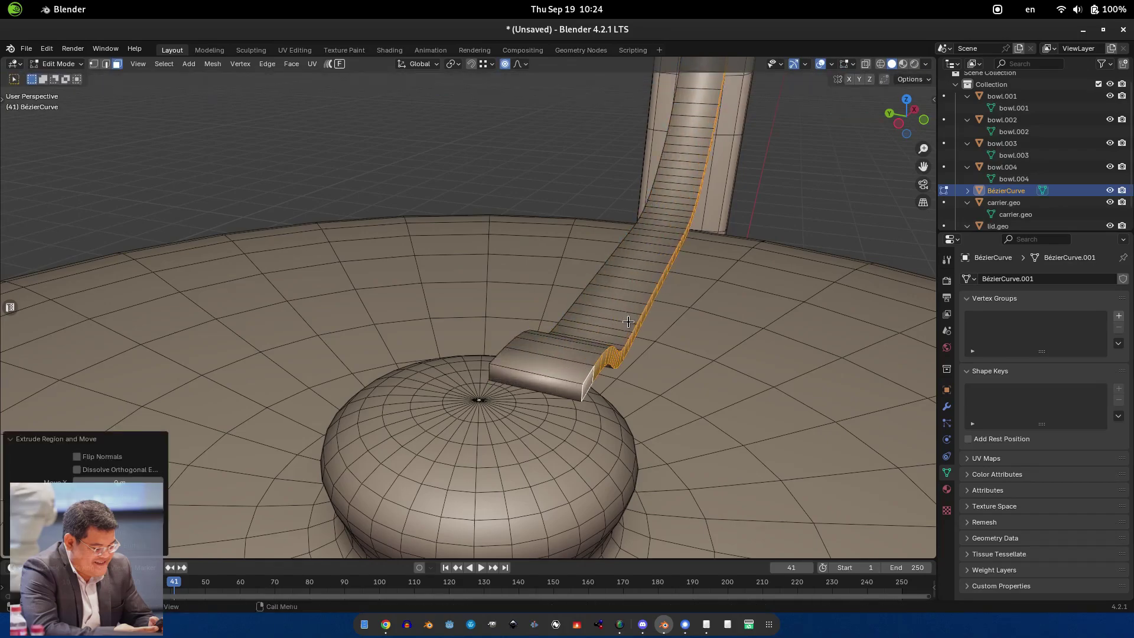
key(Tab)
- Add a centred lengthwise loop cut along the latch band
key(KP_7)
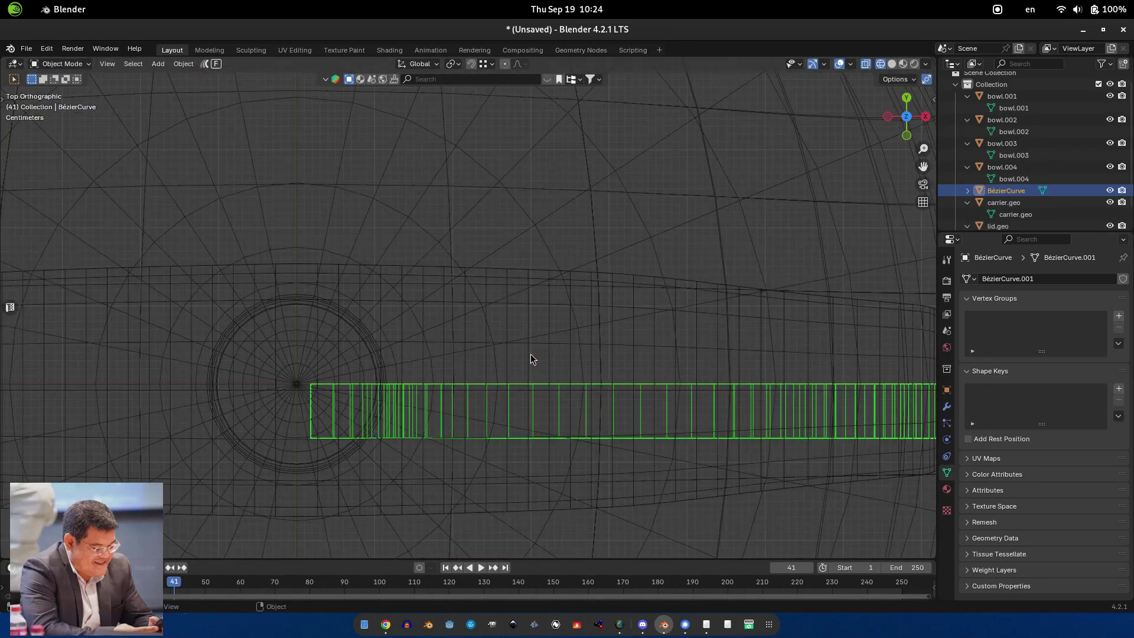
middle_drag(531, 354, 587, 207)
key(Tab)
key(ctrl+r)
click(607, 268)
right_click(607, 268)
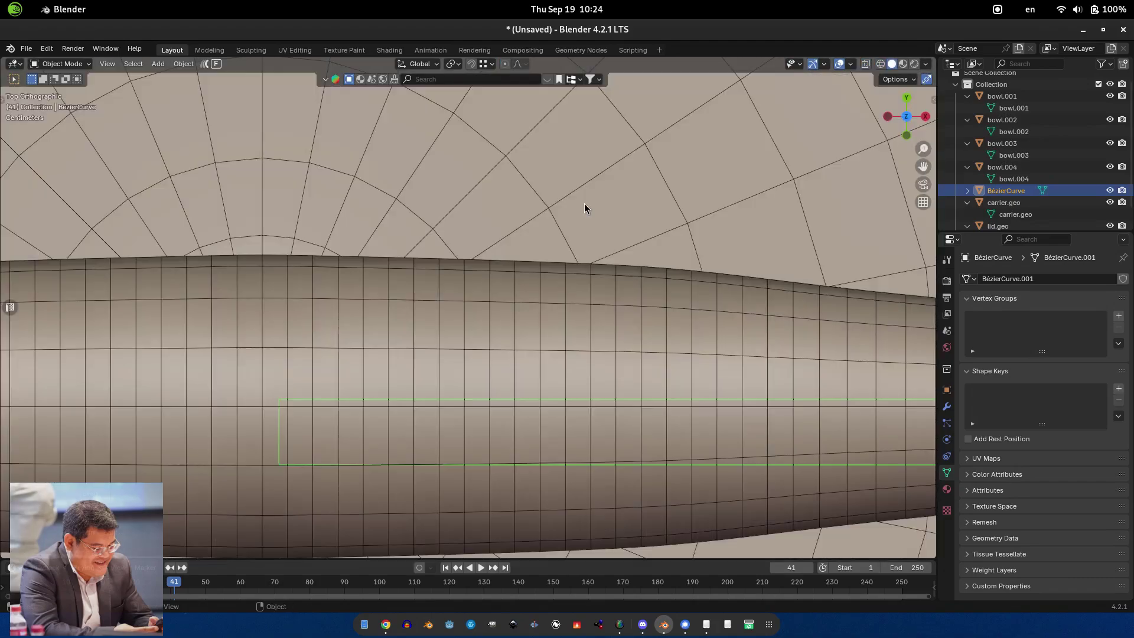
- Move the latch band about 0.035 m along Y to centre it over the lid knob
key(Tab)
key(KP_7)
key(g)
key(y)
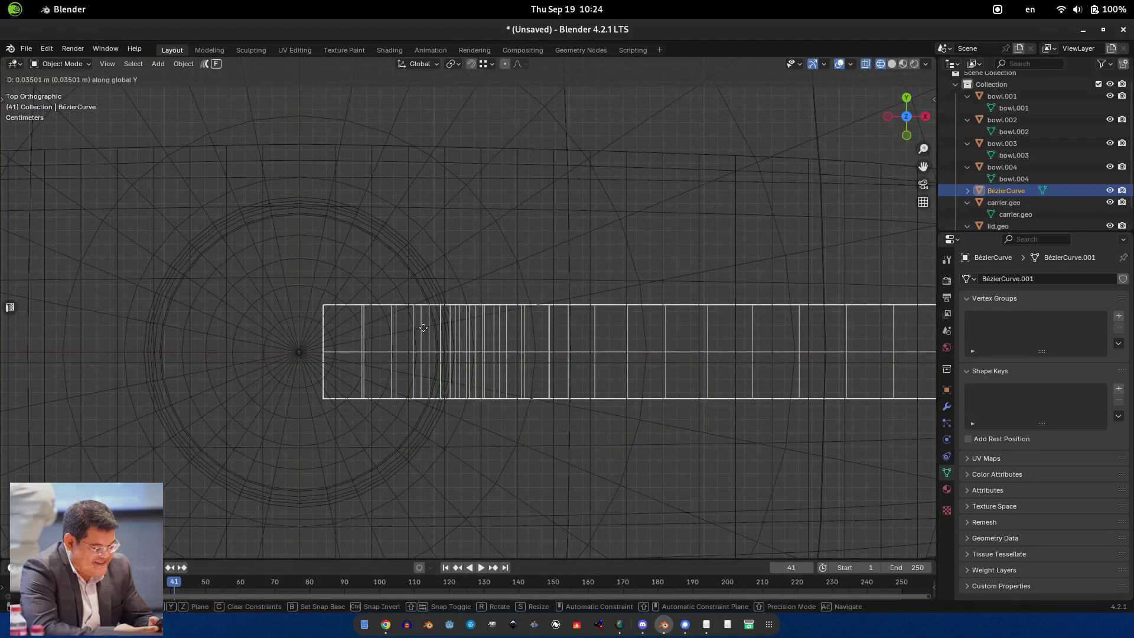
click(424, 328)
- Select every second crosswise edge loop along the latch band and dissolve them
middle_drag(424, 328, 376, 366)
key(Tab)
key(ctrl+r)
scroll(375, 383, up, 1)
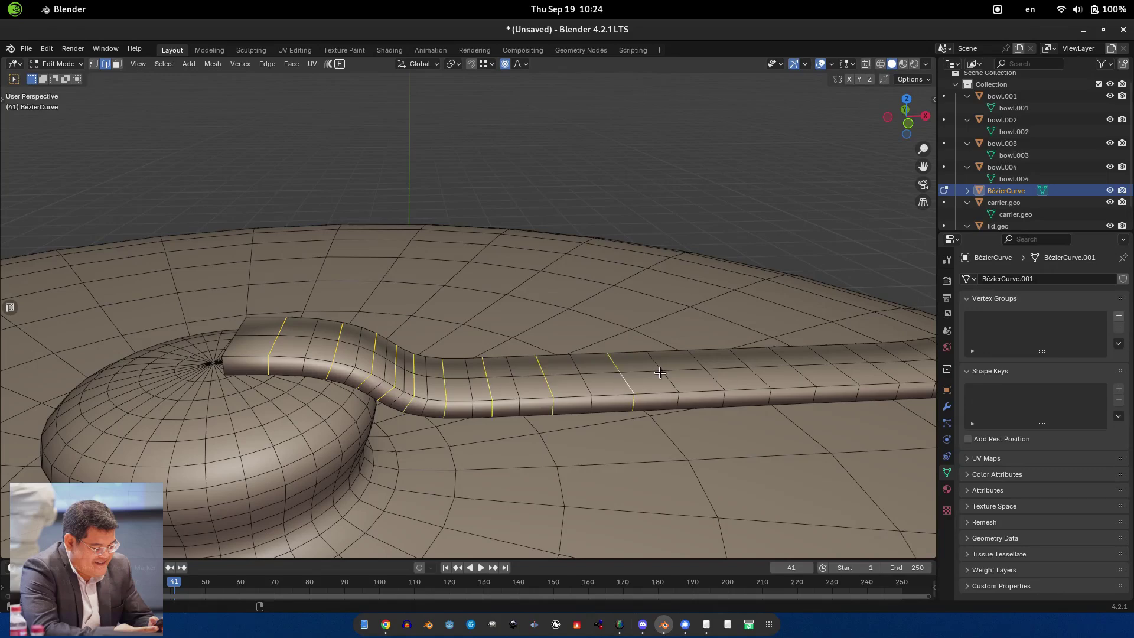
middle_drag(659, 373, 485, 377)
middle_drag(775, 343, 572, 336)
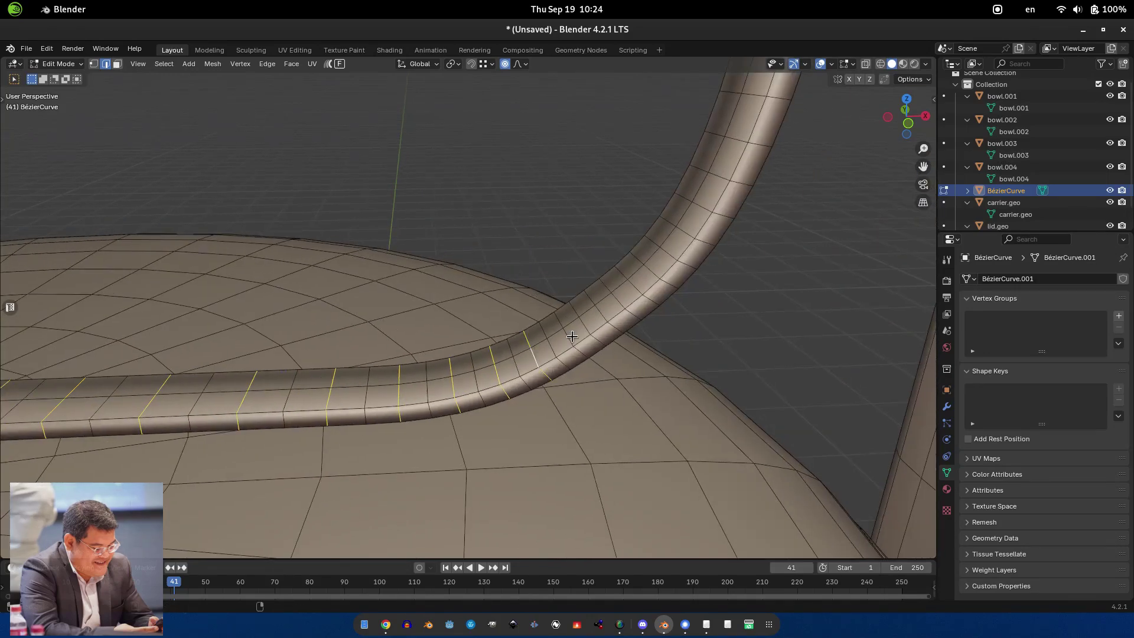
shift+middle_drag(659, 269, 632, 301)
middle_drag(684, 160, 494, 260)
- Move the end vertices of the latch band above the lid knob along X to the knob's centre line
key(alt+z)
scroll(494, 259, up, 3)
drag(383, 185, 418, 234)
key(g)
key(x)
key(x)
key(x)
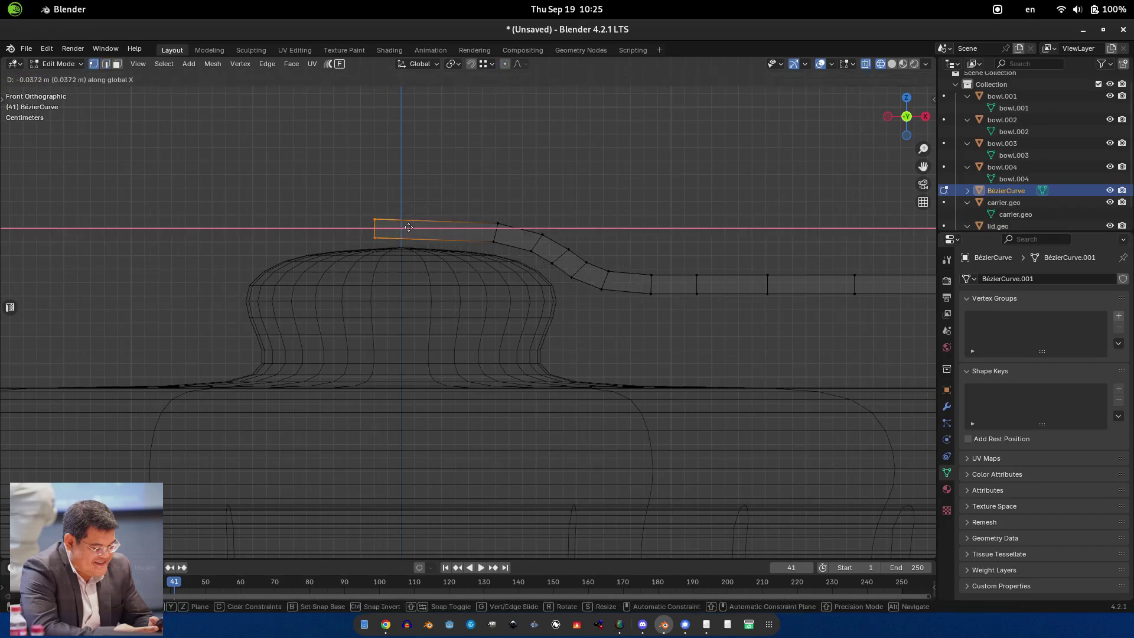
click(404, 242)
scroll(403, 241, down, 4)
key(Tab)
middle_drag(608, 296, 561, 304)
scroll(561, 304, down, 3)
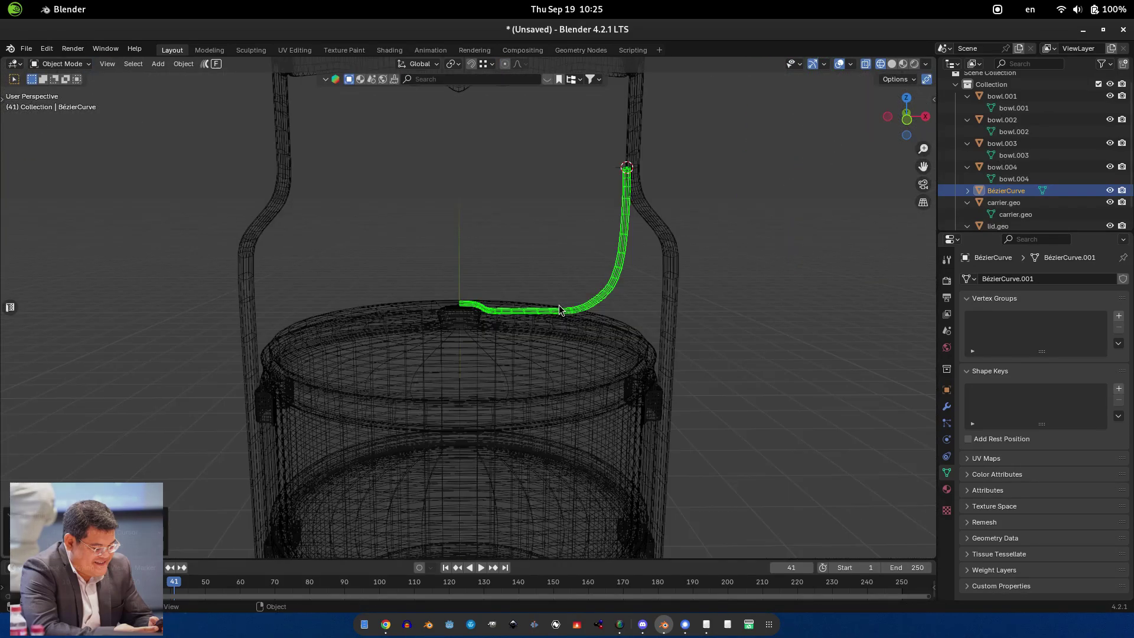
key(shift+d)
key(s)
key(x)
key(Escape)
key(Delete)
click(600, 288)
key(shift+s)
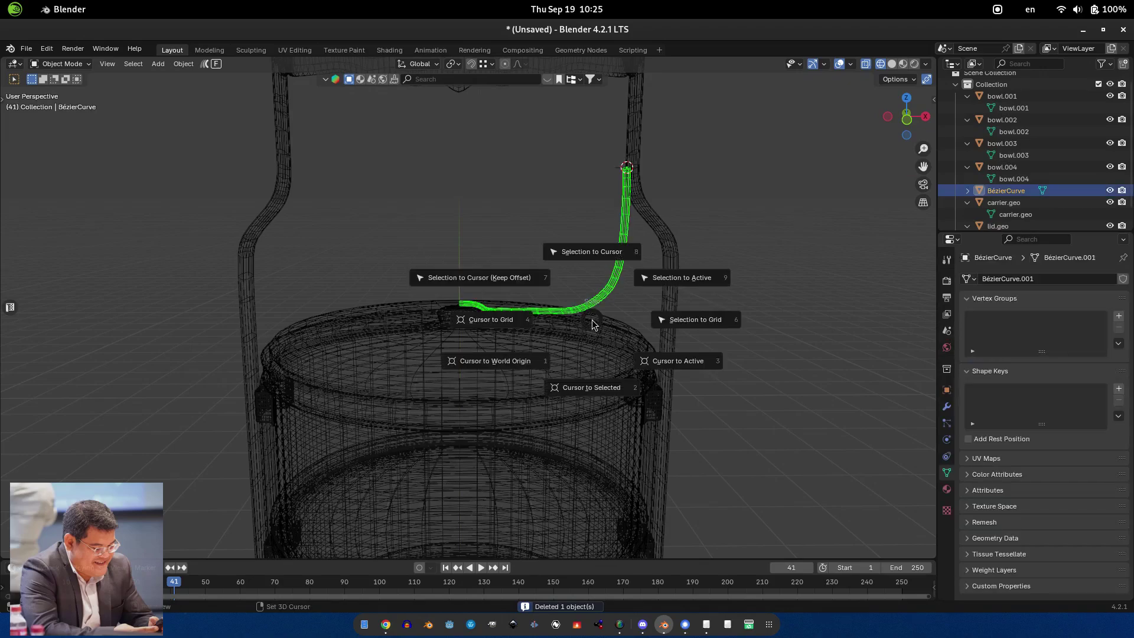
key(Escape)
- Try mirroring a duplicate of the latch half by scaling it -1 along X around the 3D cursor
click(518, 328)
click(518, 328)
scroll(518, 327, up, 3)
key(shift+d)
key(Escape)
text(sx-1)
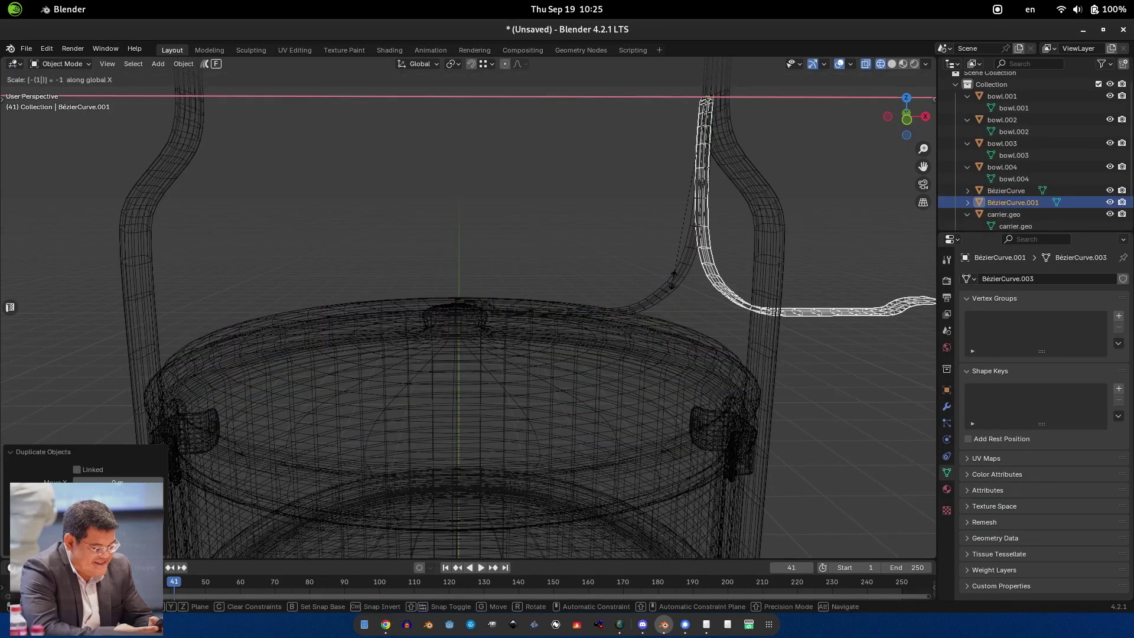
key(BackSpace)
key(BackSpace)
- Mirror a duplicate of the latch half across the carrier's centre with a -1 X scale and join both halves
scroll(681, 266, down, 4)
scroll(681, 266, up, 4)
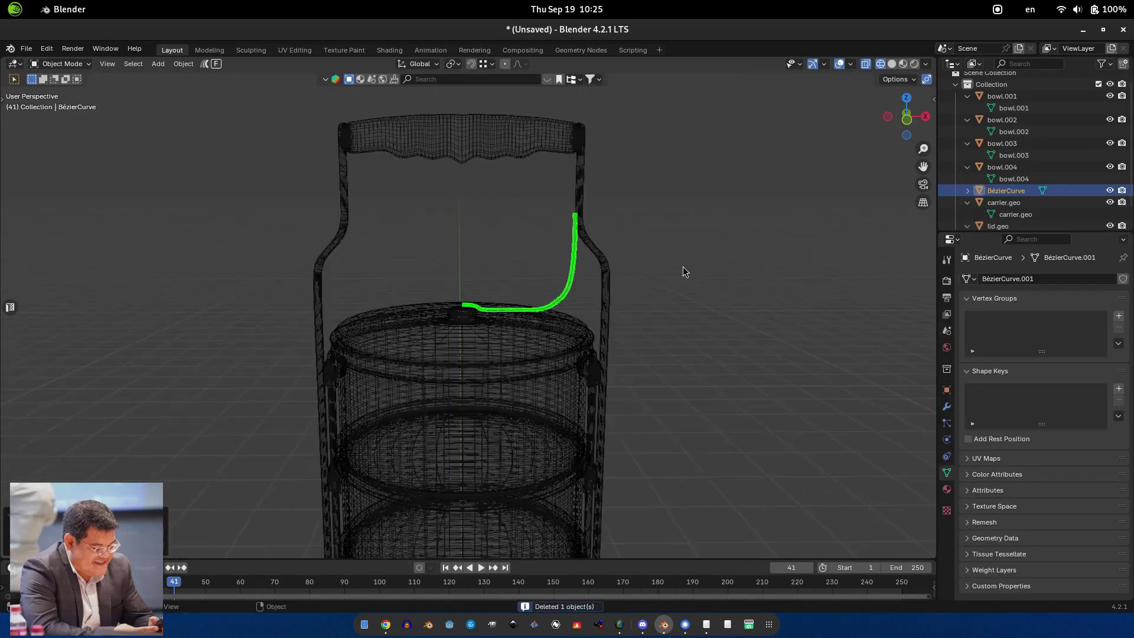
text(-1)
key(Return)
key(ctrl+j)
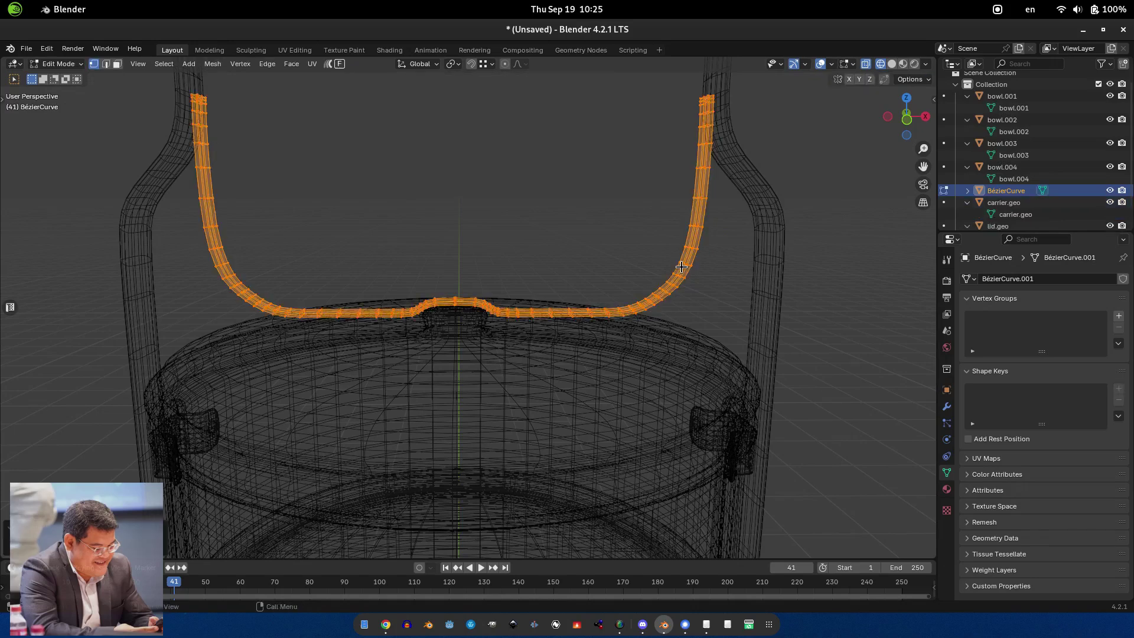
- Flatten the latch's centre seam vertices along X with a scale of 0 and merge the overlapping ones
key(Tab)
scroll(458, 296, up, 5)
text(sx0)
key(Return)
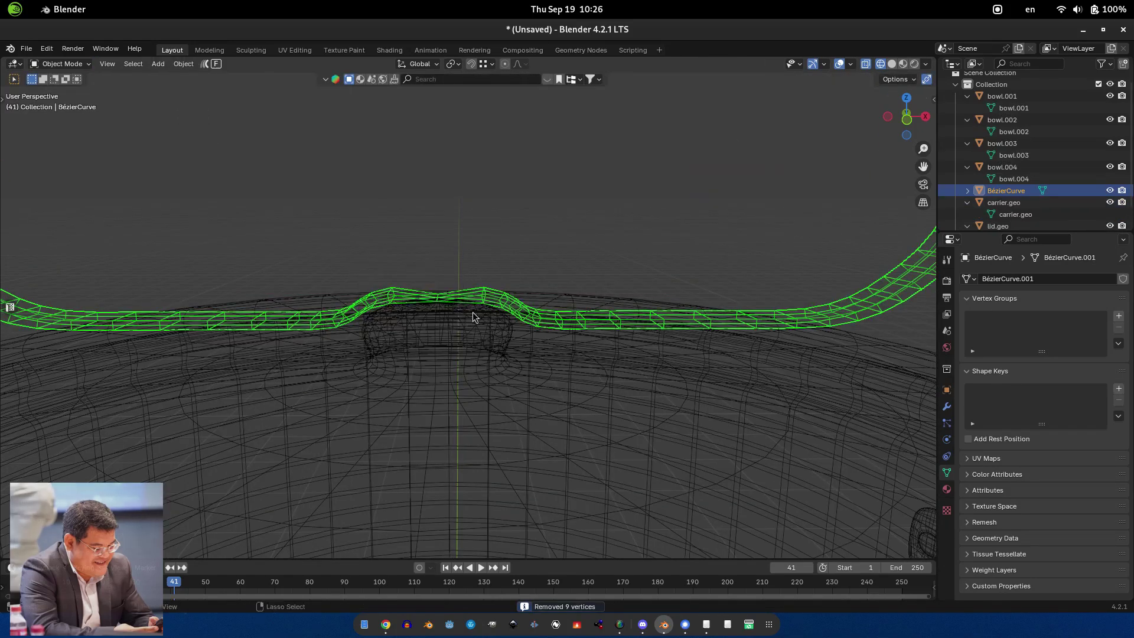
key(Tab)
key(Tab)
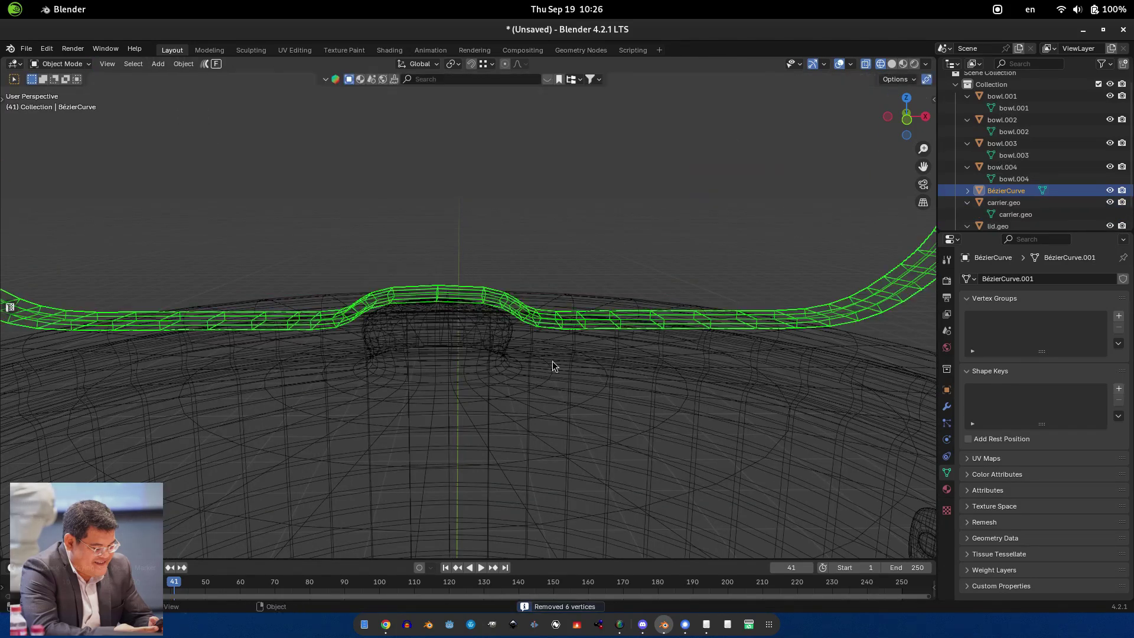
- Check the latch's upper end up close in solid shading with face orientation displayed
key(shift+z)
key(Tab)
key(KP_Decimal)
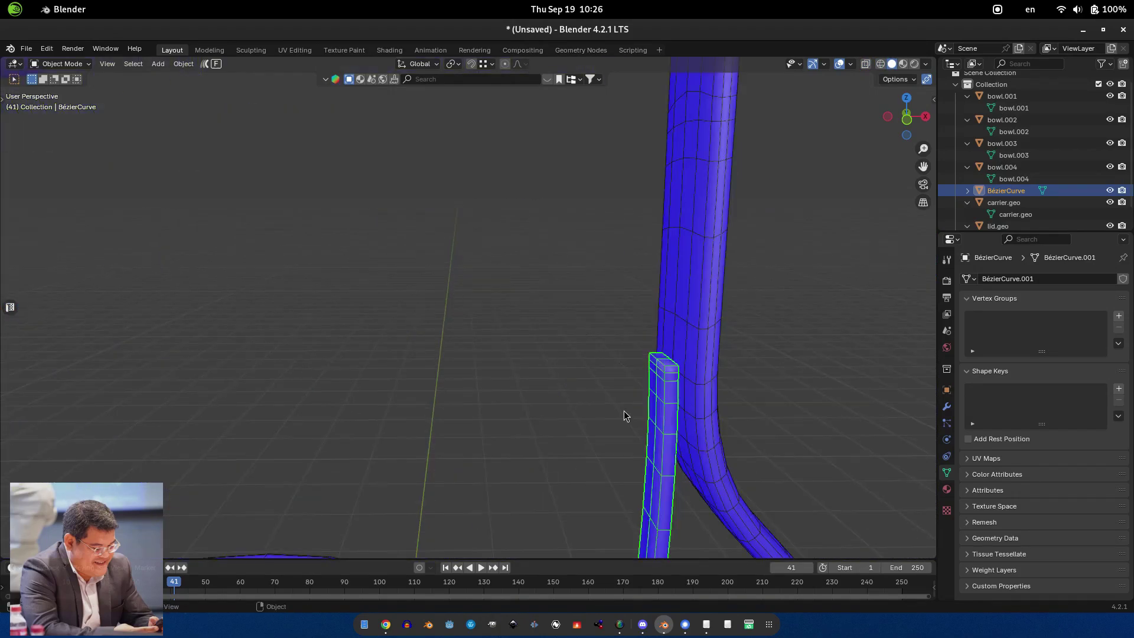
- Scale the latch band along Y to adjust its width across the lid knob
scroll(589, 355, down, 5)
scroll(355, 290, up, 5)
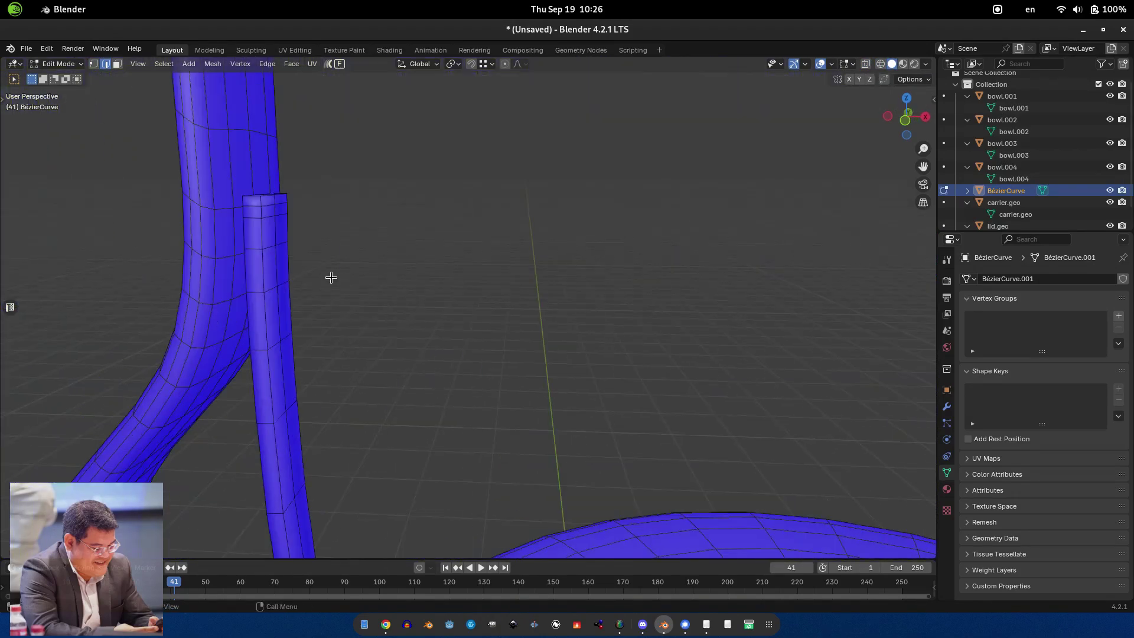
middle_drag(309, 214, 517, 362)
key(Tab)
scroll(748, 438, down, 4)
click(726, 443)
scroll(516, 362, up, 4)
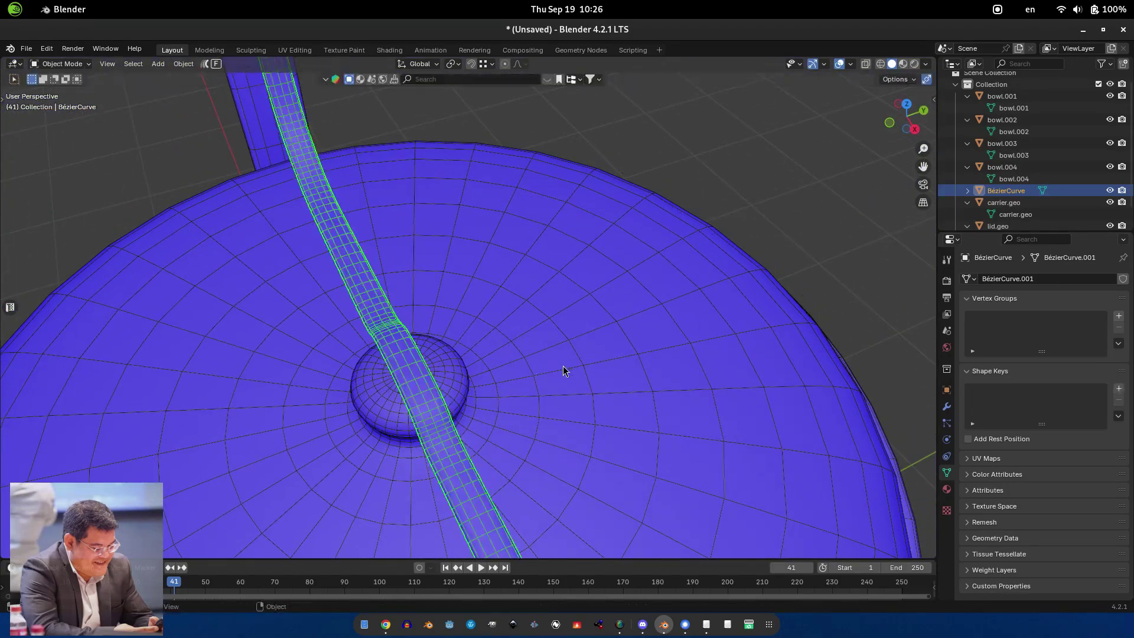
key(s)
key(y)
click(132, 271)
- Scale the latch vertically along Z and move it along Z to sit on the lid knob
scroll(132, 271, down, 4)
middle_drag(132, 271, 309, 172)
scroll(380, 182, up, 3)
middle_drag(381, 182, 527, 248)
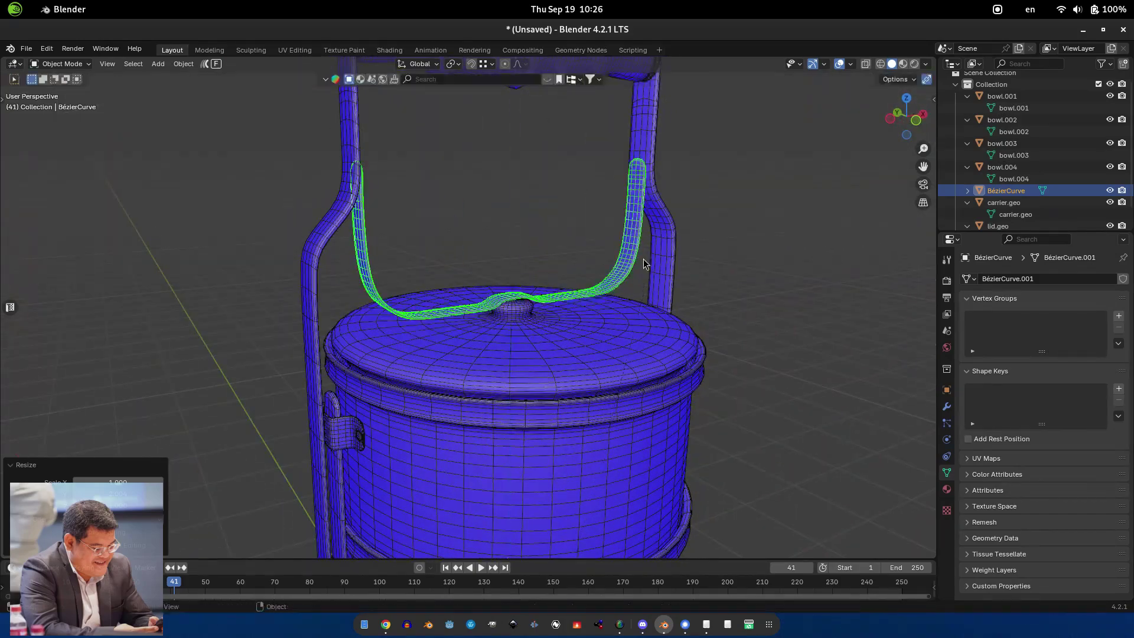
key(s)
key(z)
click(554, 198)
middle_drag(554, 197, 569, 311)
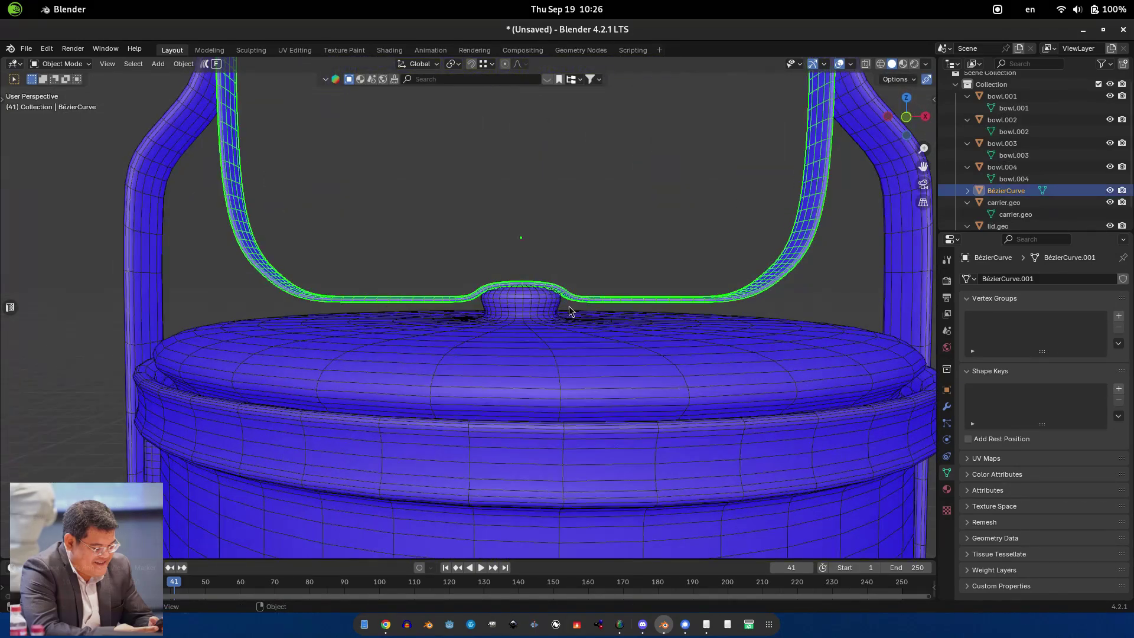
key(g)
key(z)
click(569, 295)
- Add a cube, place it beside the carrier's upper arm and scale it down to a small block
scroll(462, 189, down, 3)
middle_drag(462, 190, 489, 241)
key(alt+a)
key(shift+a)
mouse_move(617, 343)
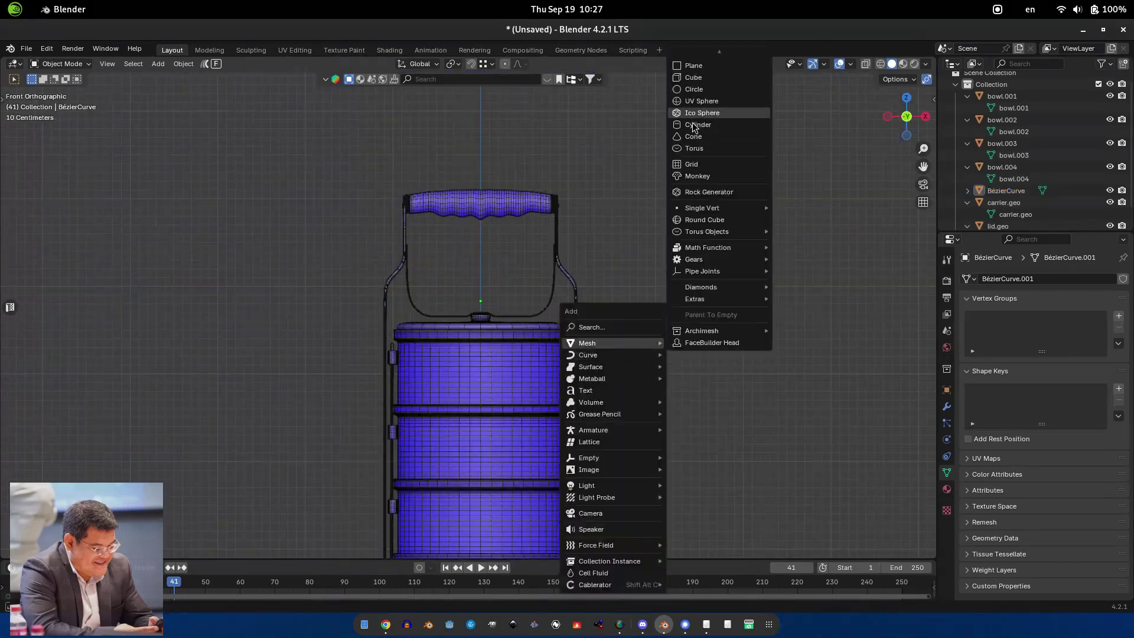
click(693, 78)
scroll(540, 375, down, 4)
key(g)
click(580, 261)
key(s)
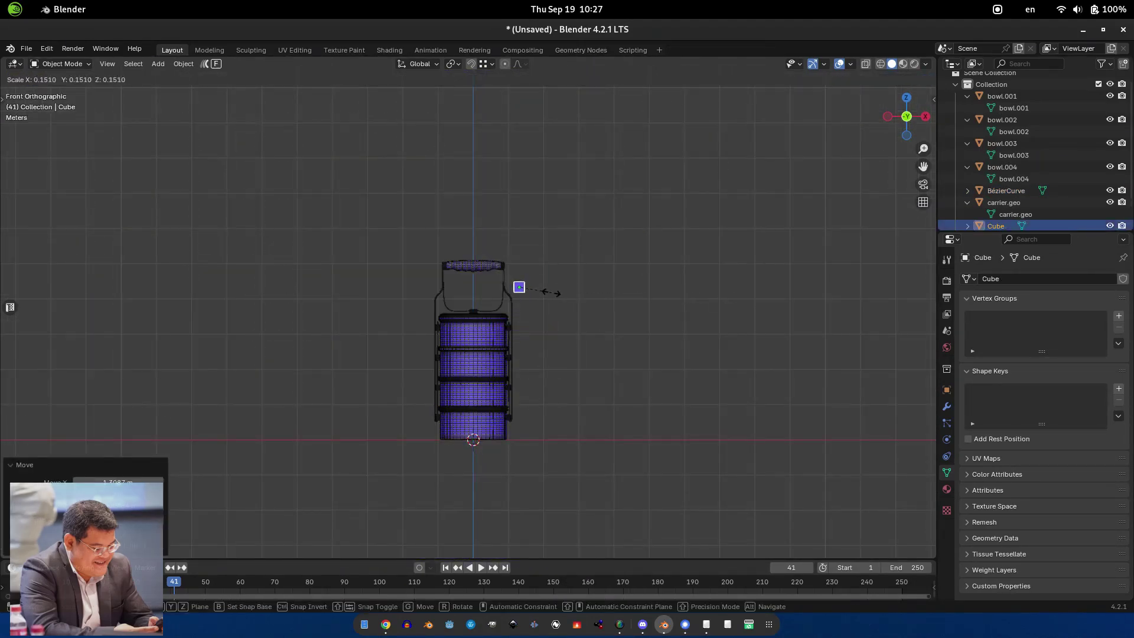
click(544, 289)
- Position the block across the latch's upper end and the carrier arm in front view, and resize it along X
scroll(489, 435, up, 10)
key(g)
click(355, 366)
scroll(354, 366, up, 3)
key(shift+z)
key(s)
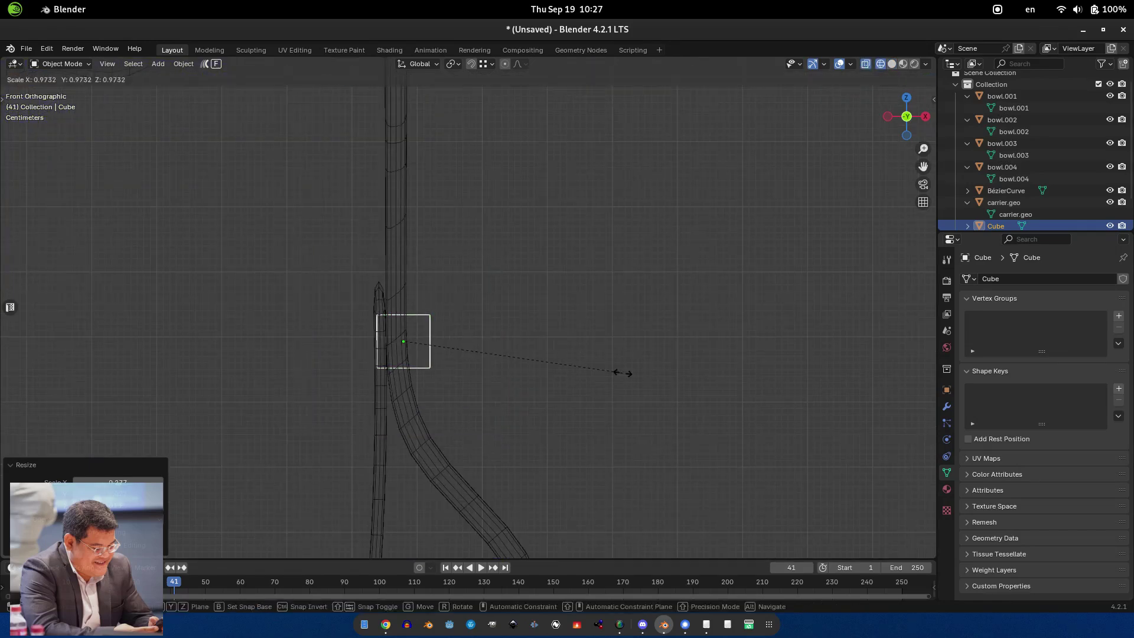
key(x)
click(648, 344)
- Round the block with a level 1 subdivision and open its mesh for editing with nothing selected
key(ctrl+1)
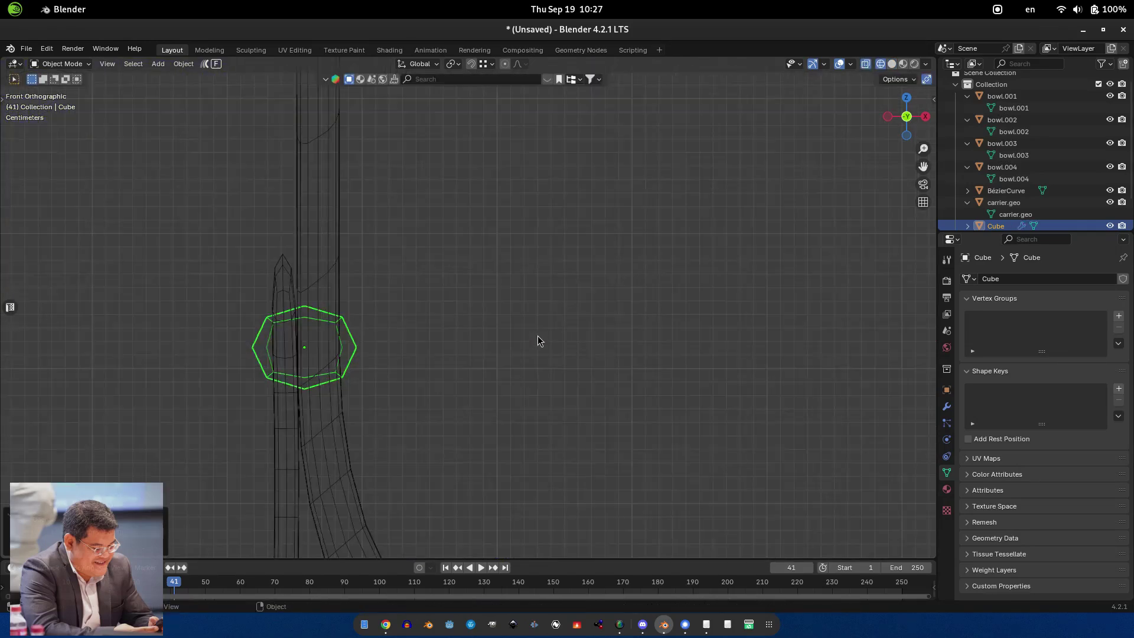
scroll(571, 317, up, 2)
key(Tab)
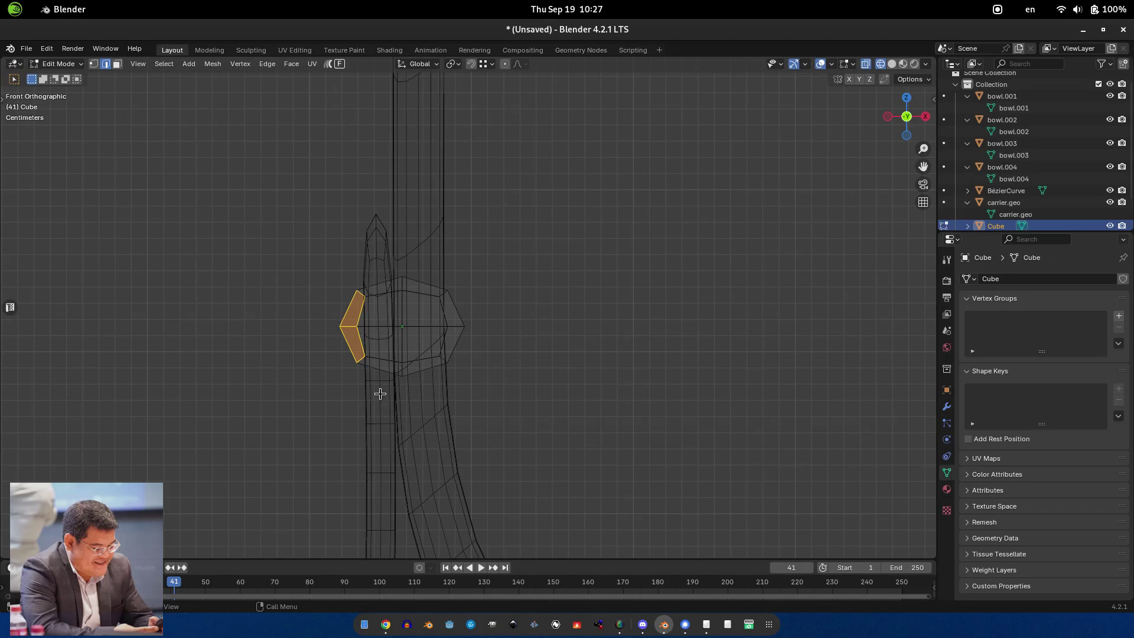
key(alt+a)
scroll(450, 319, up, 2)
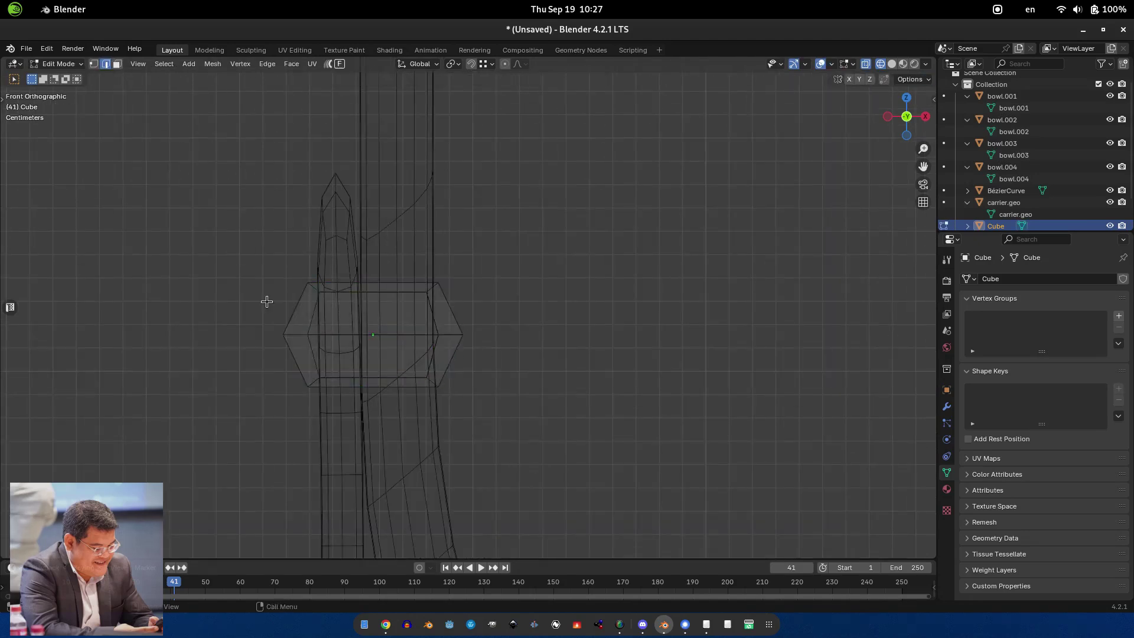
- Flatten both pointed ends of the block along X with a scale of 0
key(1)
drag(224, 244, 334, 419)
key(s)
key(x)
click(392, 248)
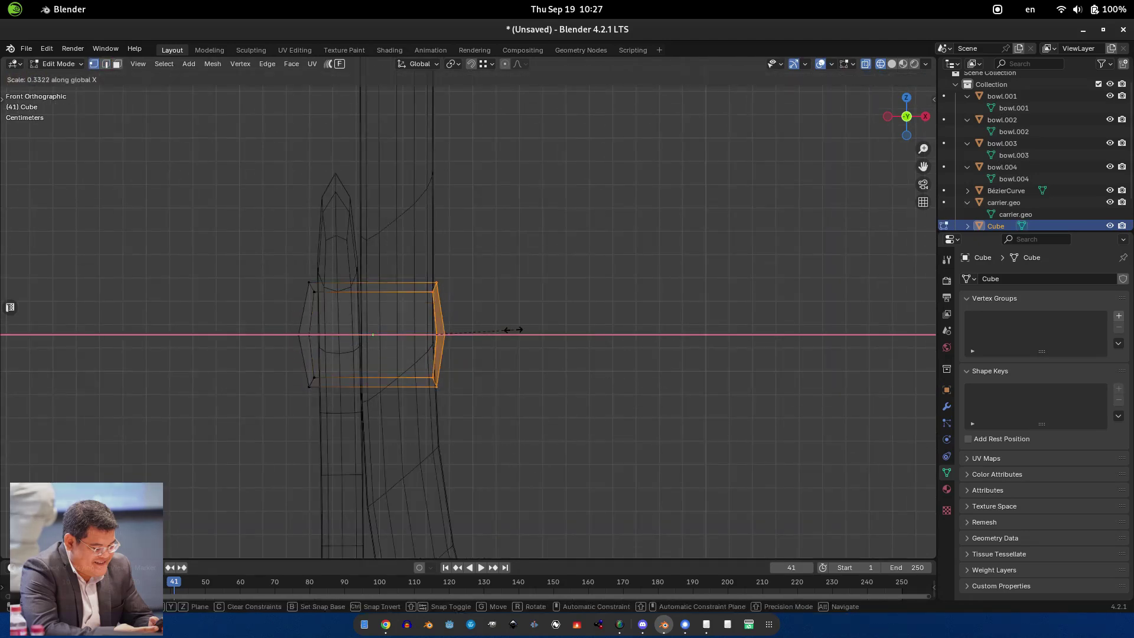
key(x)
key(0)
key(Return)
drag(202, 236, 319, 397)
key(s)
key(x)
key(0)
key(Return)
- Scale the whole block and shift it along X so it protrudes past both the latch and the arm
drag(181, 172, 594, 455)
middle_drag(500, 378, 538, 389)
key(s)
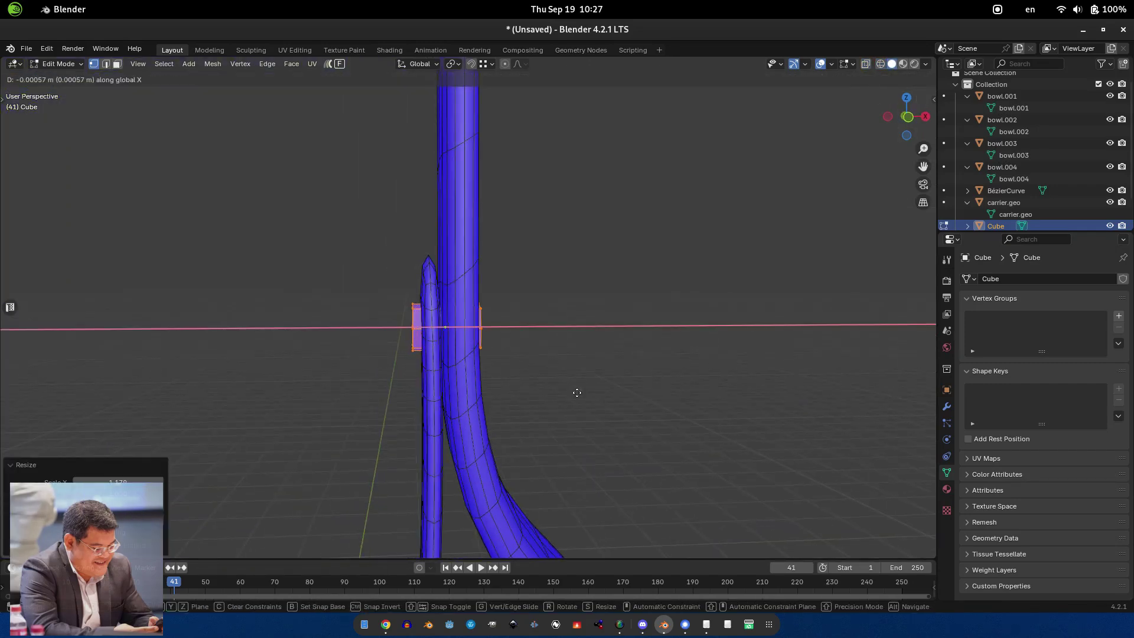
click(577, 392)
scroll(571, 388, up, 4)
key(Escape)
key(Tab)
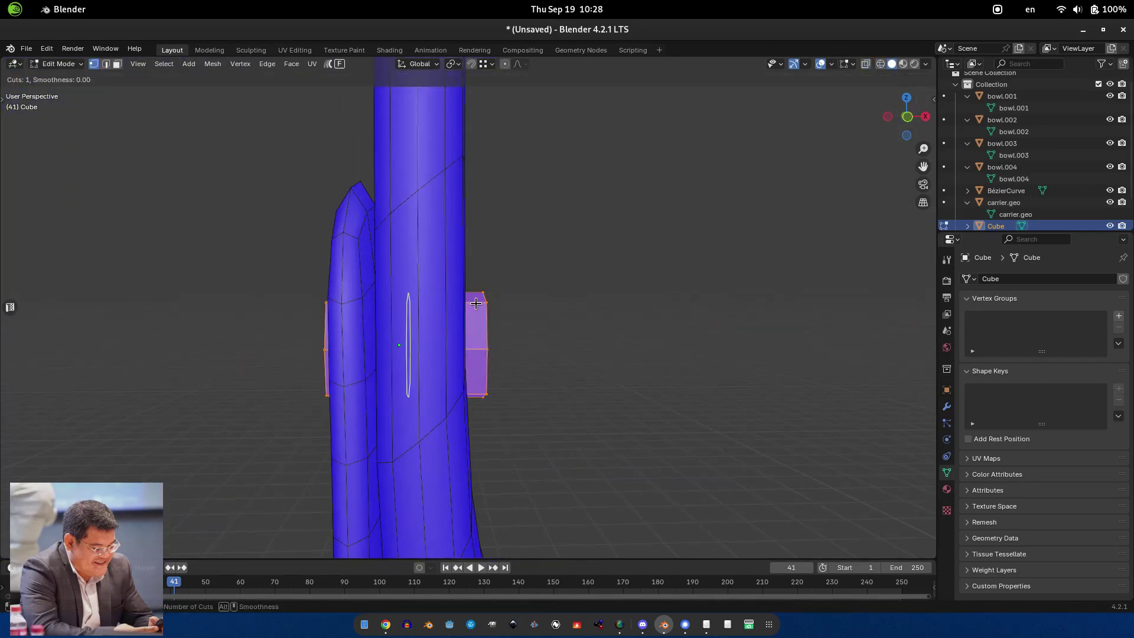
- Add supporting loop cuts close to both ends of the block
key(Escape)
key(a)
key(alt+z)
key(ctrl+r)
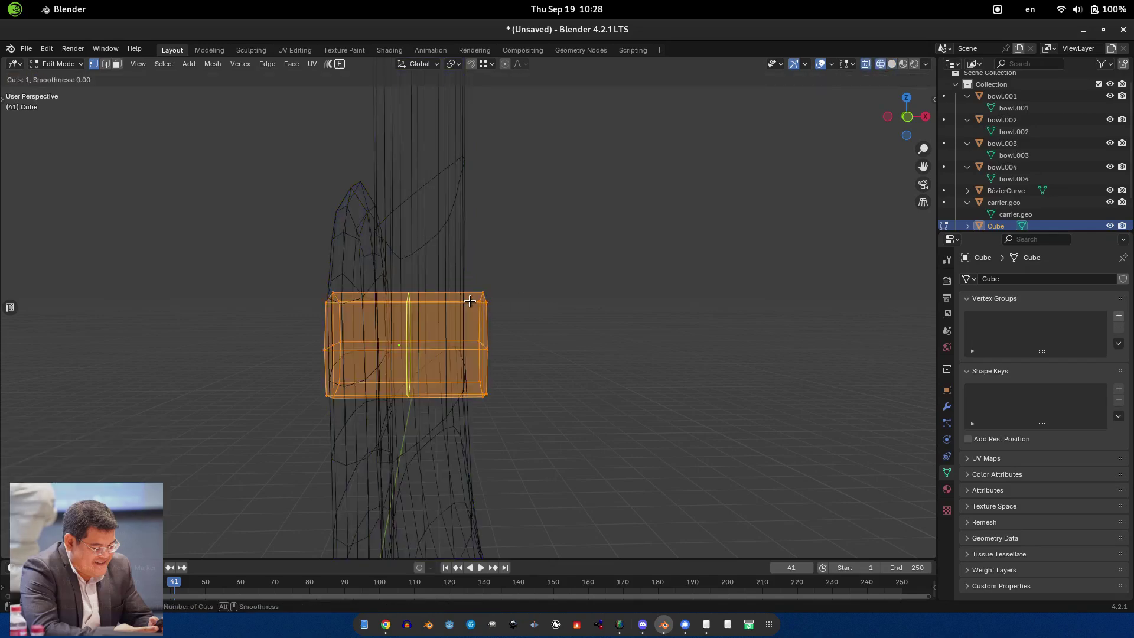
click(532, 311)
key(g)
key(g)
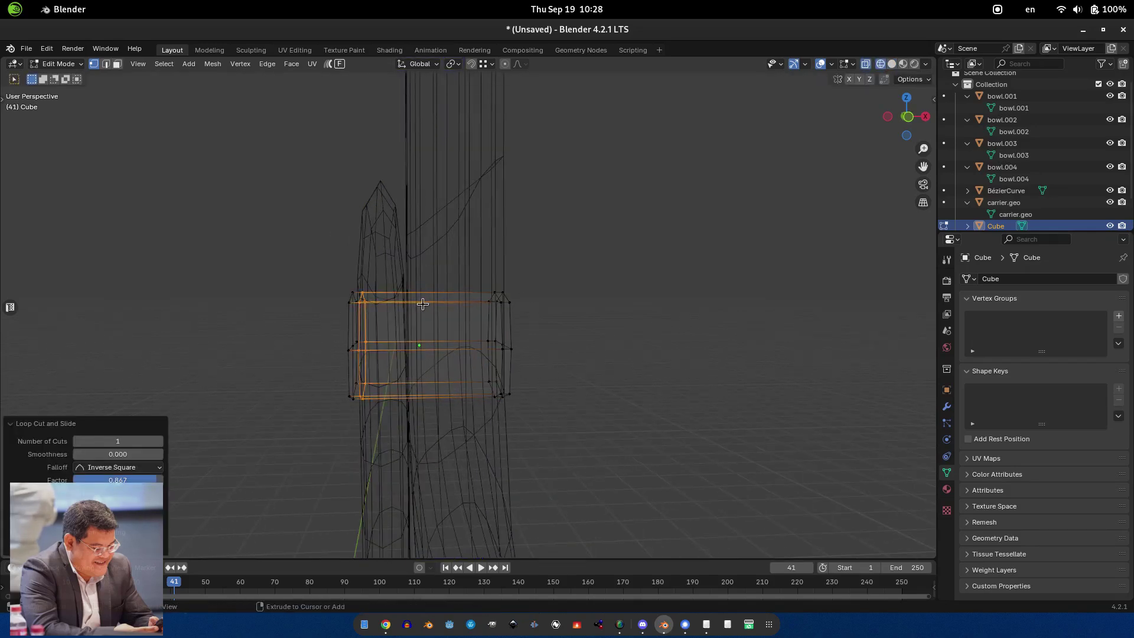
key(Escape)
- Select the flat faces at both ends of the block in solid shading
scroll(505, 350, up, 3)
key(z)
click(561, 345)
key(3)
click(387, 326)
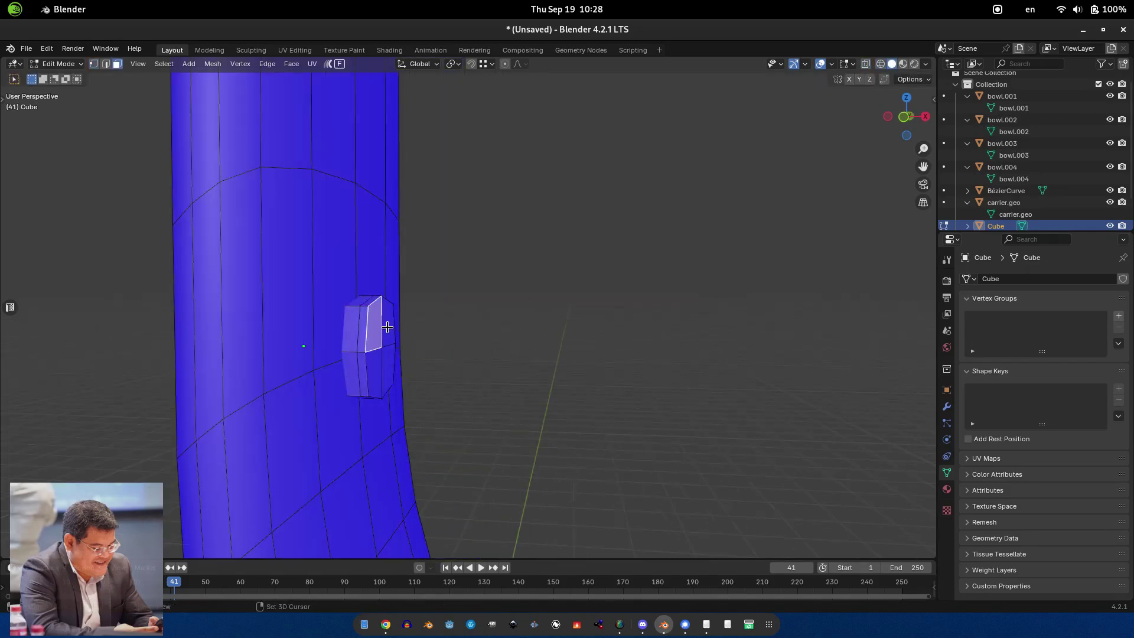
click(590, 394)
middle_drag(590, 394, 471, 408)
shift+click(503, 396)
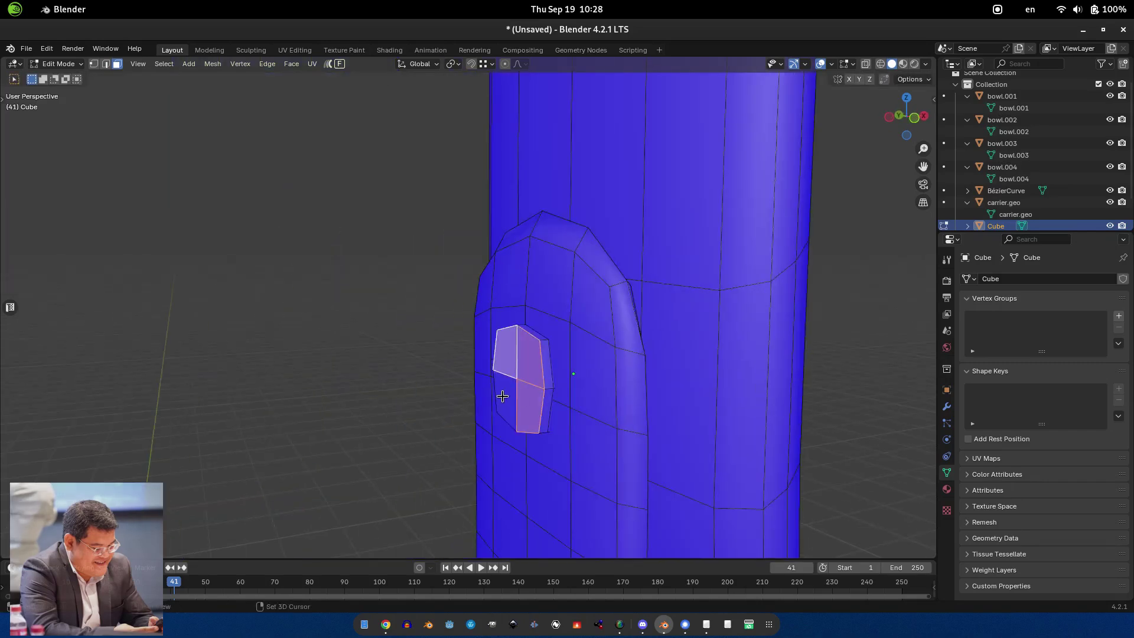
- Switch to editing the latch mesh and select vertices around its pointed upper tip in front view
click(577, 372)
key(alt+q)
key(KP_1)
key(alt+z)
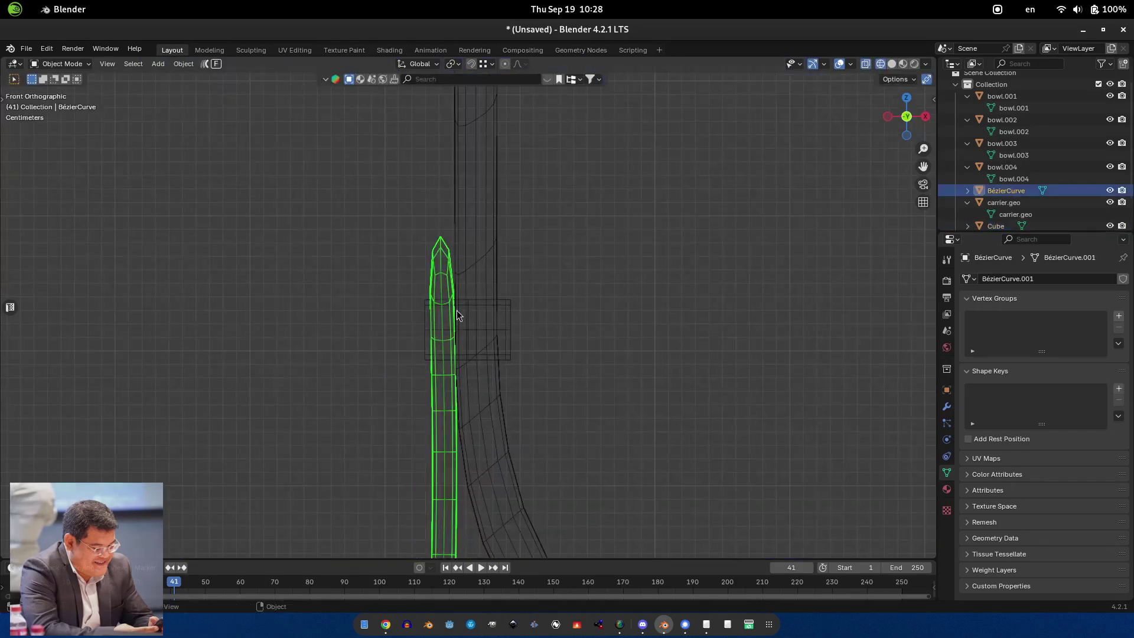
drag(340, 117, 479, 247)
drag(364, 194, 389, 264)
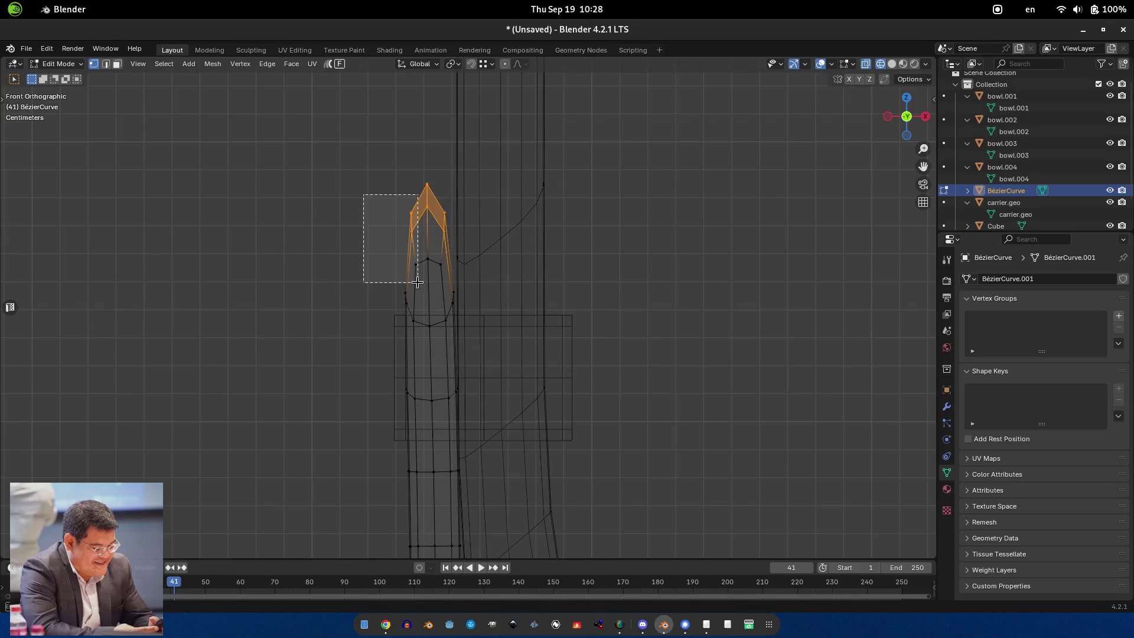
scroll(391, 334, up, 1)
drag(337, 170, 406, 496)
drag(378, 176, 409, 291)
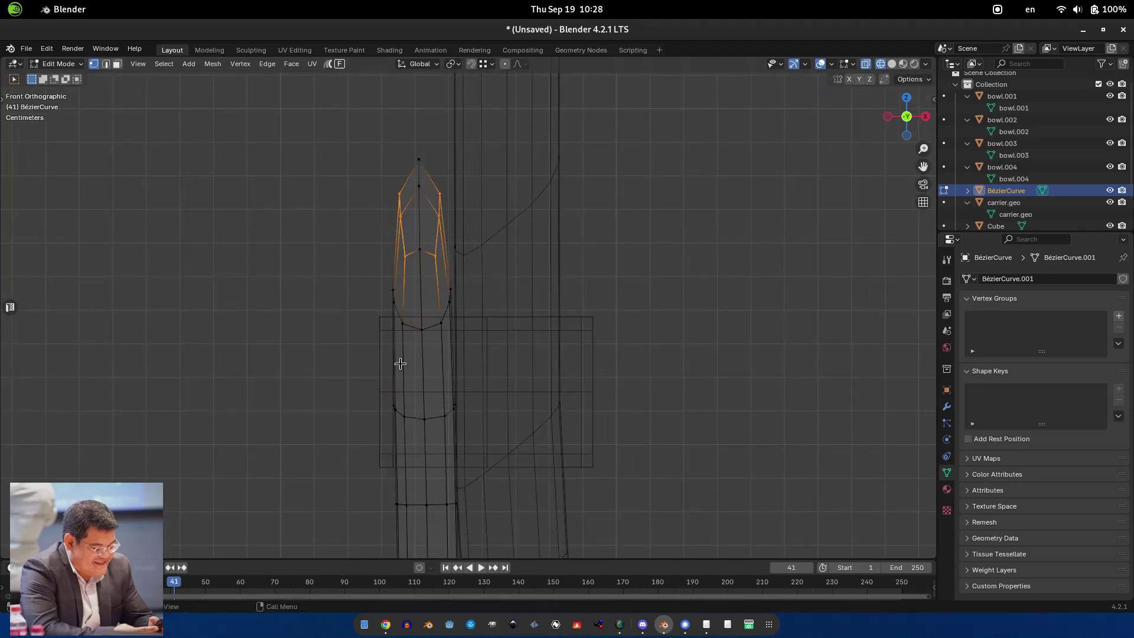
scroll(471, 360, up, 4)
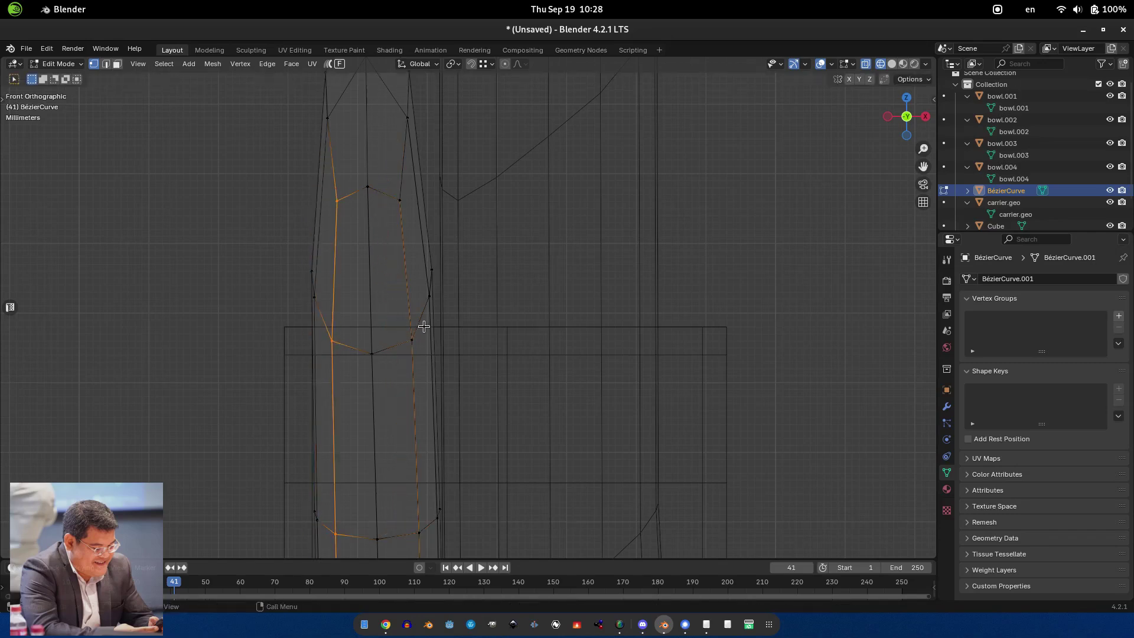
- Try repositioning individual vertices and edges along the latch's side near its upper tip
key(a)
click(411, 338)
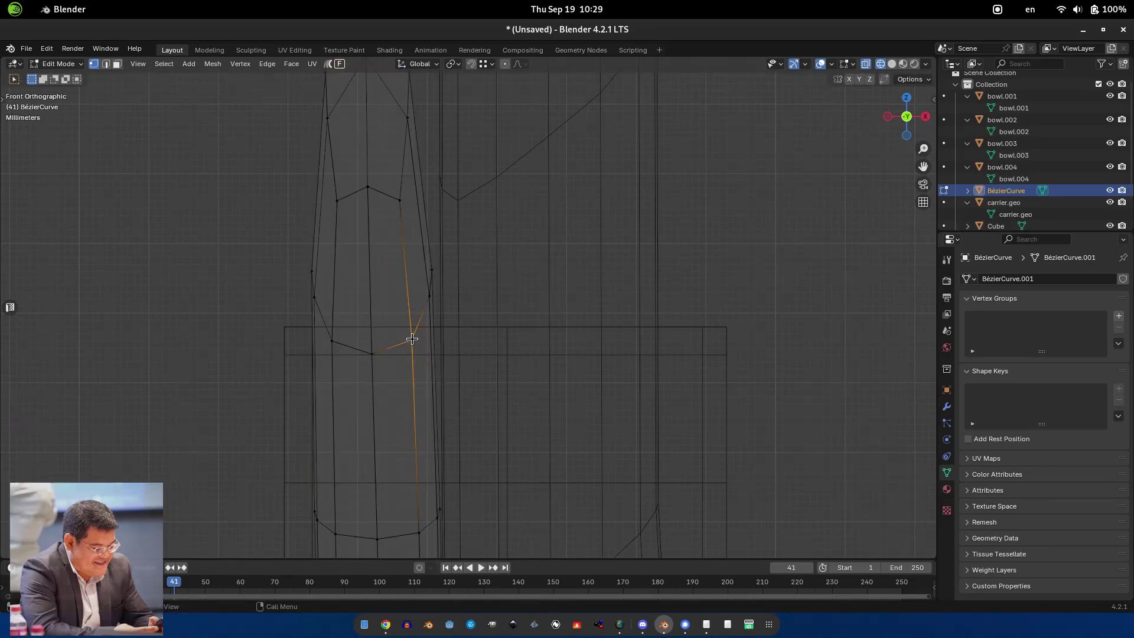
key(g)
click(391, 307)
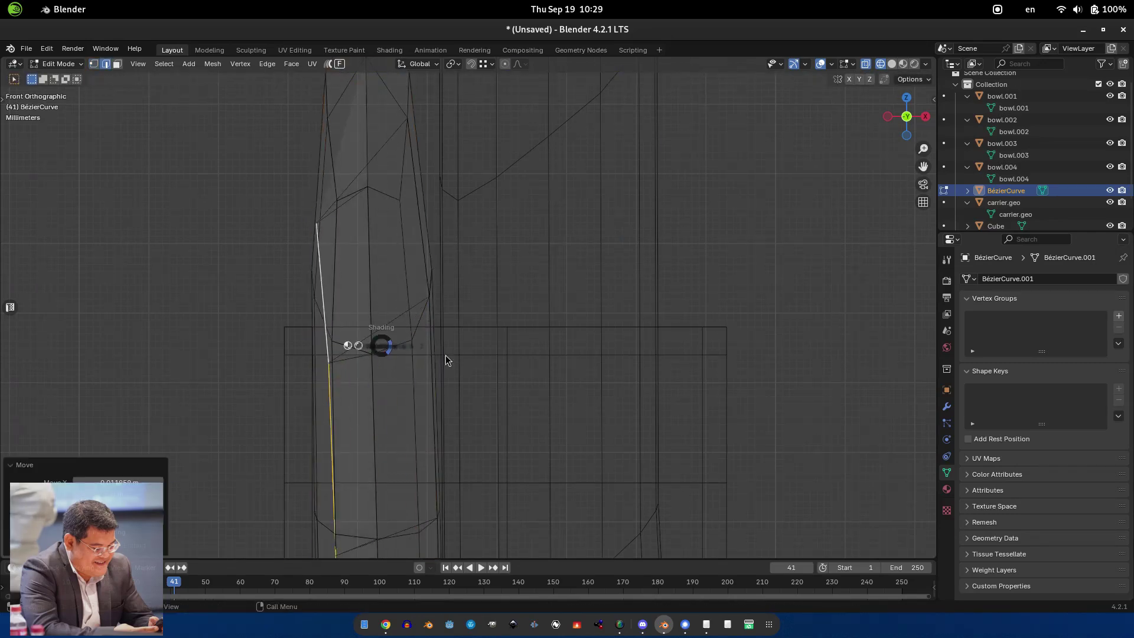
middle_drag(380, 341, 419, 260)
key(ctrl+l)
key(m)
click(511, 362)
click(419, 258)
key(g)
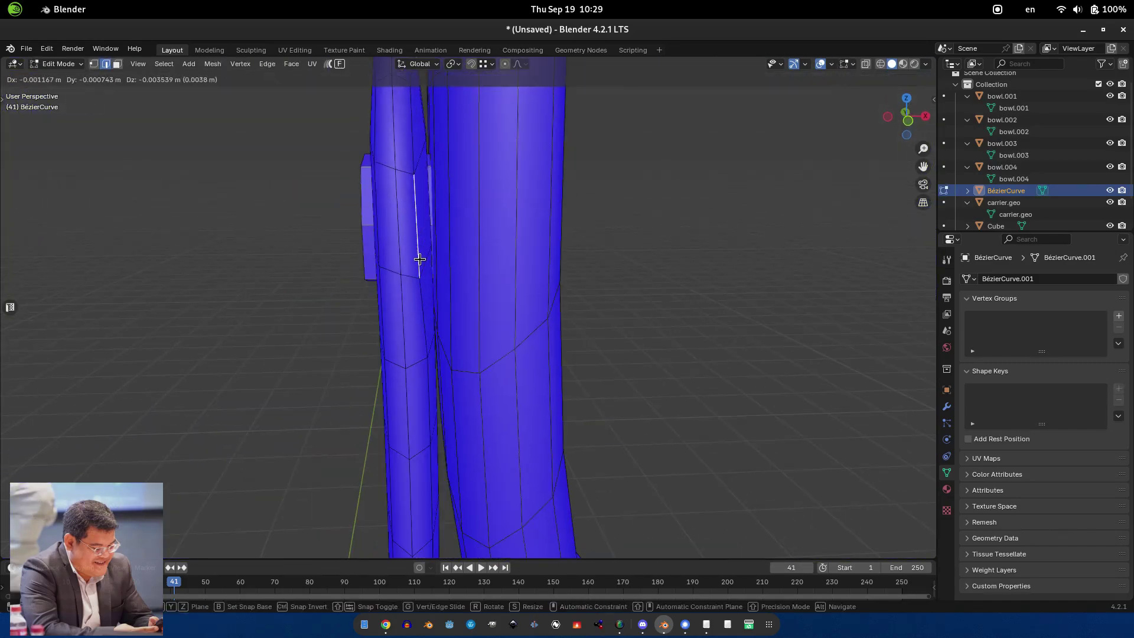
right_click(419, 259)
- Remove the edge loop along the middle of the latch's thickness and straighten the side vertices at both tips
scroll(572, 307, down, 3)
middle_drag(573, 307, 453, 302)
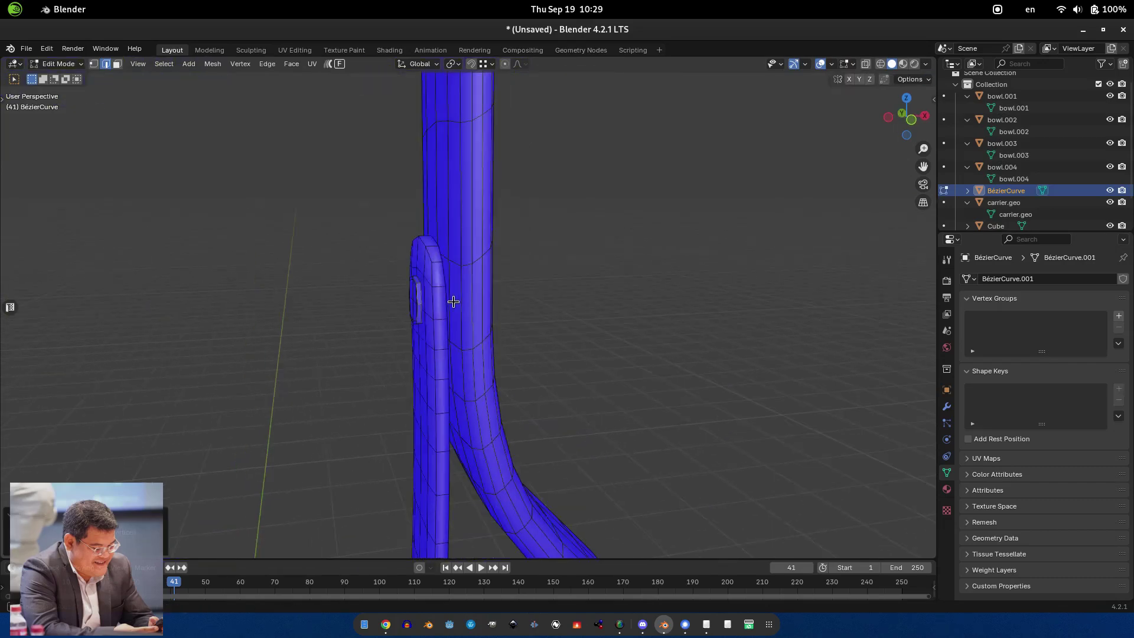
key(KP_1)
key(alt+z)
key(1)
drag(341, 158, 407, 217)
click(369, 220)
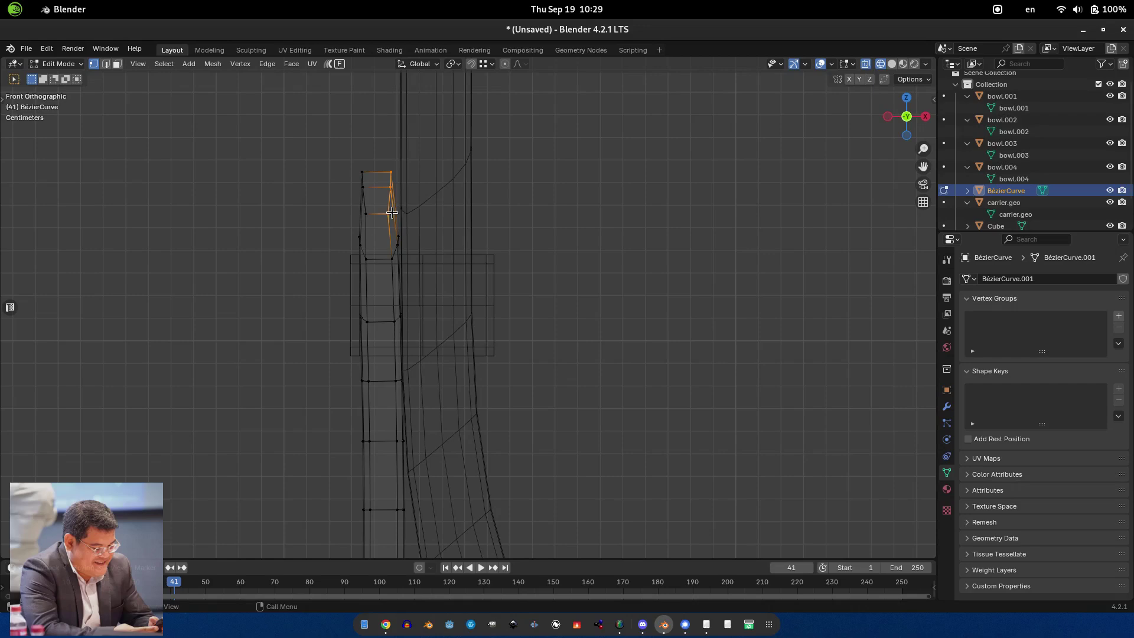
click(408, 205)
scroll(276, 316, down, 5)
scroll(443, 317, up, 4)
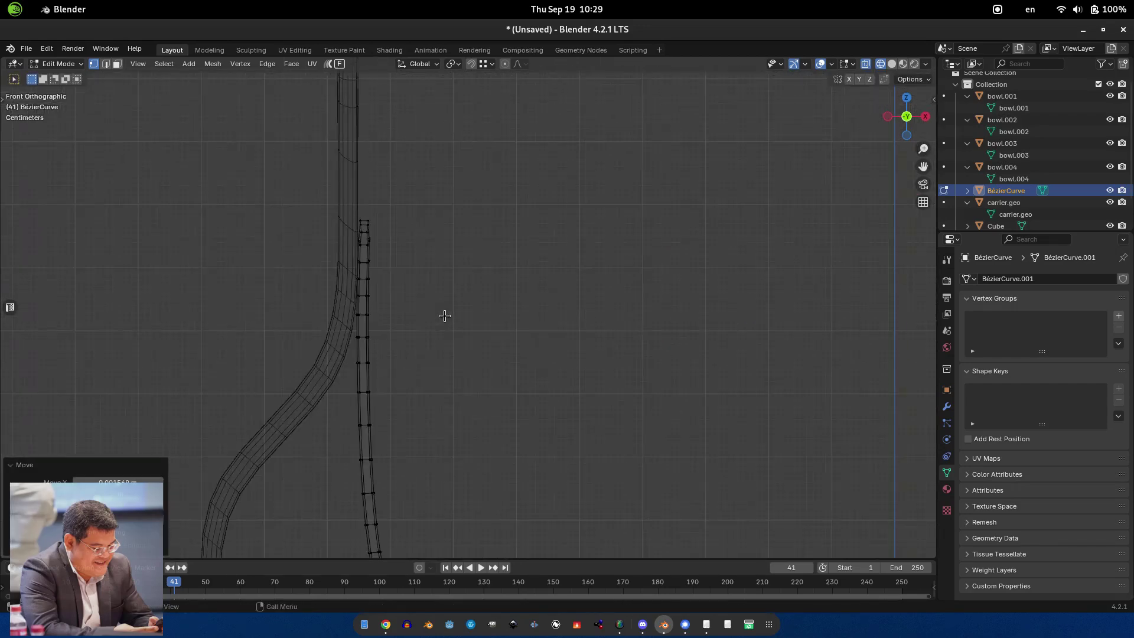
scroll(524, 324, down, 2)
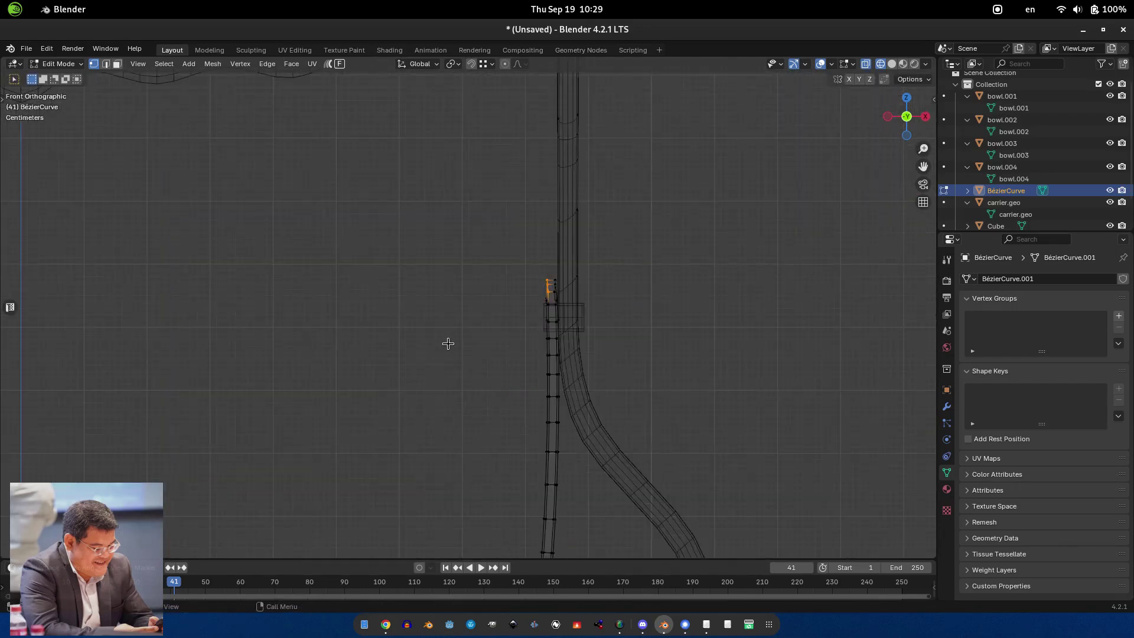
- Smooth the block through the latch and arm into a rounded pin using subdivision
click(581, 323)
key(shift+z)
middle_drag(589, 324, 672, 353)
key(q)
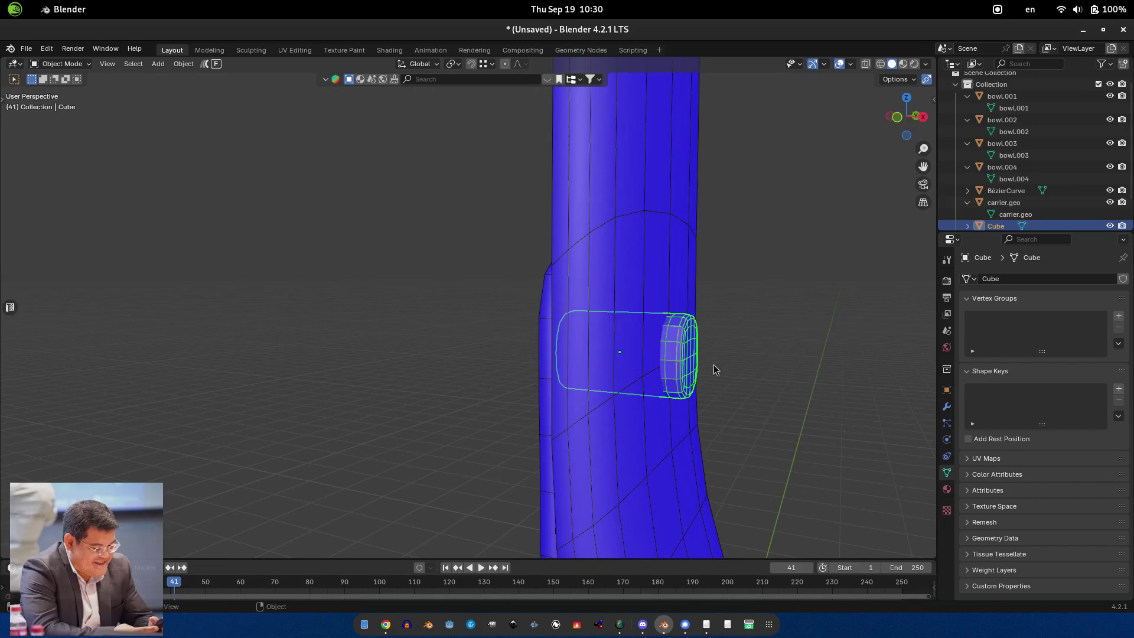
key(Escape)
scroll(711, 363, up, 2)
- Fine-tune the rounded pin's length along X so its ends sit just outside the latch and arm
key(s)
key(x)
click(711, 371)
key(s)
key(x)
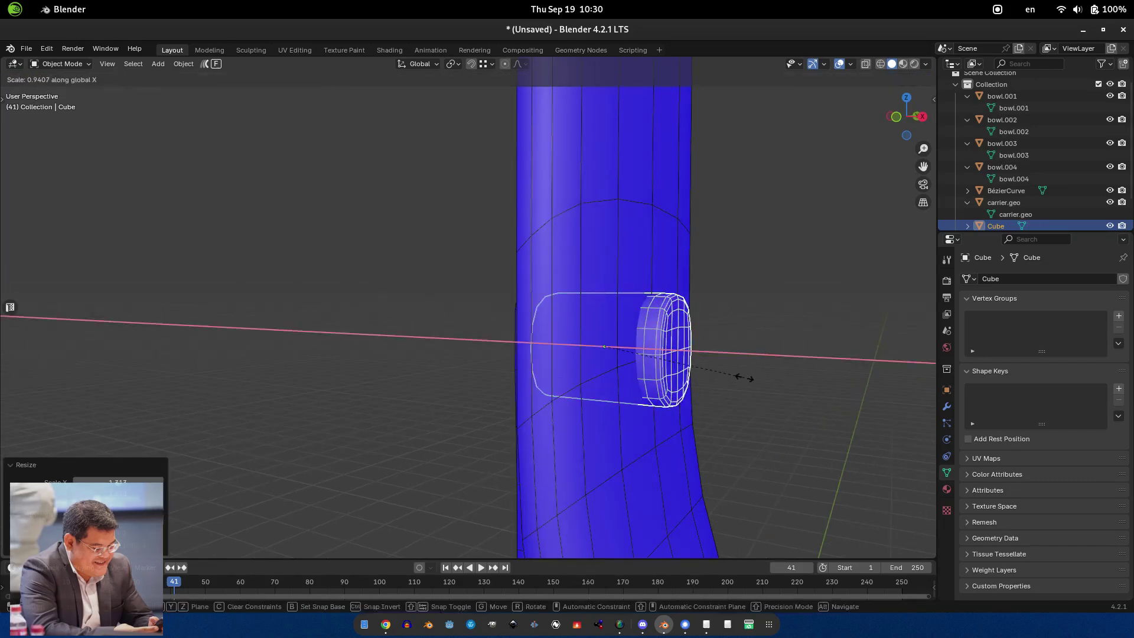
click(744, 378)
key(s)
key(x)
key(Escape)
scroll(501, 377, down, 5)
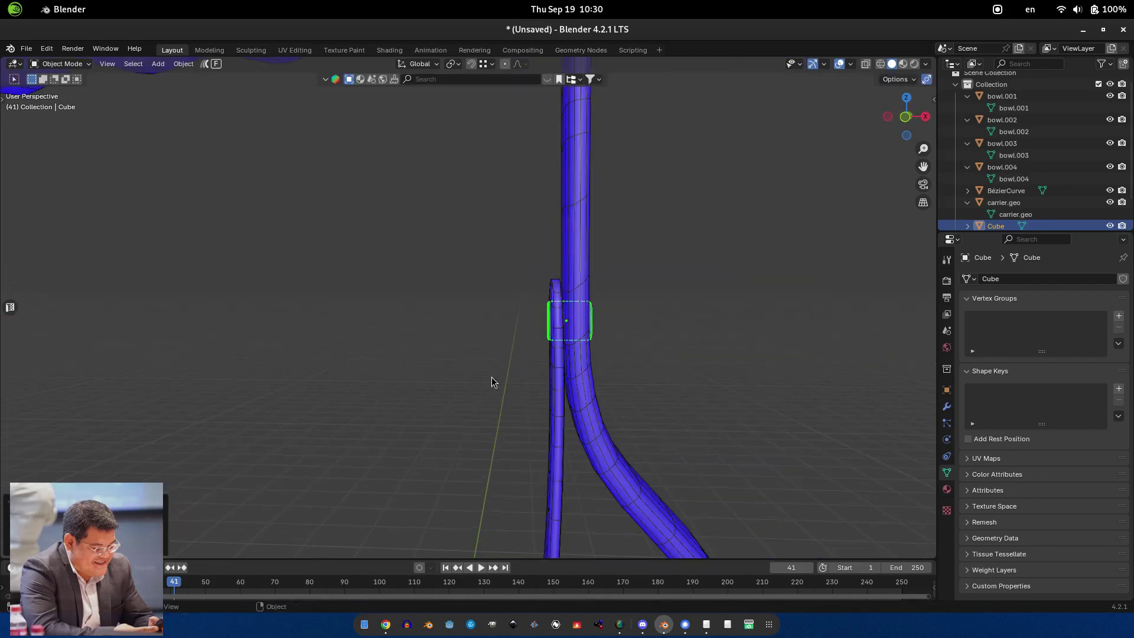
- Duplicate the pin and mirror it onto the opposite carrier arm, keeping both pins in one object
middle_drag(492, 382, 591, 354)
key(shift+d)
key(Escape)
click(690, 366)
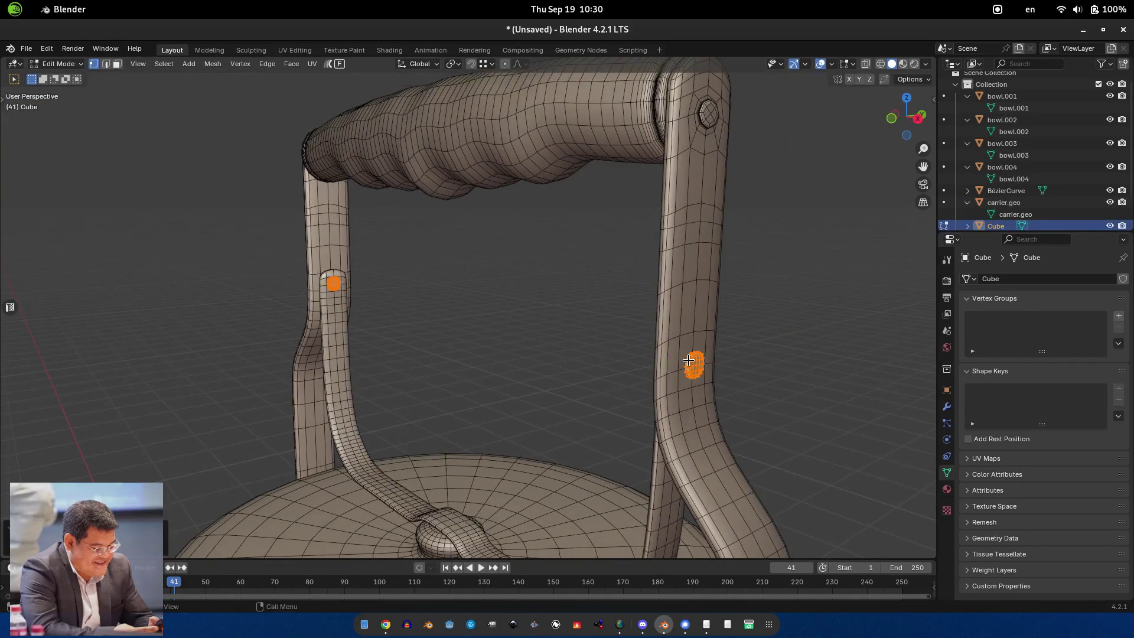
key(Tab)
- Inspect the mirrored pin on the opposite arm and resize the pins slightly along X
middle_drag(689, 360, 518, 333)
scroll(519, 334, down, 4)
scroll(431, 331, up, 3)
middle_drag(431, 331, 448, 341)
scroll(449, 341, up, 4)
click(449, 341)
click(411, 264)
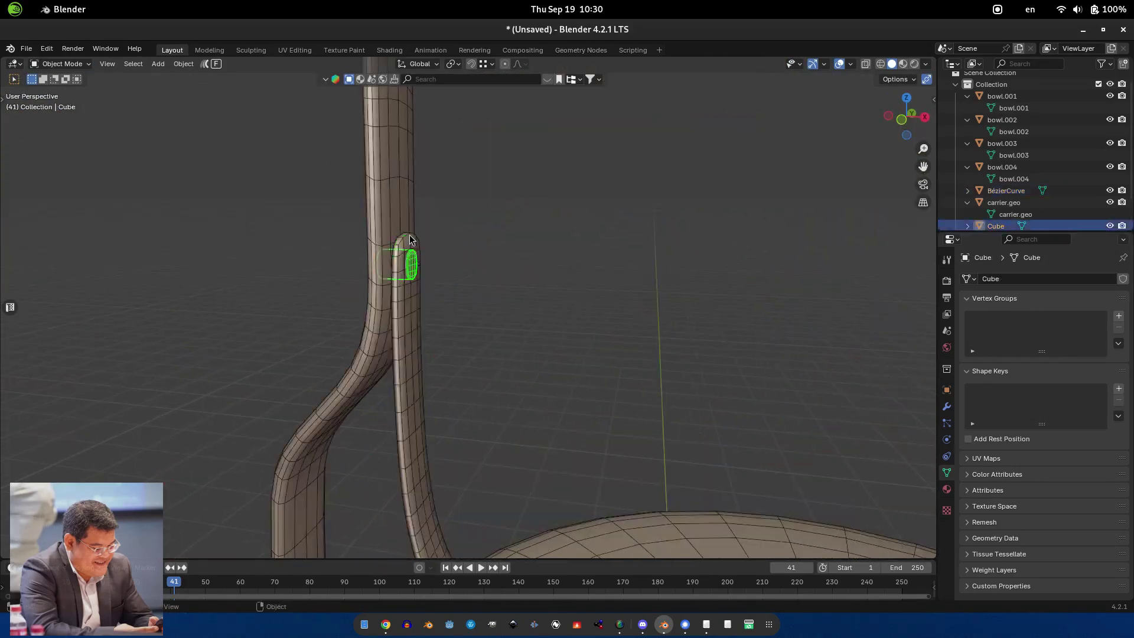
middle_drag(412, 241, 708, 341)
key(s)
key(x)
right_click(696, 345)
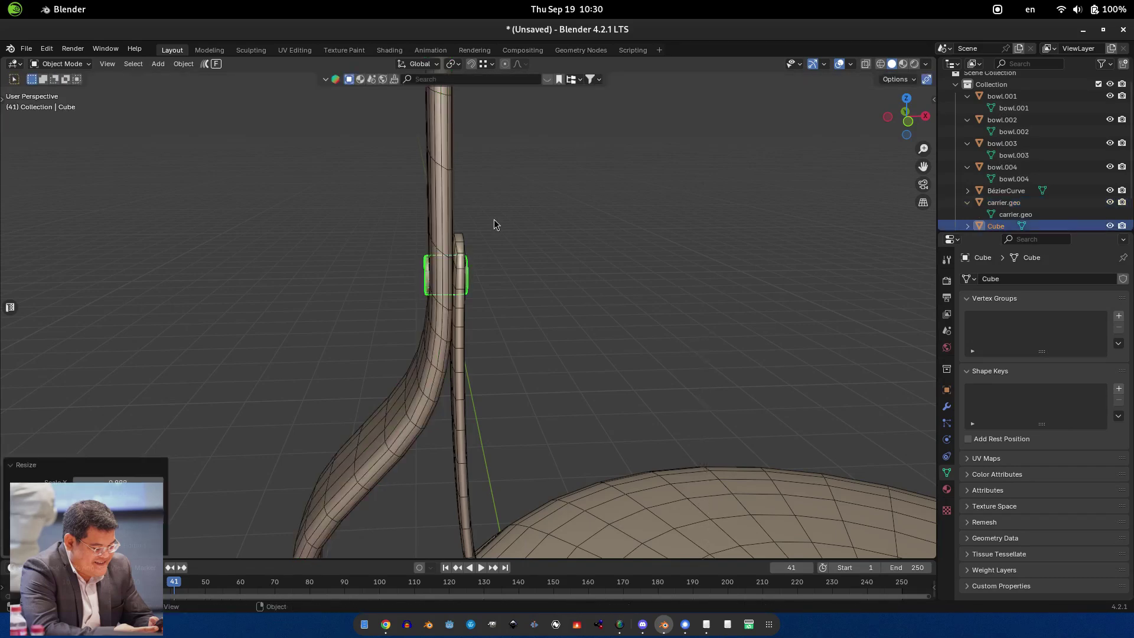
- Join the pins to the carrier and rename the latch object holder.geo
click(452, 195)
key(KP_Decimal)
scroll(577, 286, up, 3)
scroll(944, 162, down, 1)
double_click(998, 180)
text(su)
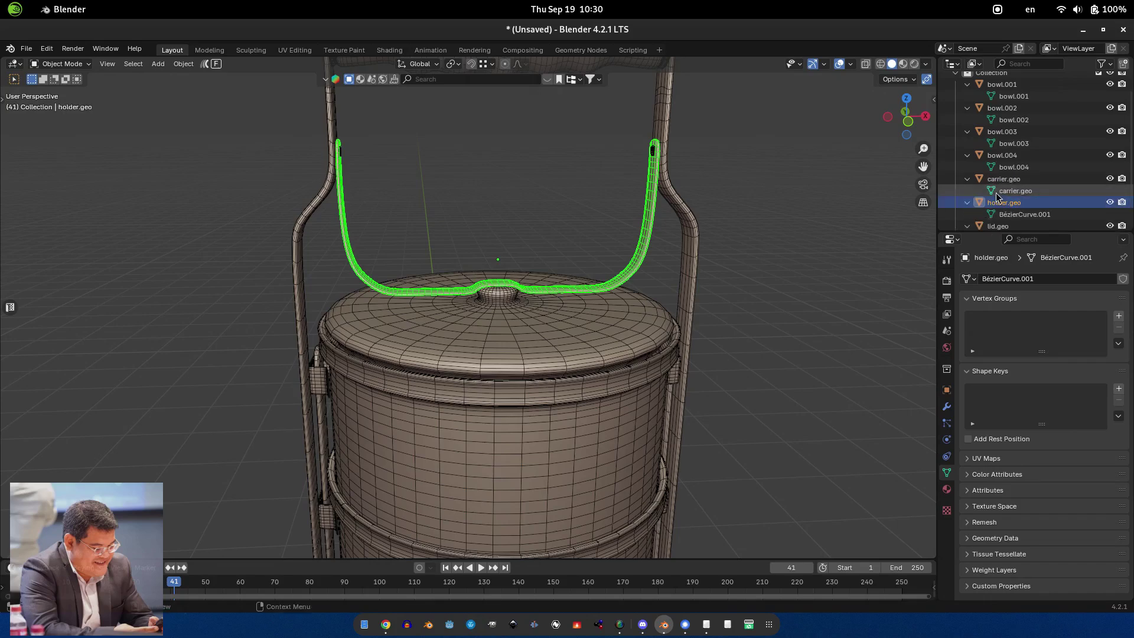
- Edit the holder's mesh data name and collapse all object entries in the collection
scroll(997, 197, down, 2)
double_click(1018, 195)
scroll(646, 272, down, 4)
click(550, 394)
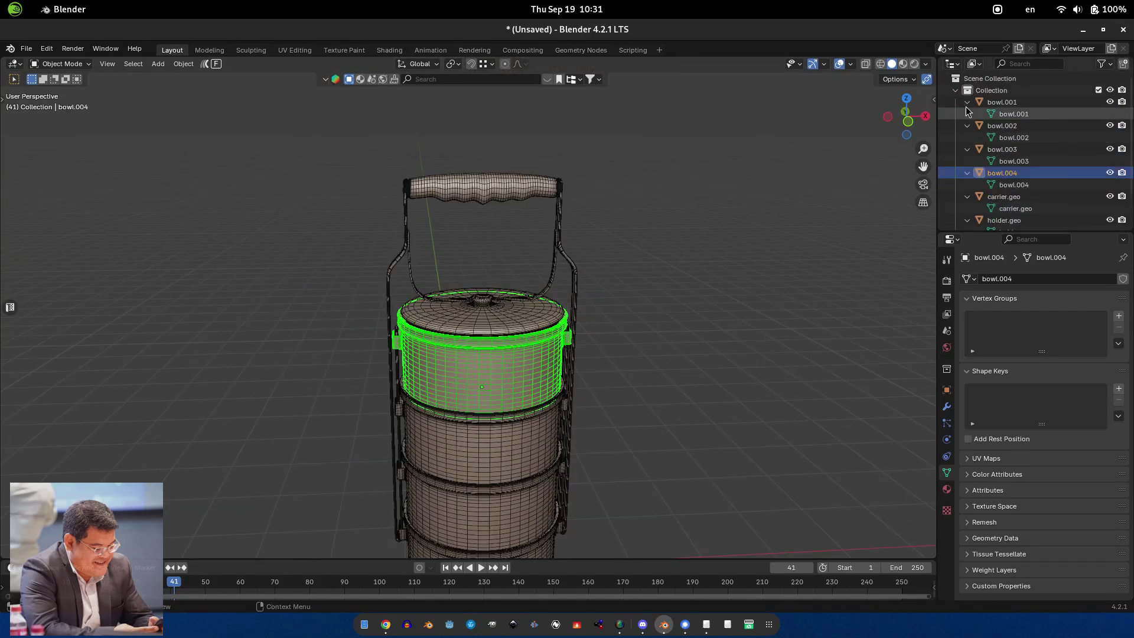
click(971, 101)
drag(967, 102, 995, 186)
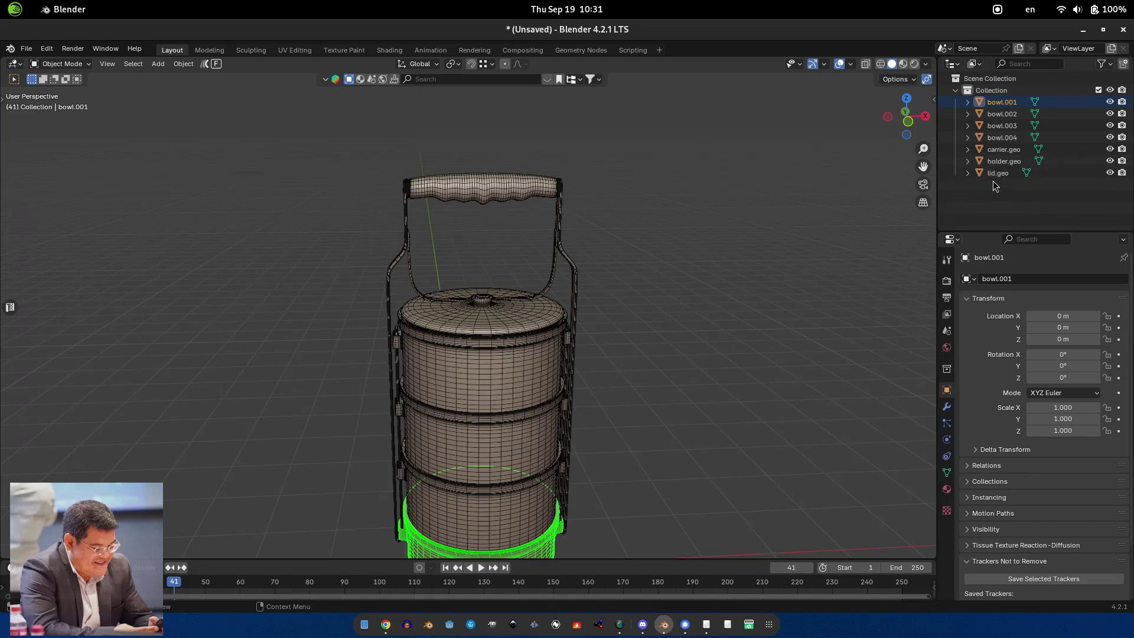
- Save the scene to the Desktop as food_carrier.blend
click(998, 173)
scroll(571, 283, down, 3)
middle_drag(571, 282, 587, 311)
click(587, 310)
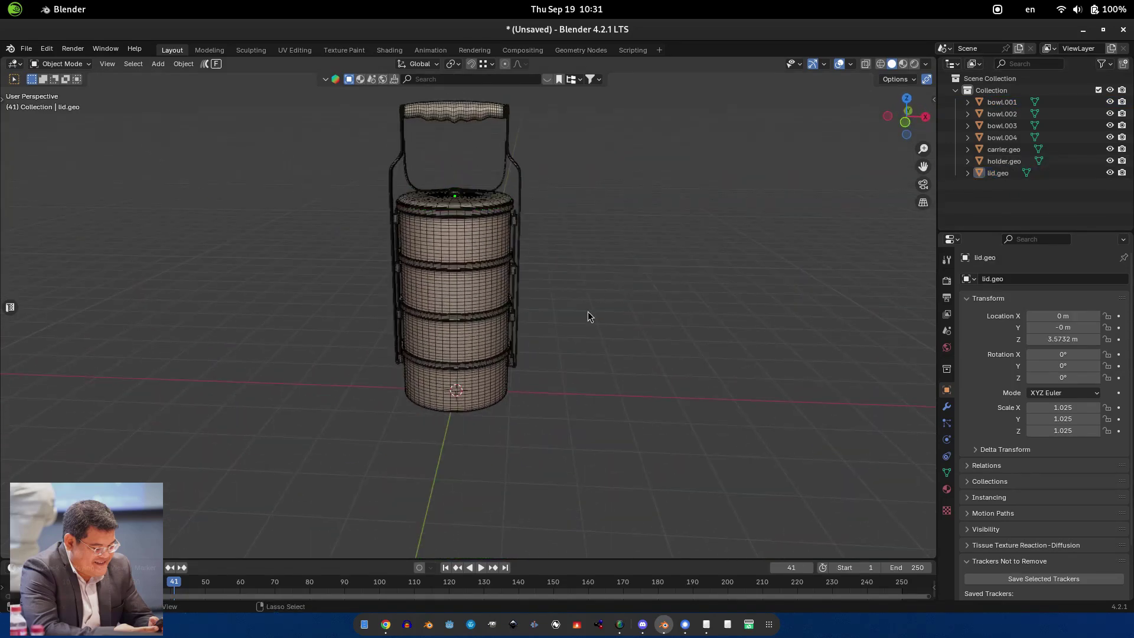
key(ctrl+s)
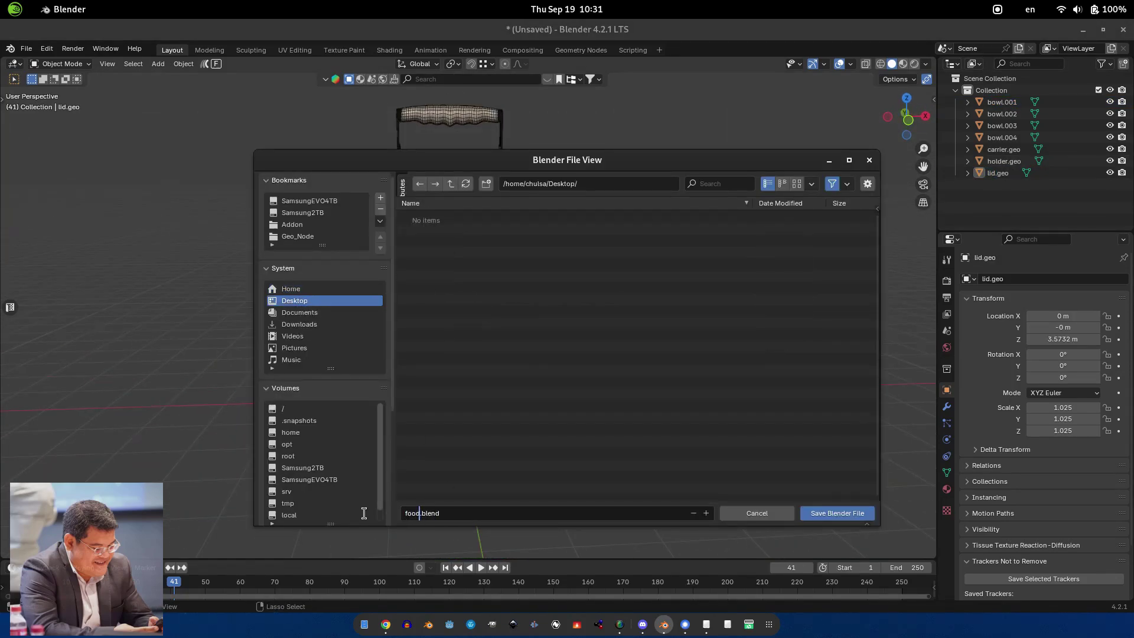
click(837, 512)
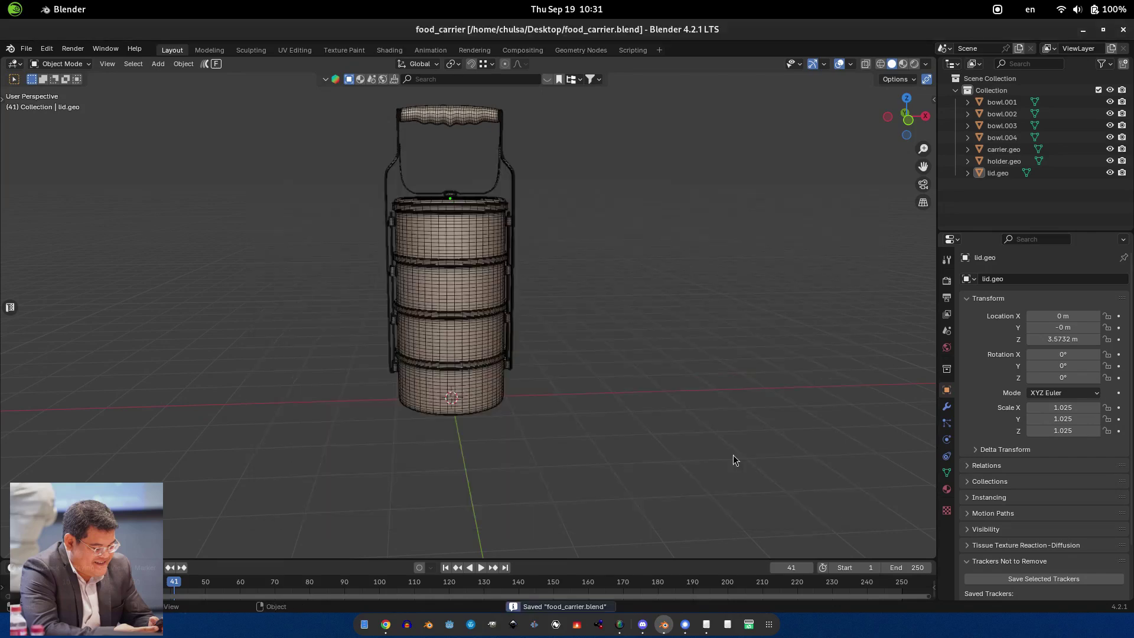
- Add a plane as the floor under the carrier and scale it by 17.2
middle_drag(732, 458, 555, 400)
key(shift+a)
mouse_move(555, 399)
mouse_move(520, 355)
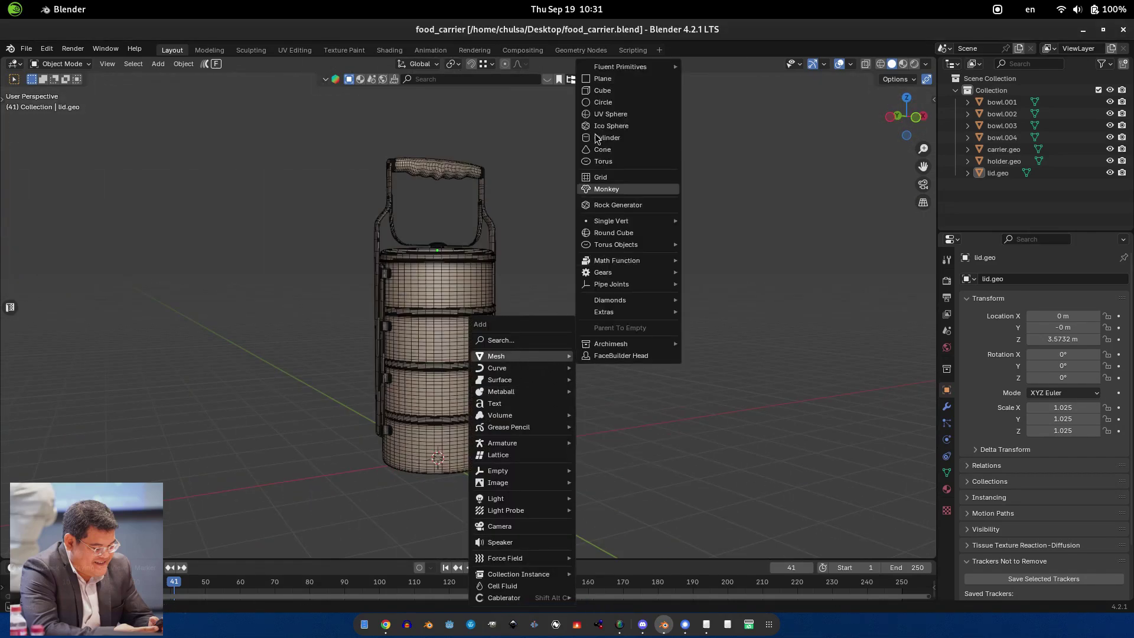
click(608, 77)
text(s17.2)
key(Return)
- Set the render engine to Cycles with GPU Compute and enable Turbo Render
click(946, 281)
click(1079, 279)
click(1055, 319)
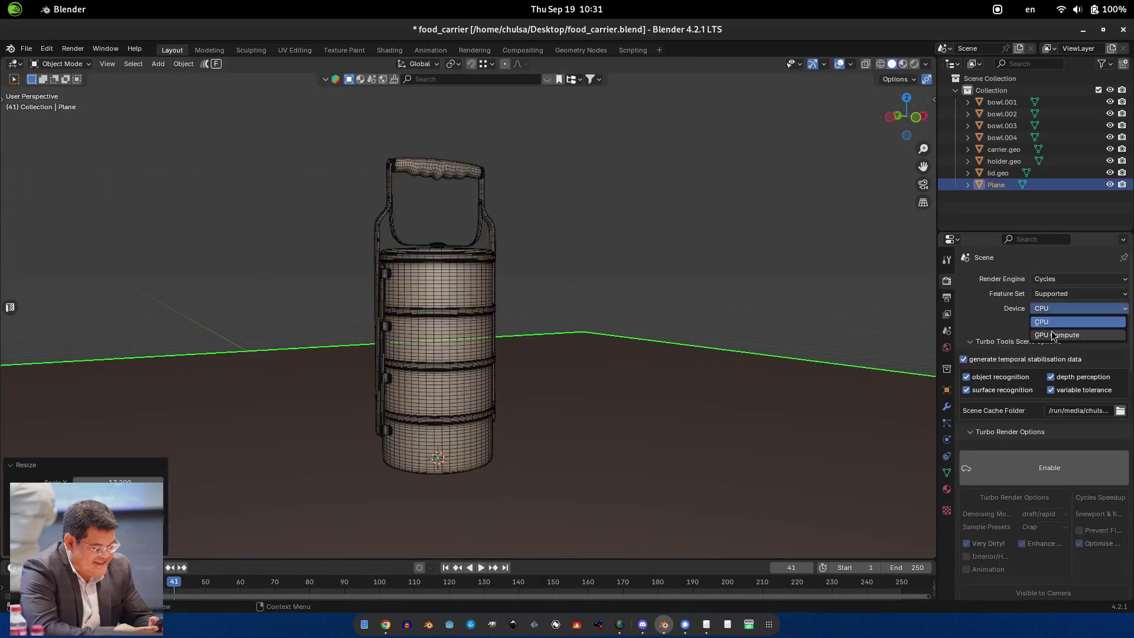
- Search the material library for metal and apply Rough white metal to the uppermost bowl
key(Return)
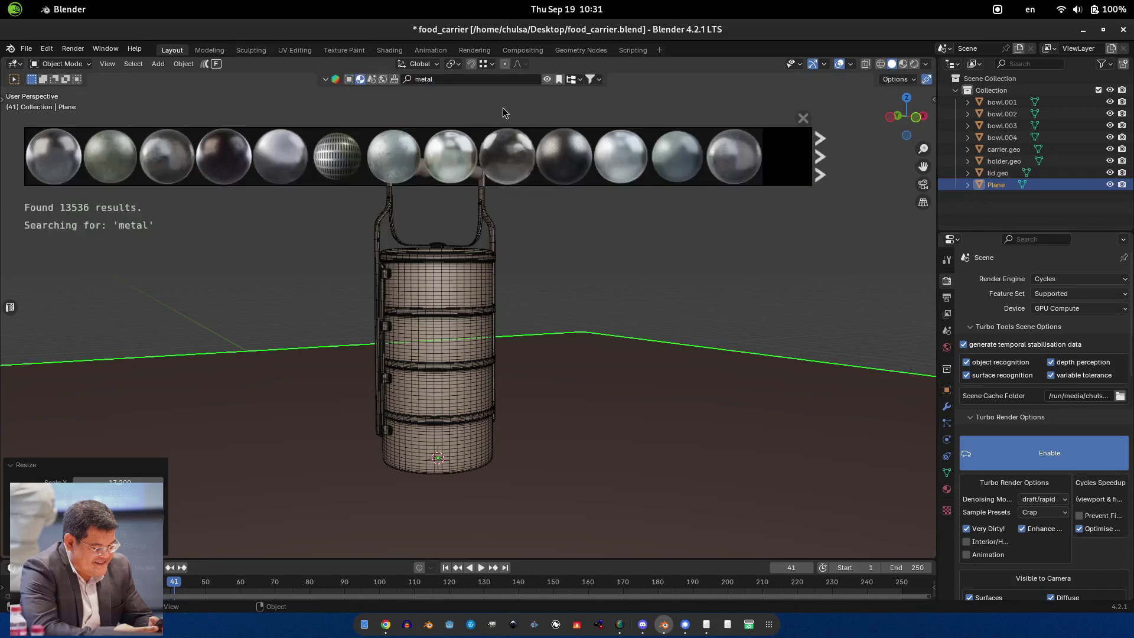
click(449, 284)
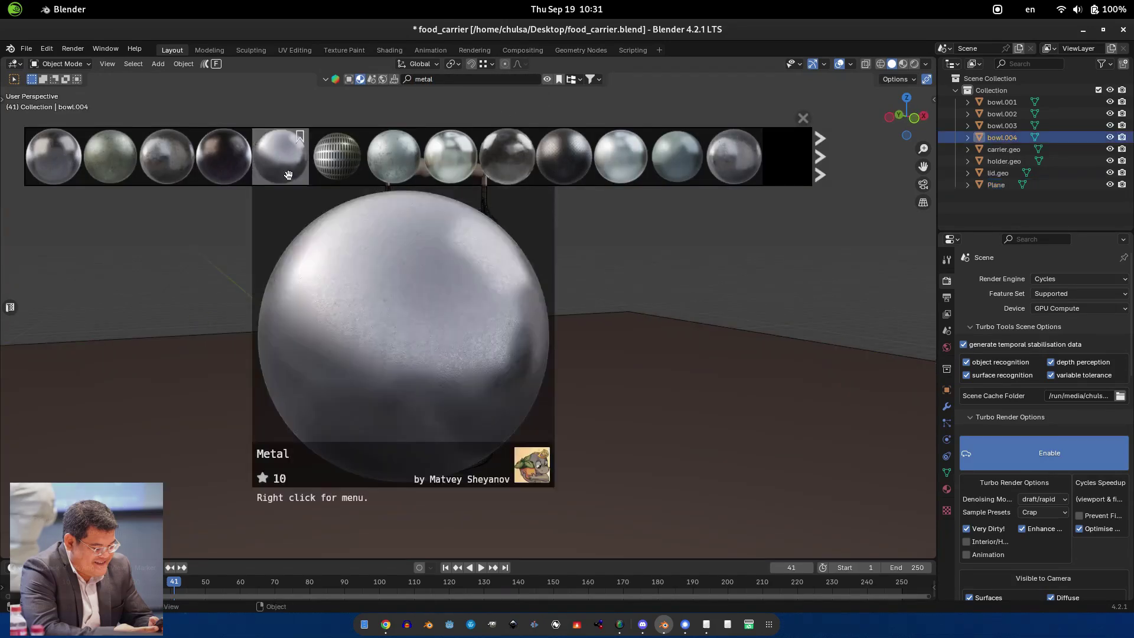
mouse_move(104, 163)
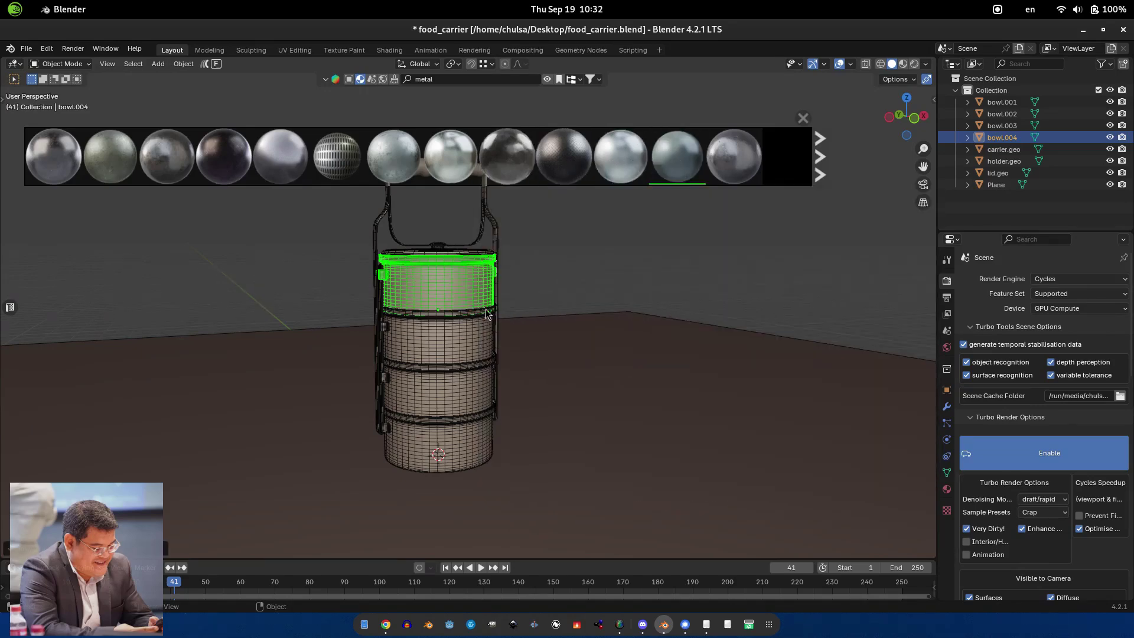
click(947, 489)
- Link the uppermost bowl's Rough white metal material to the three bowls below it
key(ctrl+l)
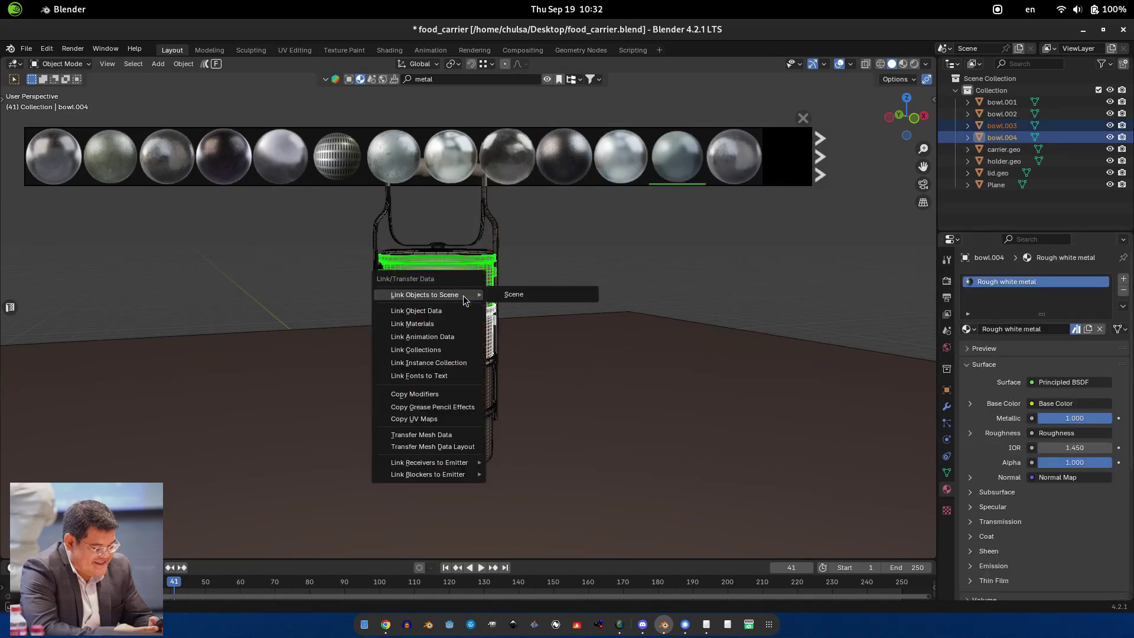
click(449, 327)
click(463, 390)
shift+click(463, 334)
key(ctrl+l)
click(464, 334)
click(469, 441)
shift+click(465, 399)
scroll(465, 400, up, 2)
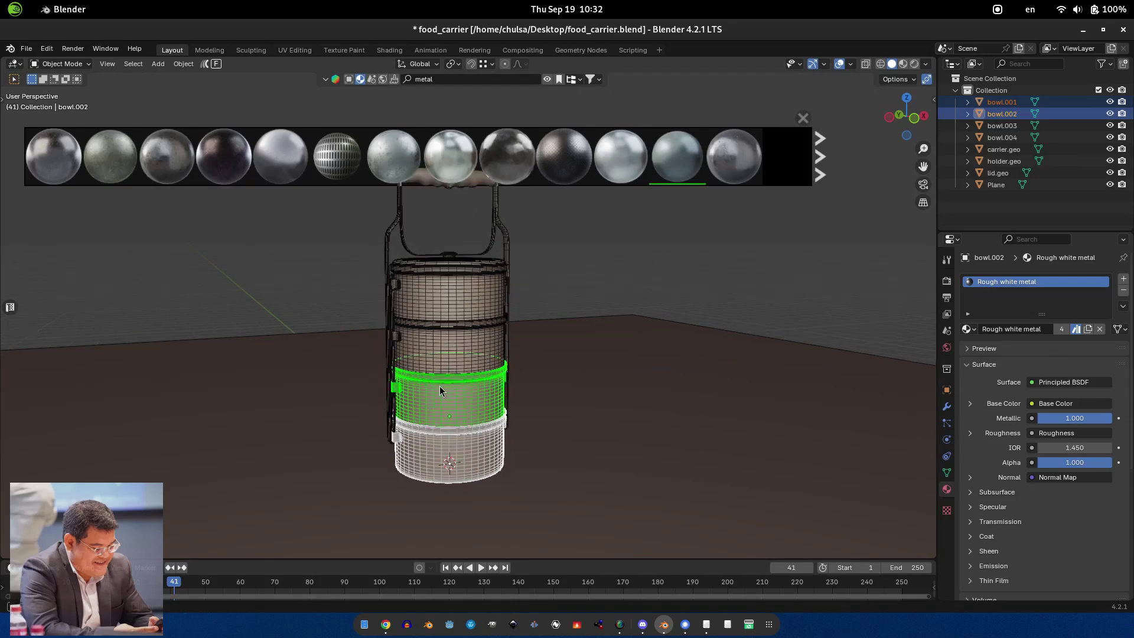
click(406, 324)
shift+middle_drag(412, 293, 427, 406)
click(464, 355)
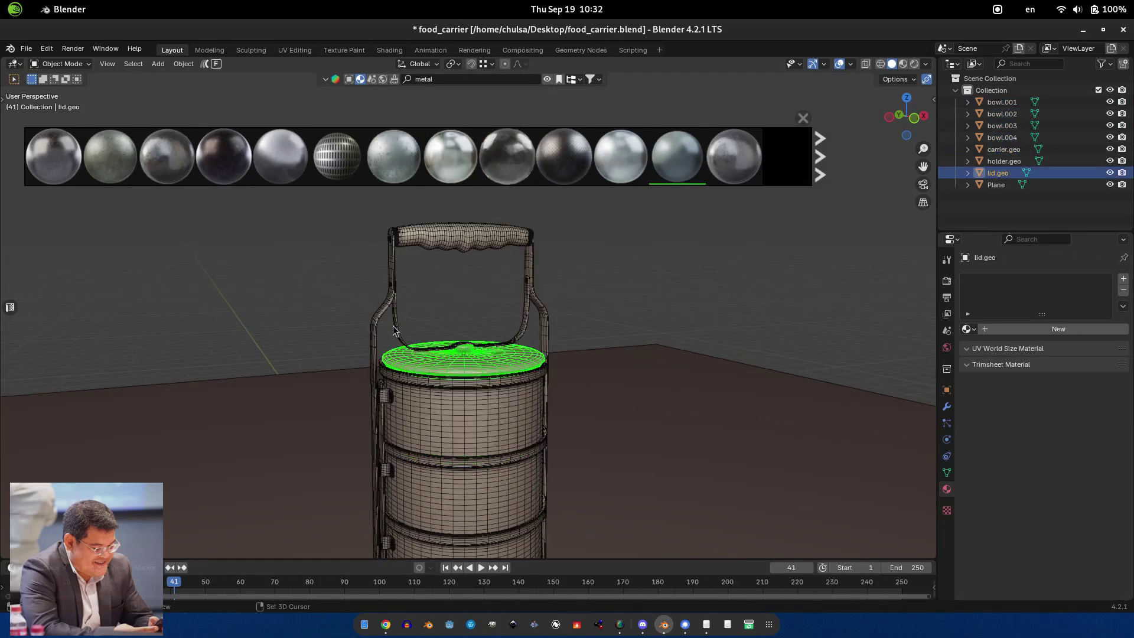
shift+click(546, 331)
shift+click(525, 319)
- Add an area light above the carrier and enlarge it
scroll(548, 364, down, 7)
click(387, 423)
key(shift+a)
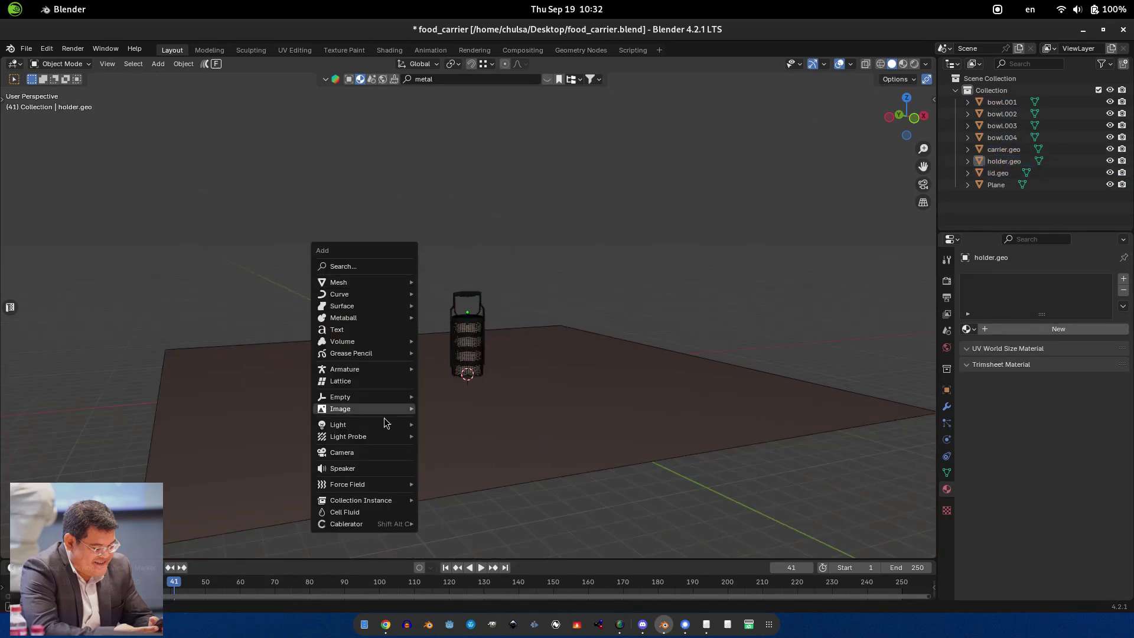
click(440, 462)
key(s)
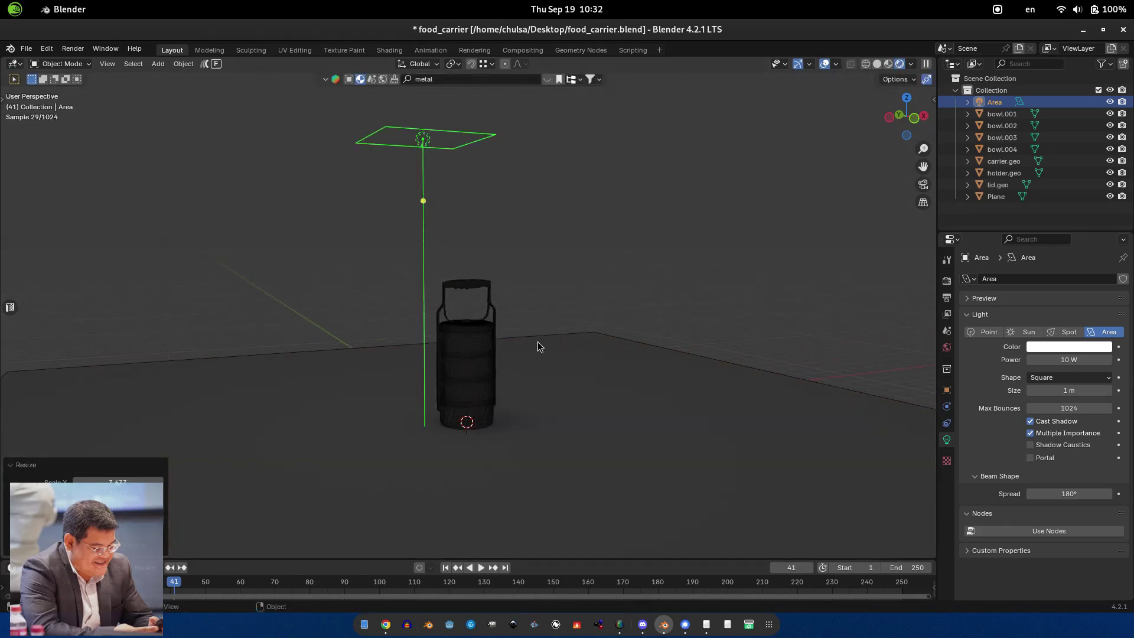
- Show the scene in rendered shading and set the area light's power to 165.6 W
key(q)
scroll(561, 363, up, 2)
drag(1039, 360, 1087, 360)
scroll(561, 334, down, 3)
- Duplicate the area light, place the copy beside the first and tilt it
key(shift+d)
click(547, 345)
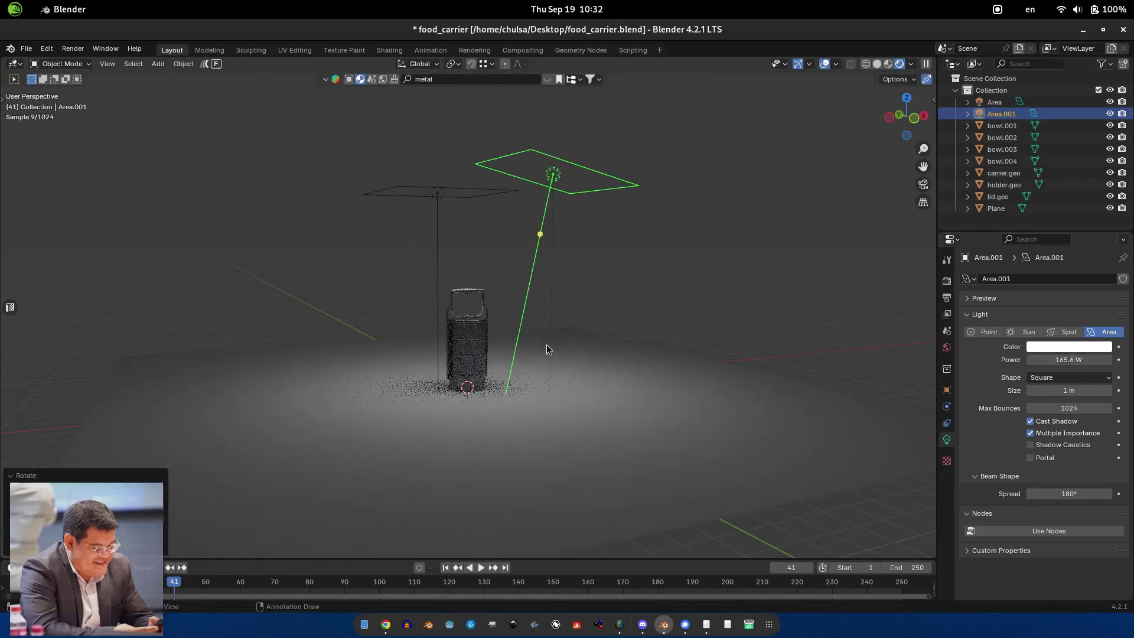
middle_drag(547, 345, 472, 265)
key(r)
key(x)
key(y)
key(x)
click(561, 335)
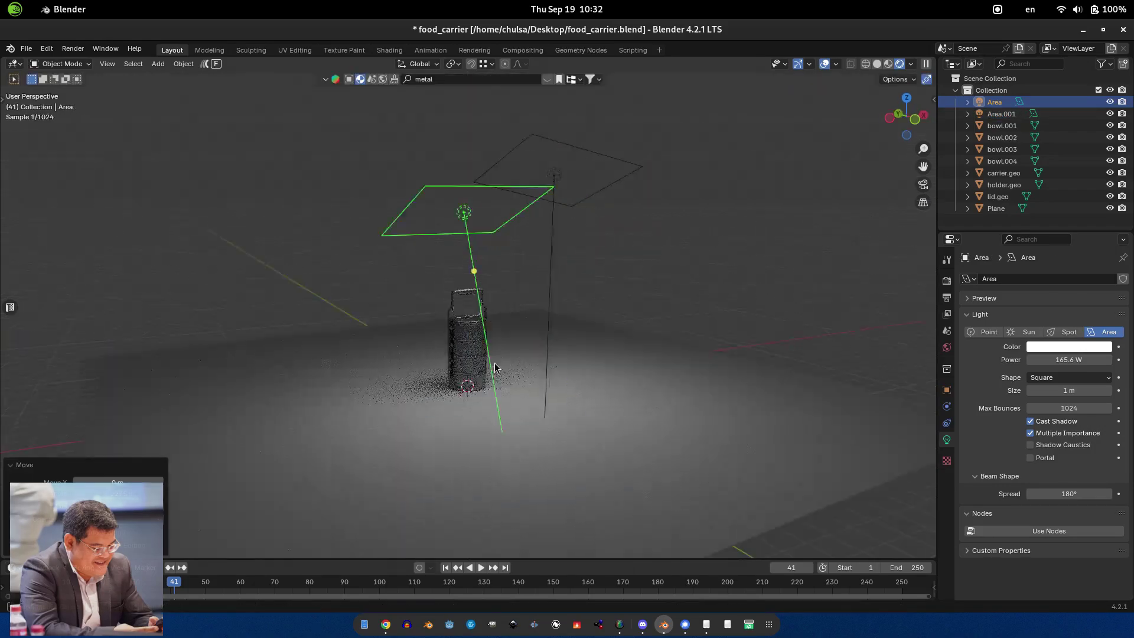
- Rotate the first area light about Y to aim it at the carrier
middle_drag(561, 335, 532, 295)
key(r)
key(y)
click(731, 291)
middle_drag(731, 291, 583, 339)
- Duplicate an area light to the opposite side of the carrier and rotate the copy about Y
key(shift+d)
key(r)
key(y)
click(744, 298)
middle_drag(744, 298, 680, 277)
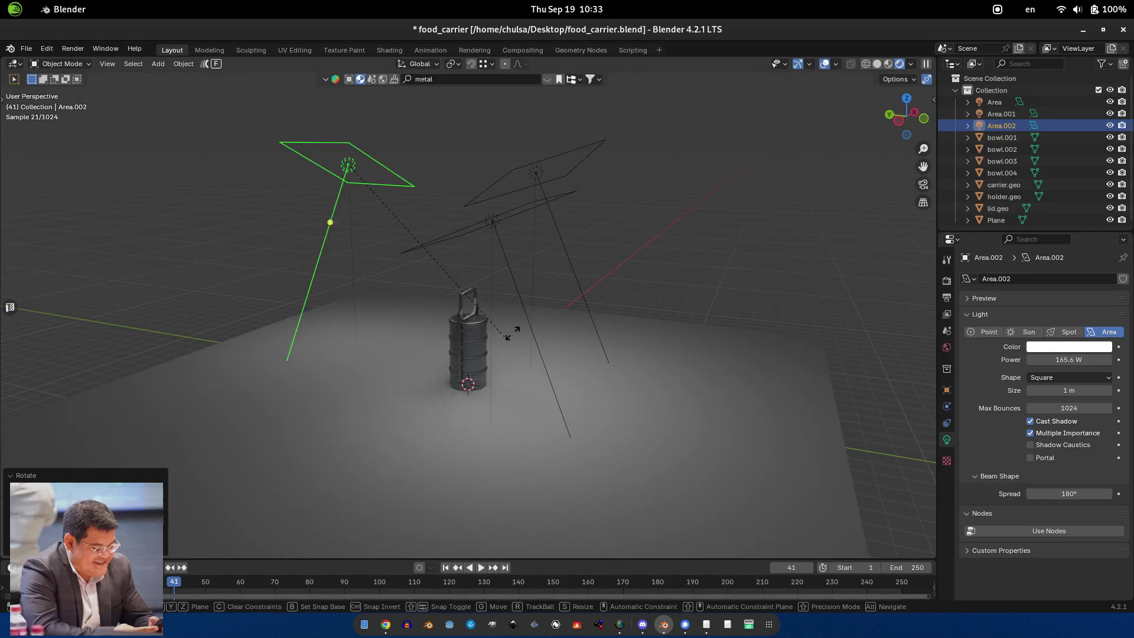
- Set the third area light's spread to 125° and its power to 1200 W
drag(1060, 359, 1080, 359)
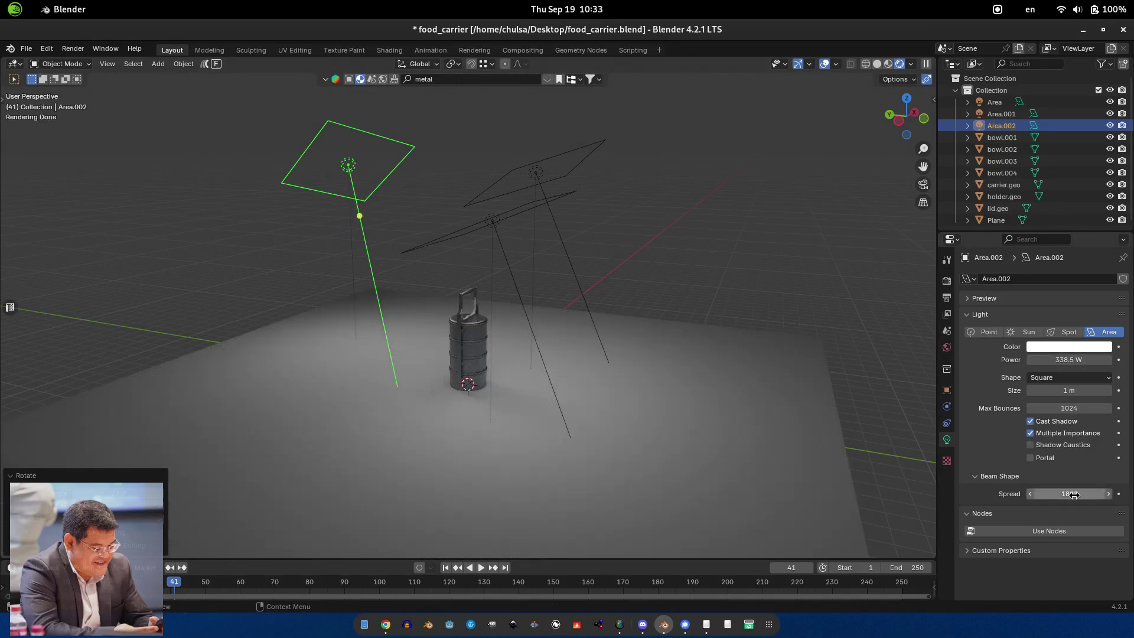
drag(1074, 494, 1042, 494)
click(1065, 355)
text(1200)
key(Return)
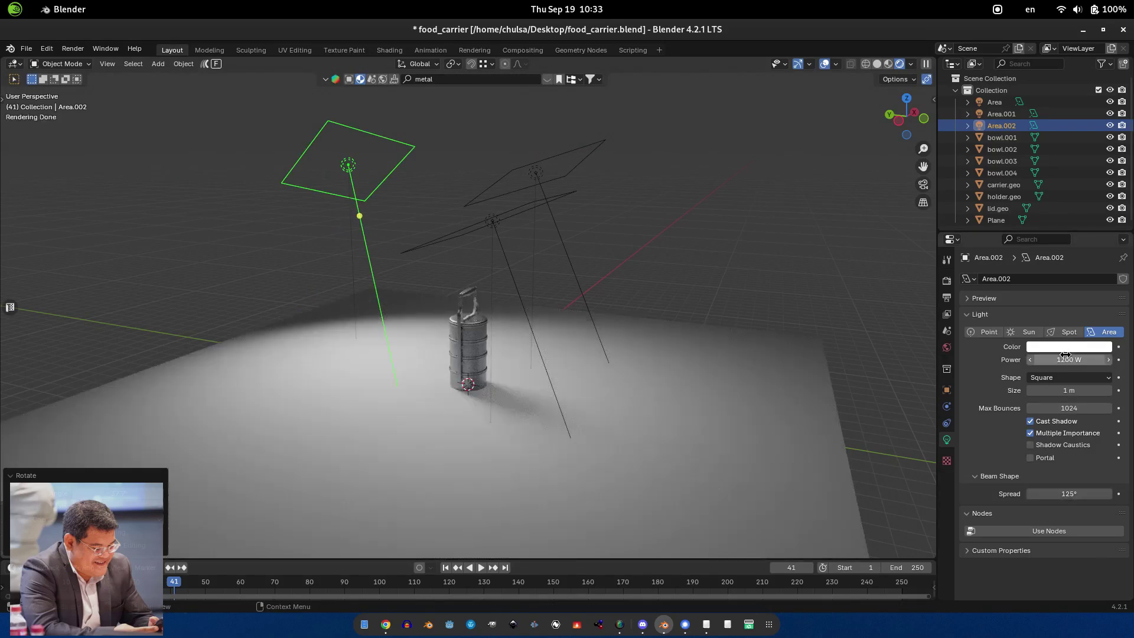
key(Return)
- Reposition the first area light and rotate it about X to change its aim at the carrier
click(994, 101)
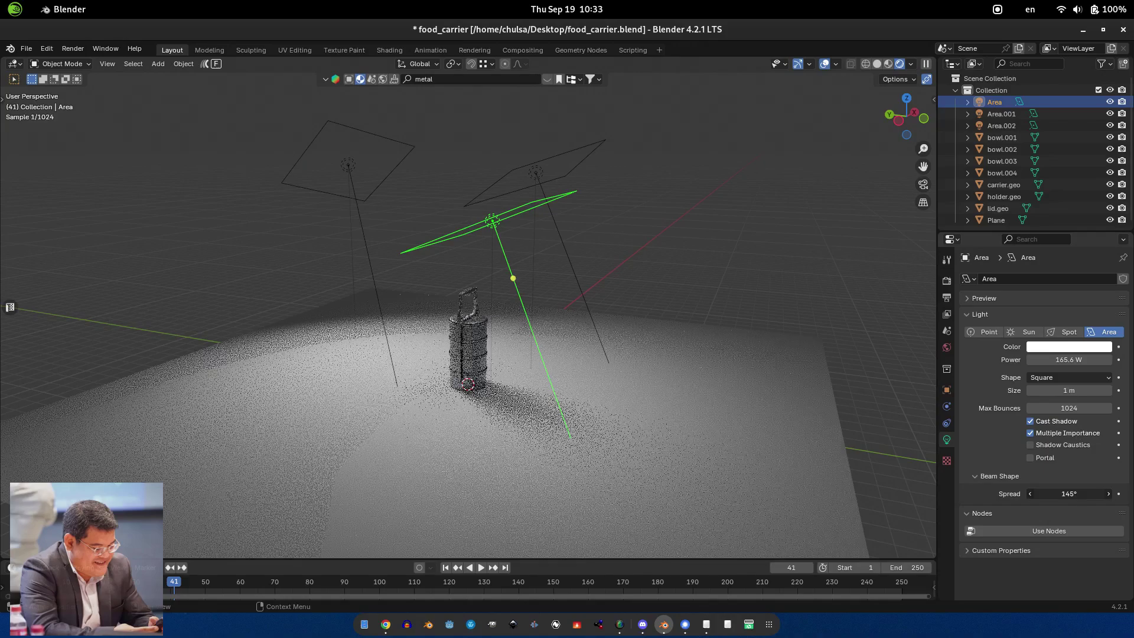
key(r)
key(x)
click(498, 271)
middle_drag(498, 271, 532, 353)
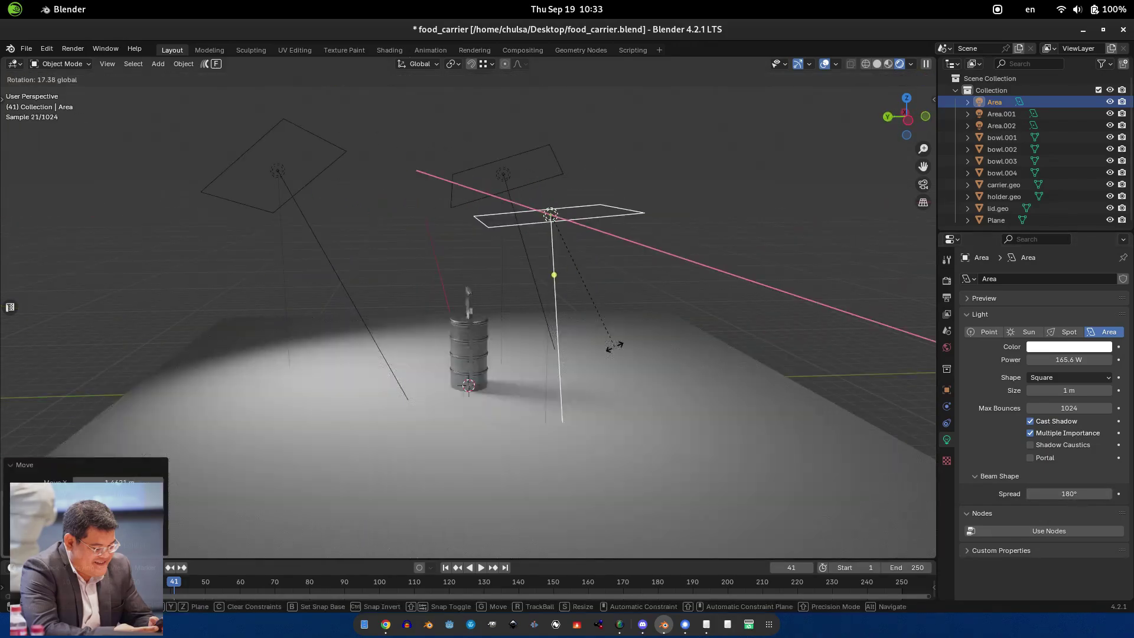
scroll(531, 354, up, 3)
- Set the third area light's power to 800 W, then turn and shift it to light the carrier's front
click(539, 197)
key(g)
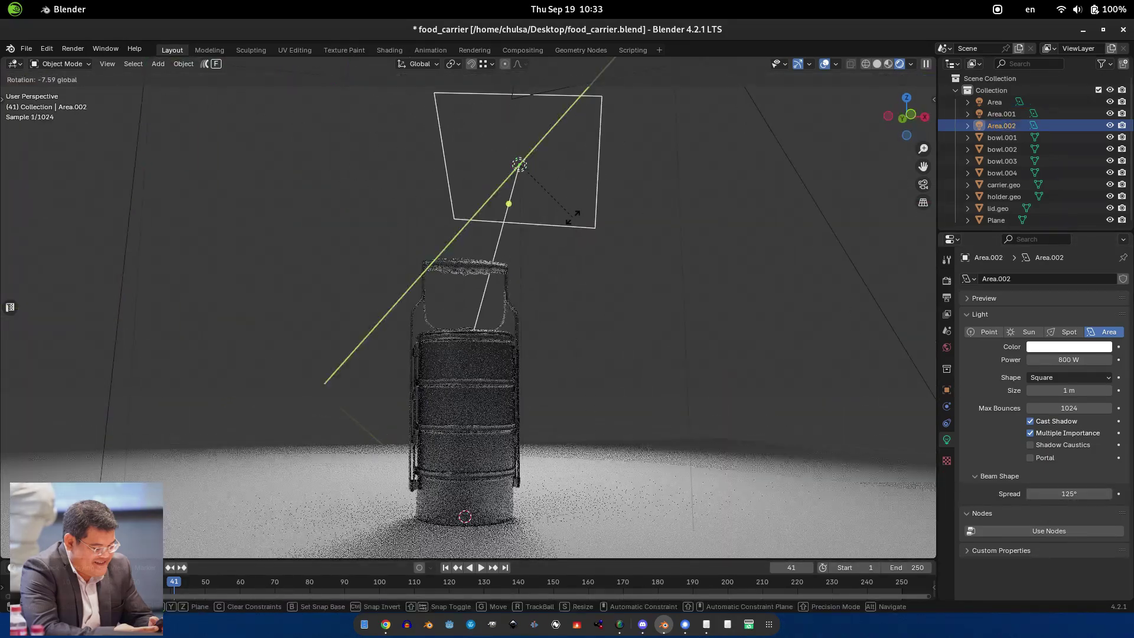
key(shift+y)
scroll(705, 232, down, 3)
click(705, 231)
- Move the second area light, rotate it about Y toward the carrier and set its power to 300 W
click(519, 172)
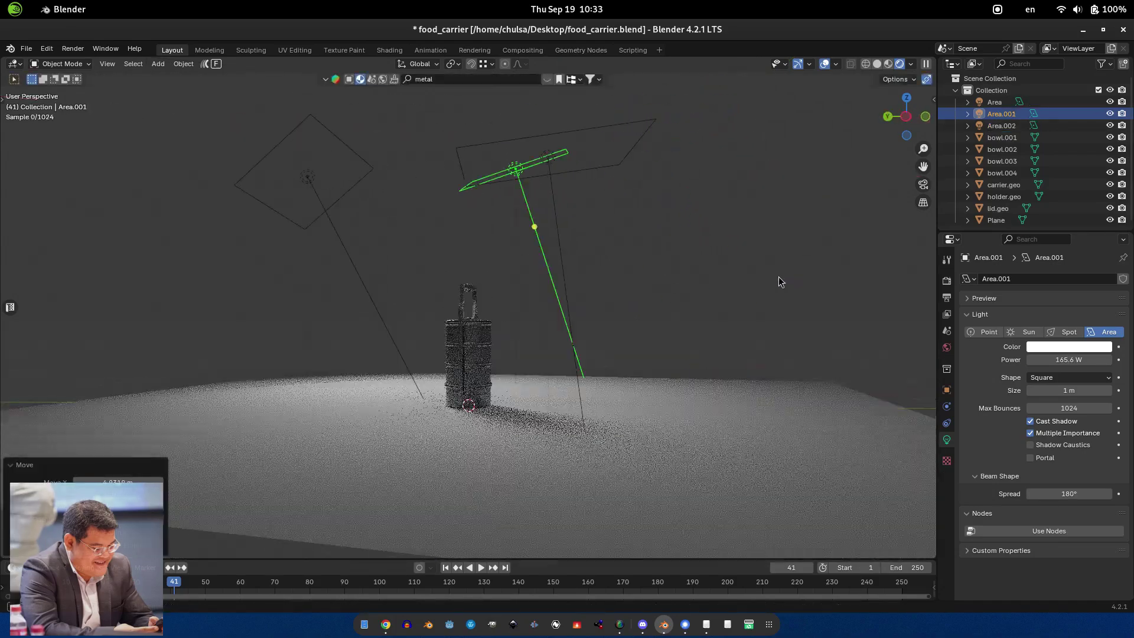
middle_drag(778, 277, 622, 339)
key(r)
key(y)
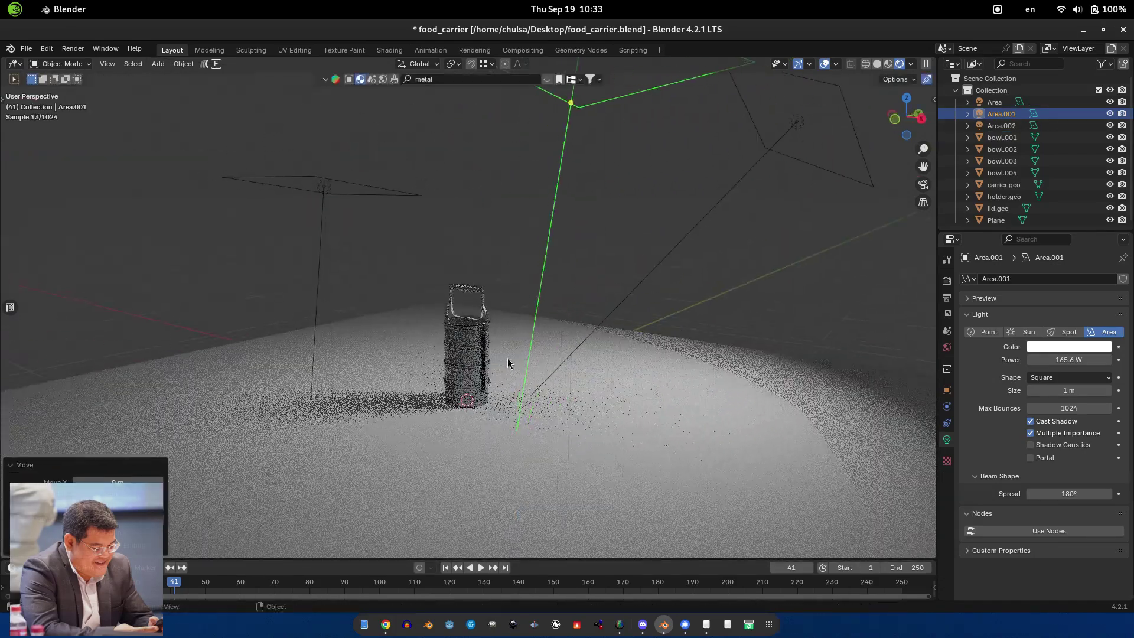
click(693, 380)
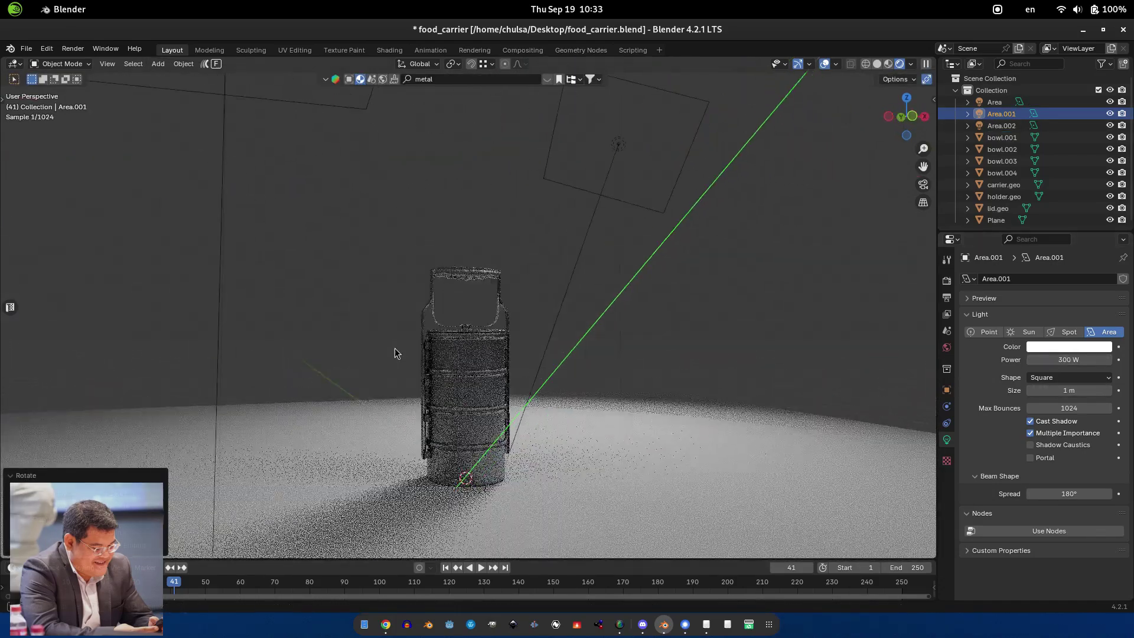
- Undo the last two light adjustments and set the third area light's power to 923.4 W
key(ctrl+z)
key(ctrl+z)
drag(1065, 358, 1065, 356)
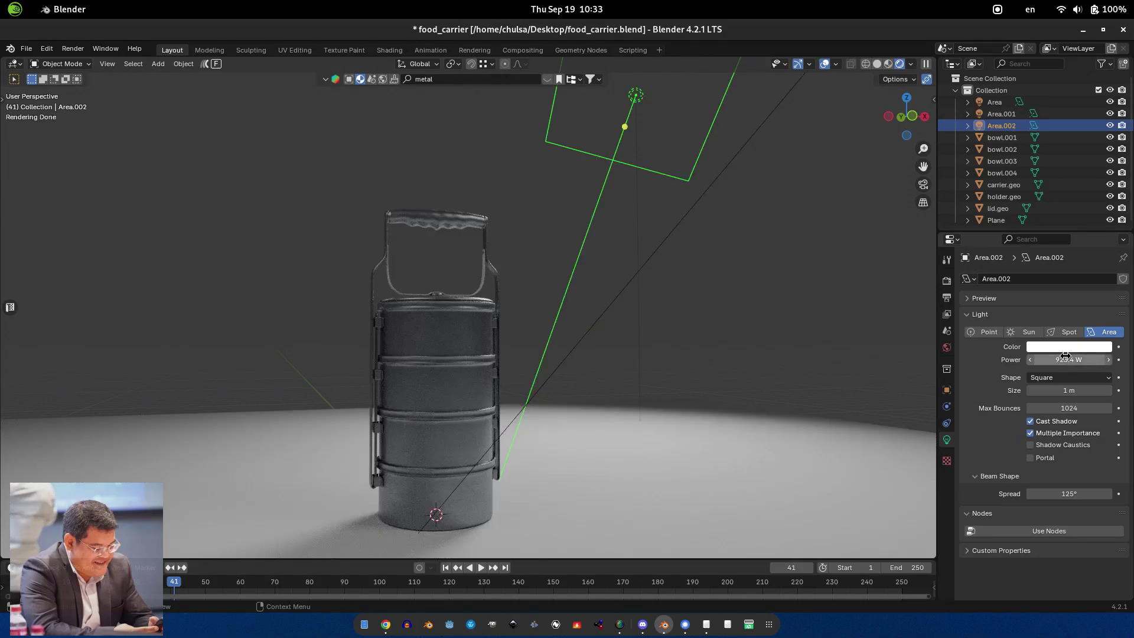
- Duplicate the third area light, rotate the copy and move it to the carrier's opposite front side
key(shift+d)
key(x)
click(707, 272)
key(r)
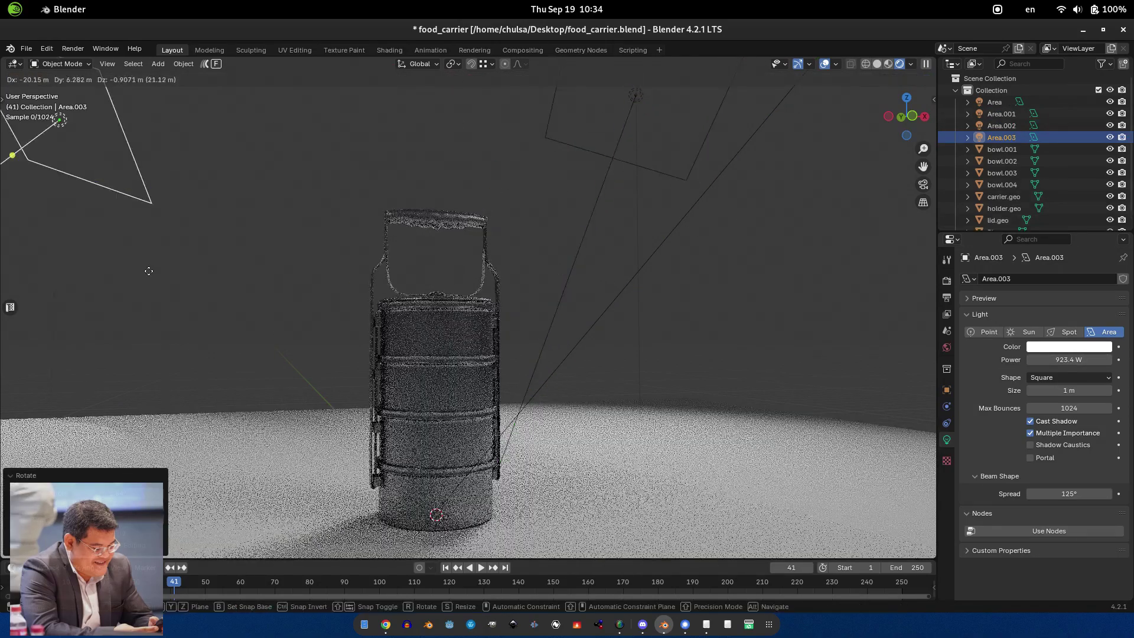
click(451, 167)
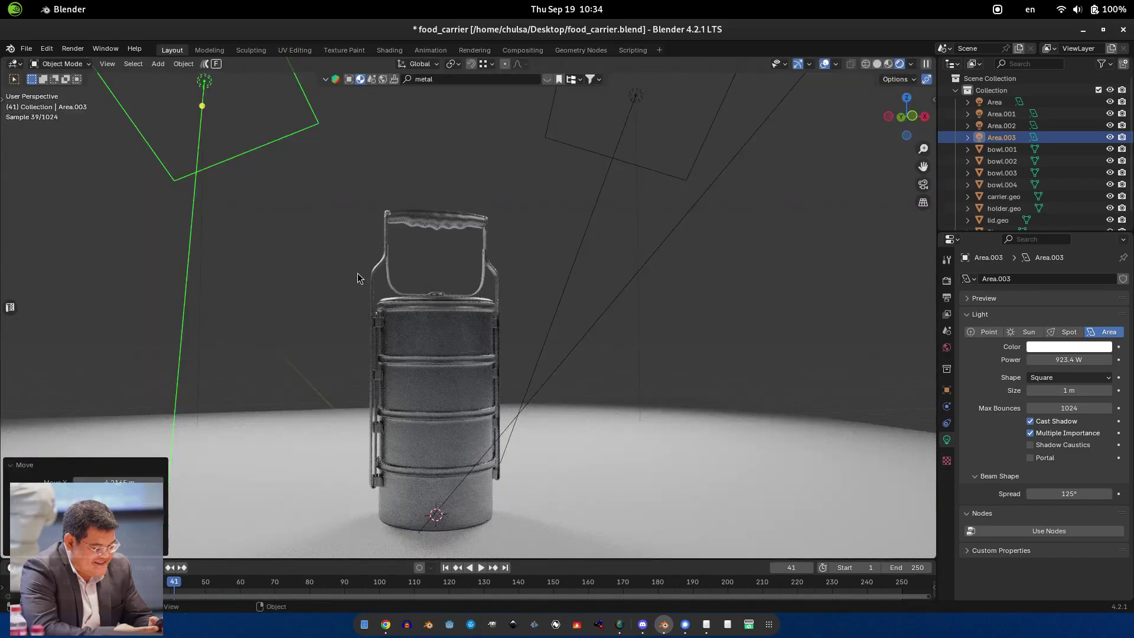
- Rotate the fourth area light about Z toward the carrier and enlarge it
key(r)
key(z)
key(s)
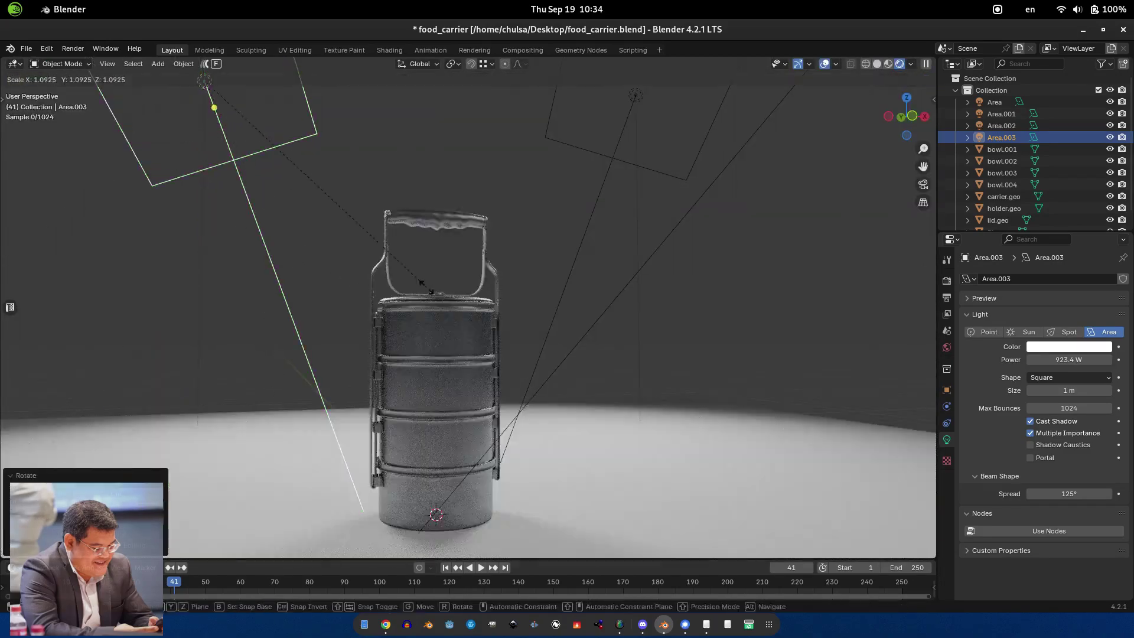
click(354, 271)
- Move the fourth area light farther out along X and rotate it about Z to re-aim it
key(g)
key(x)
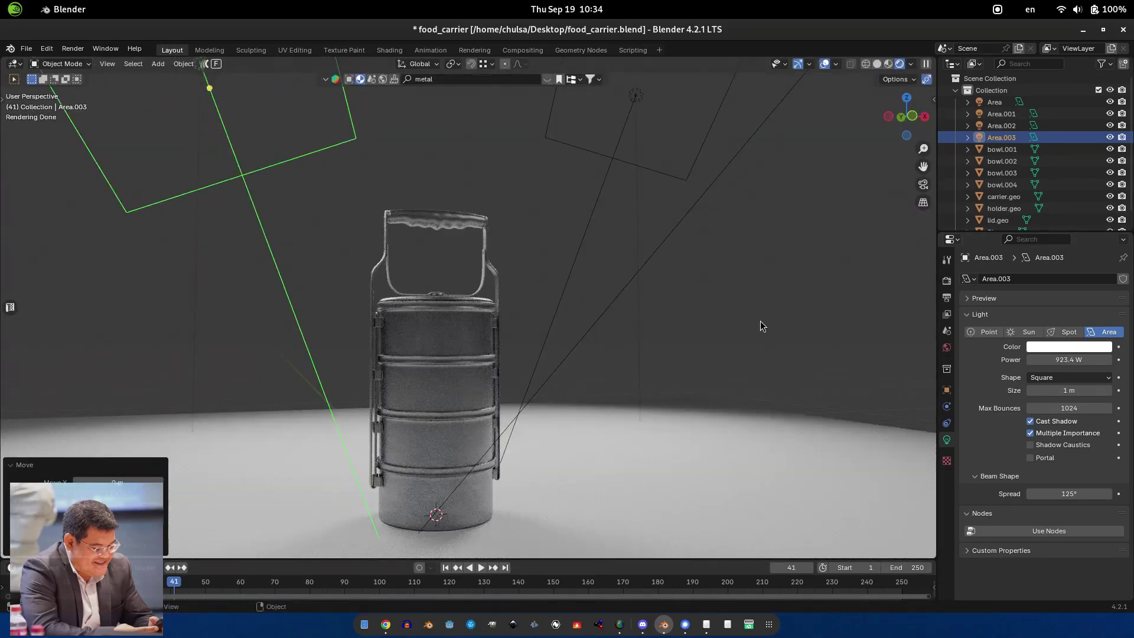
key(x)
click(565, 301)
key(r)
key(z)
click(372, 284)
click(719, 262)
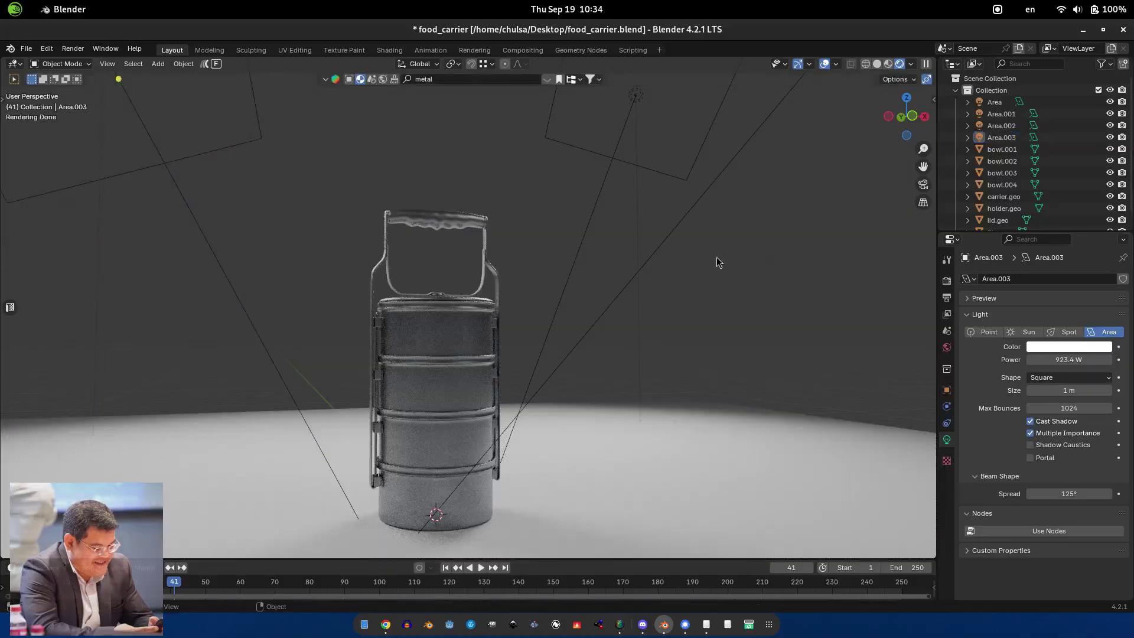
- Move the fourth area light to a new position around the carrier and inspect the lighting up close
key(g)
key(x)
key(y)
click(651, 397)
scroll(650, 397, up, 3)
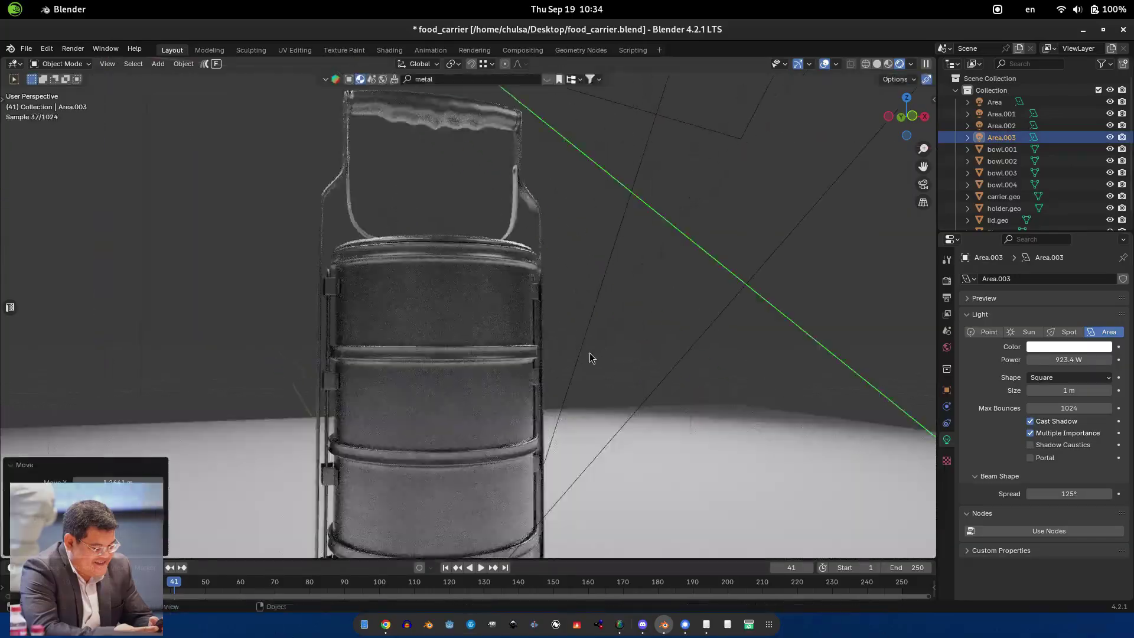
scroll(355, 331, down, 3)
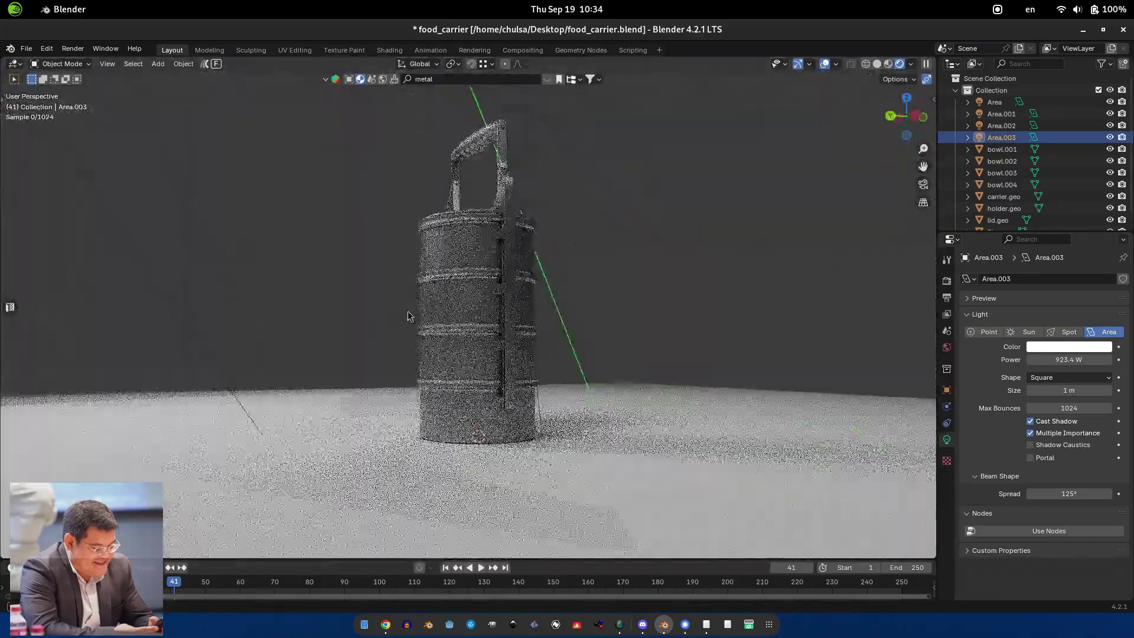